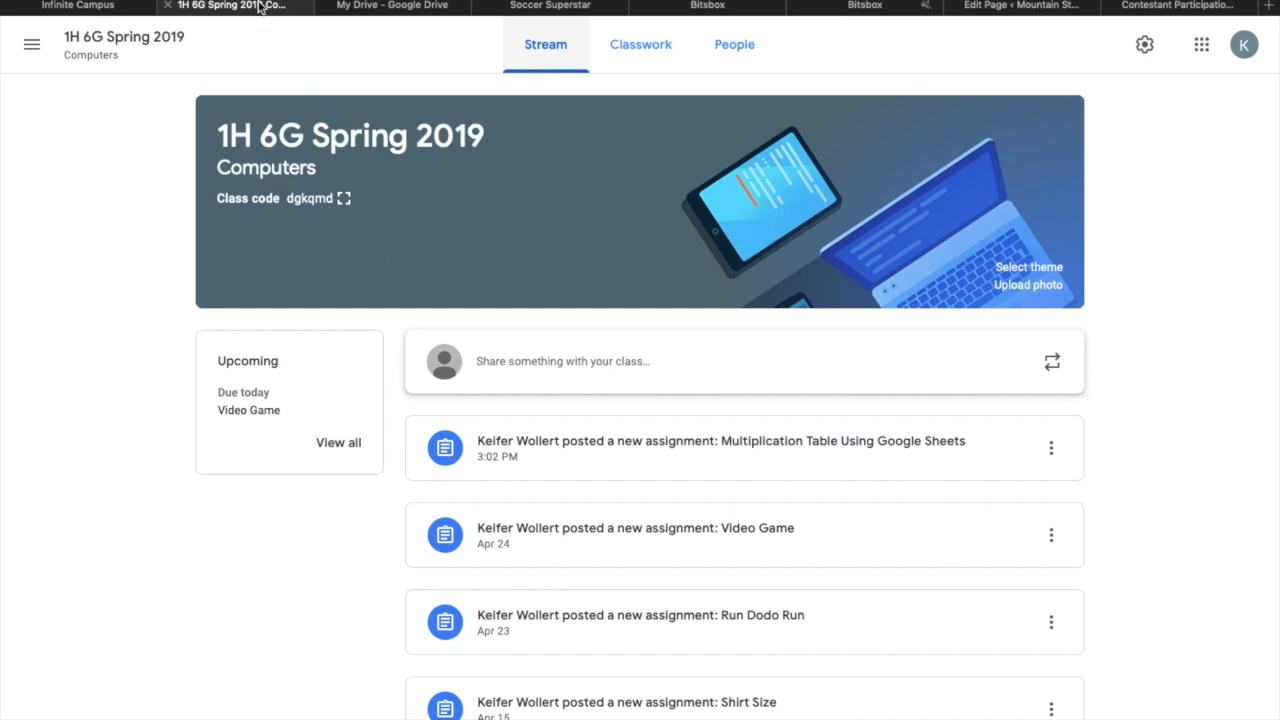
Step: Open creating_a_mult_table_on_sheets.pdf from the Multiplication Table Using Google Sheets assignment's instructions and read its title and autofill sections
click(853, 460)
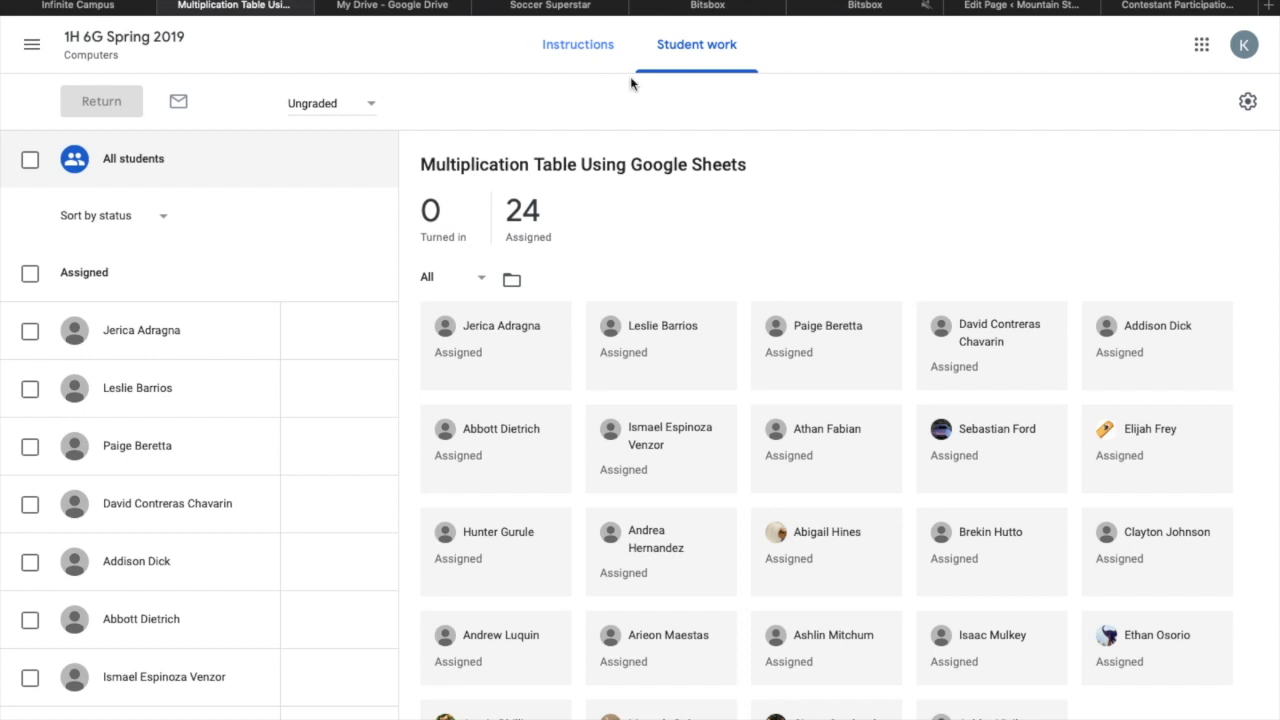
click(578, 46)
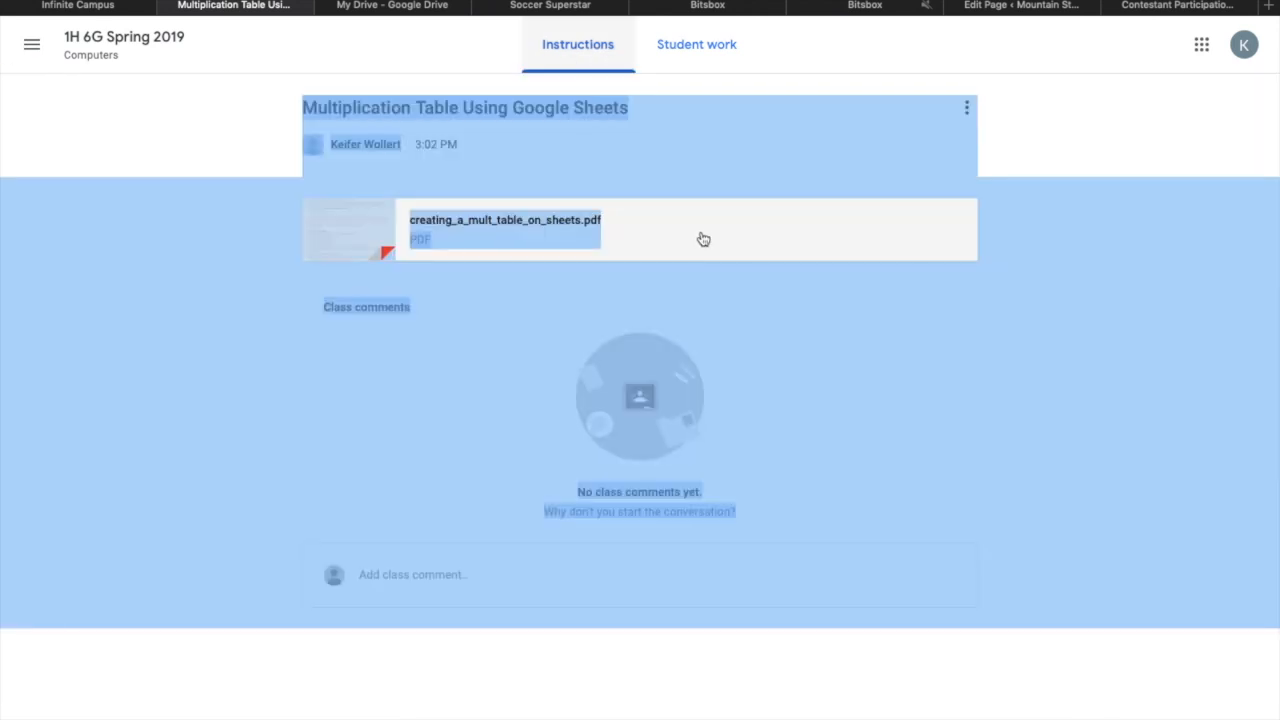
click(1078, 175)
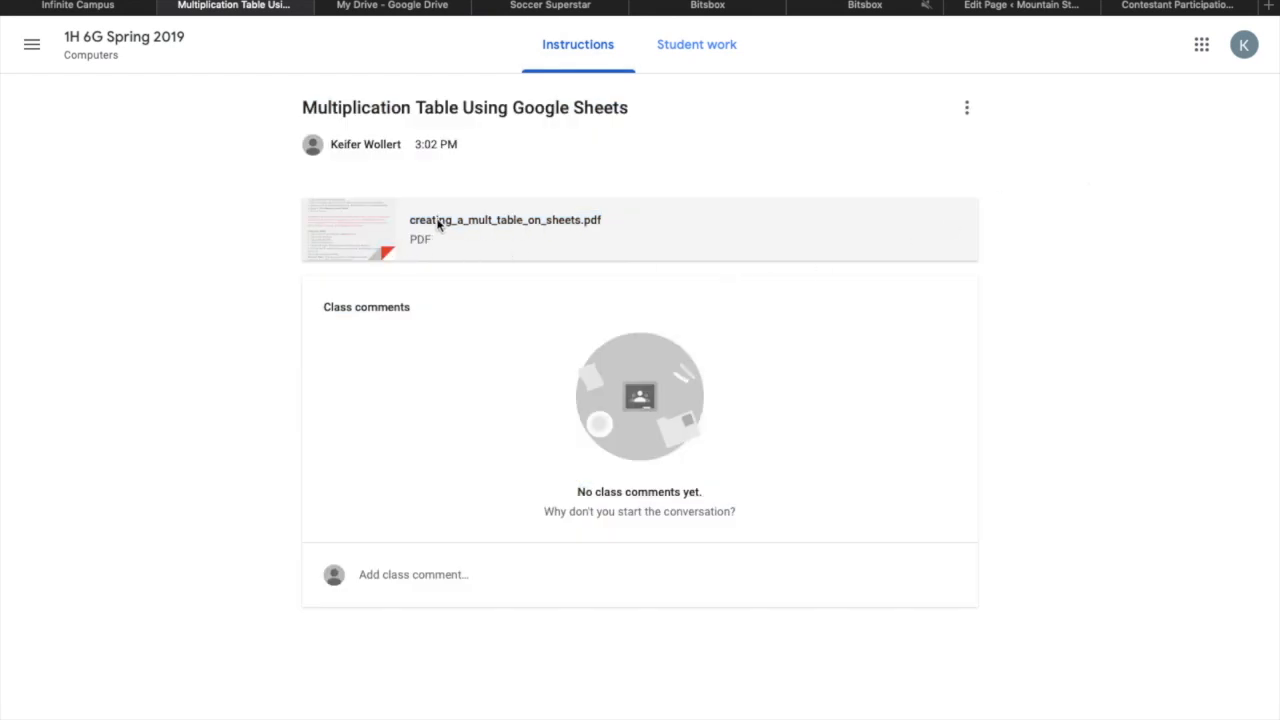
click(367, 237)
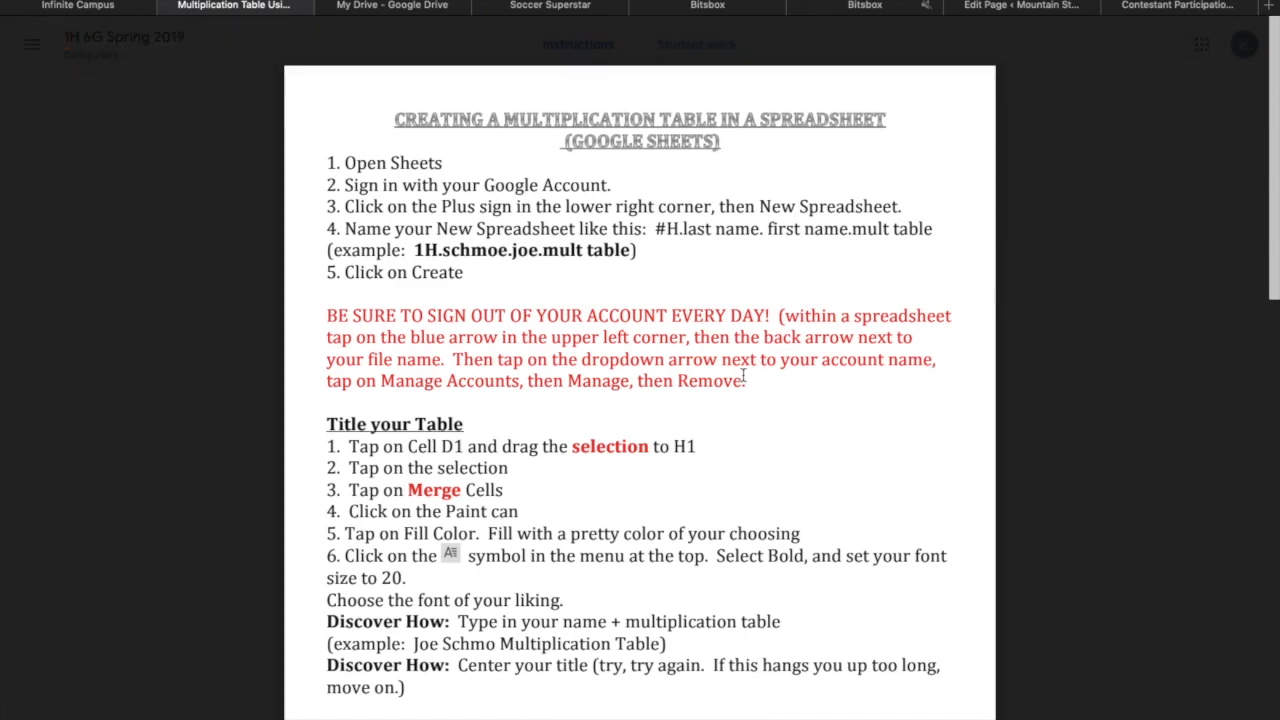
scroll(743, 375, down, 1)
scroll(743, 375, down, 5)
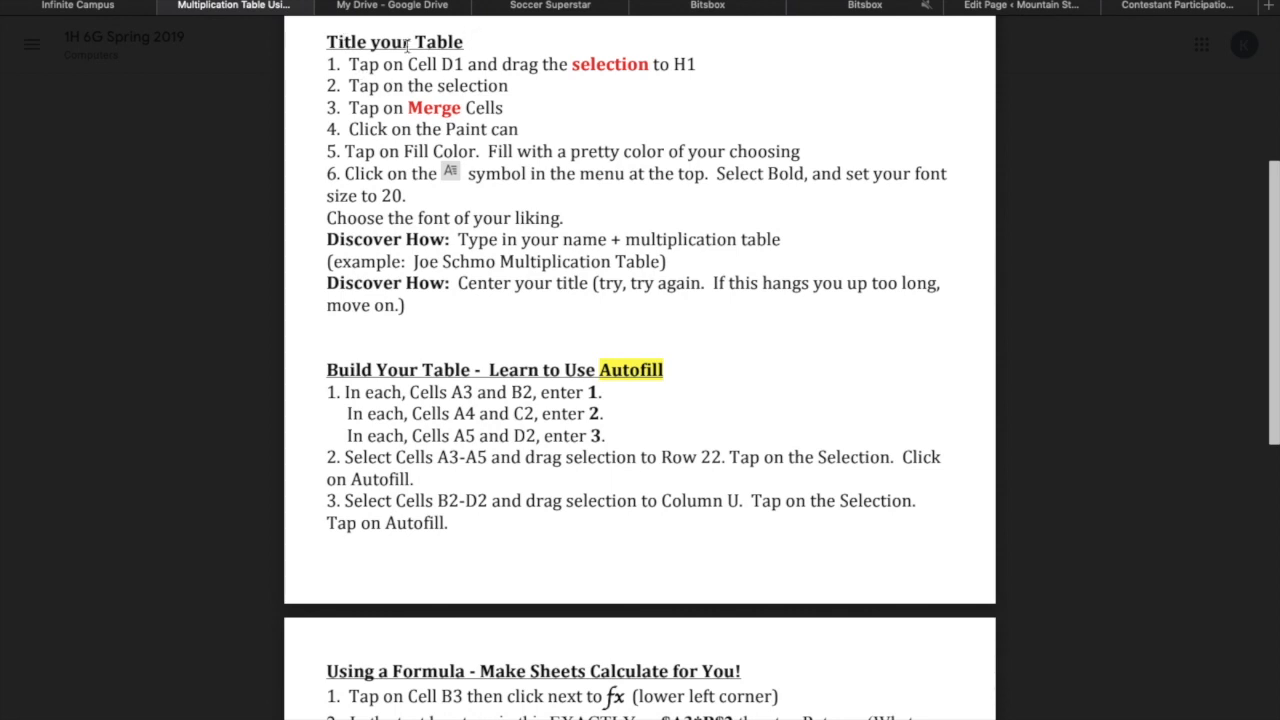
Step: In Google Drive, view creating_a_mult_table_on_sheets.pdf from 6th Grade Computers > Multiplication Table Assignment, and close the preview
click(424, 8)
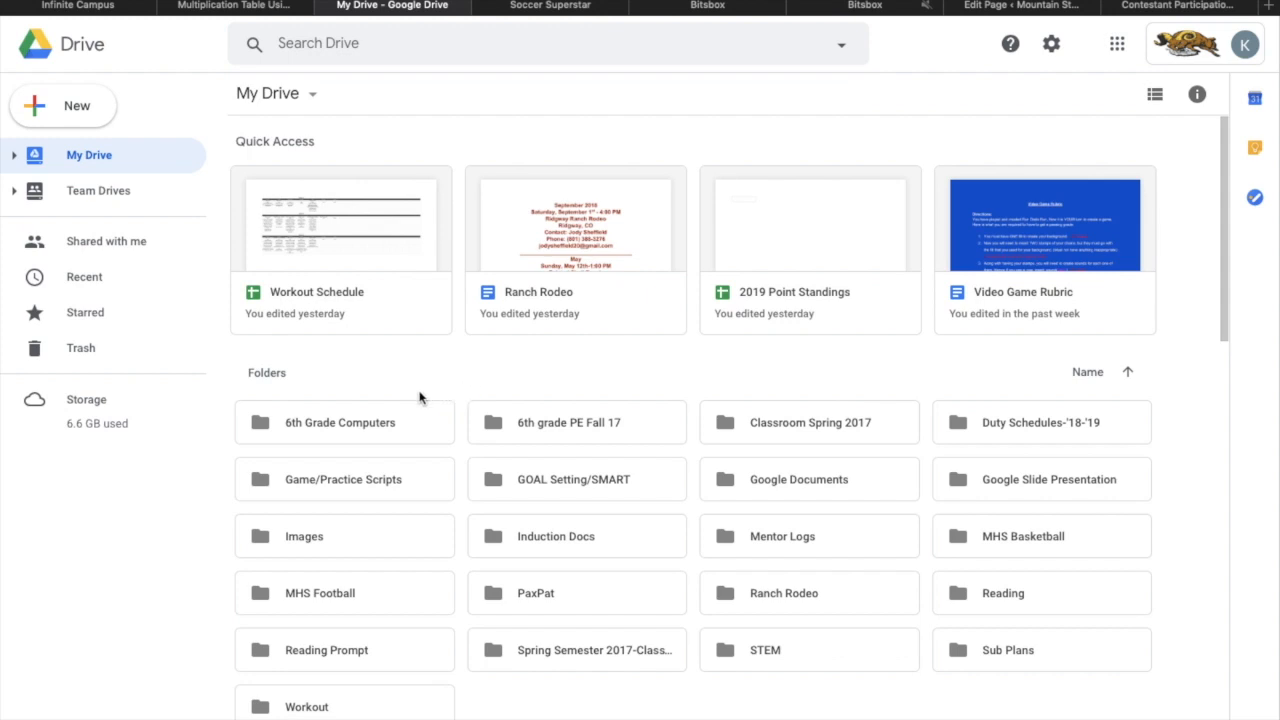
double_click(390, 422)
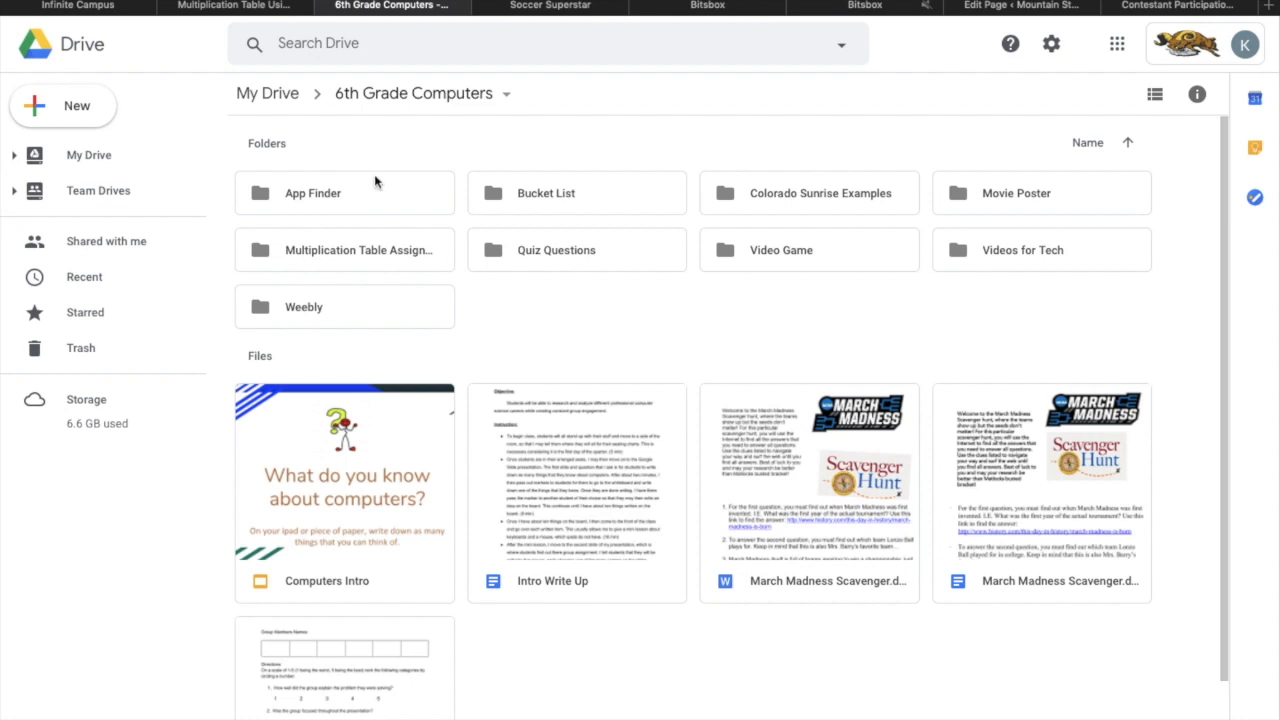
double_click(366, 266)
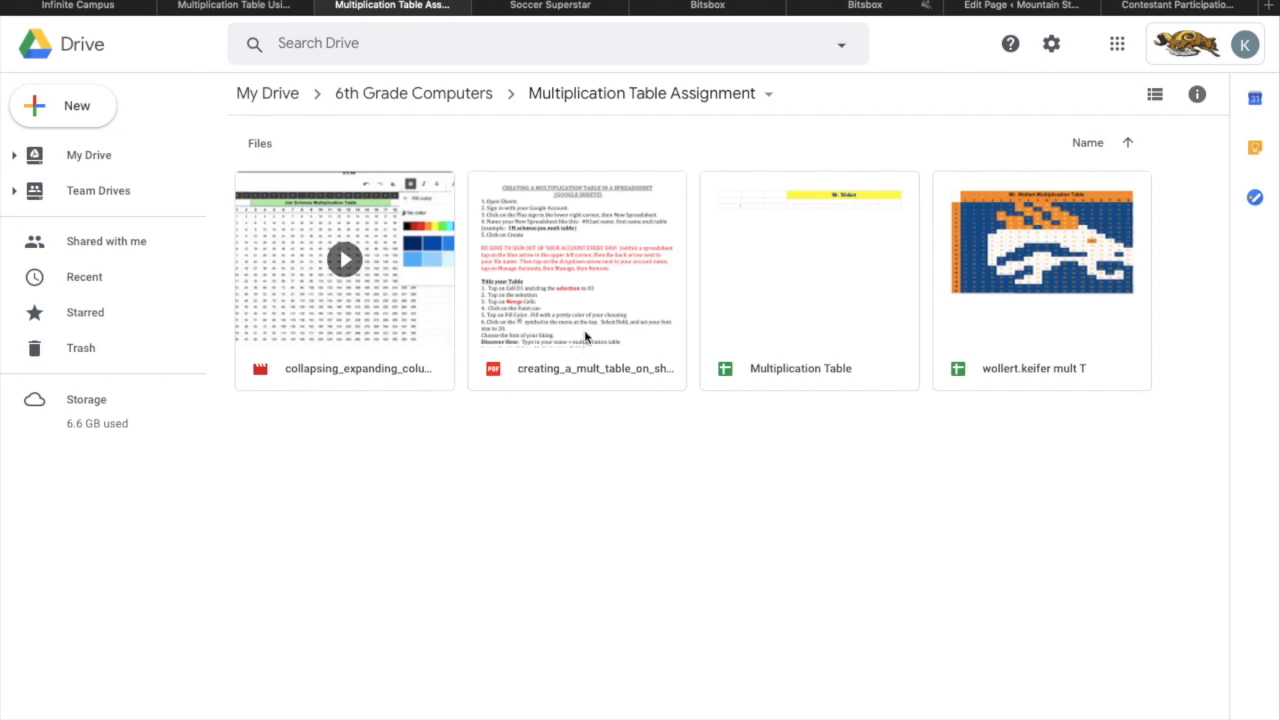
double_click(545, 337)
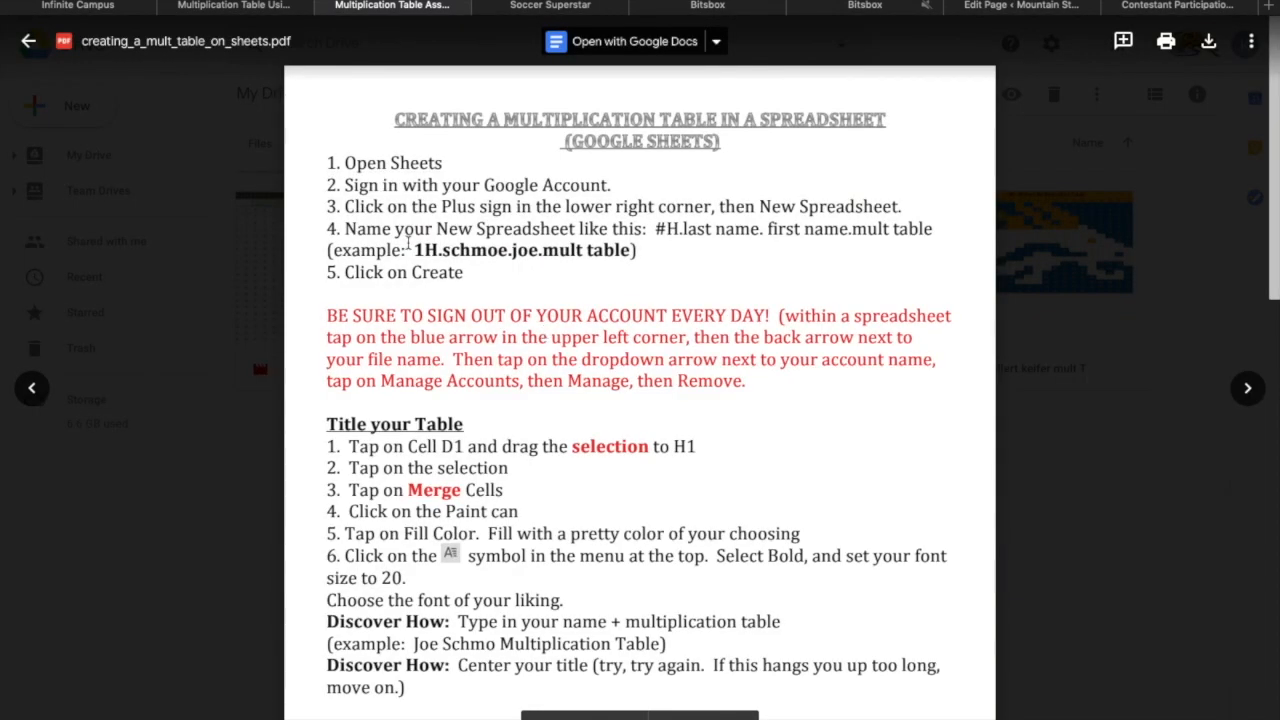
scroll(495, 481, down, 5)
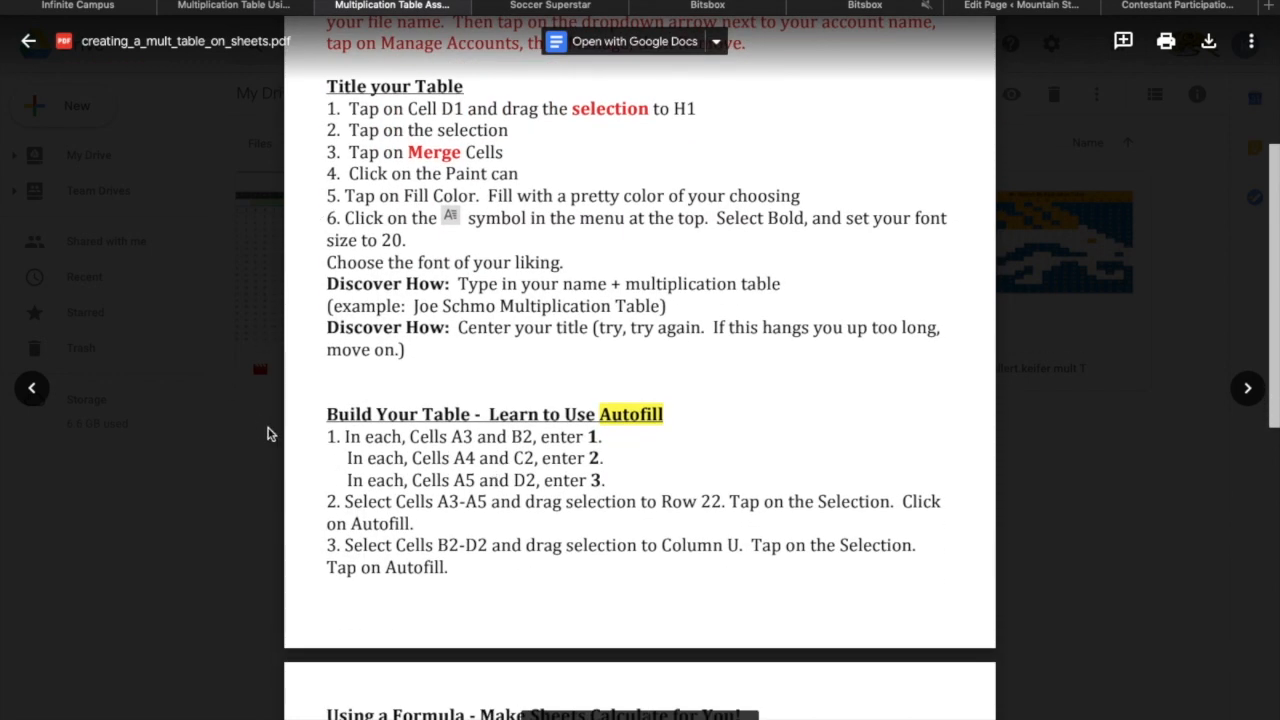
click(258, 455)
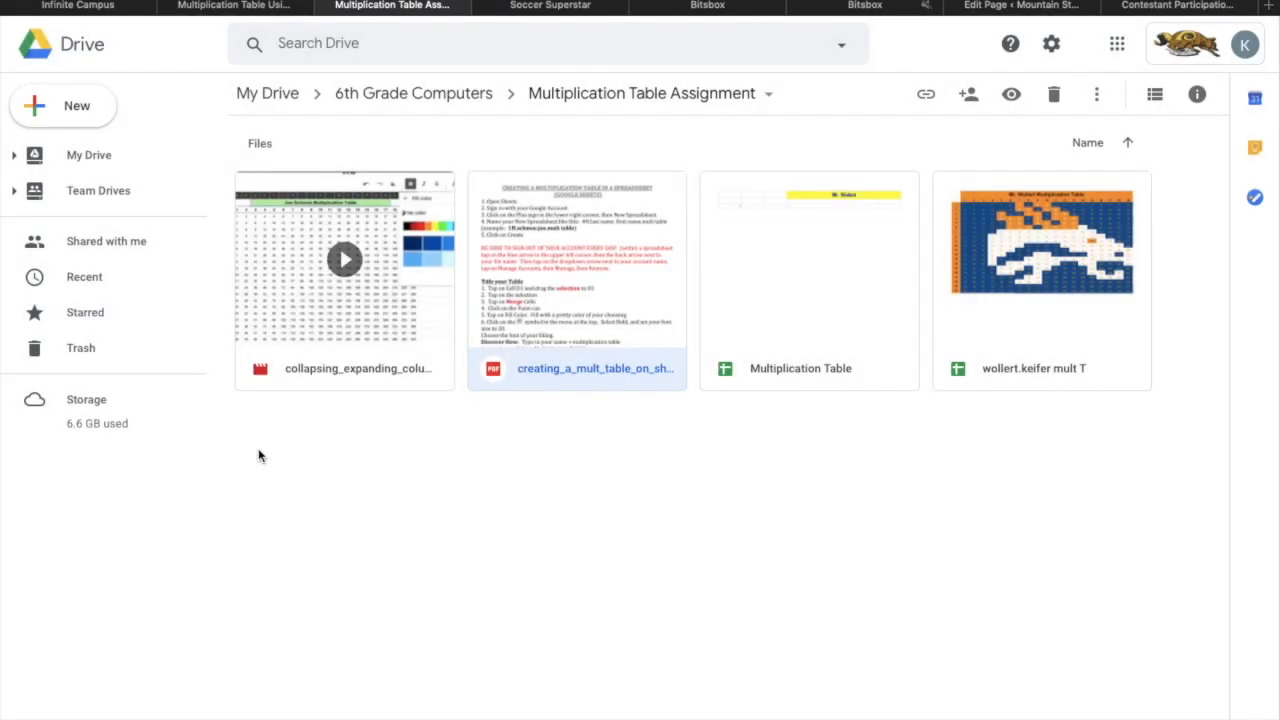
click(571, 431)
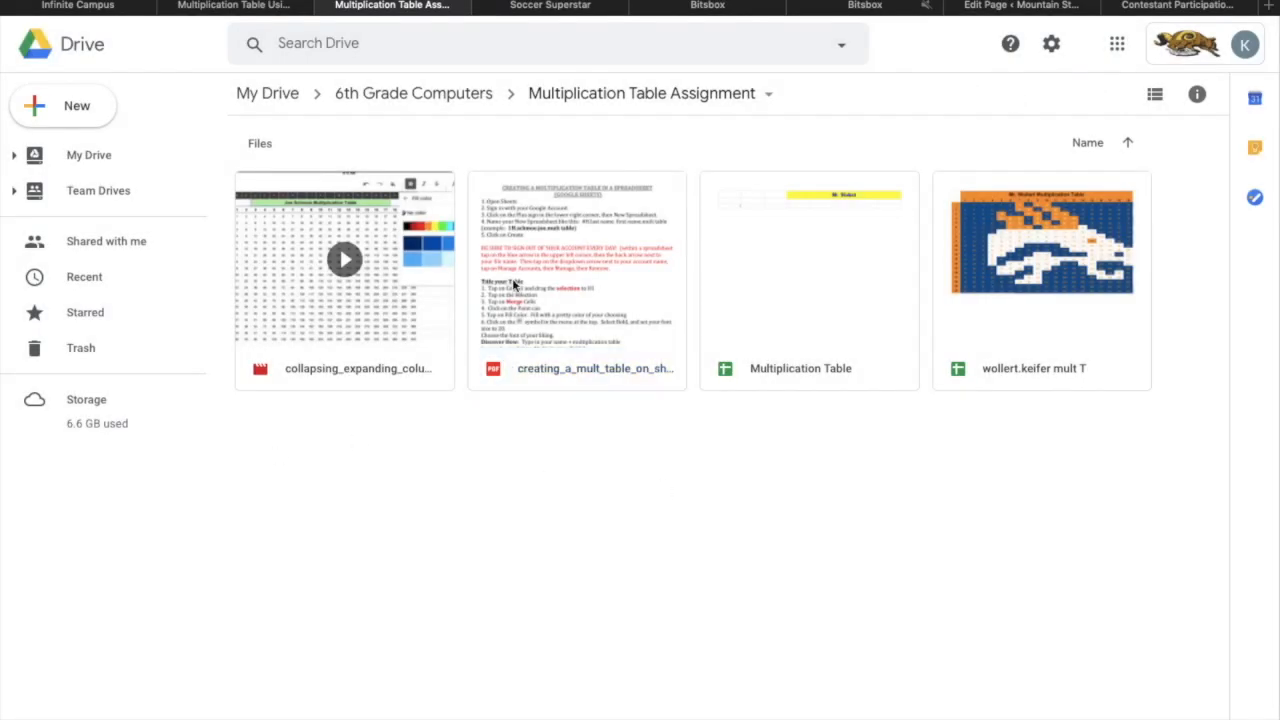
Step: Create a blank Google Sheets spreadsheet in the 6th Grade Computers folder
click(378, 96)
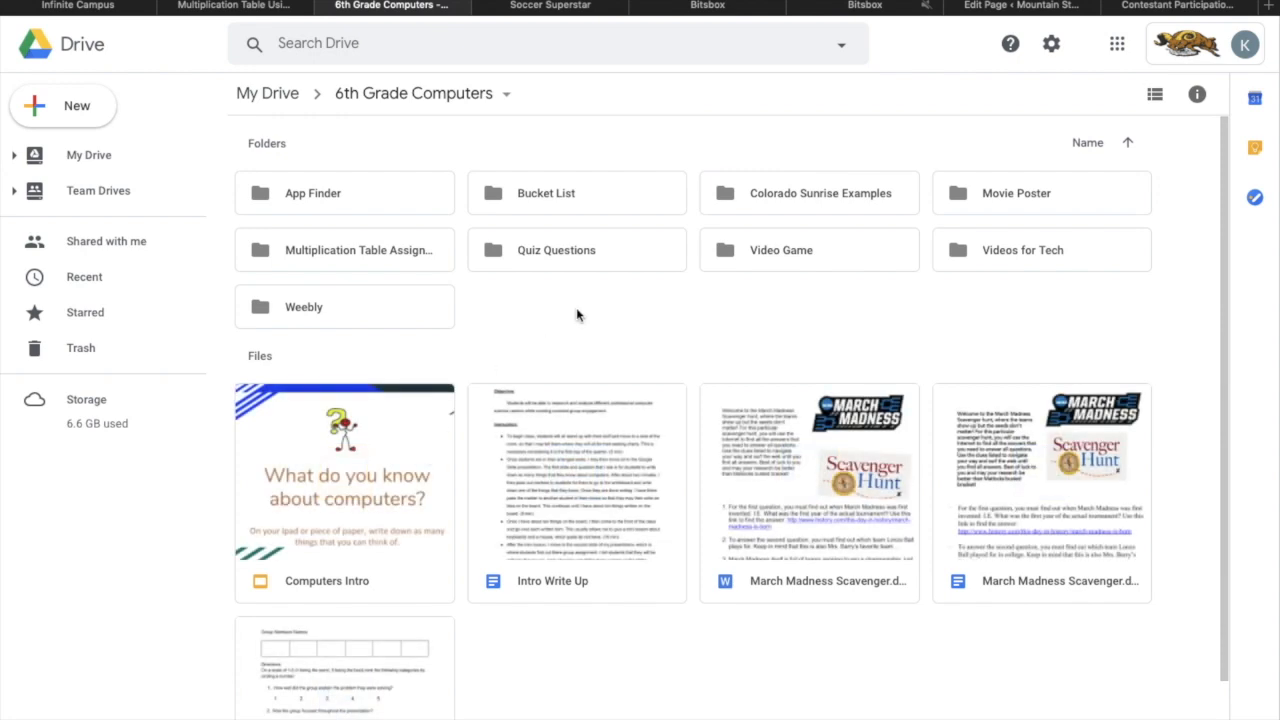
right_click(525, 322)
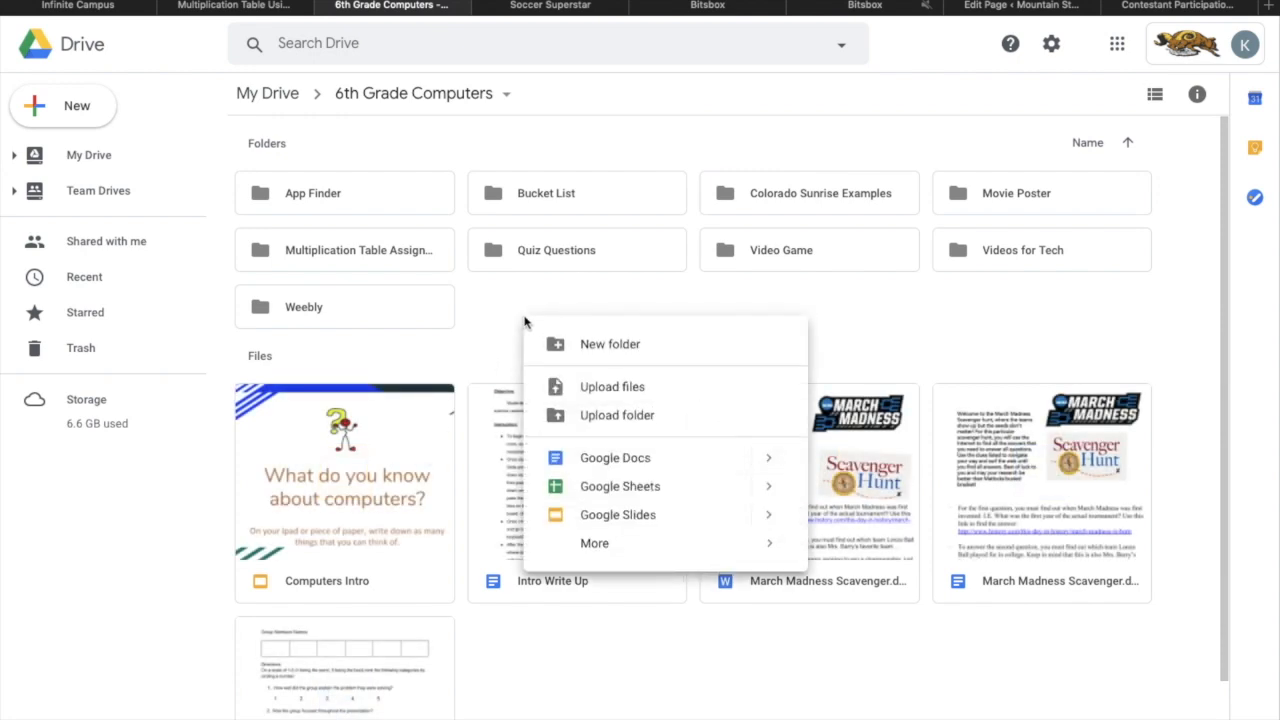
click(667, 489)
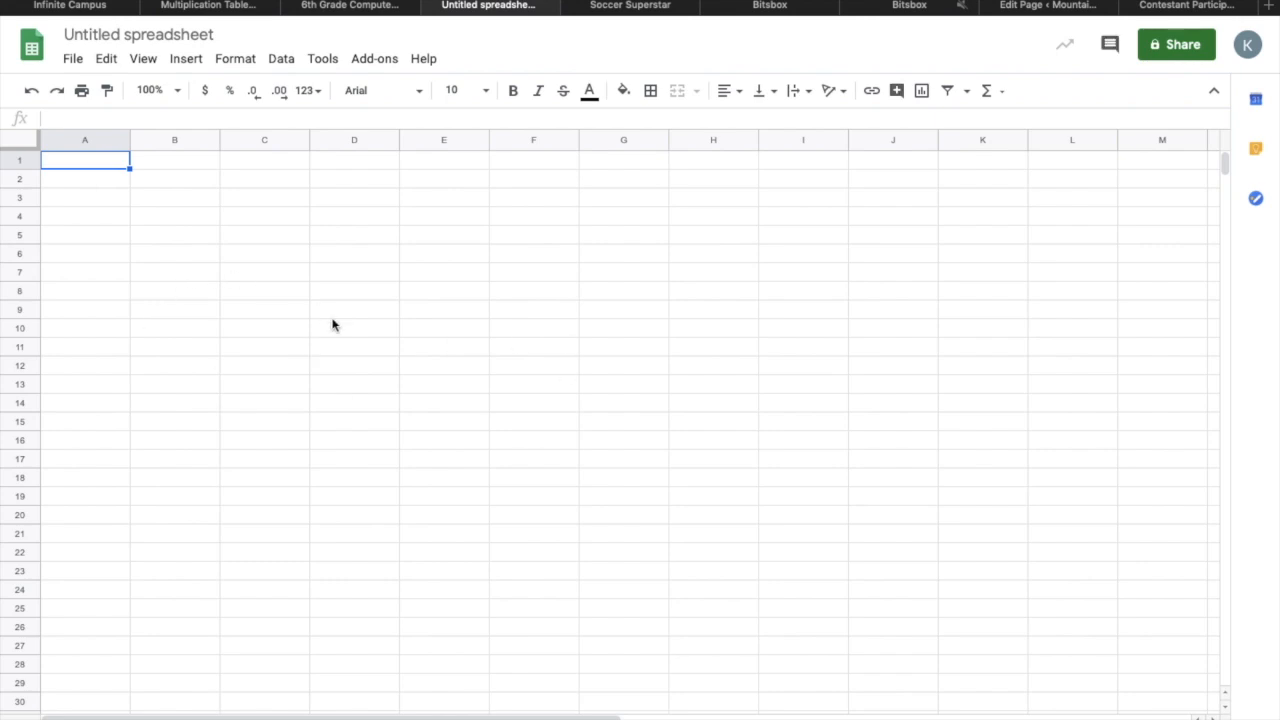
Step: Examine the blank sheet's column letters through Z and its numbered rows, and return to the first cells
click(205, 180)
click(206, 164)
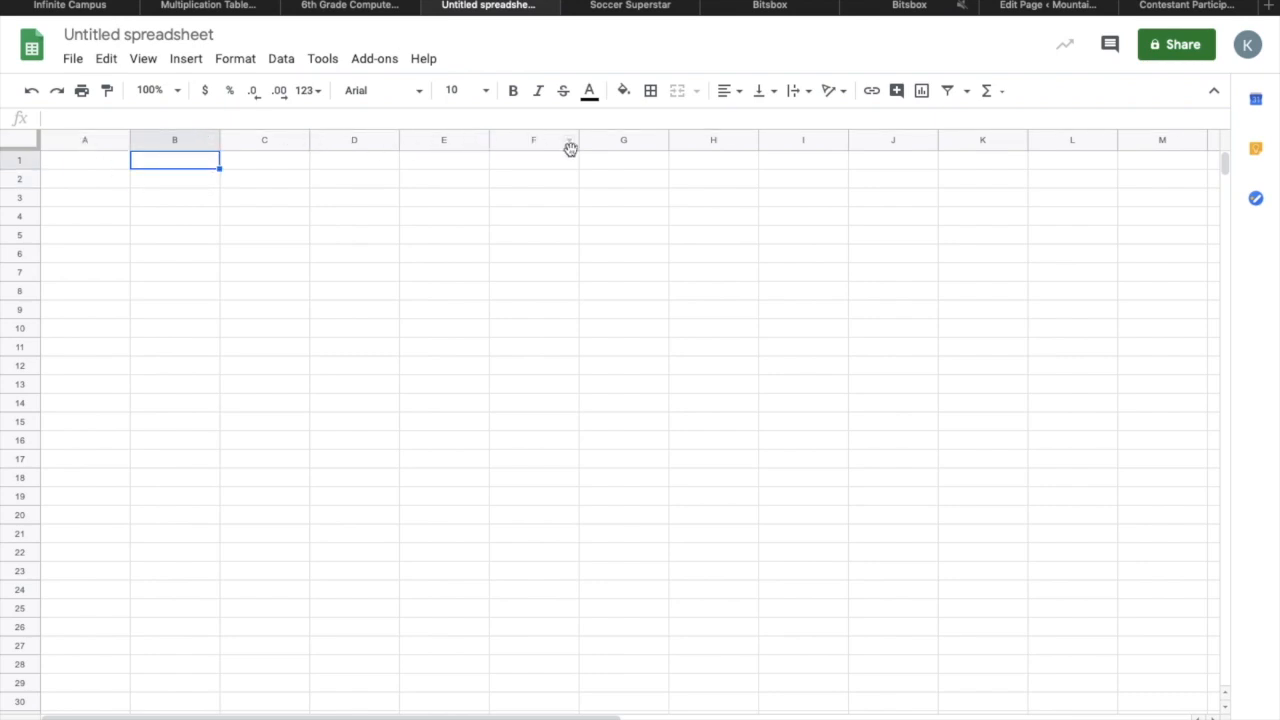
scroll(640, 180, right, 10)
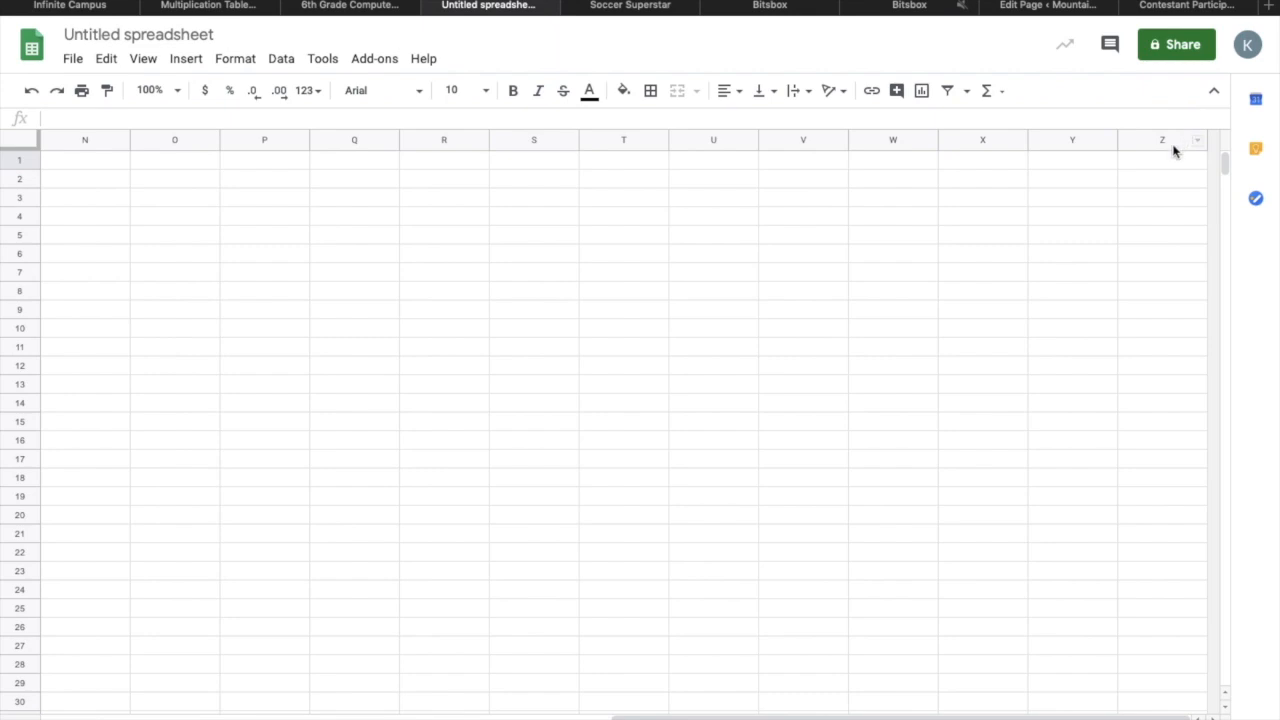
scroll(577, 291, left, 10)
scroll(131, 506, down, 20)
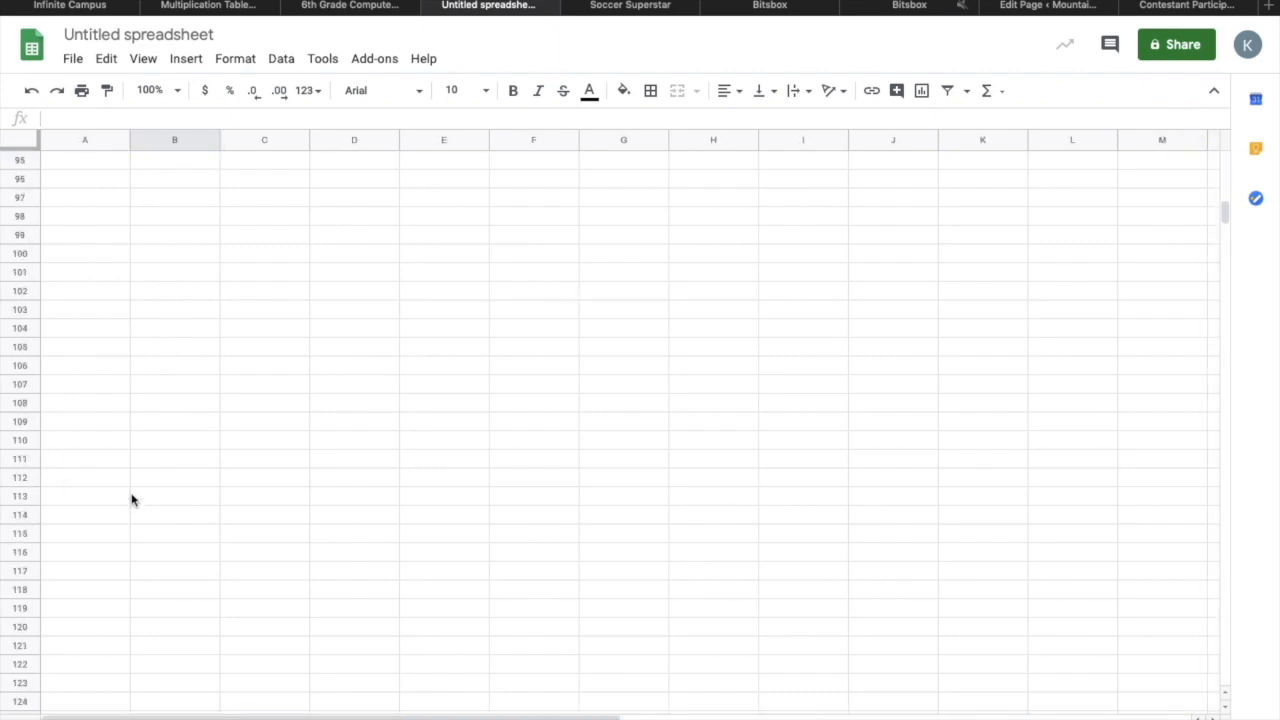
scroll(131, 500, up, 20)
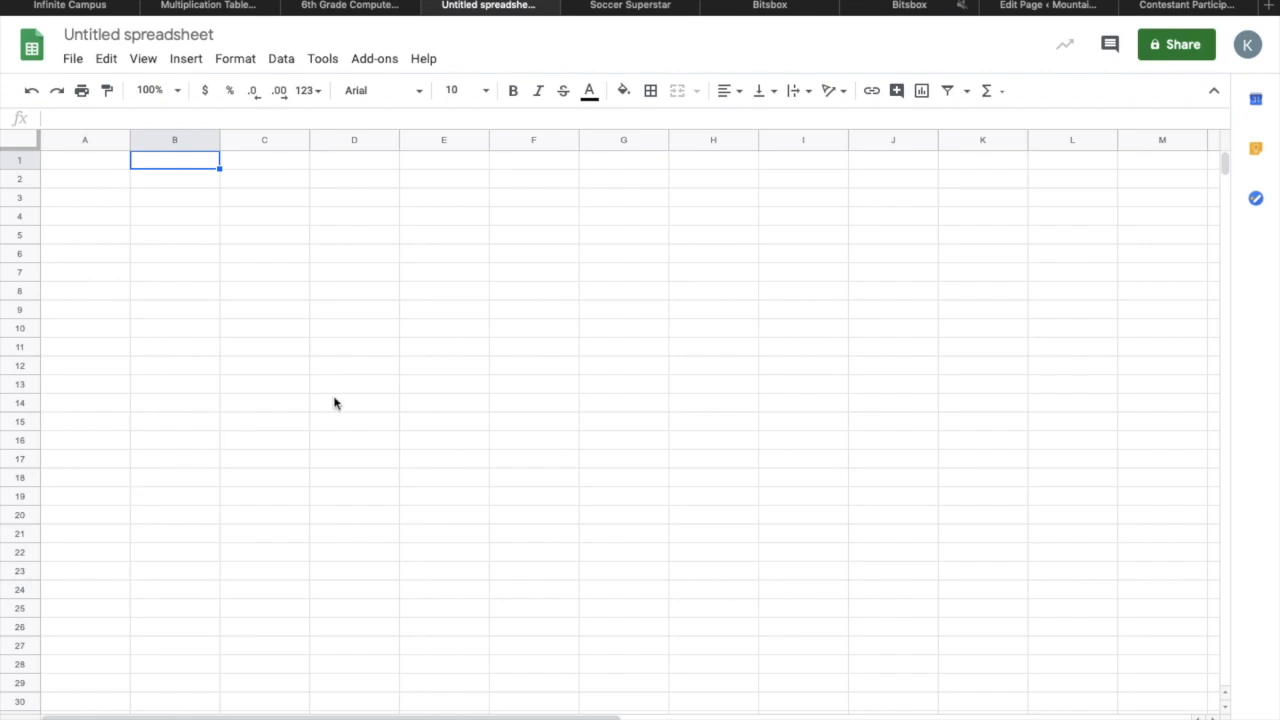
Step: Select single cells across columns A to D and rows 1 to 3, ending on D1, to examine how cells are addressed
click(106, 168)
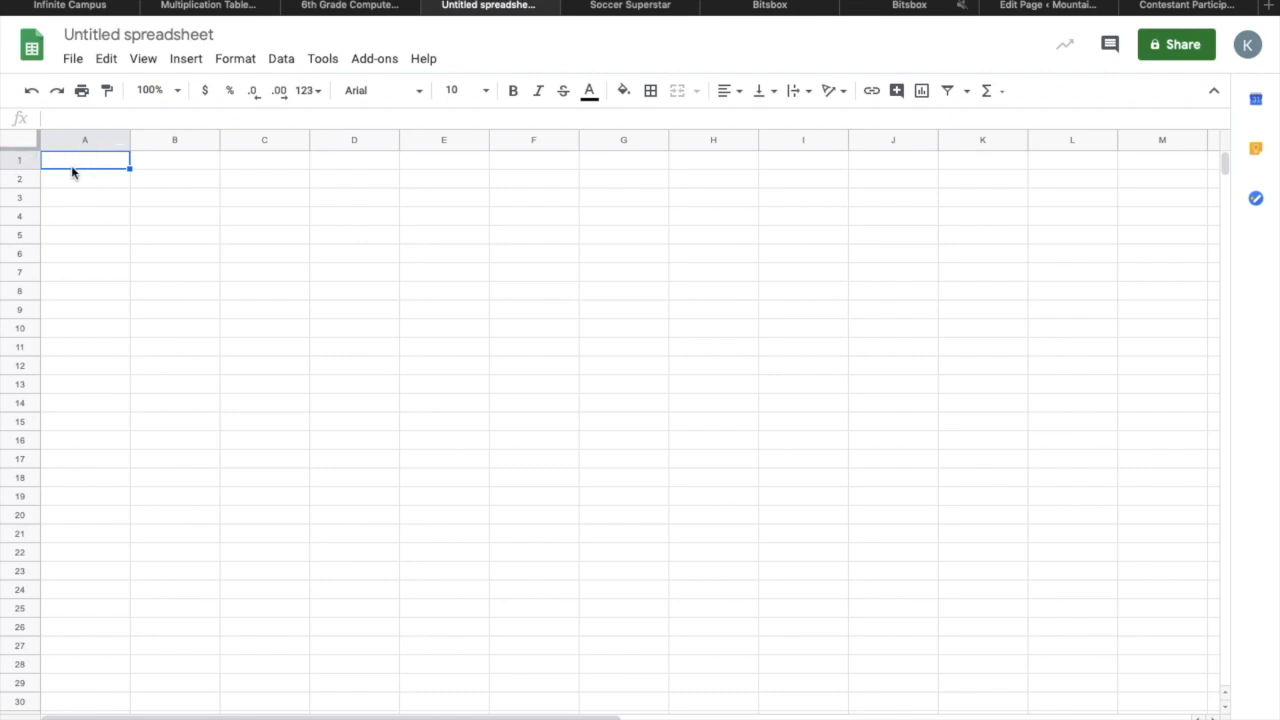
click(192, 169)
click(254, 161)
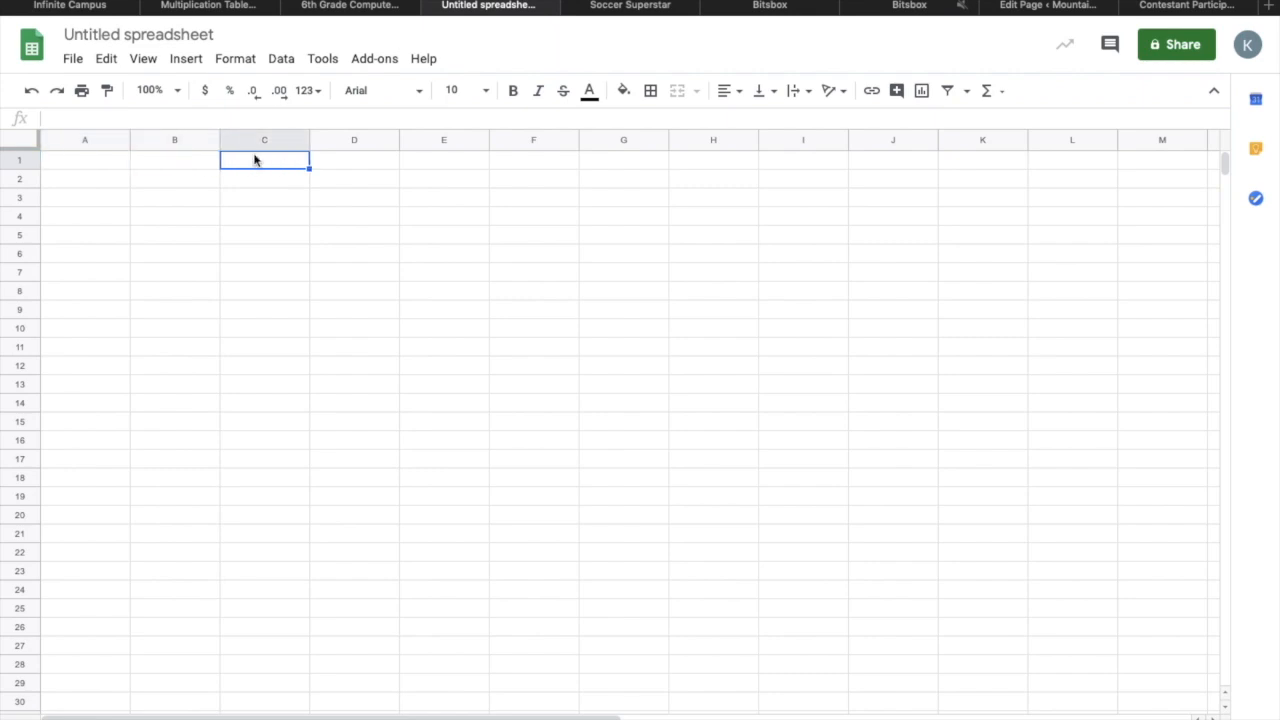
click(83, 184)
click(72, 200)
click(156, 201)
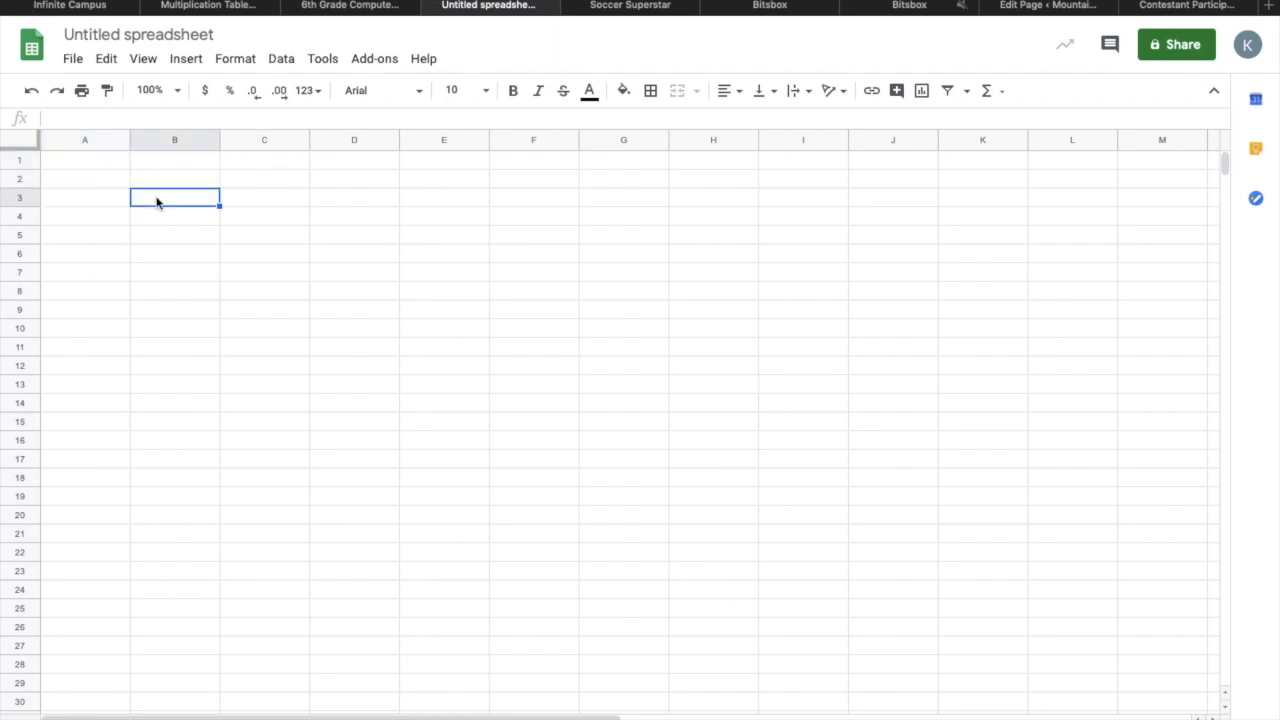
click(181, 184)
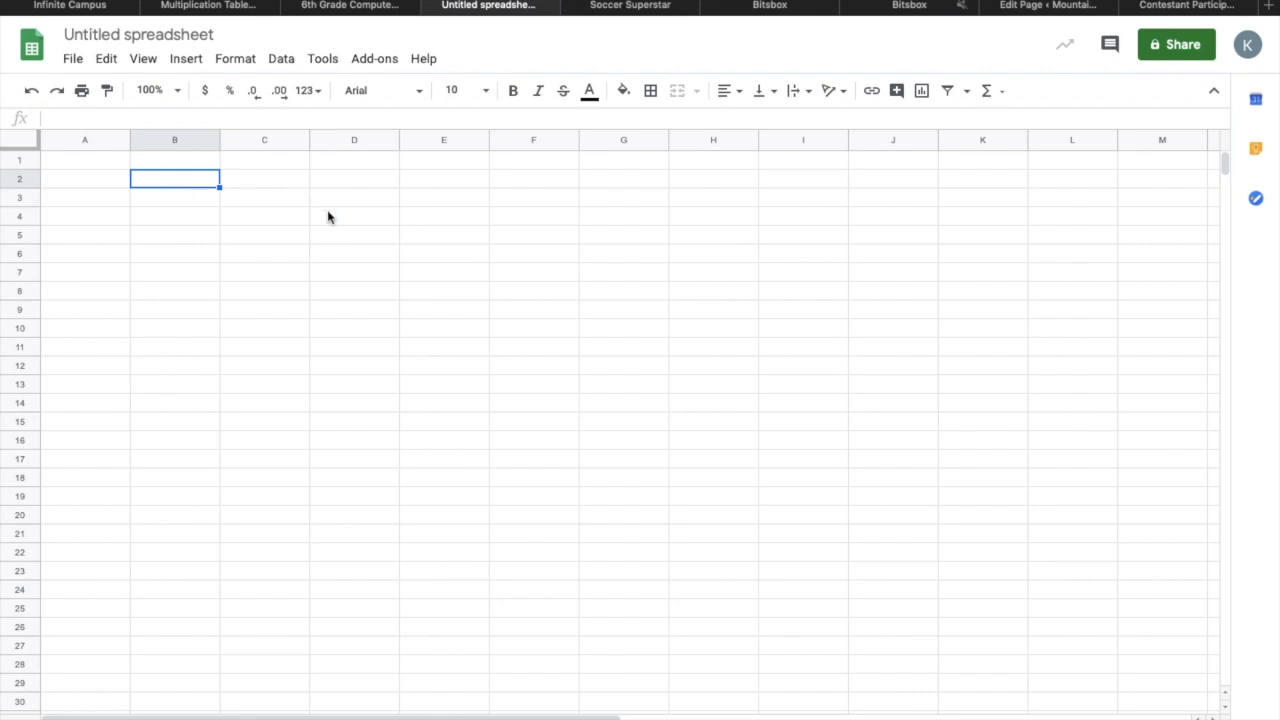
click(285, 162)
click(355, 161)
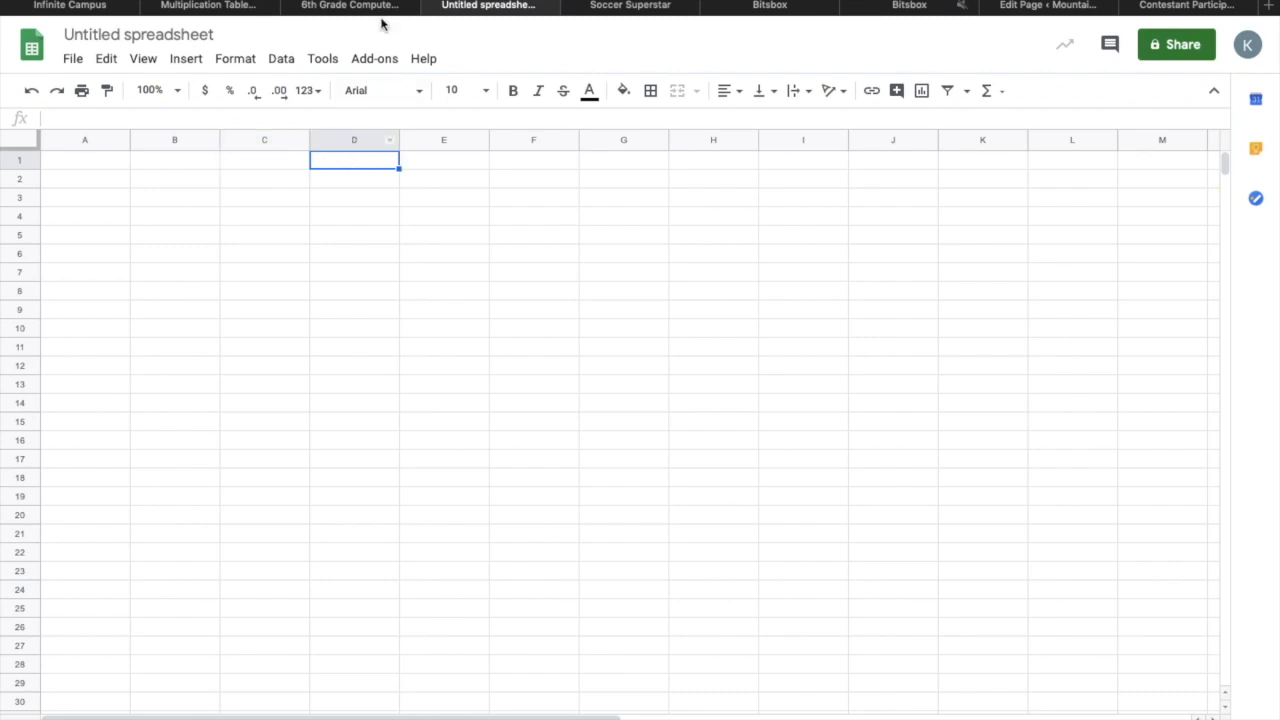
Step: Reopen the instructions PDF from the Multiplication Table Assignment folder in Google Drive, and switch to the copy in Google Classroom
click(366, 7)
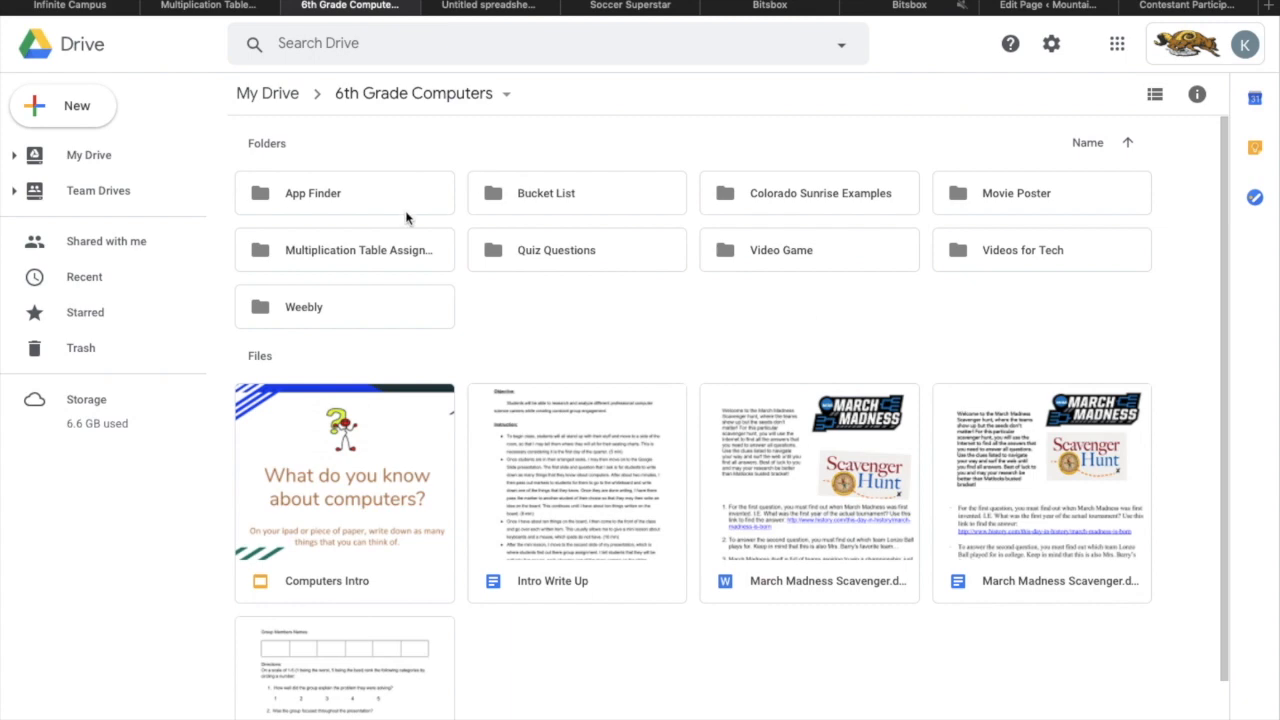
double_click(389, 254)
double_click(582, 307)
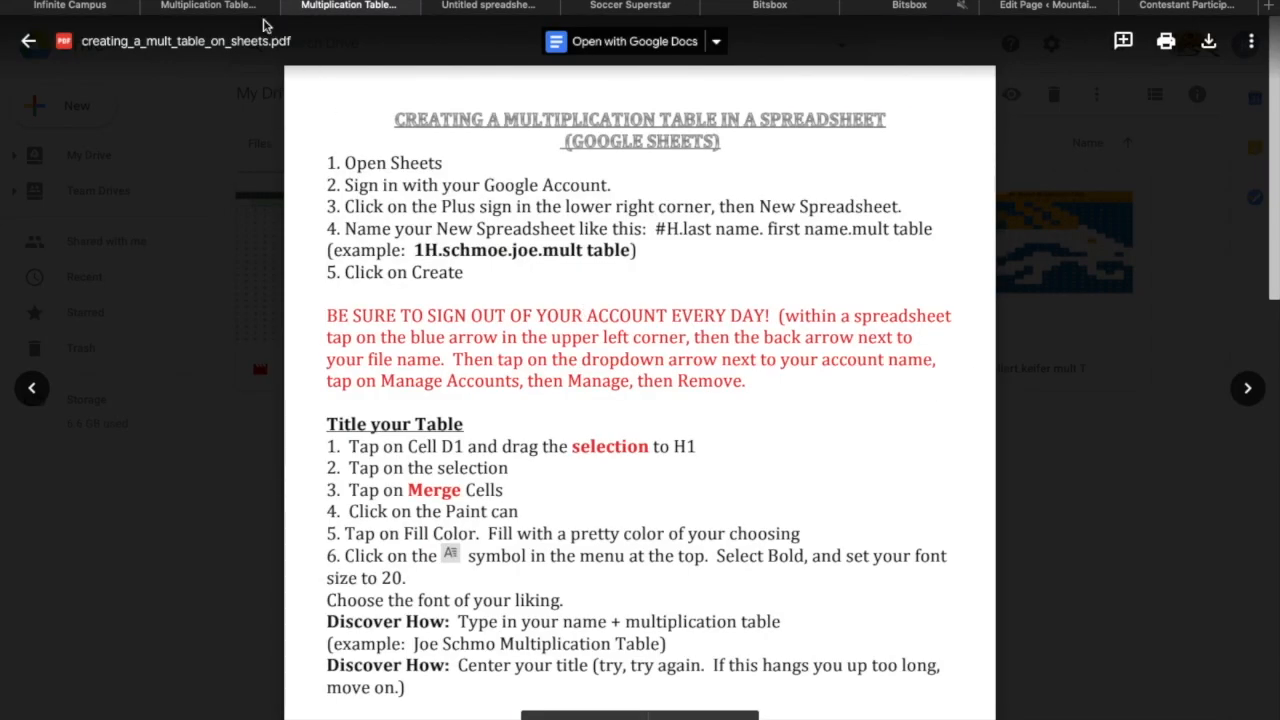
click(240, 6)
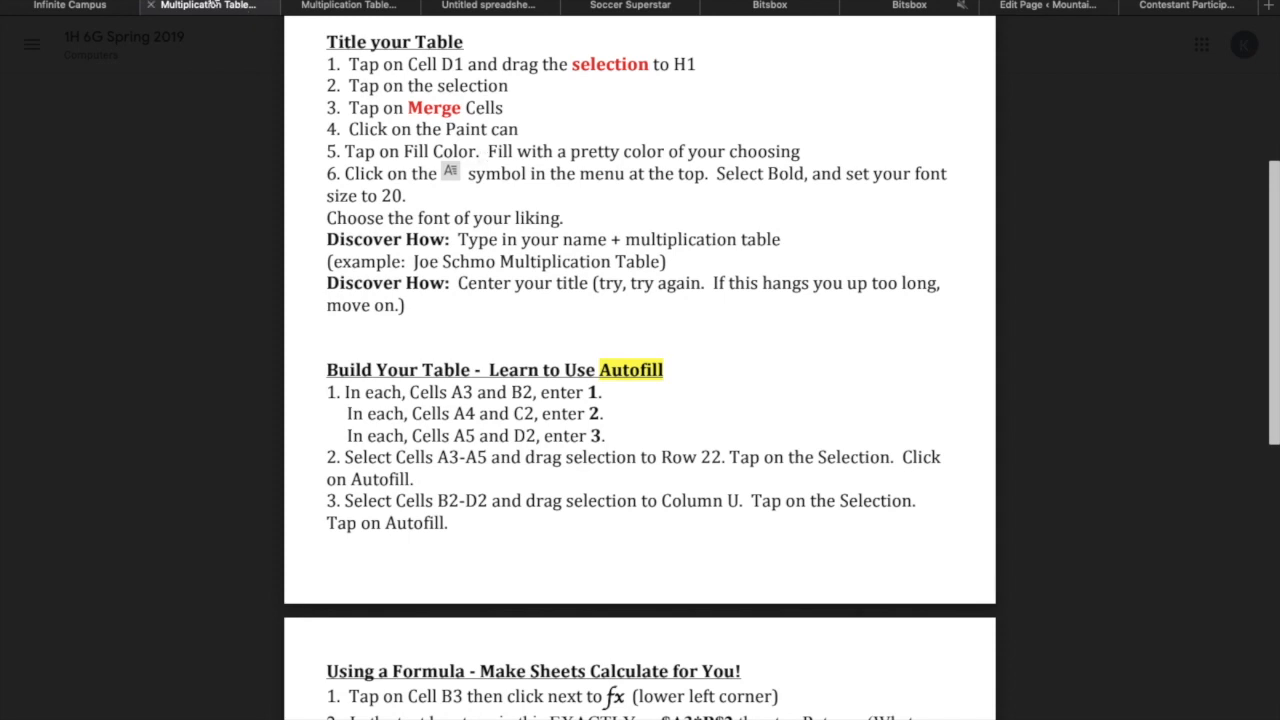
scroll(351, 147, up, 1)
scroll(352, 149, down, 1)
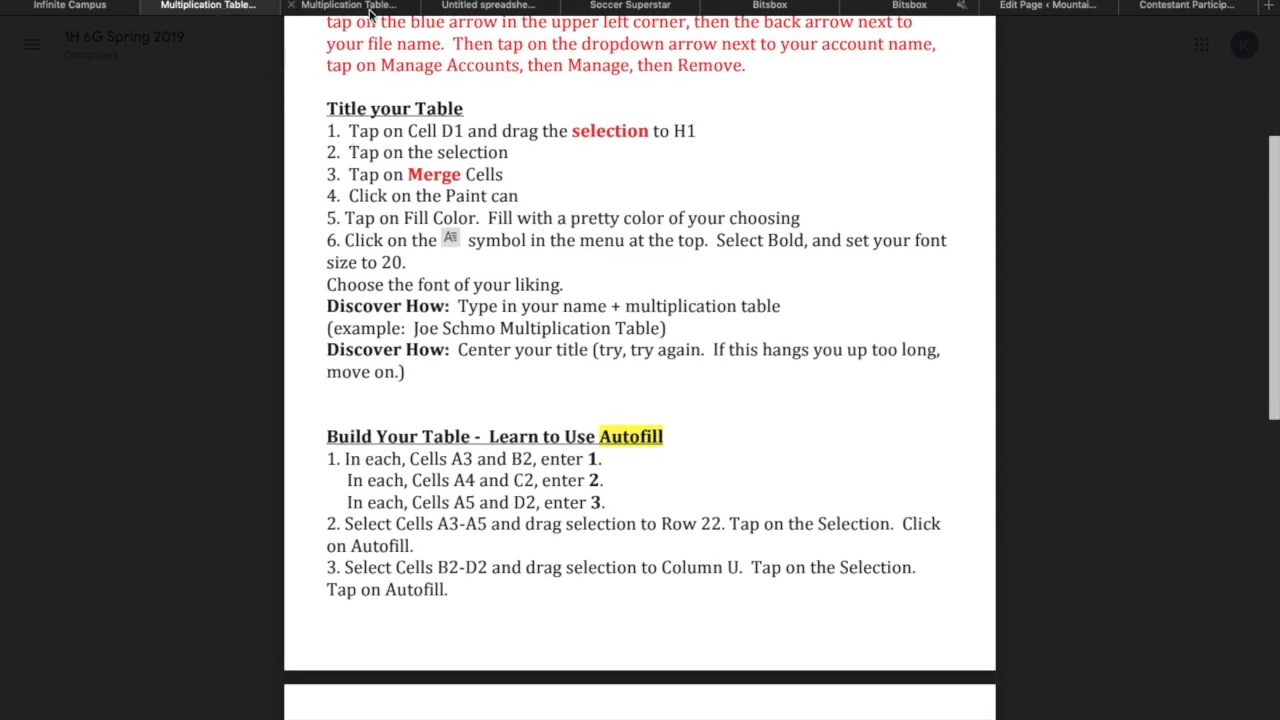
Step: Place the untitled spreadsheet's browser tab directly beside the Classroom instructions, and review the title and autofill sections
drag(484, 6, 356, 6)
click(234, 7)
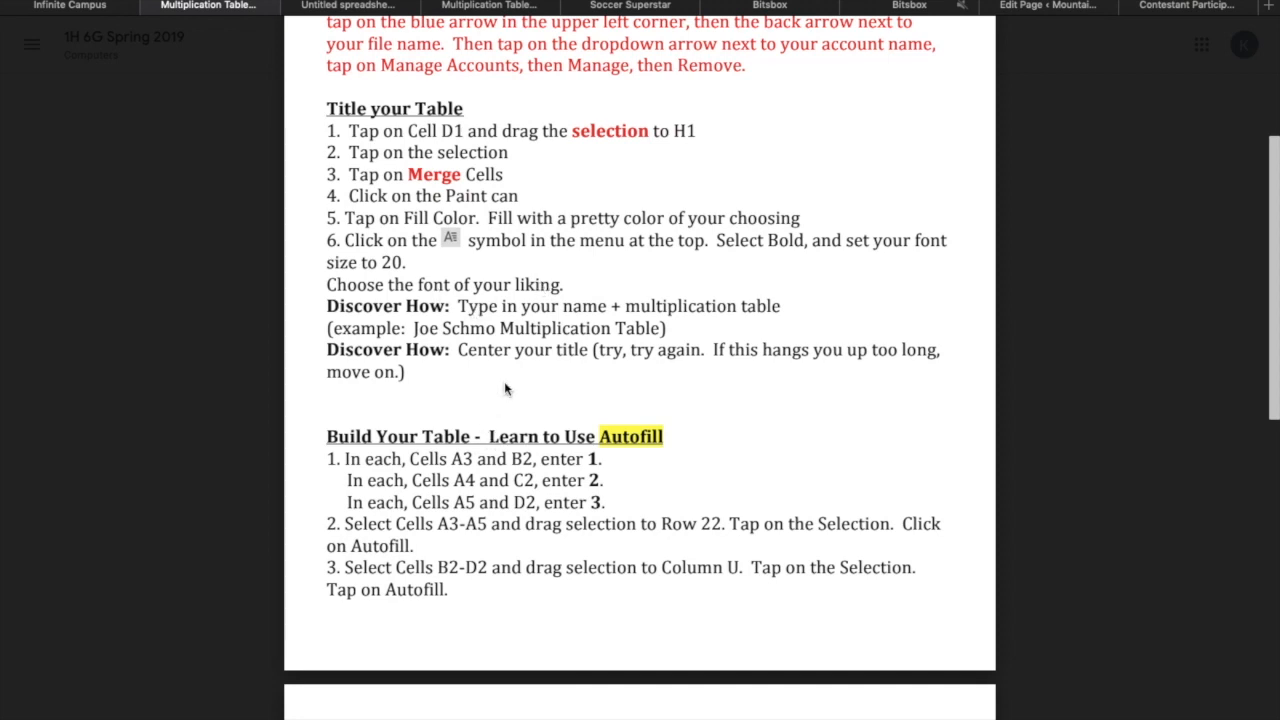
scroll(570, 292, down, 1)
scroll(570, 292, up, 1)
Step: Switch to the untitled spreadsheet in Google Sheets and rename it "Multiplication Table"
click(390, 6)
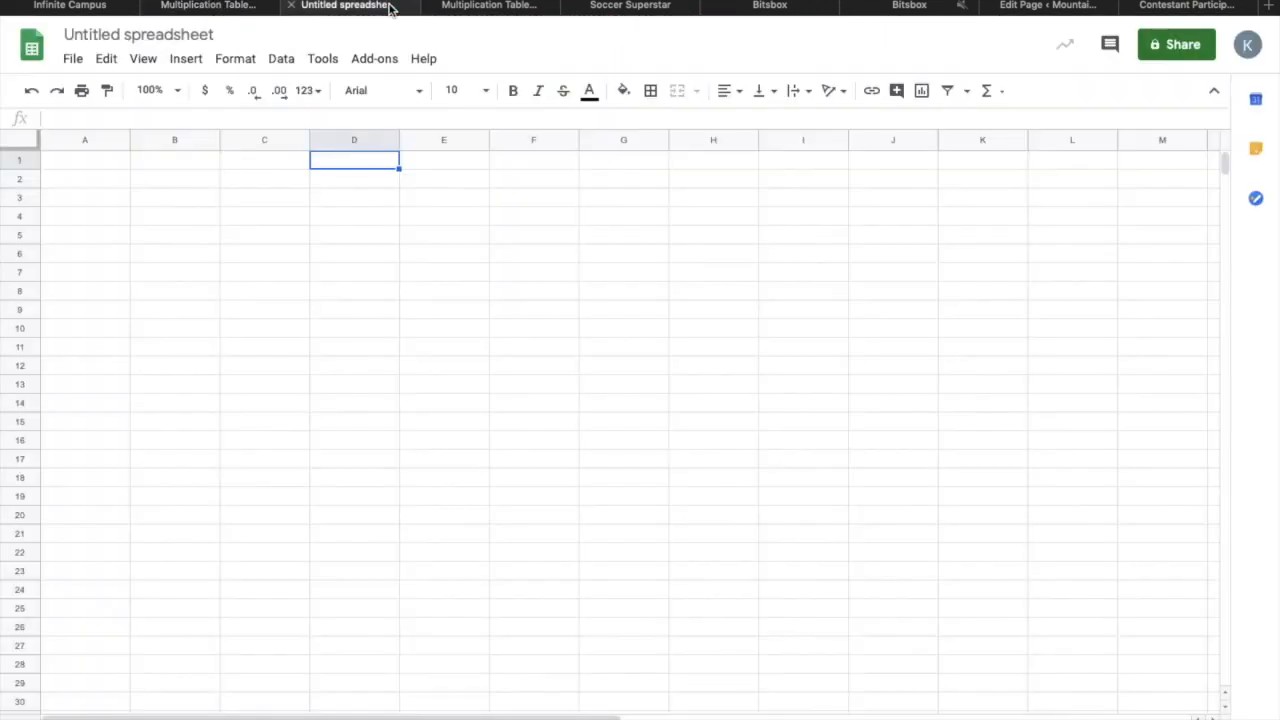
click(205, 37)
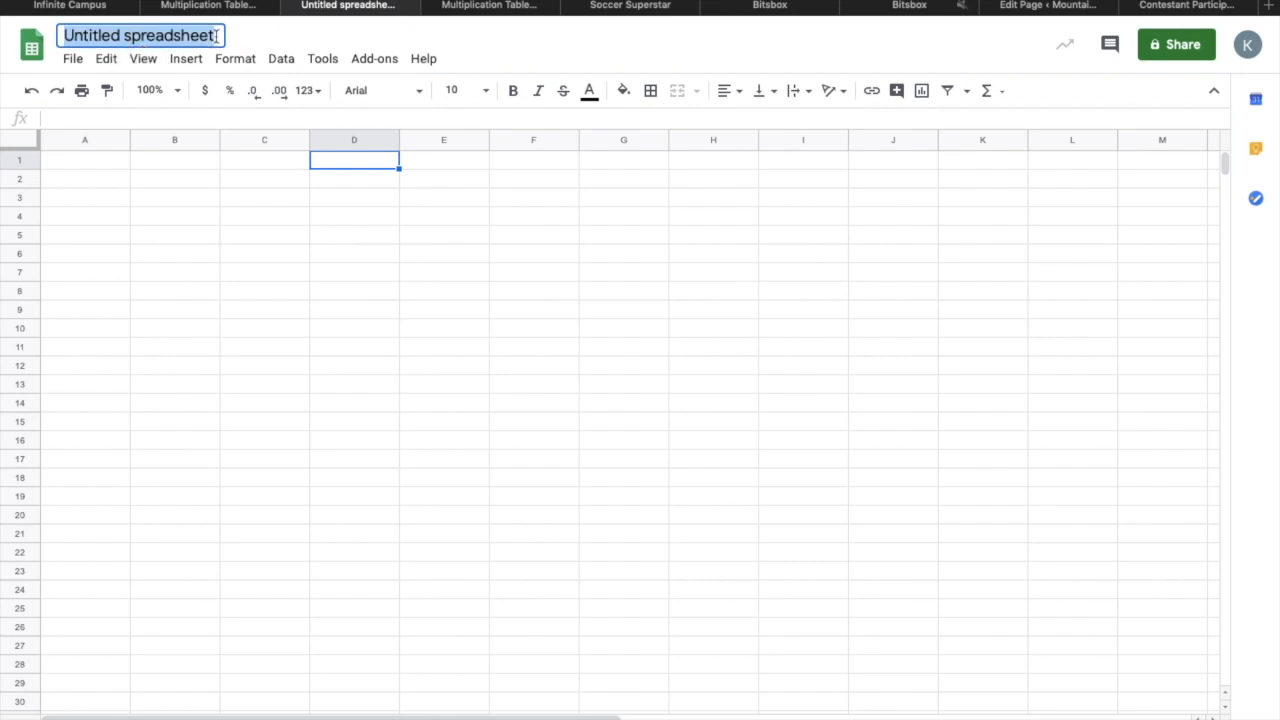
text(Multipl)
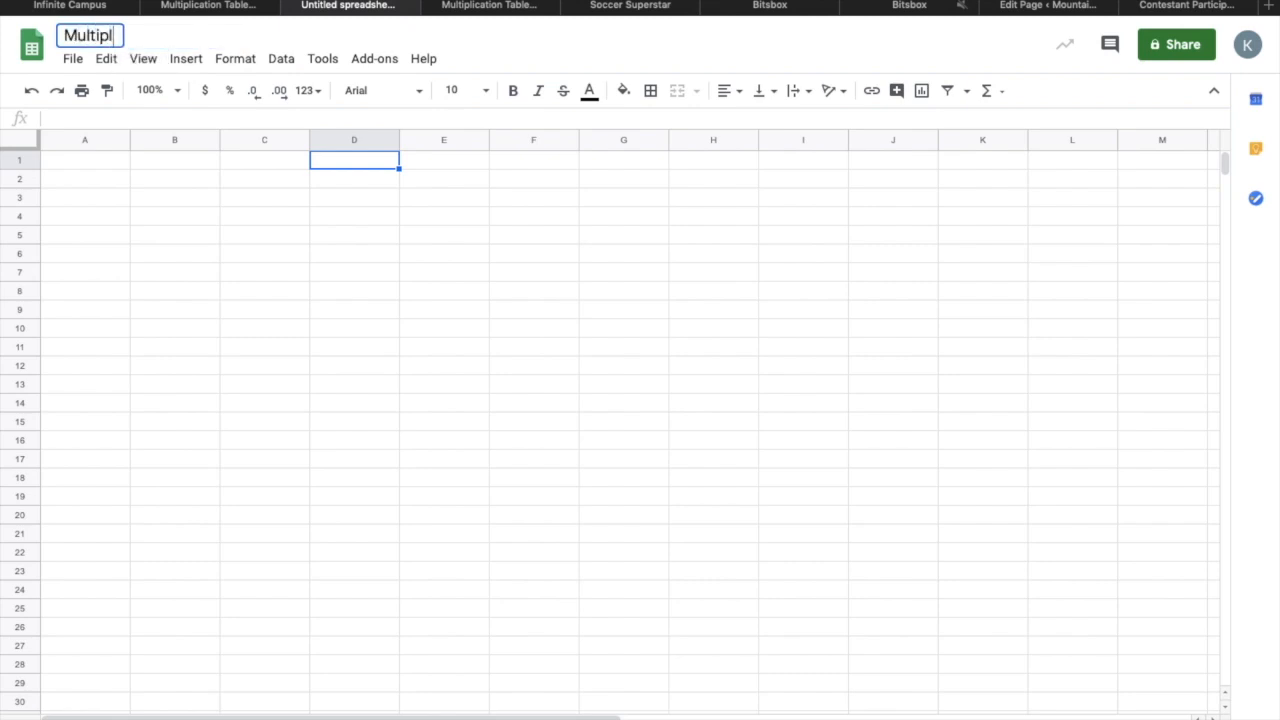
text(ication T)
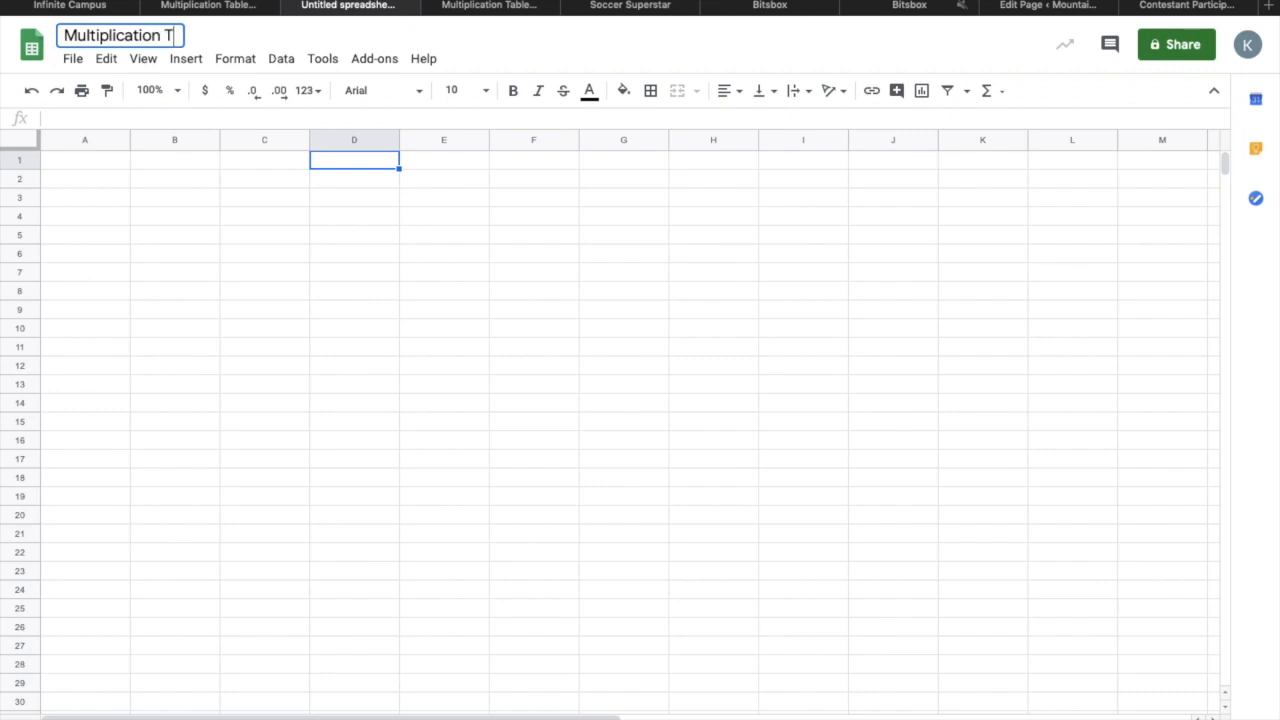
text(able)
click(169, 162)
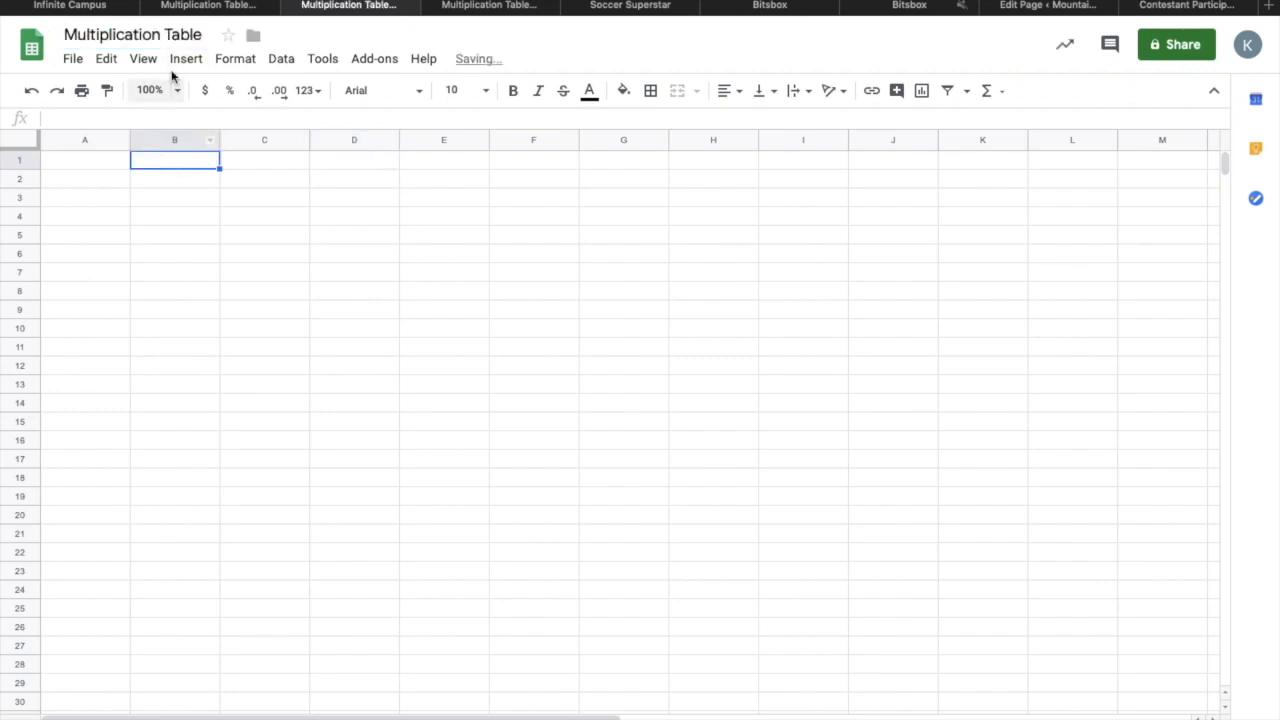
click(207, 184)
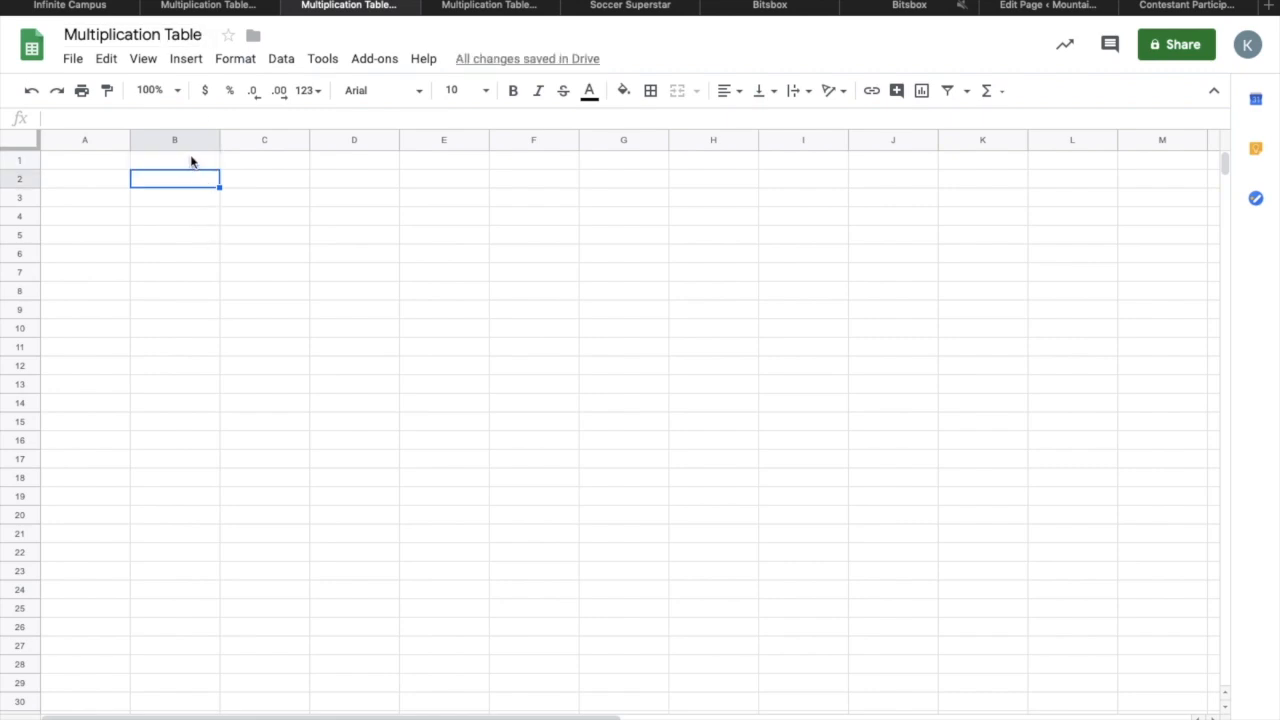
Step: Consult the title section of the instructions PDF and merge cells D1 to H1 in the spreadsheet
click(192, 162)
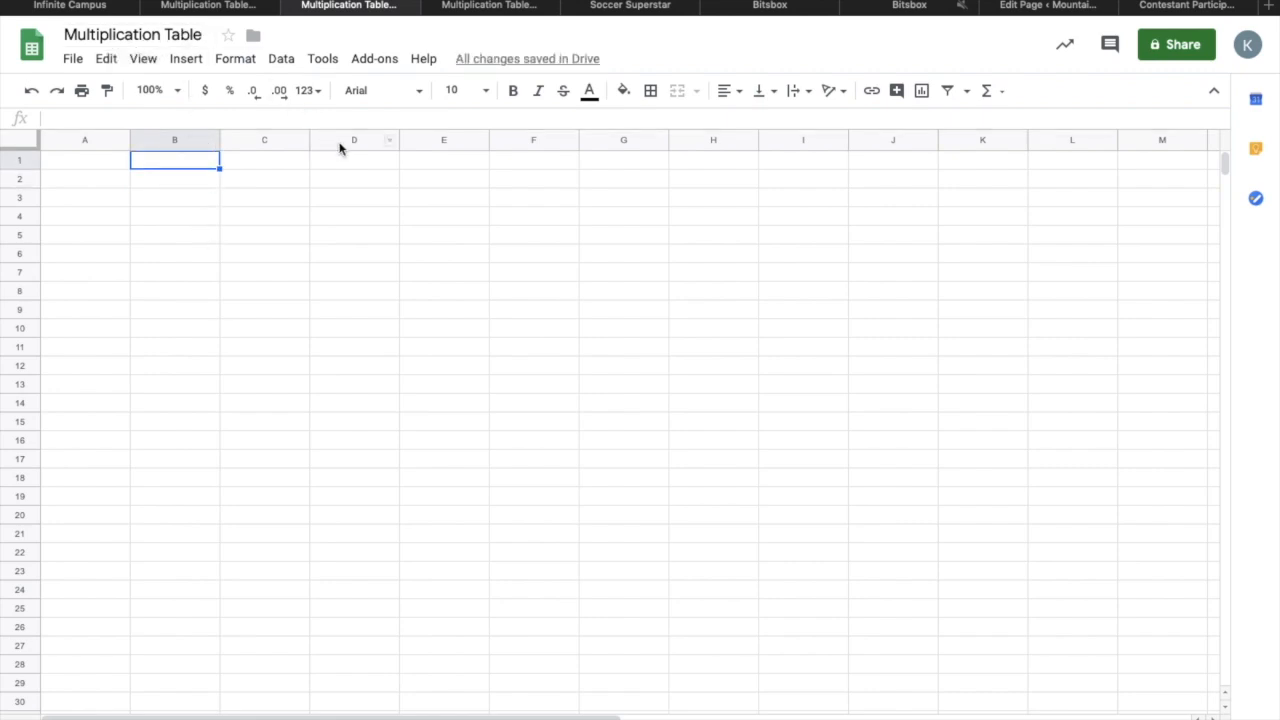
click(340, 163)
click(208, 7)
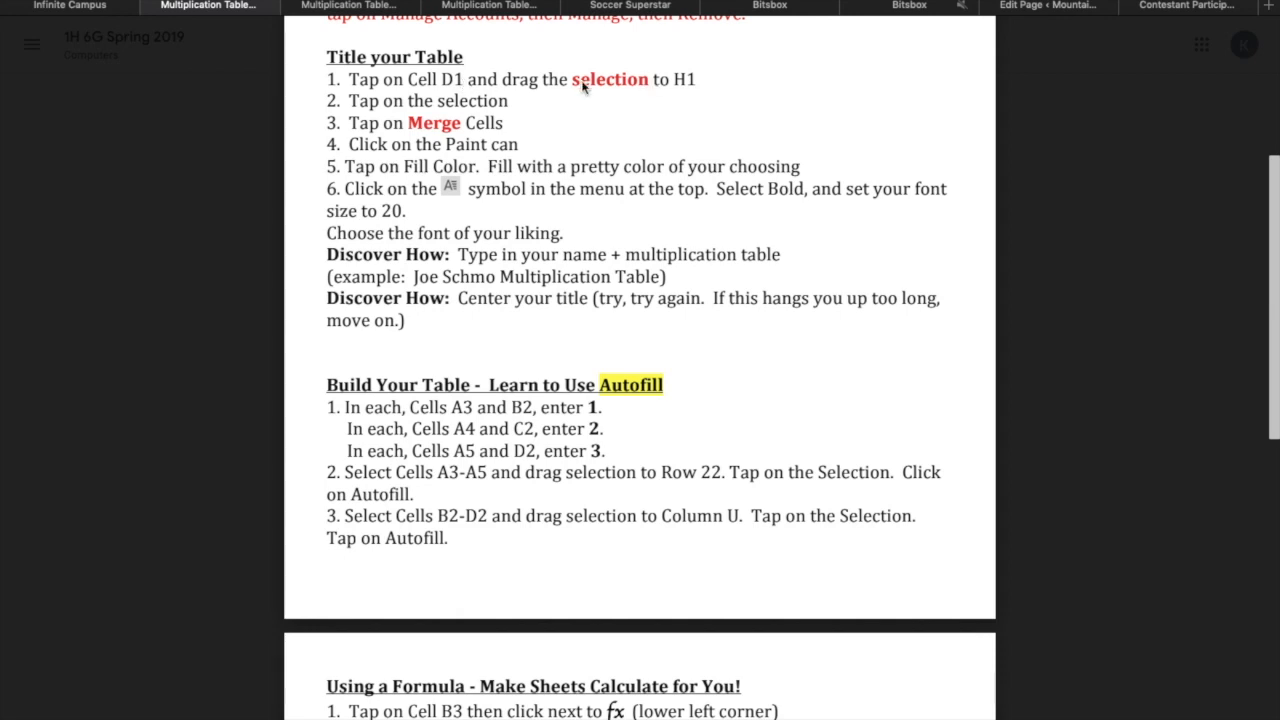
click(392, 8)
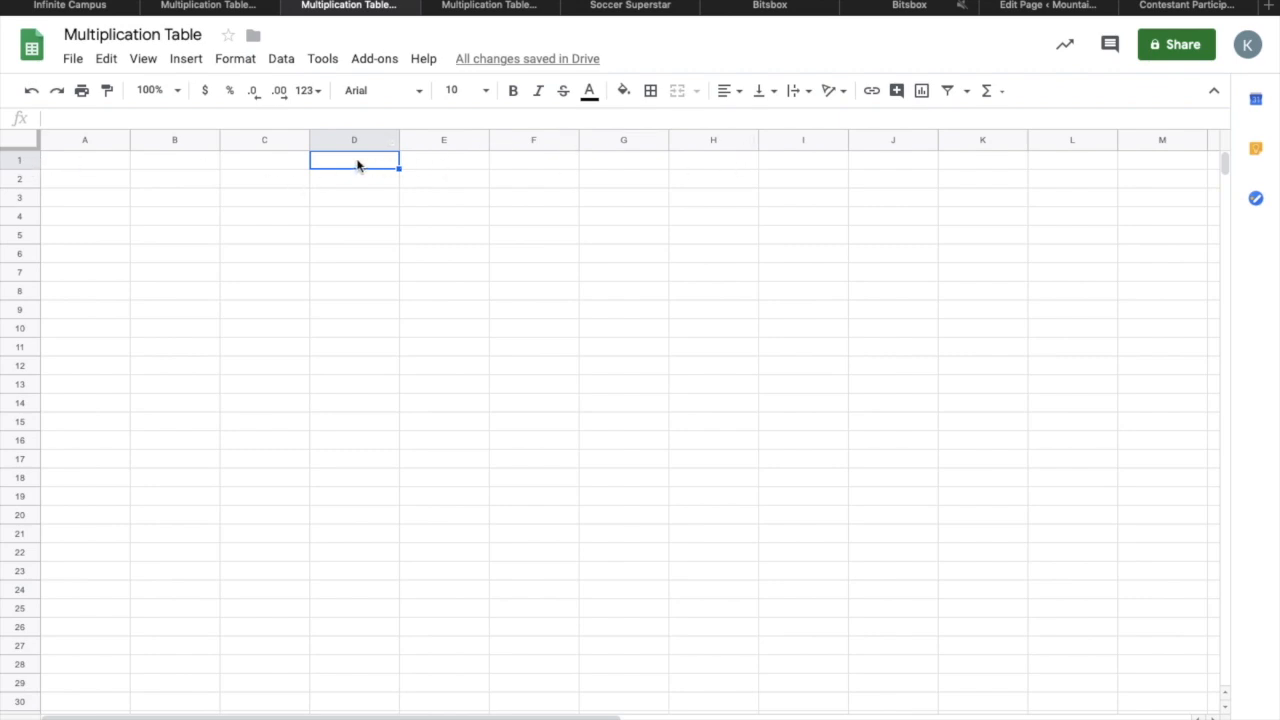
click(426, 163)
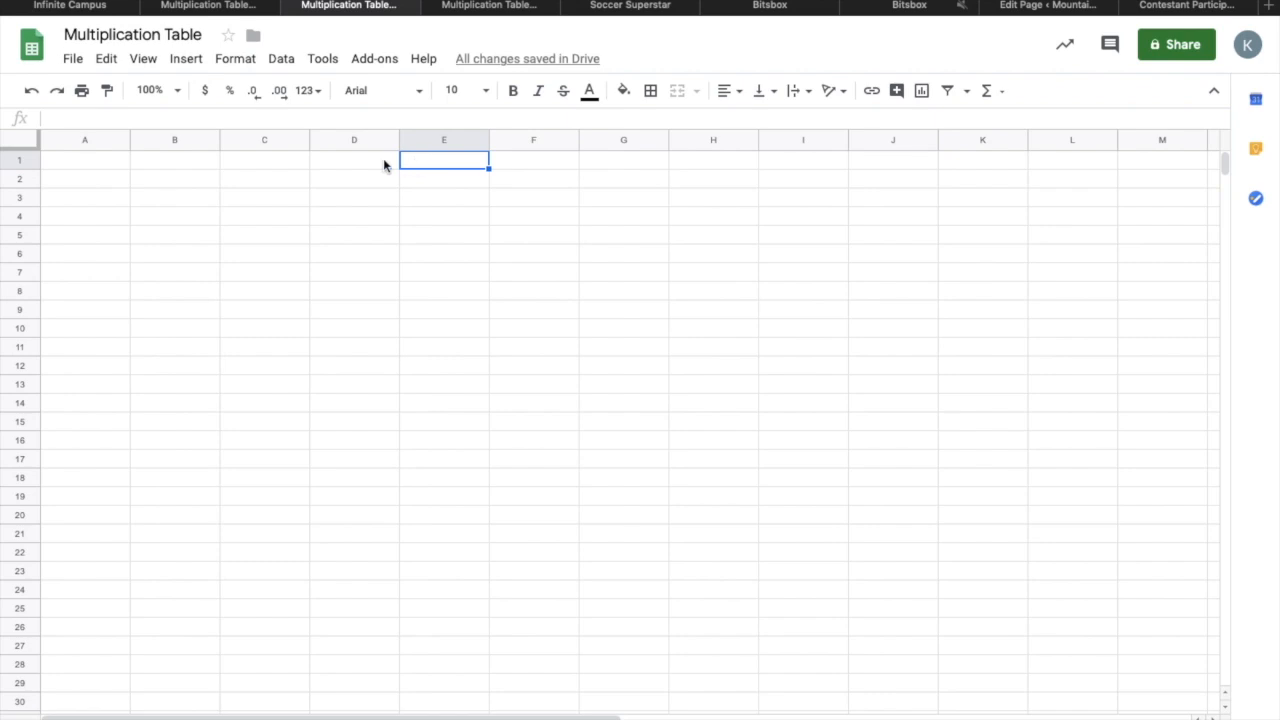
click(354, 165)
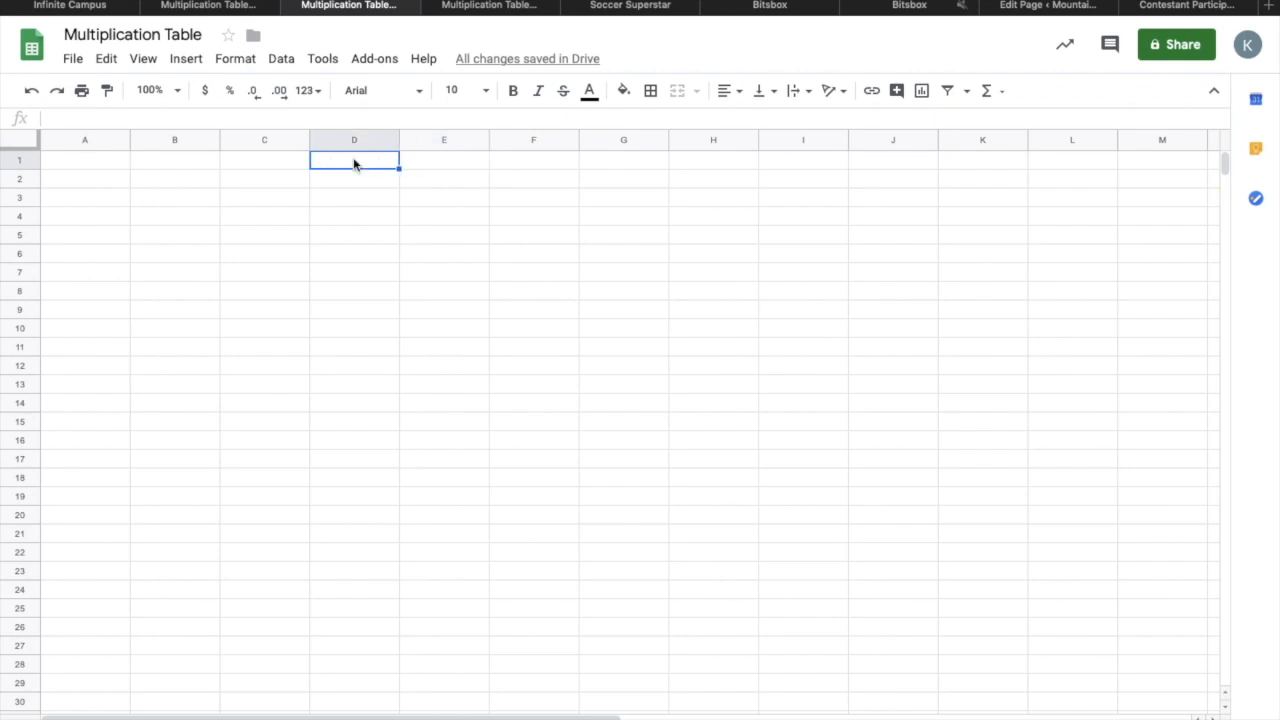
drag(352, 163, 701, 162)
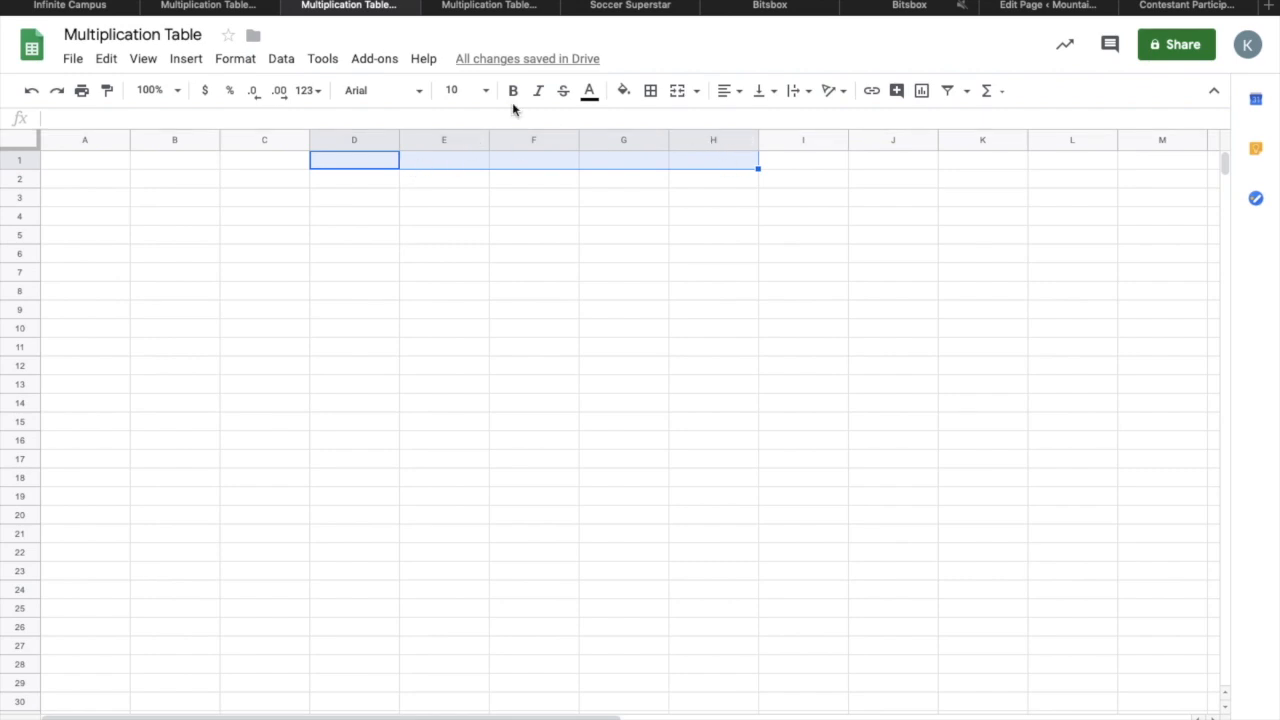
click(243, 6)
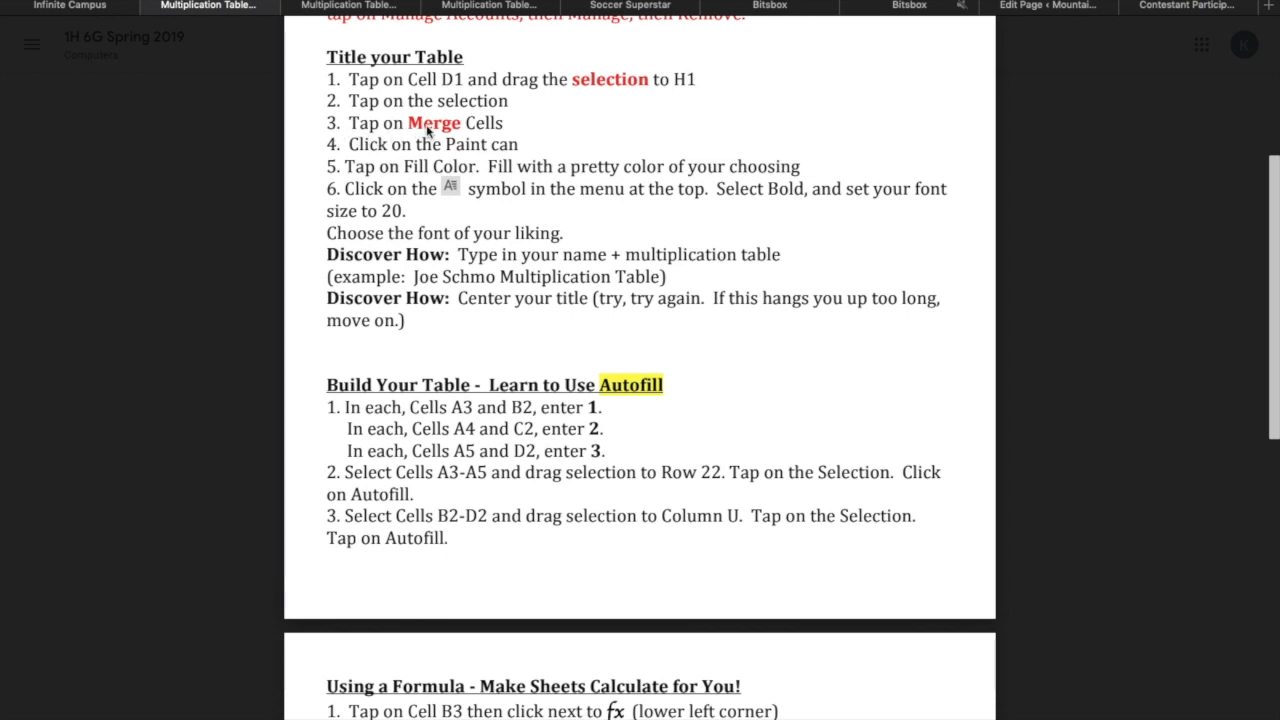
click(386, 6)
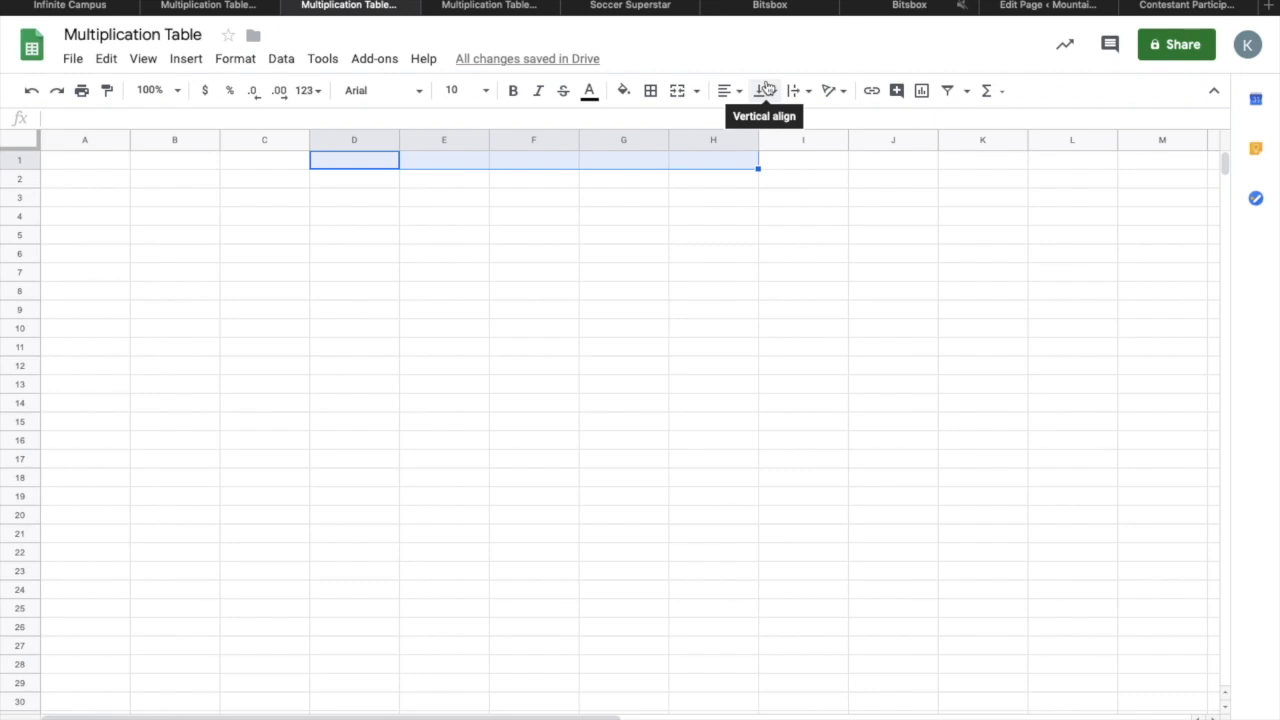
click(678, 91)
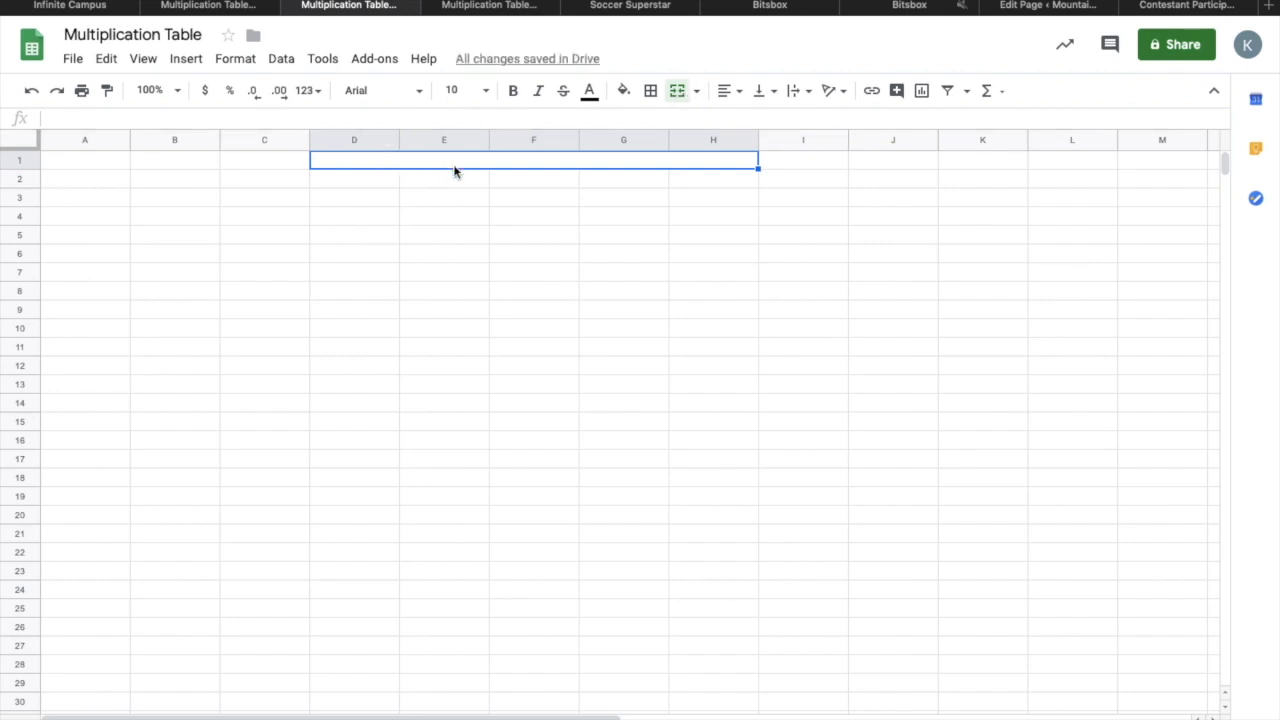
Step: Select cells H2, F2 and F3, and reselect the merged D1:H1 cell to compare it with single cells
click(711, 184)
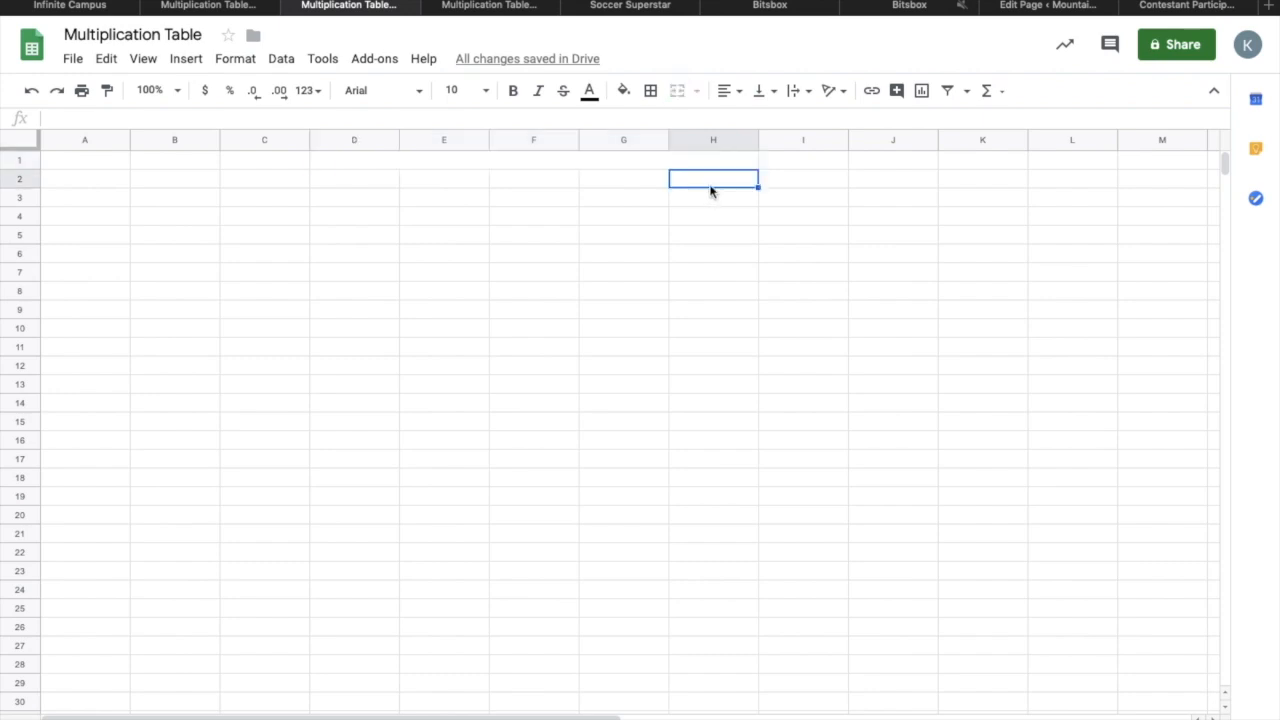
click(520, 184)
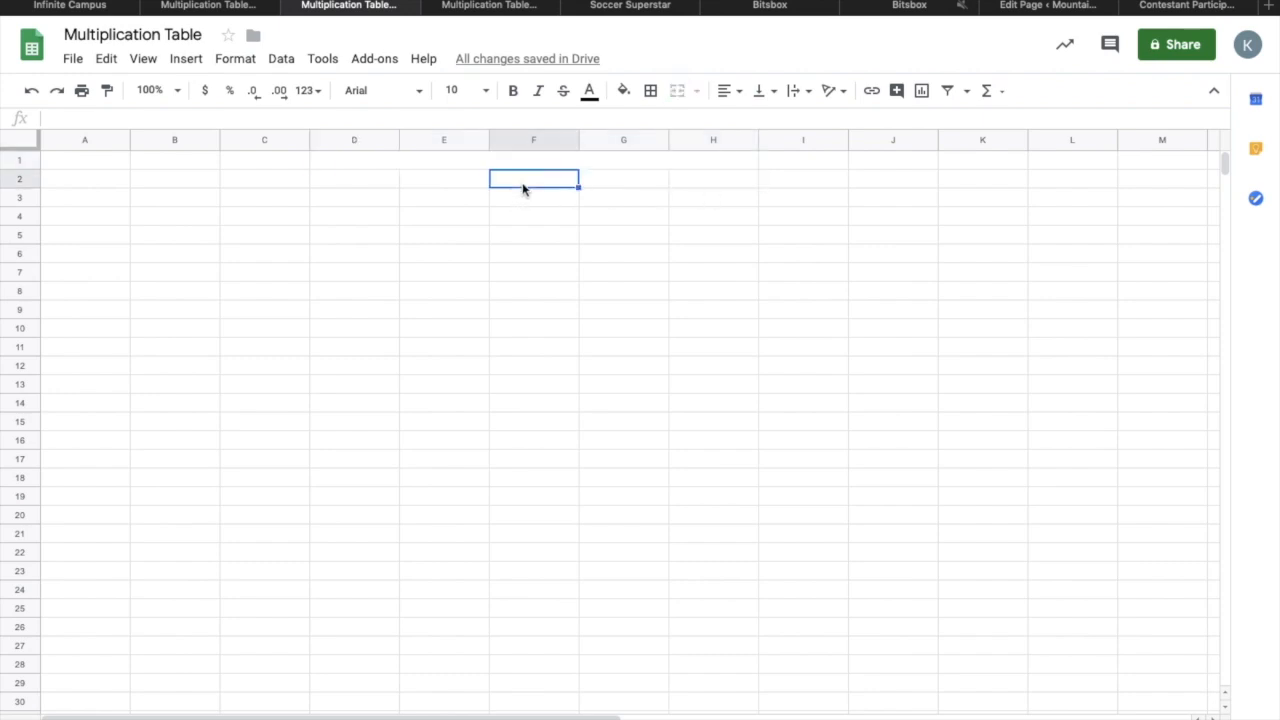
click(517, 200)
click(526, 163)
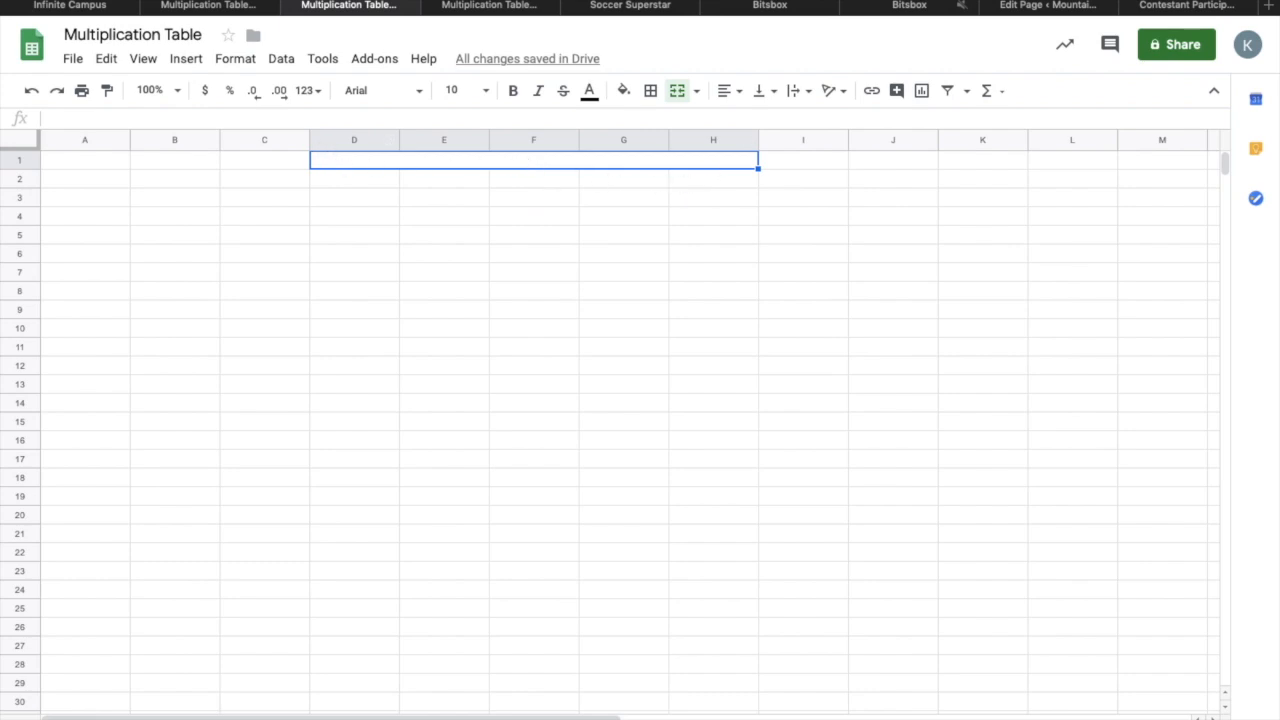
Step: Check the fill color instructions, try bright green and cyan on the merged title cell, and set its fill to yellow
click(238, 8)
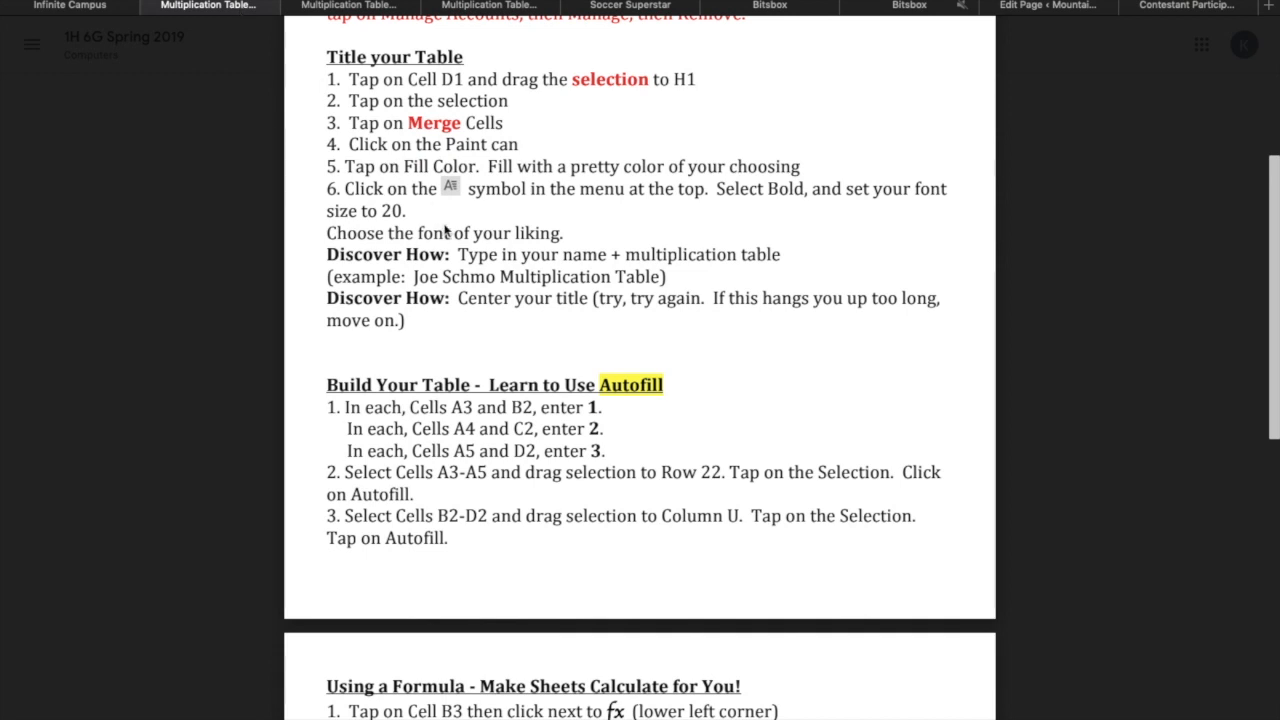
scroll(445, 231, down, 2)
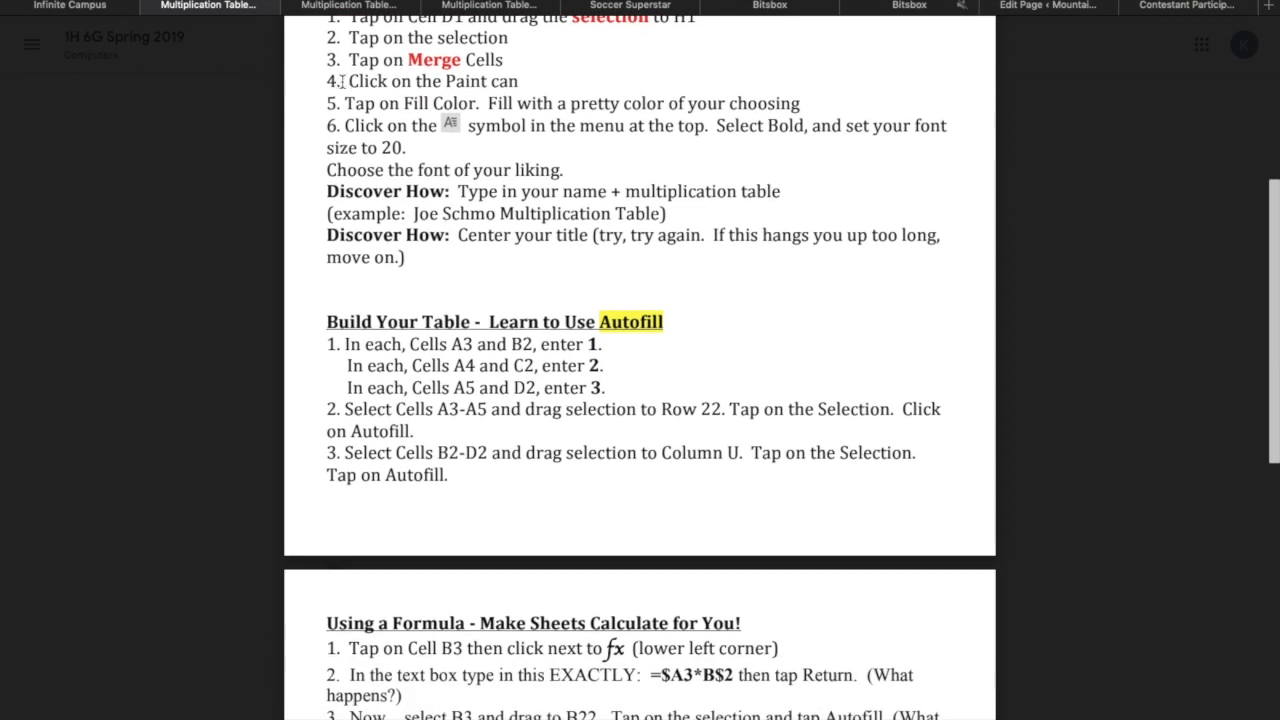
click(350, 6)
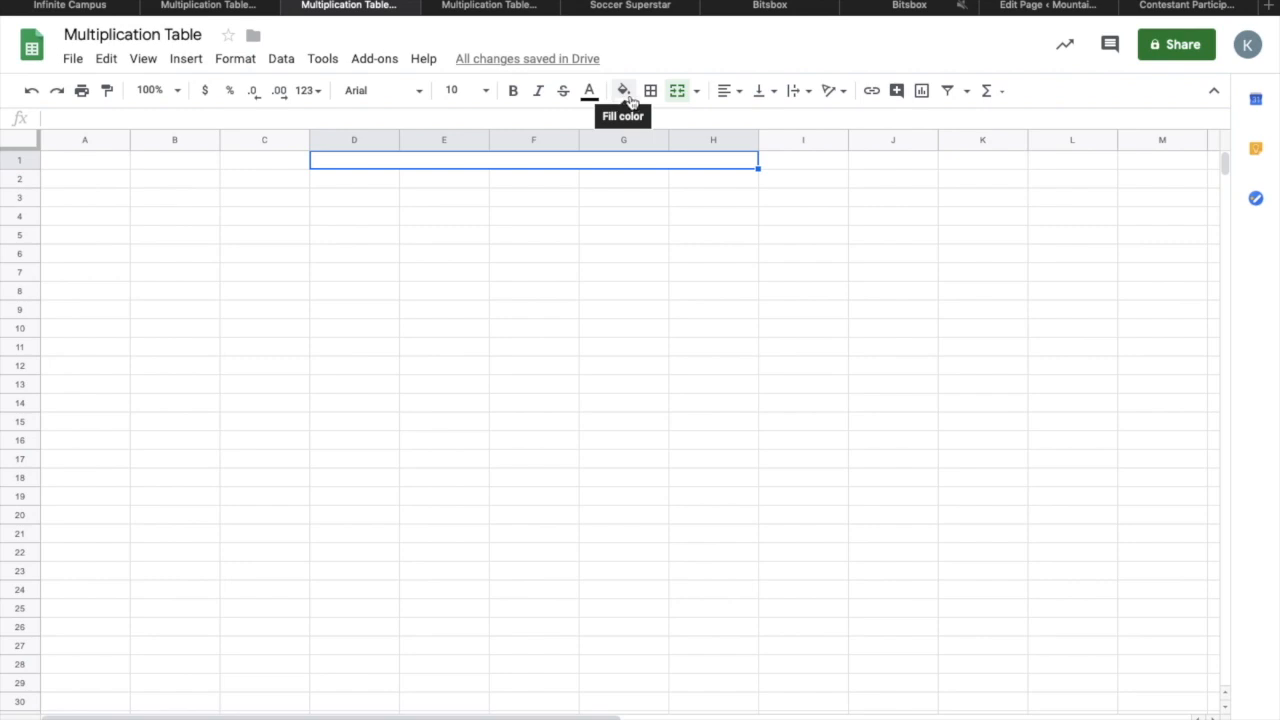
click(624, 92)
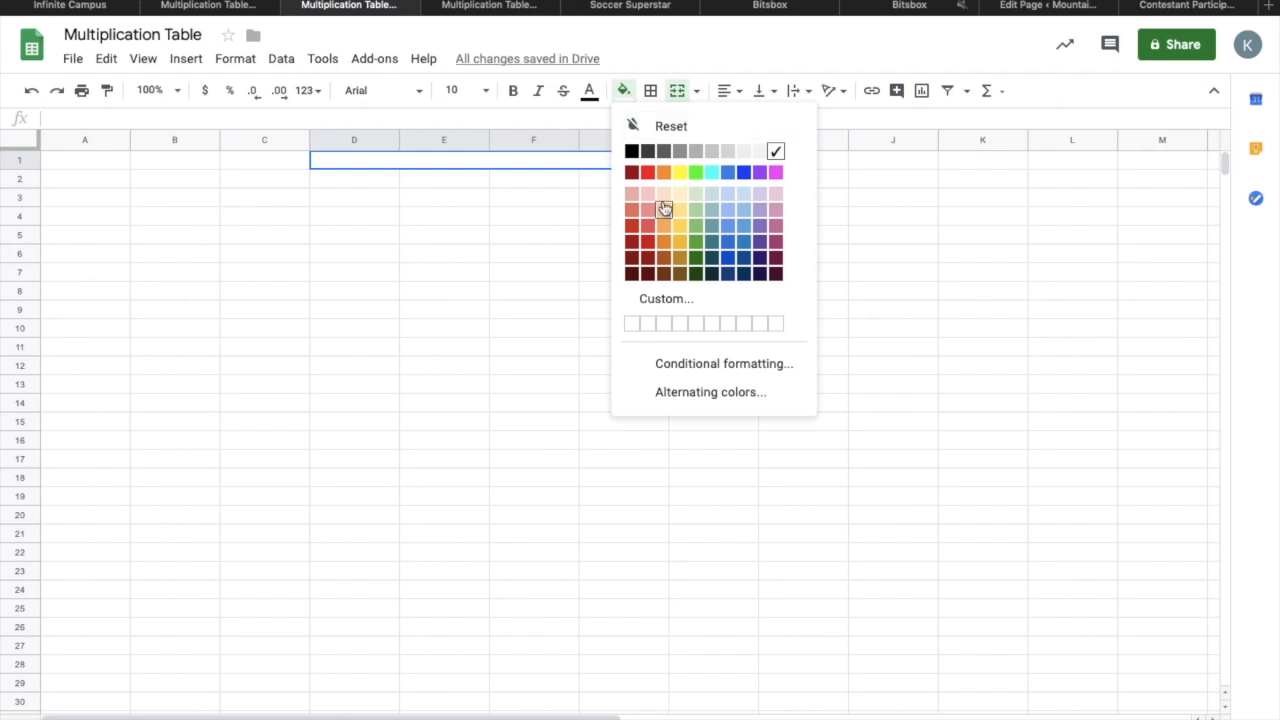
click(697, 174)
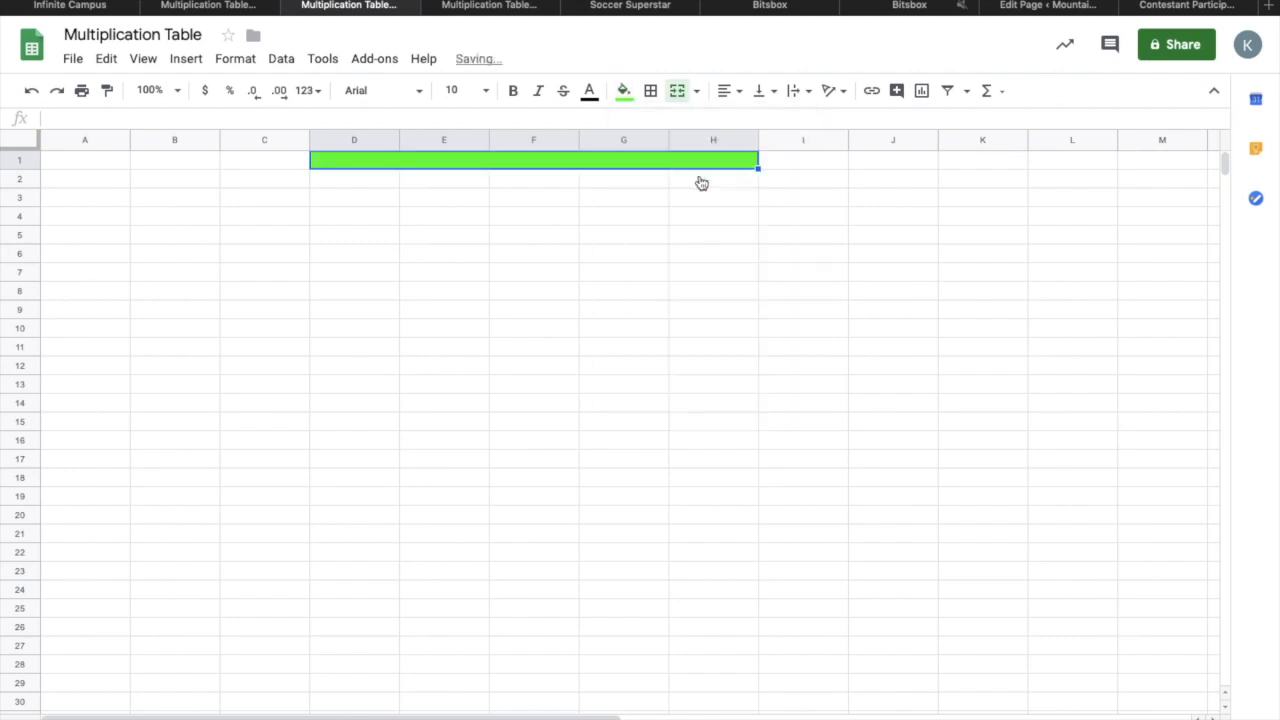
click(624, 90)
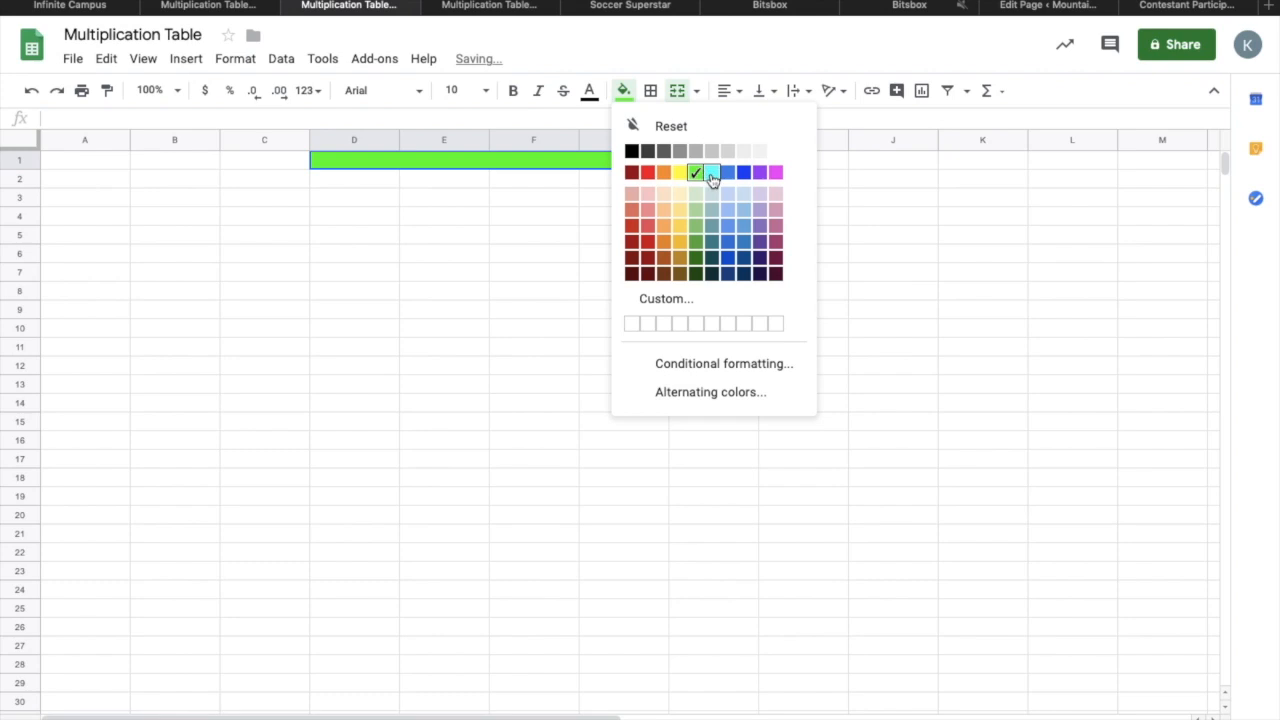
click(711, 174)
click(624, 90)
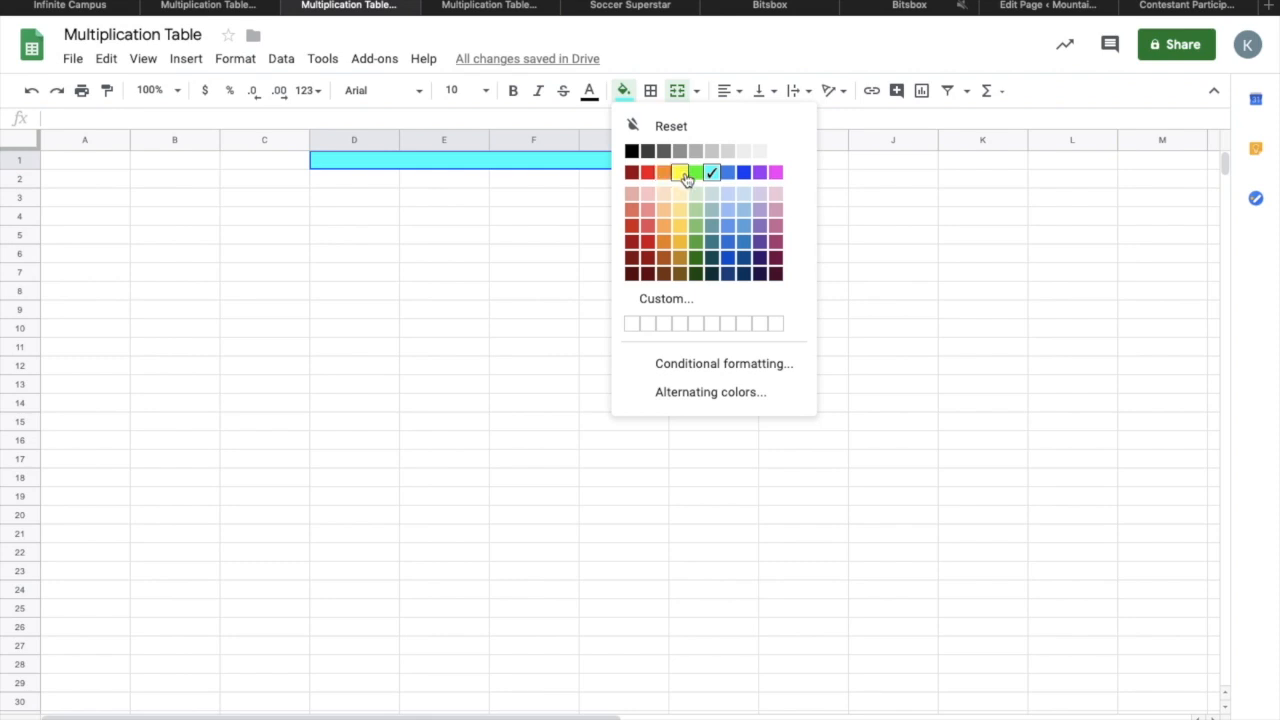
click(680, 172)
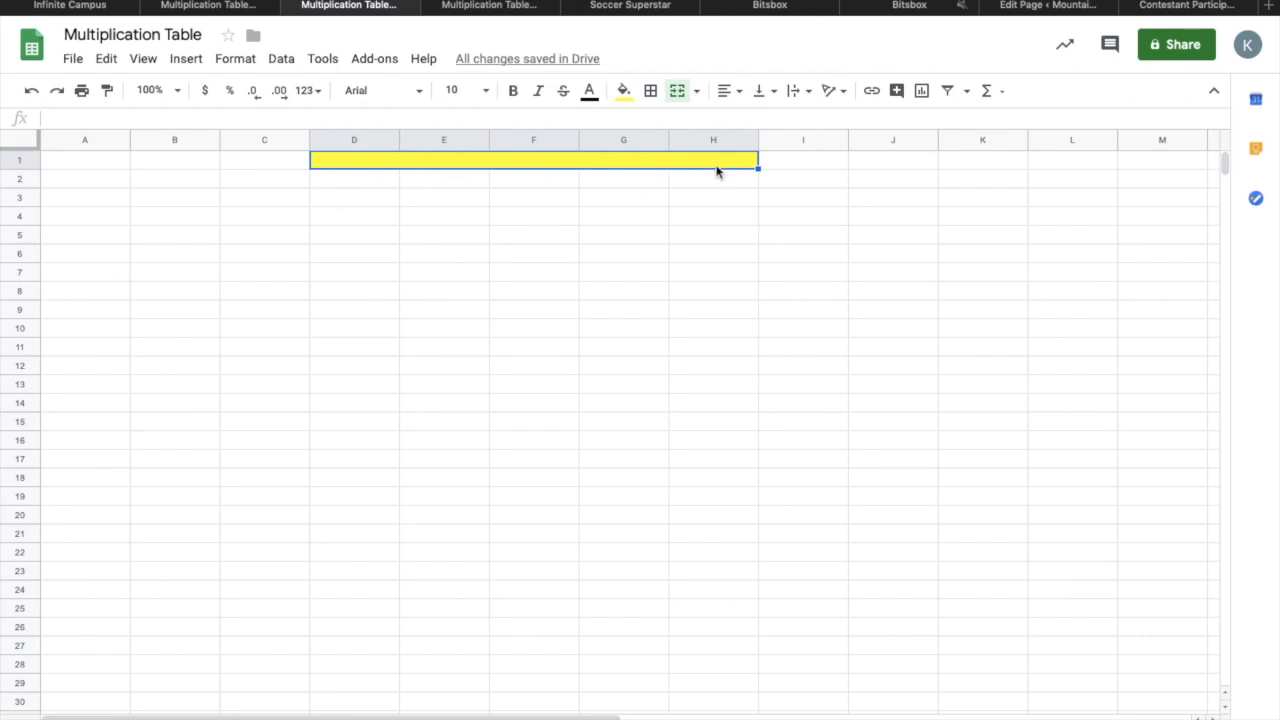
Step: Review the title text instructions in the PDF and enter the author's title and surname in the merged yellow cell
click(250, 7)
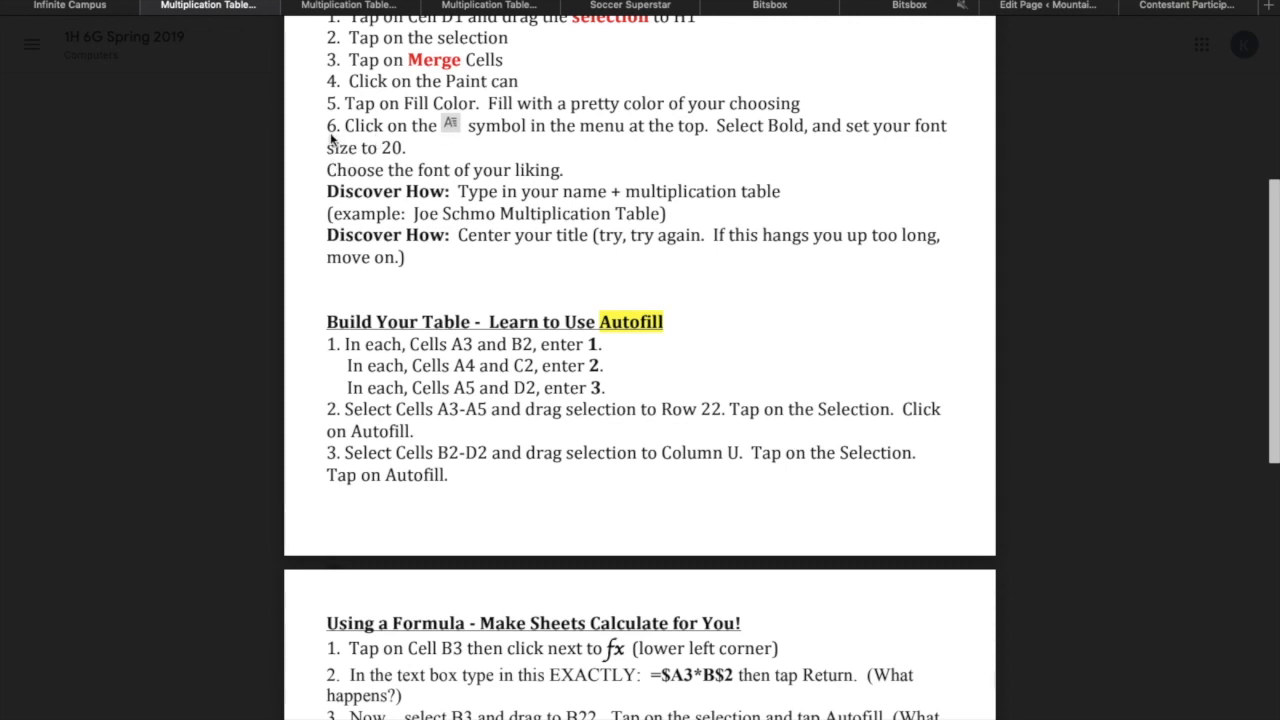
click(348, 6)
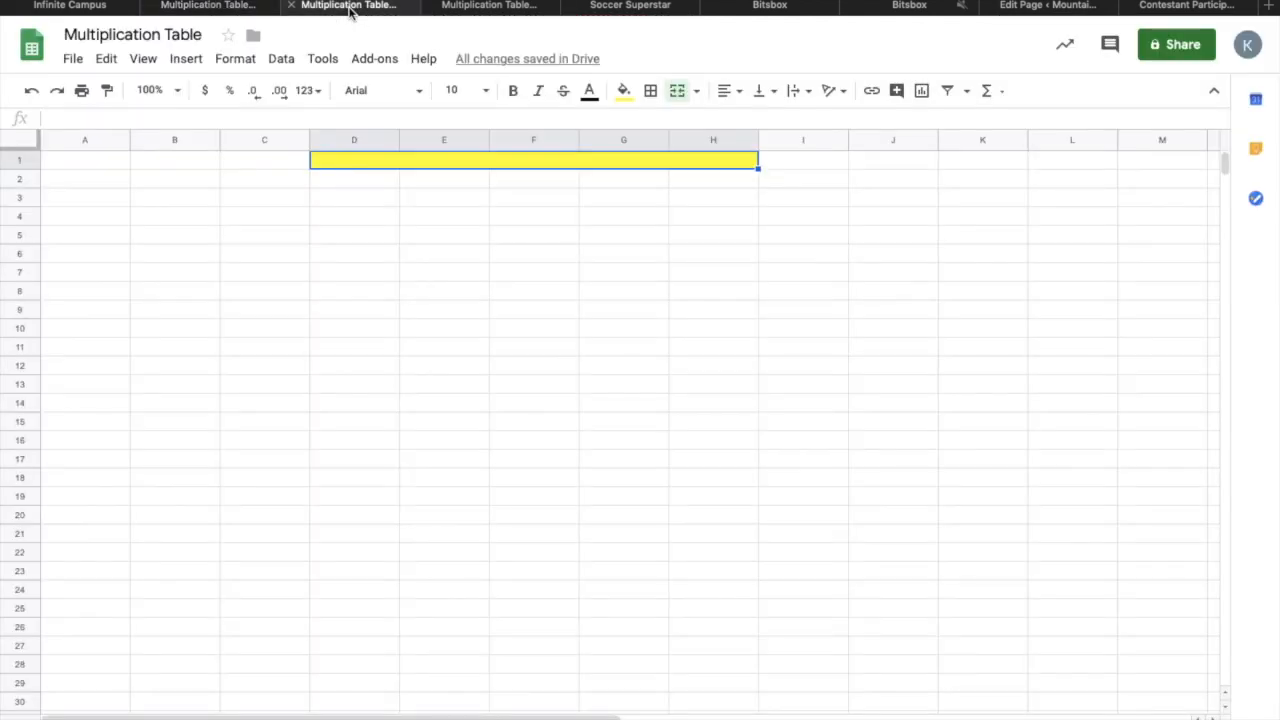
double_click(432, 167)
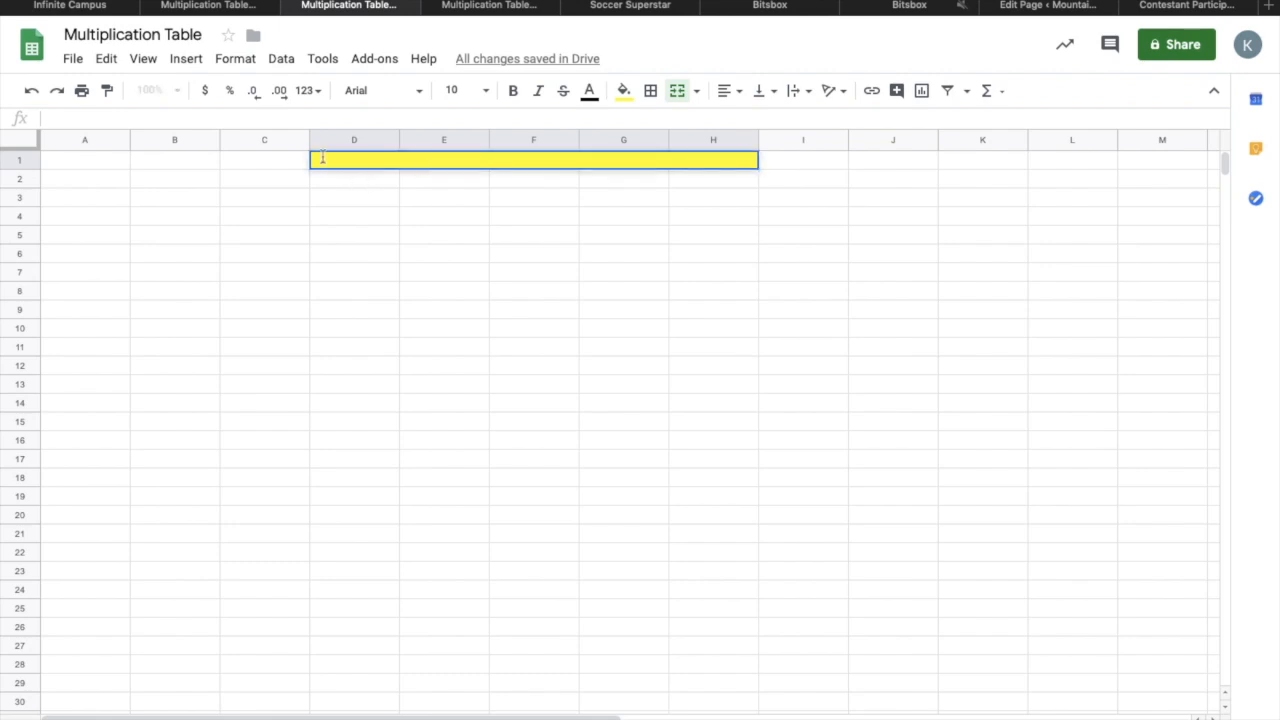
text(Mr.Wollert)
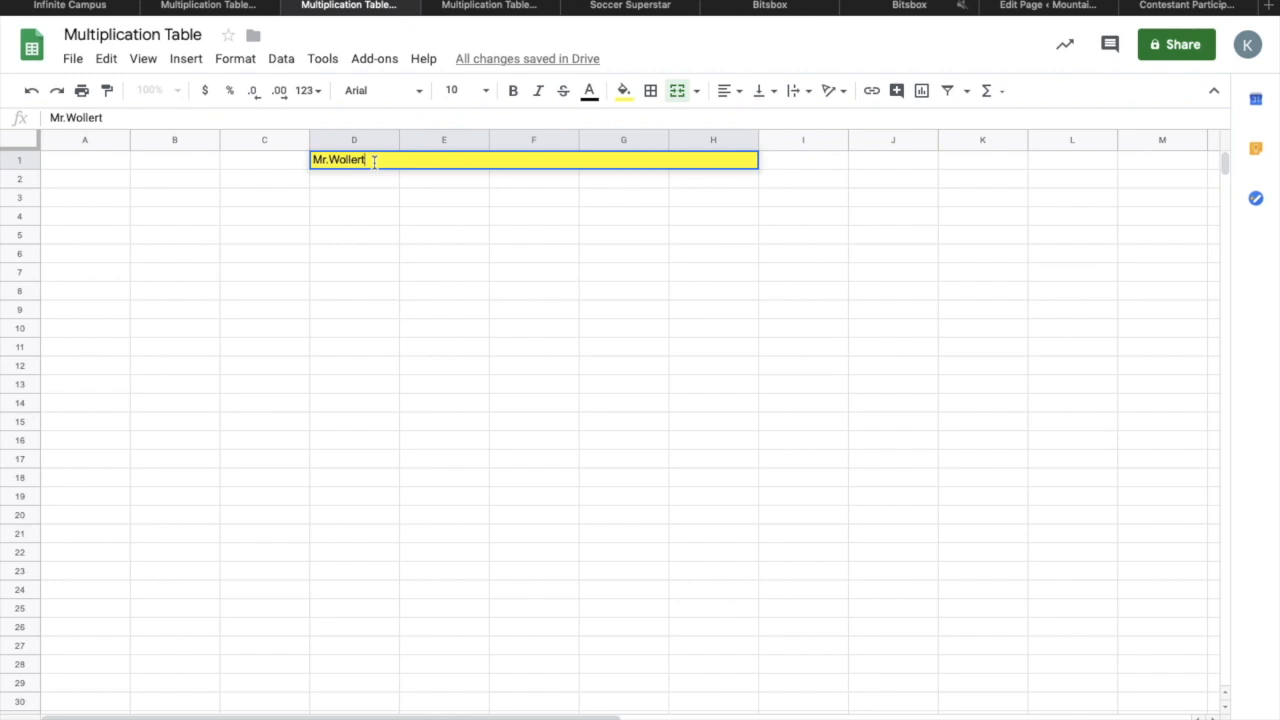
Step: Format the name in the title cell with font size 18 and the Permanent Marker font
drag(373, 160, 304, 160)
click(488, 91)
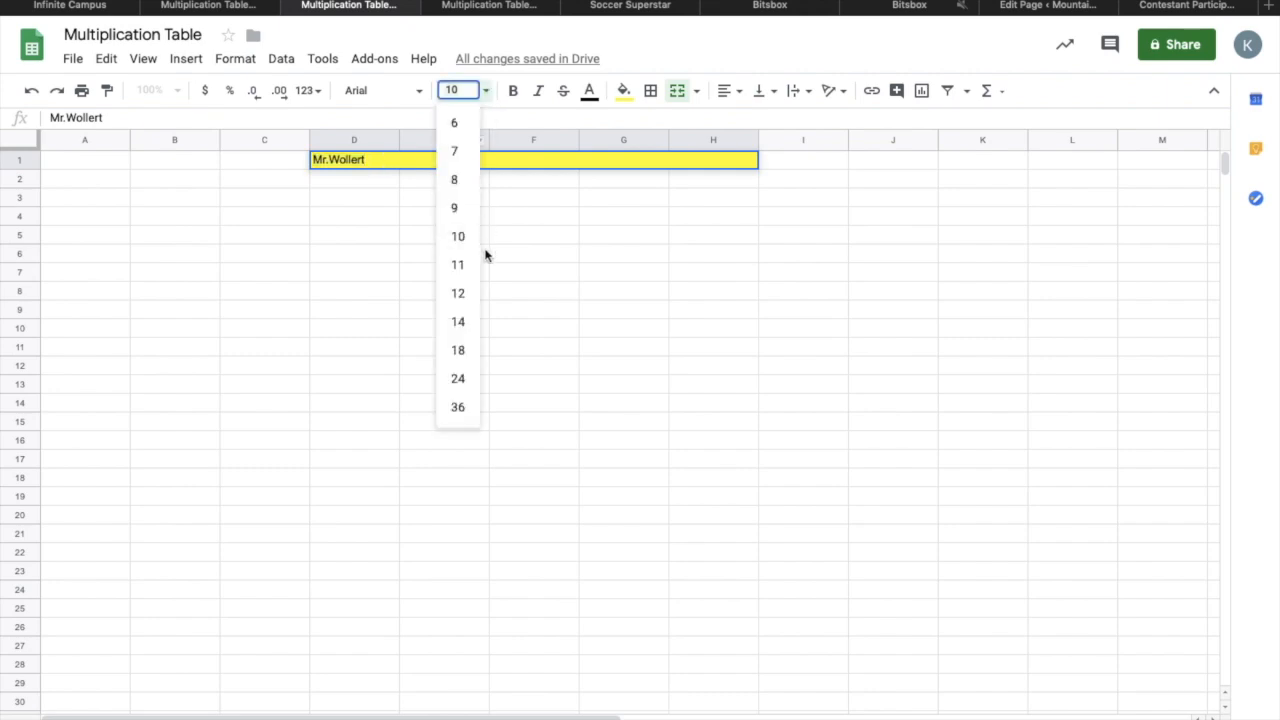
click(466, 352)
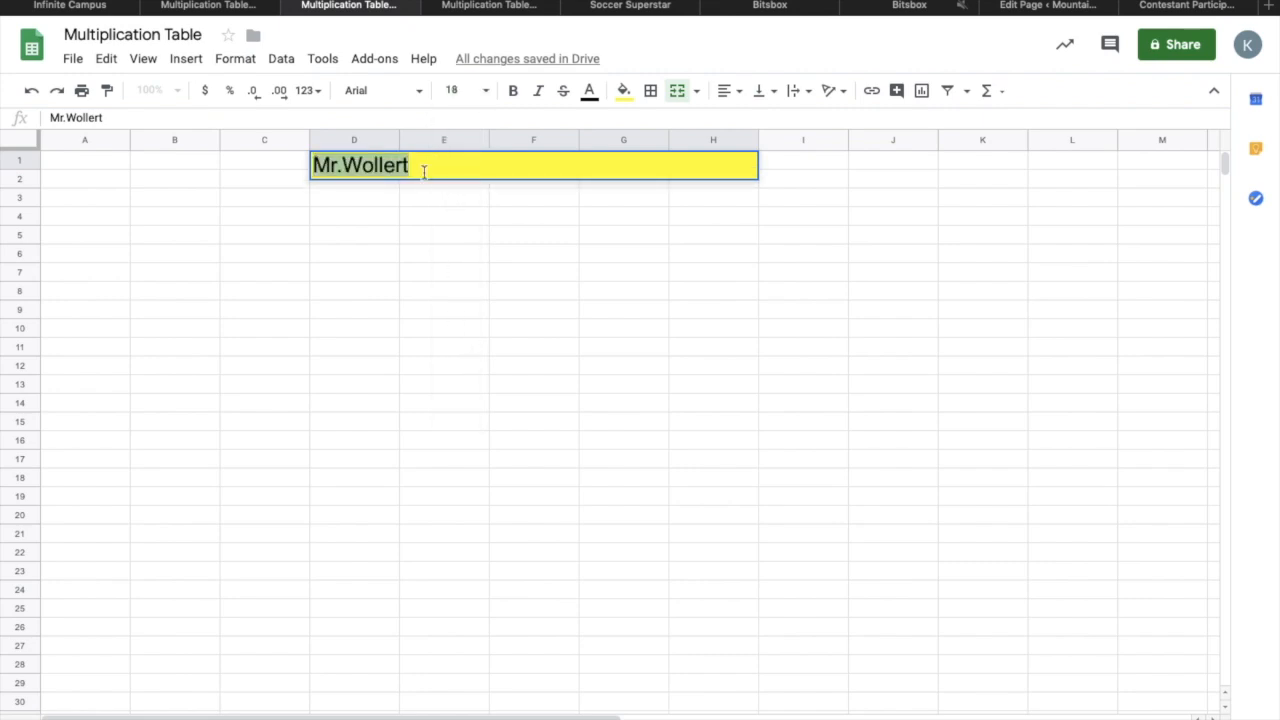
click(419, 92)
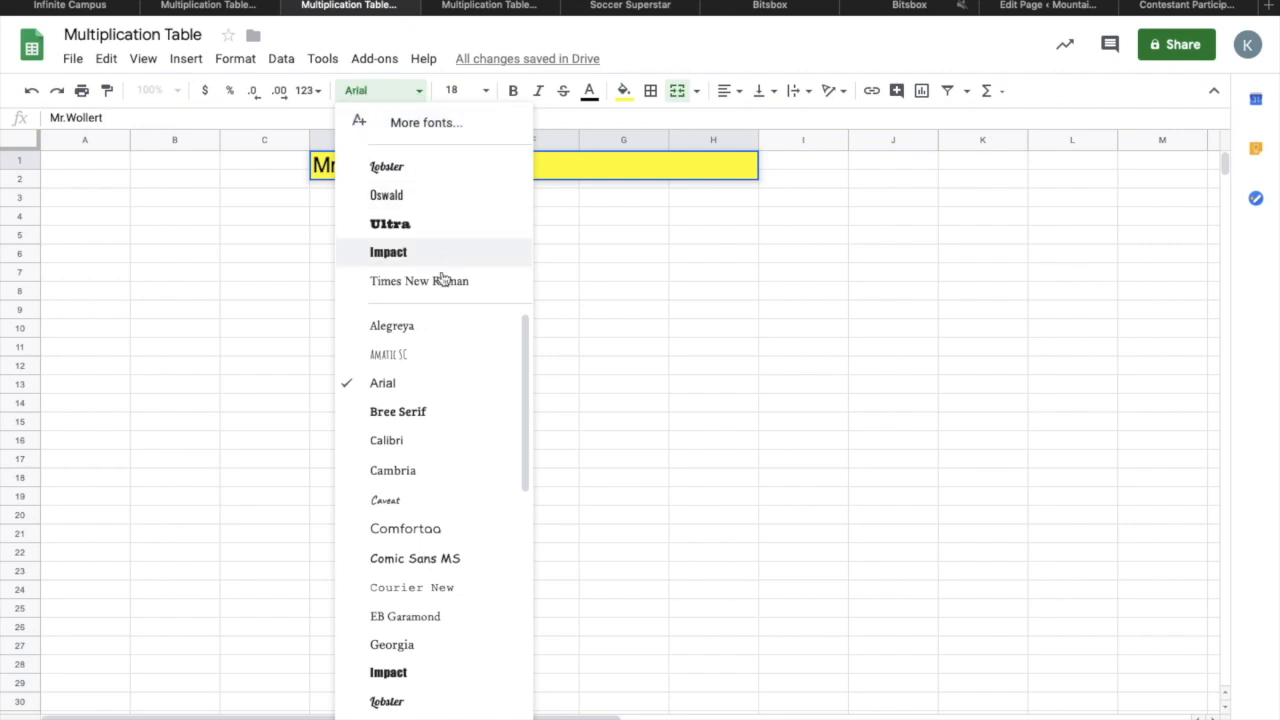
scroll(440, 428, down, 3)
scroll(436, 428, down, 6)
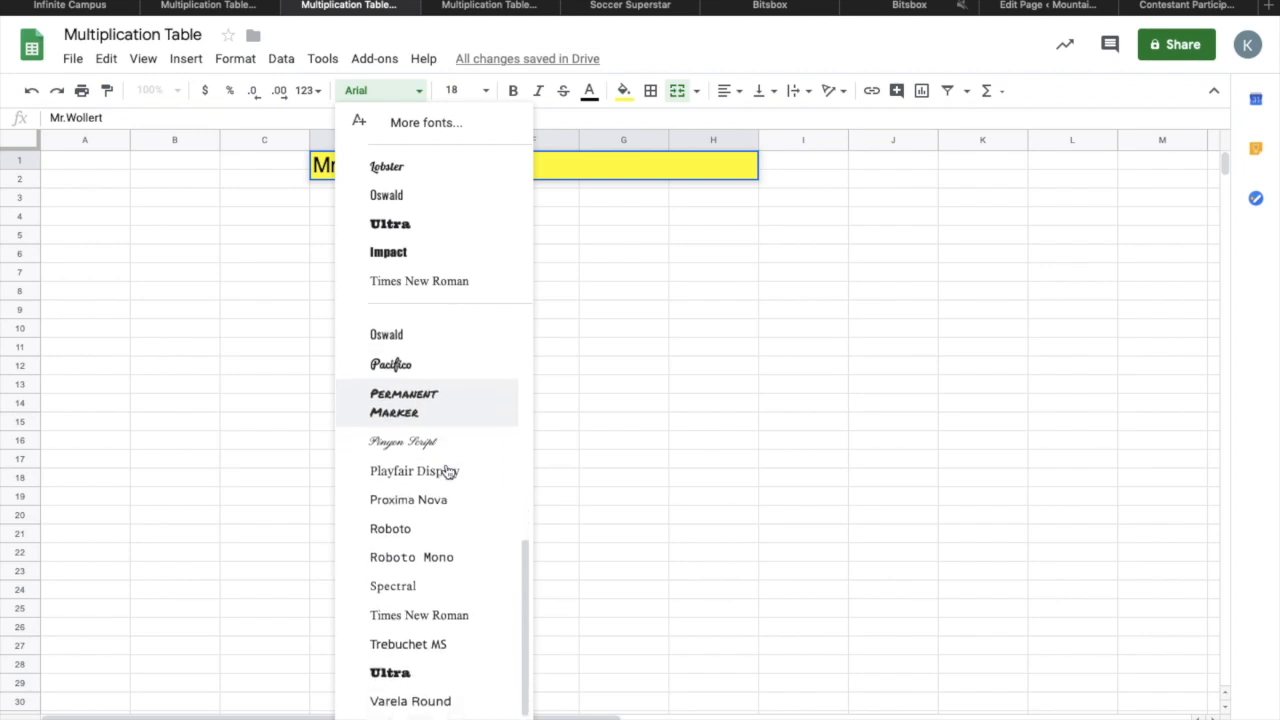
click(445, 396)
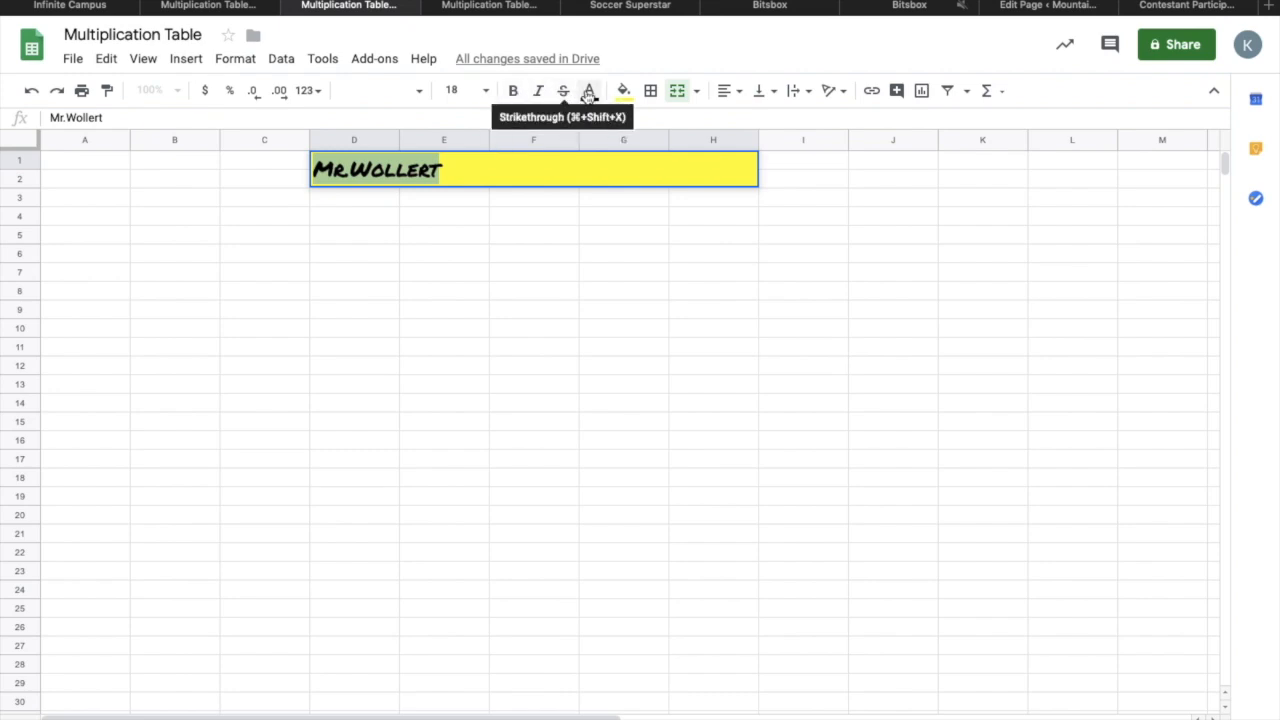
Step: Center the title text horizontally in the merged cell and change its text color to blue
click(741, 92)
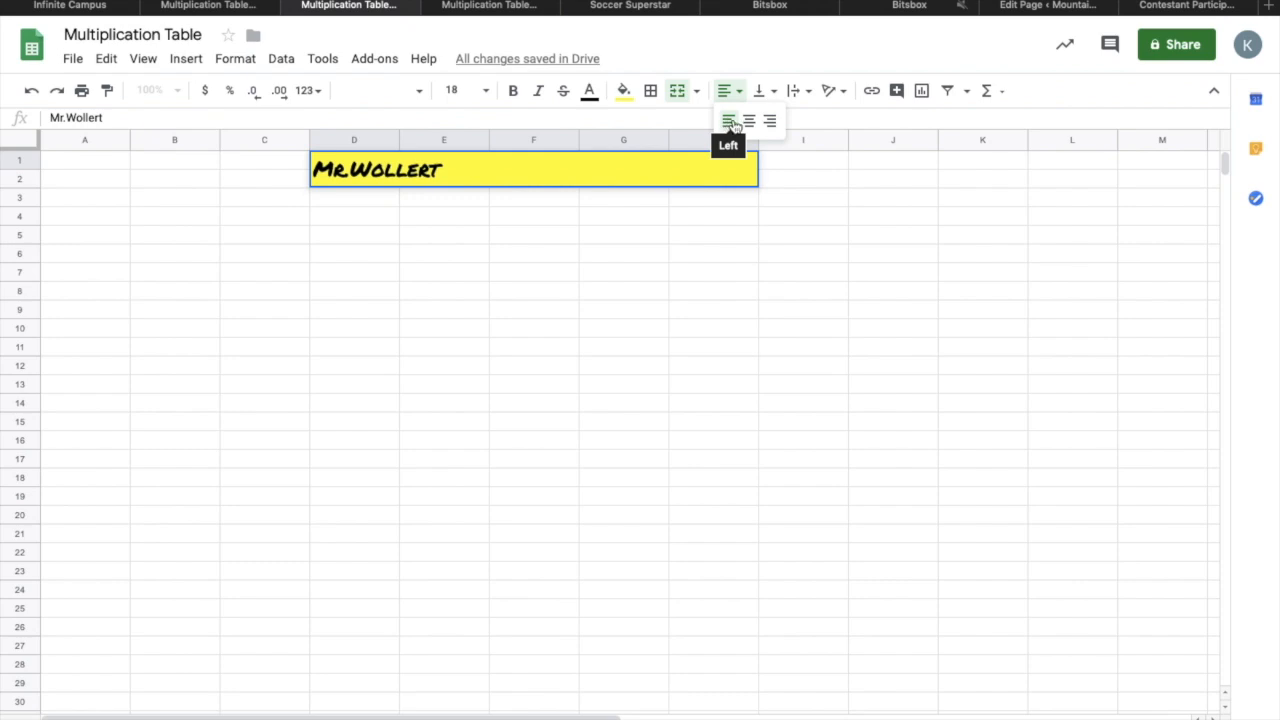
click(751, 122)
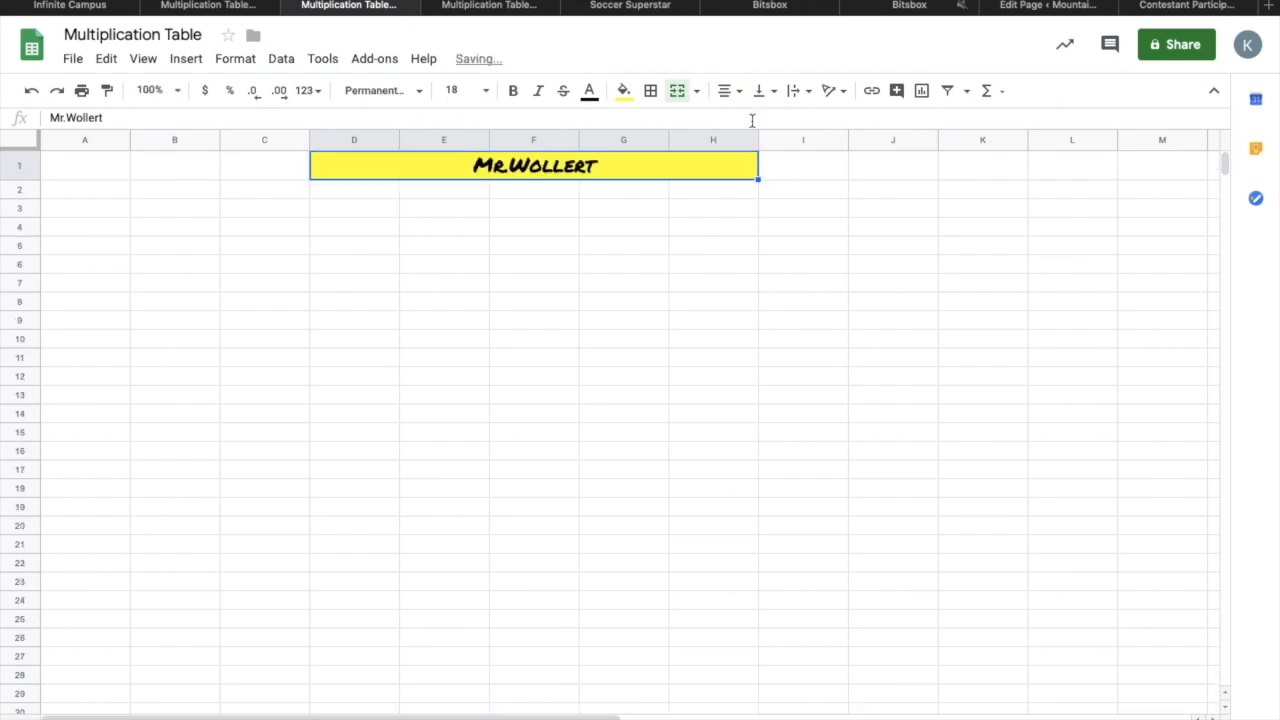
double_click(597, 170)
drag(598, 170, 472, 170)
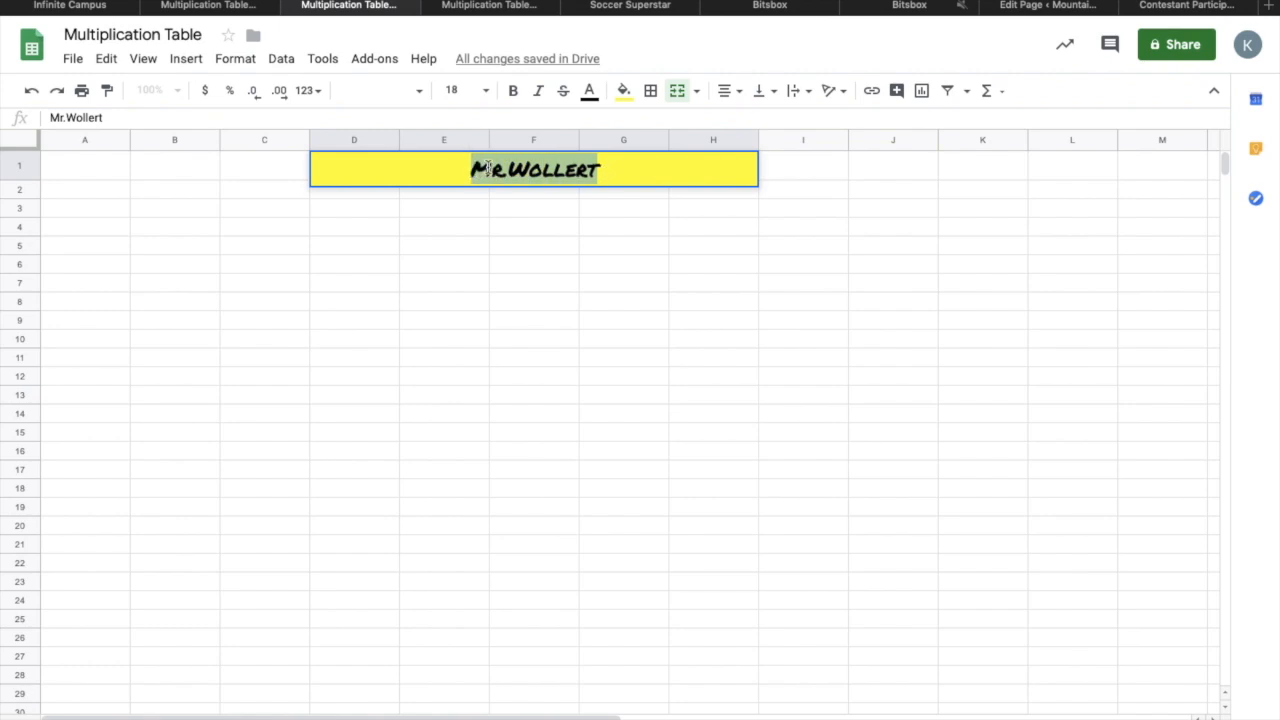
click(591, 92)
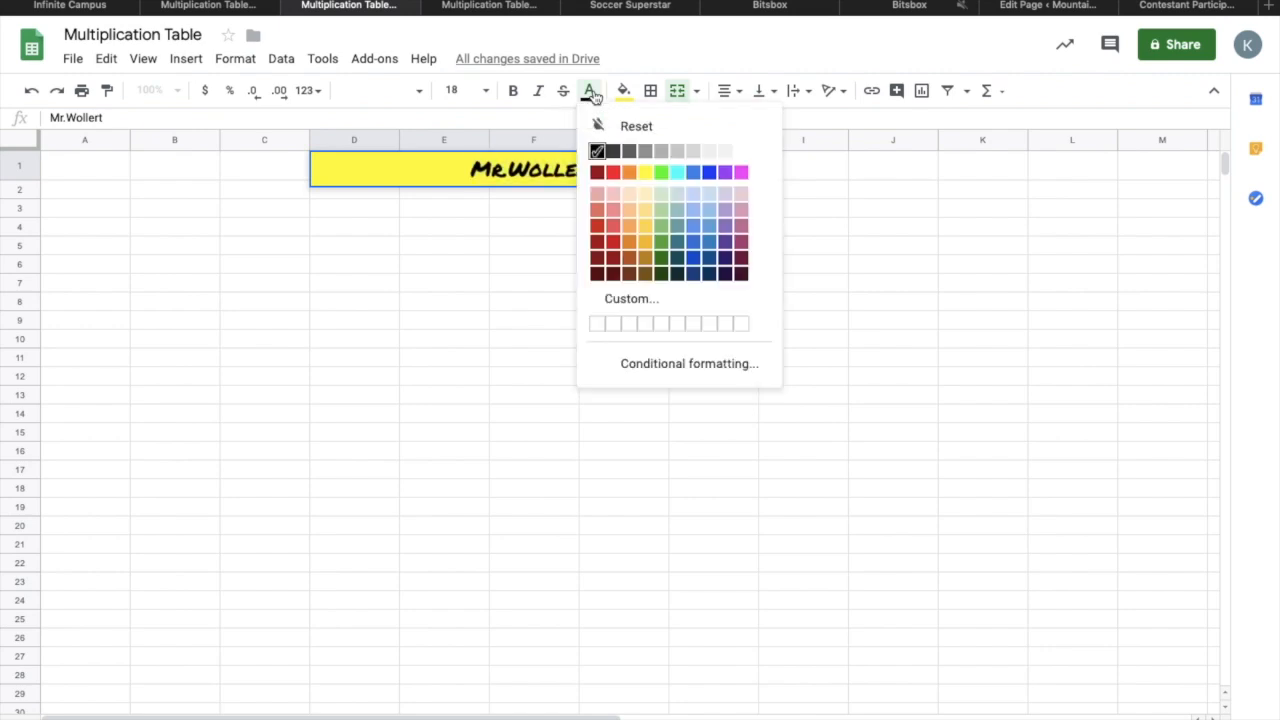
click(711, 175)
click(632, 200)
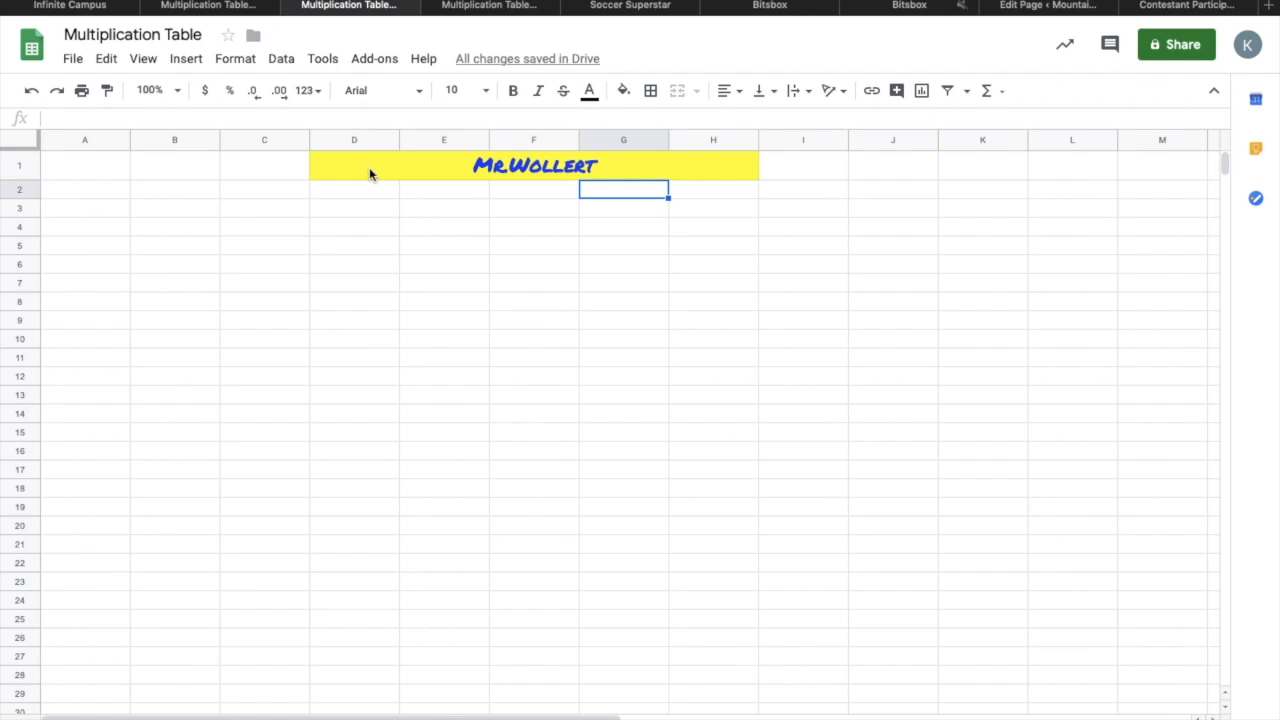
Step: Read the Build Your Table instructions in the PDF and enter 1 in cells A3 and B2 of the spreadsheet
click(222, 7)
scroll(550, 245, down, 3)
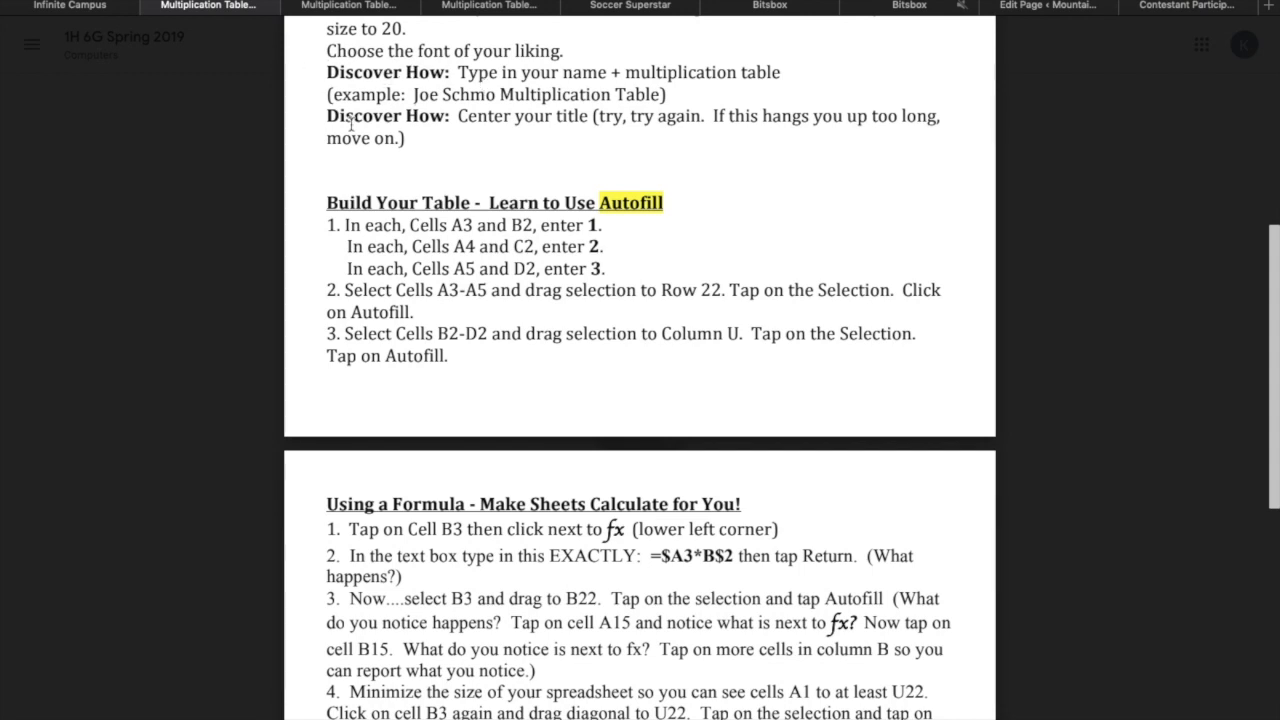
scroll(601, 145, down, 2)
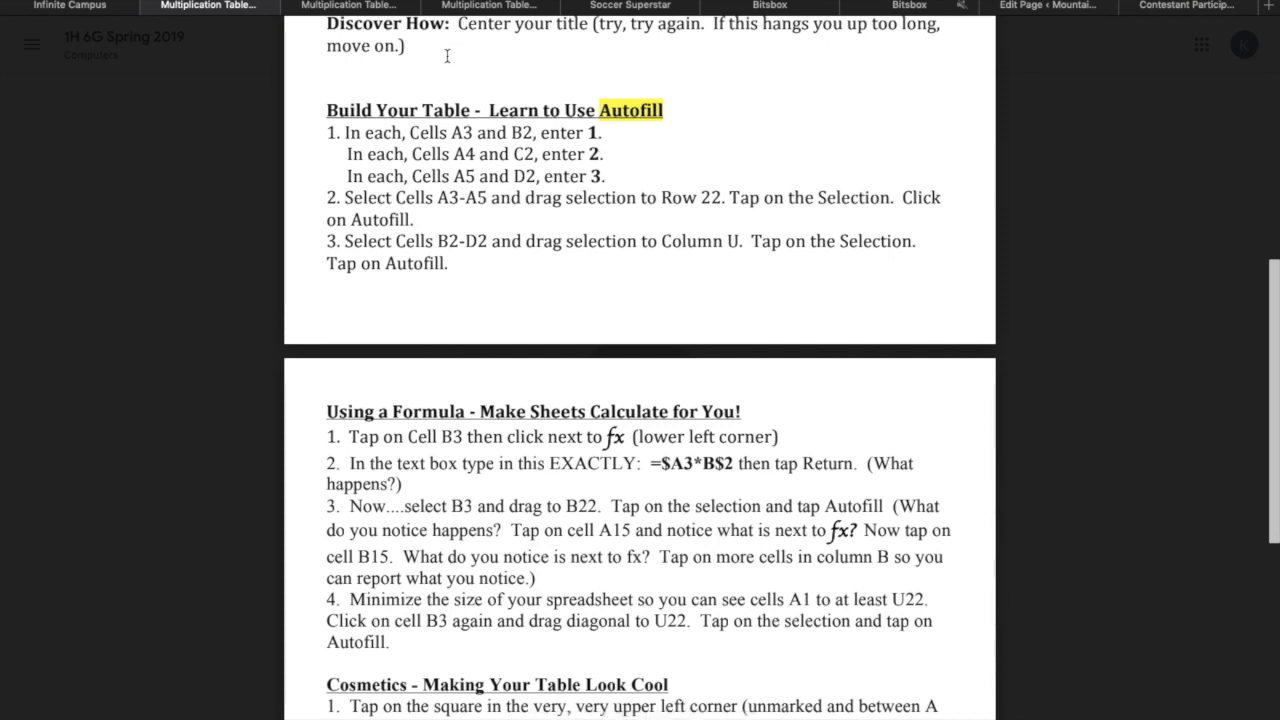
scroll(466, 80, down, 1)
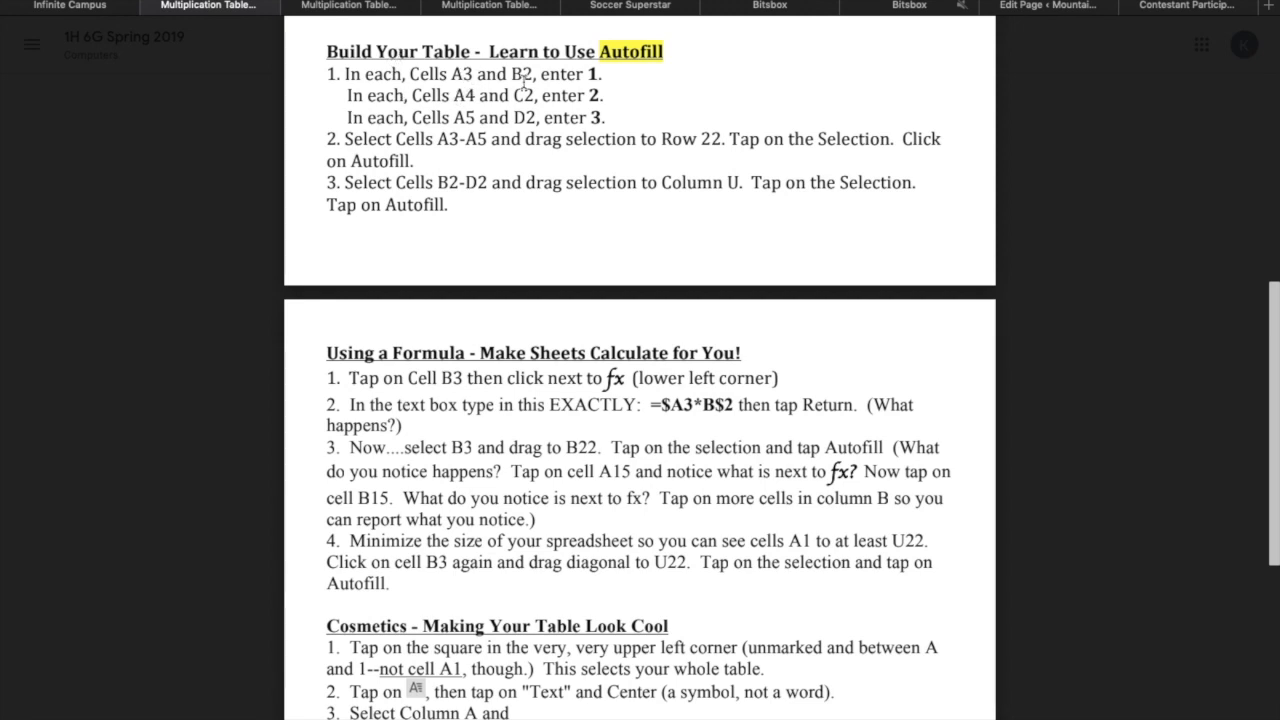
click(366, 8)
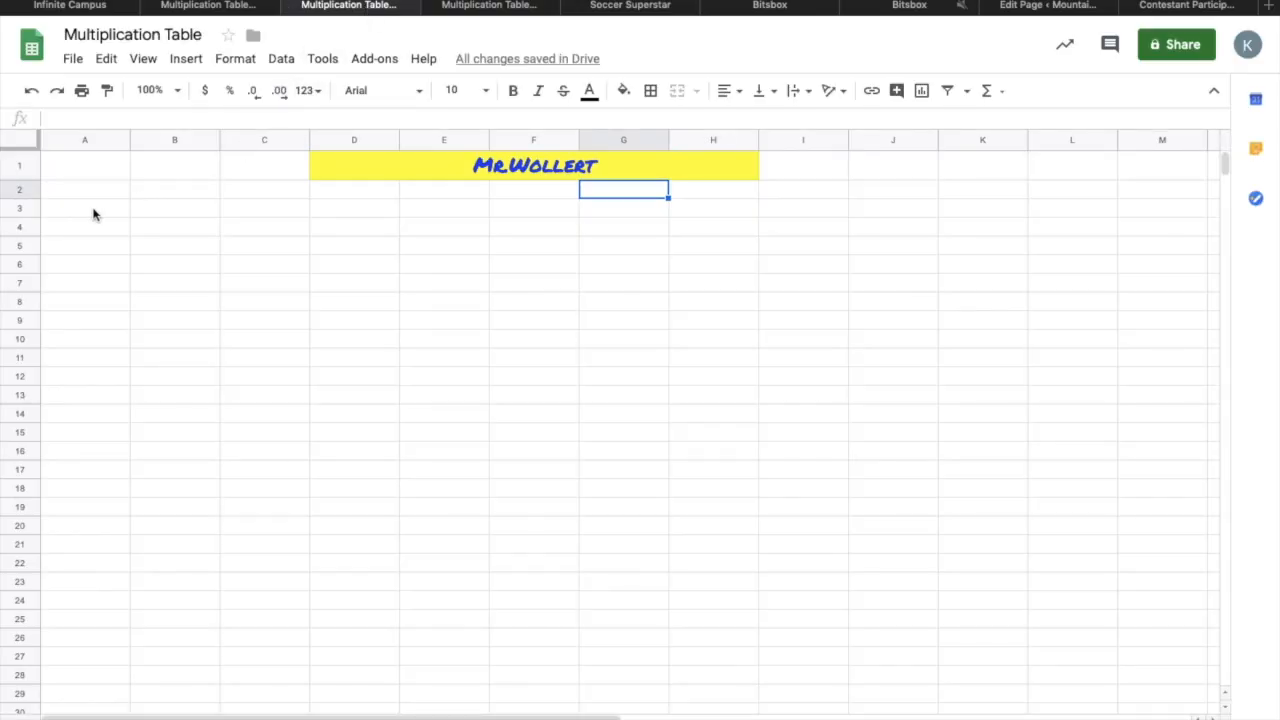
click(93, 214)
text(1)
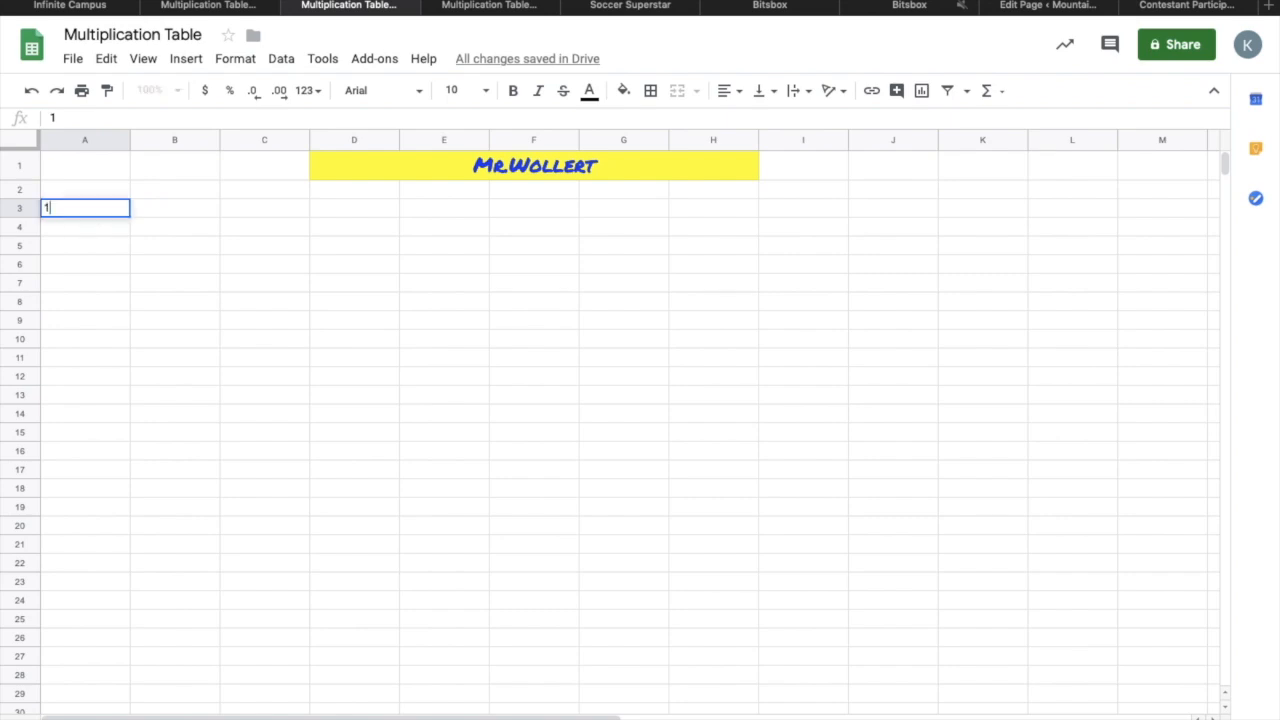
click(171, 191)
text(1)
click(191, 214)
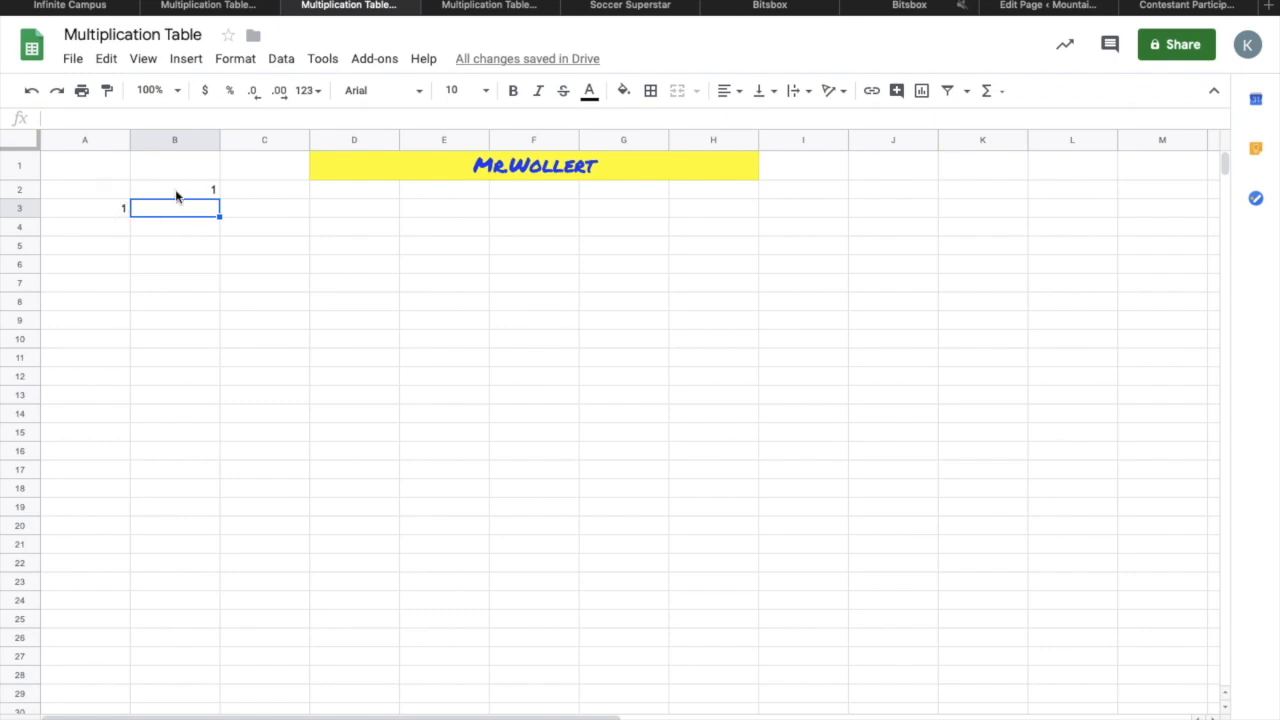
Step: Check the next table entry in the PDF instructions and enter 2 in cells A4 and C2
click(249, 6)
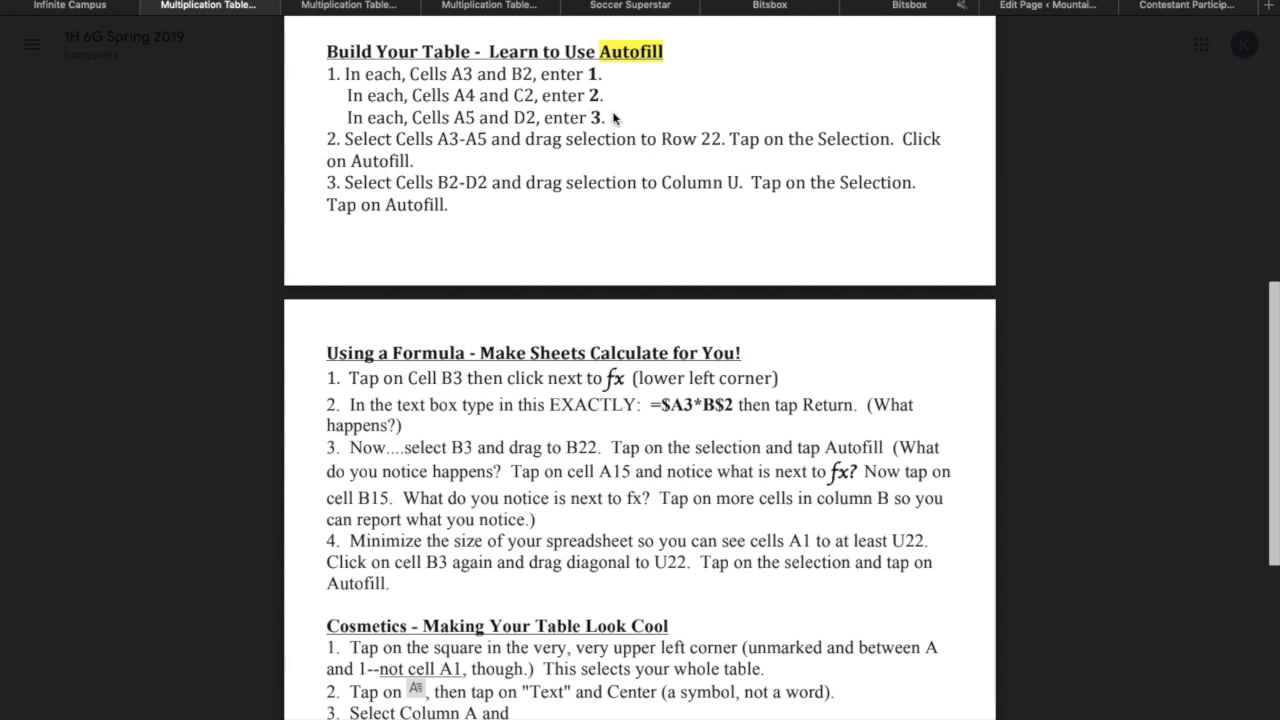
click(369, 6)
click(113, 228)
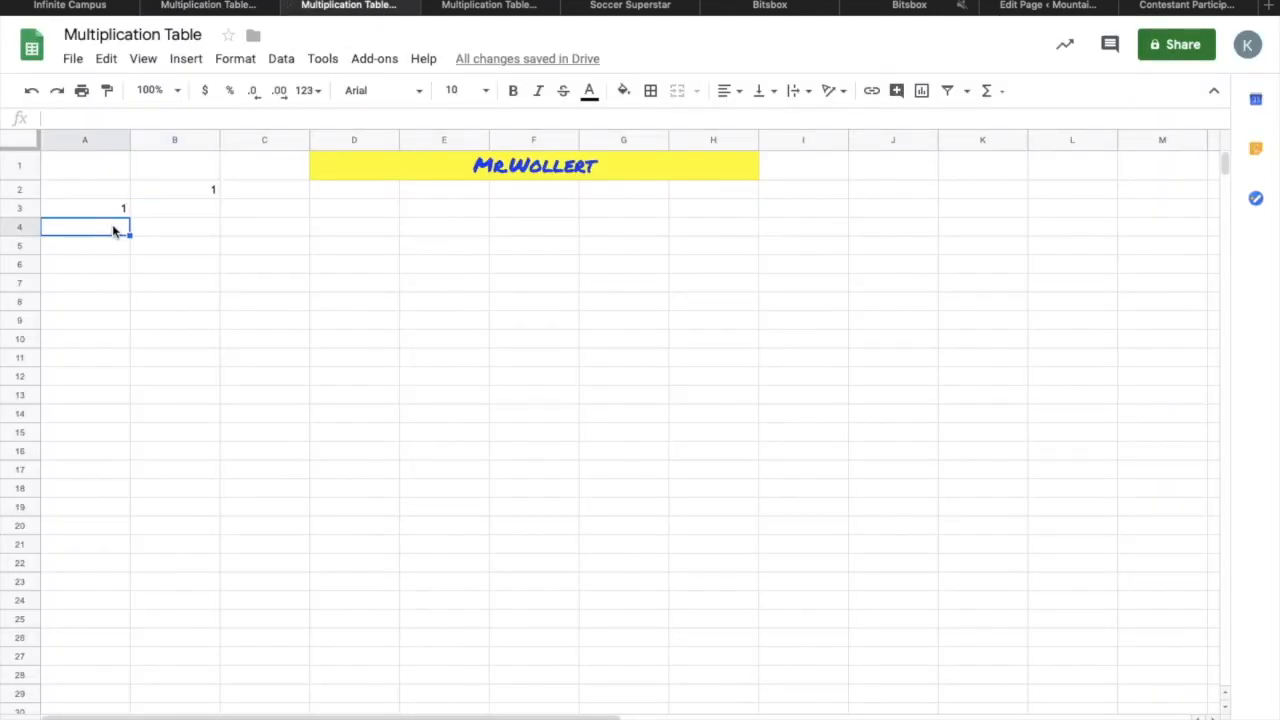
text(2)
click(277, 193)
text(2)
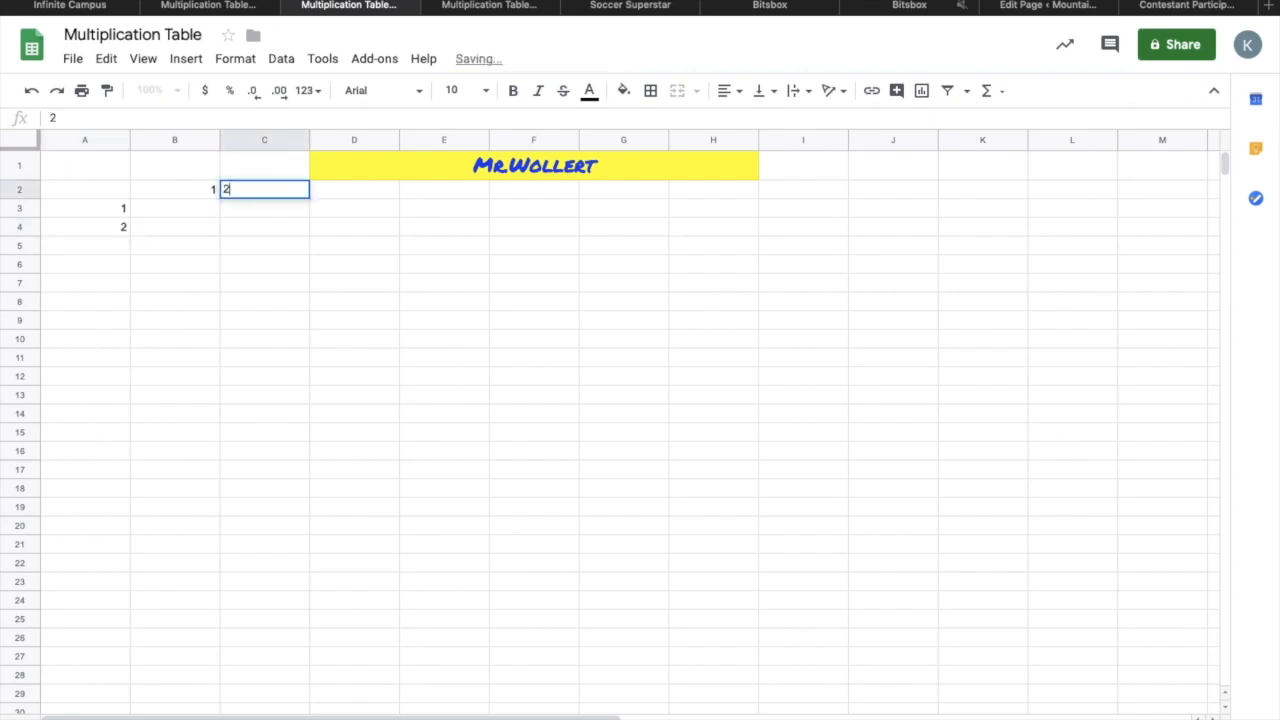
click(261, 217)
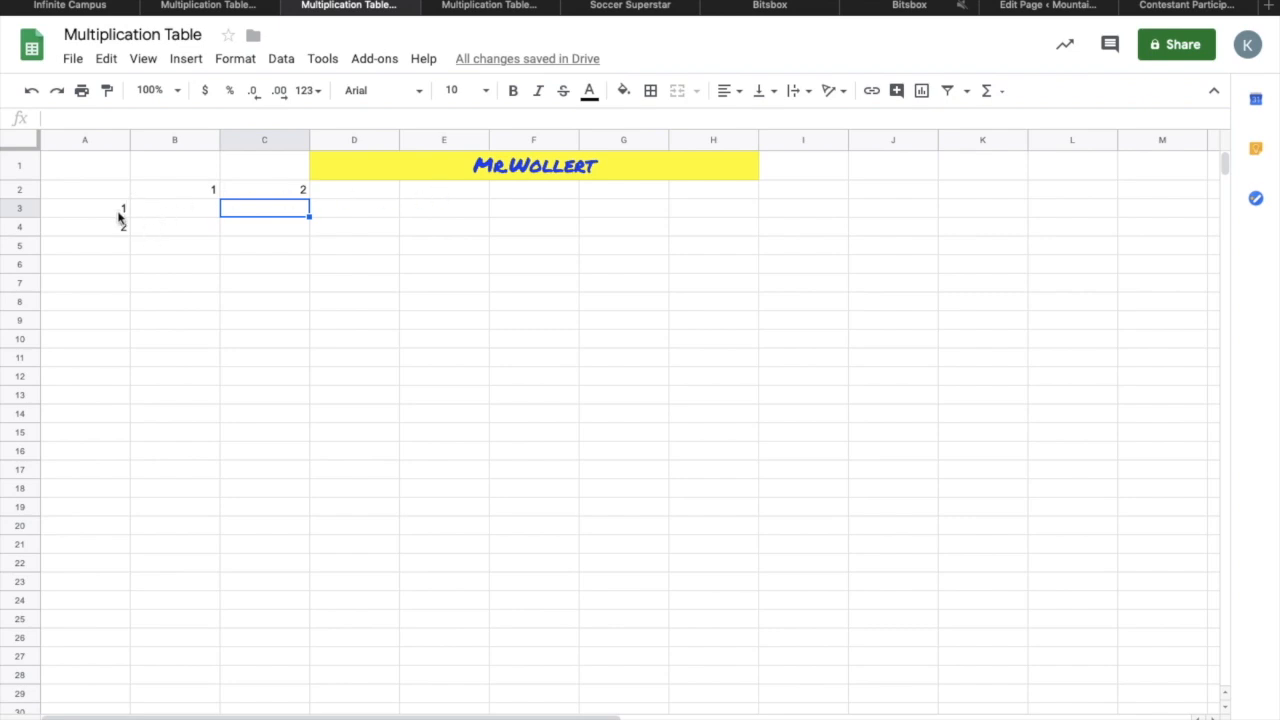
Step: Check the third table entry in the PDF instructions and enter 3 in cells A5 and D2
click(120, 245)
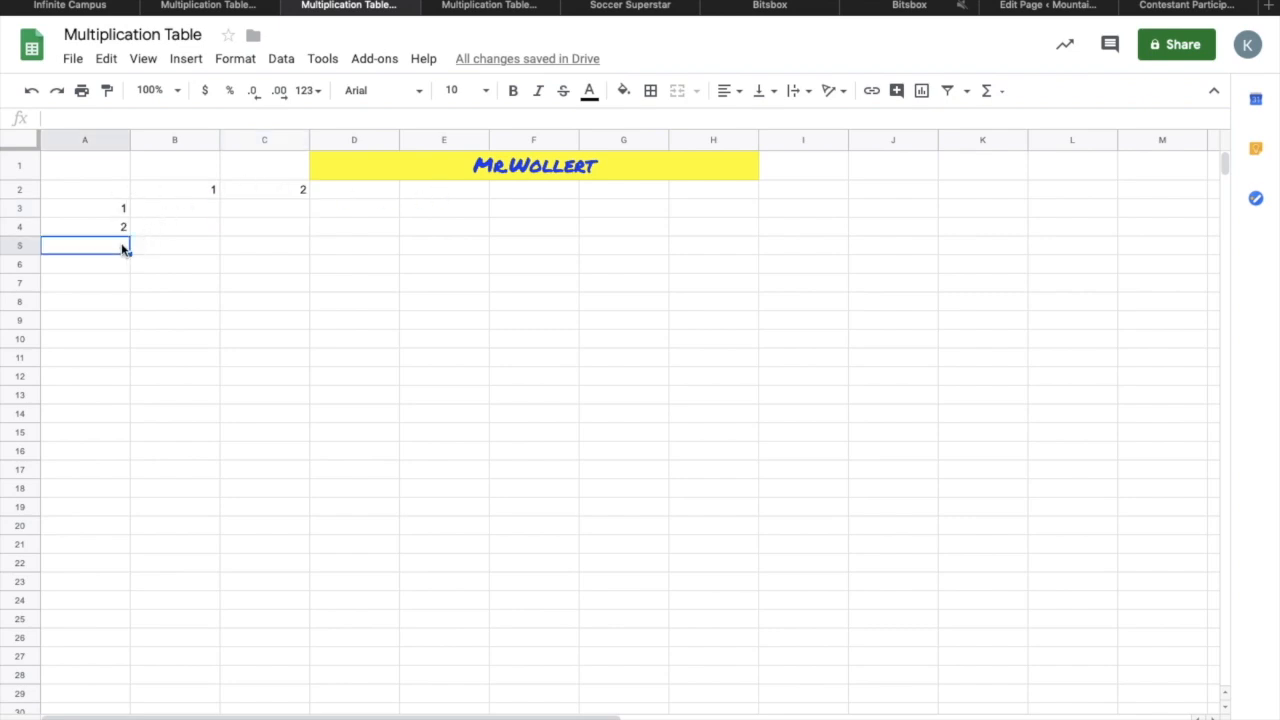
click(258, 5)
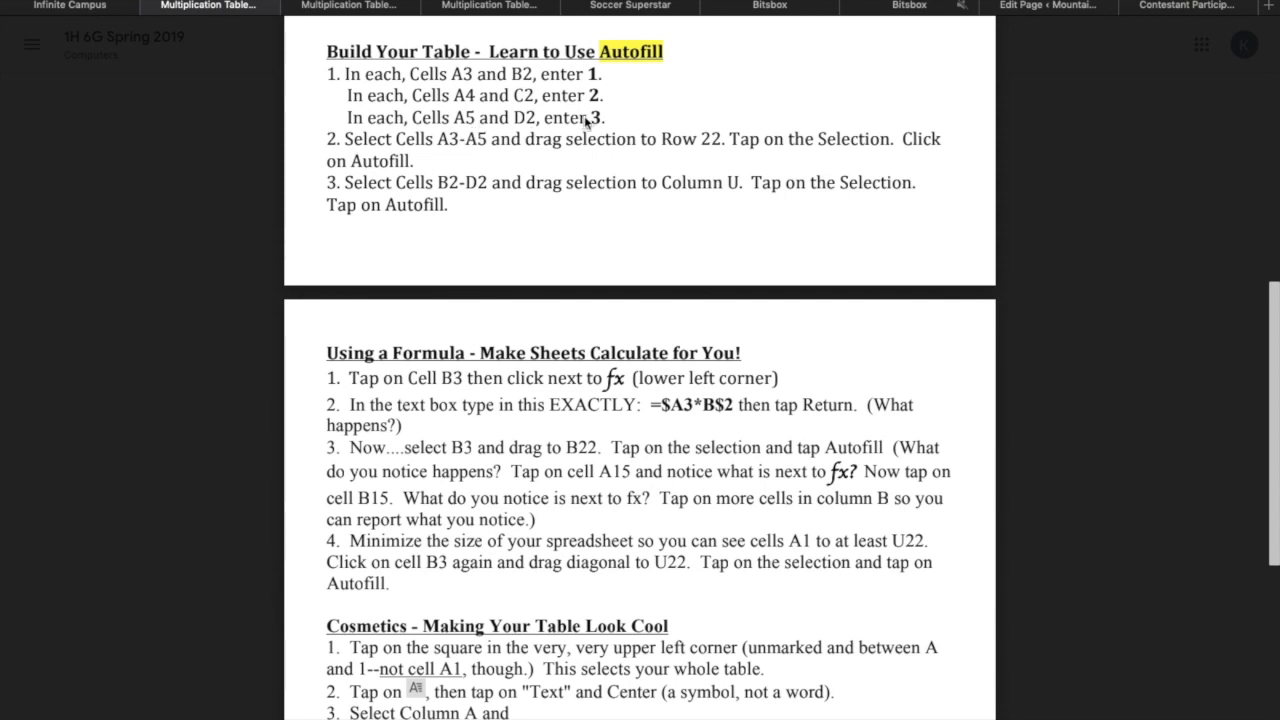
click(338, 6)
click(89, 251)
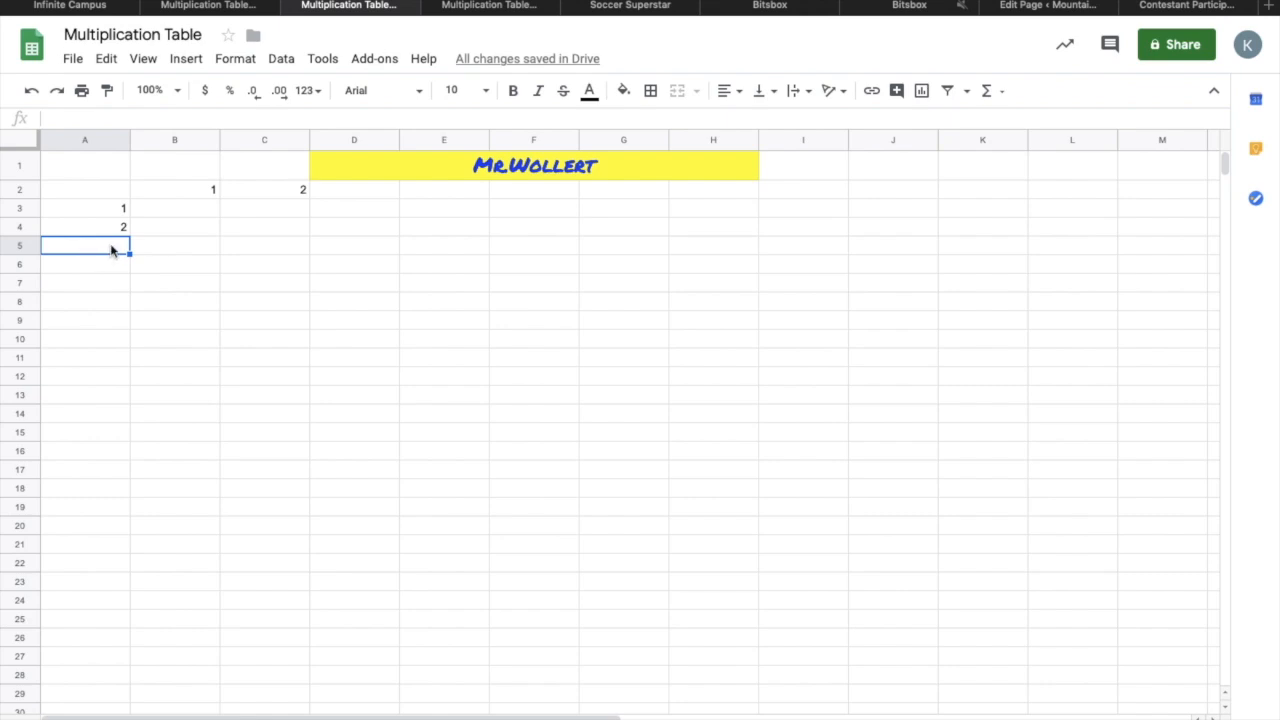
text(3)
click(373, 195)
text(3)
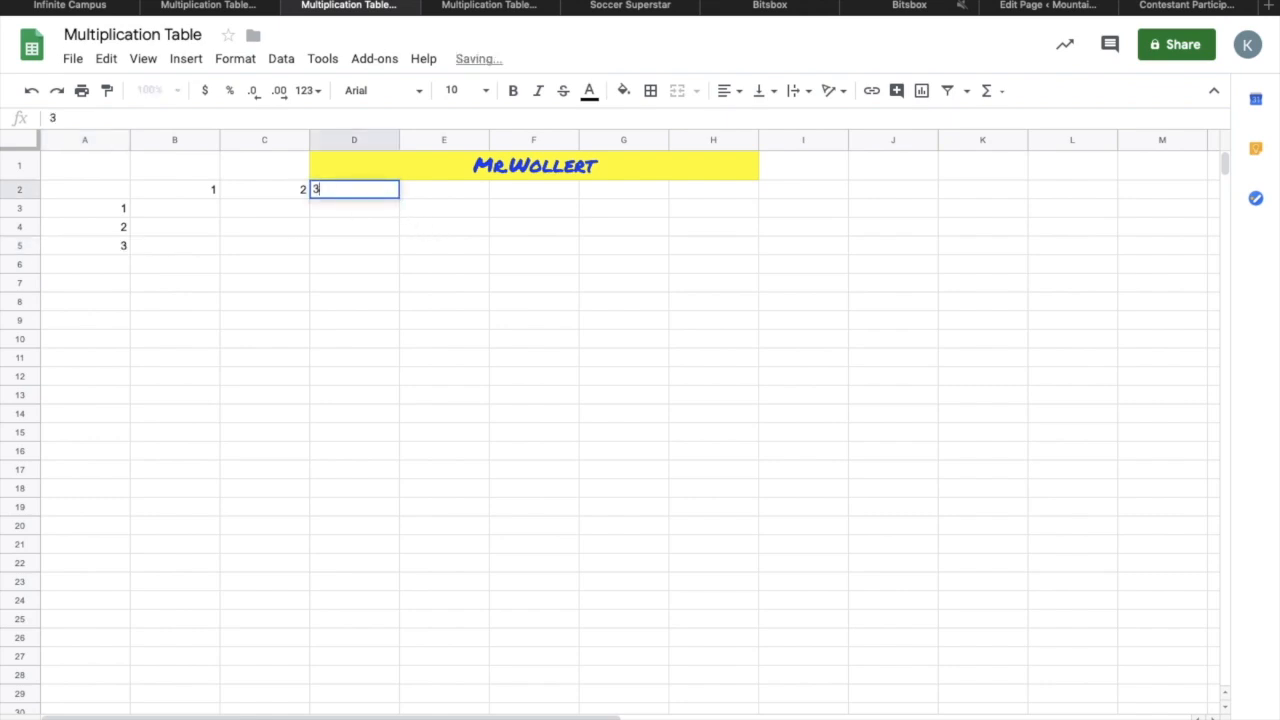
click(286, 225)
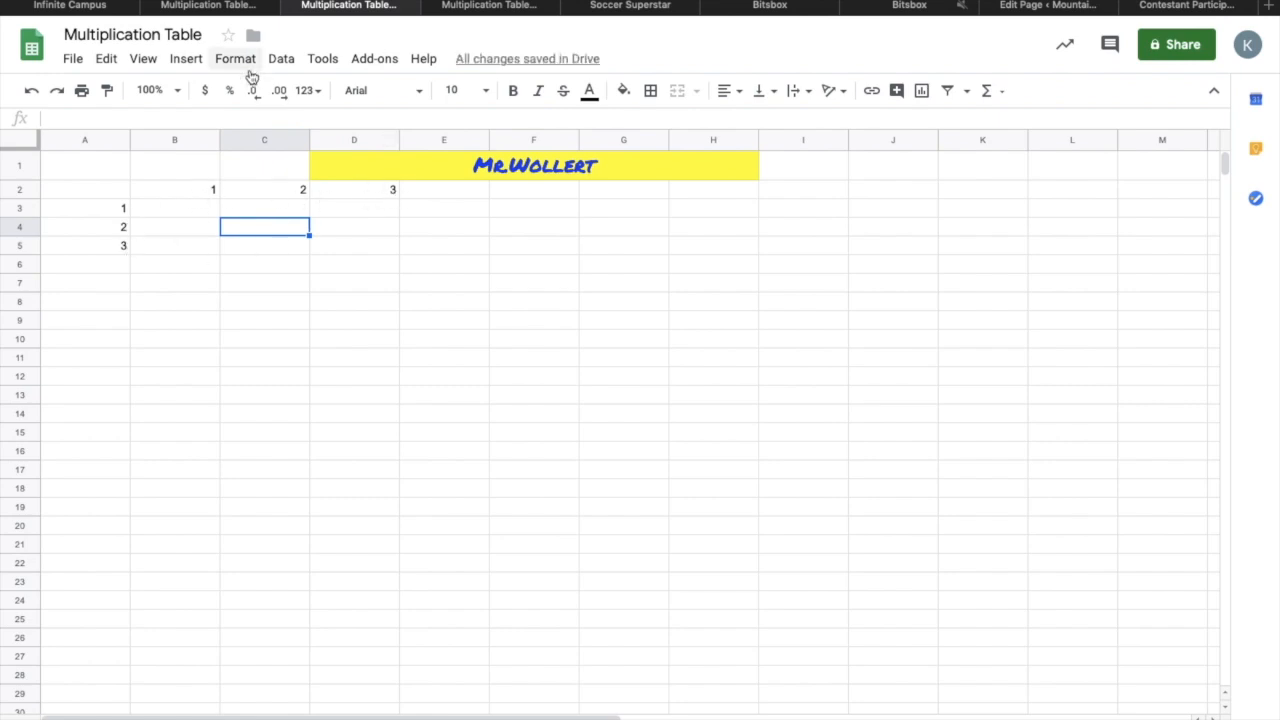
click(284, 208)
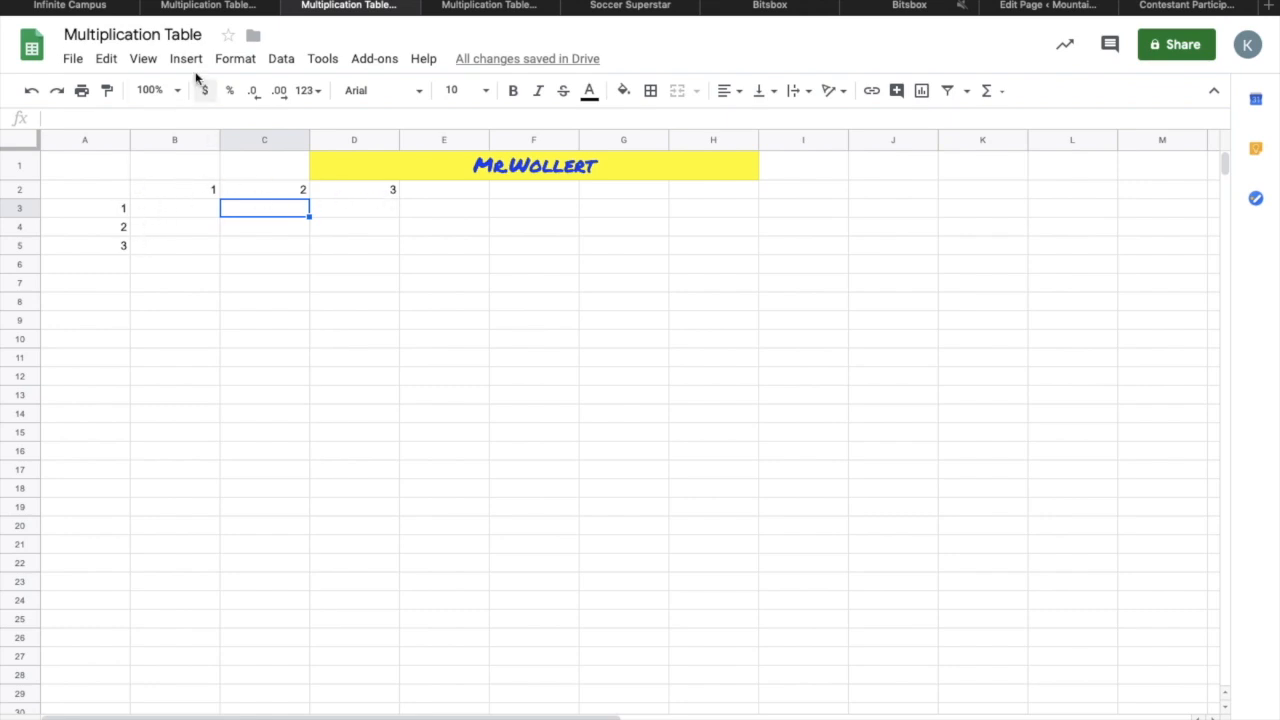
Step: Review the column autofill instructions in the PDF and extend the number series in A3:A5 down to row 22
click(234, 6)
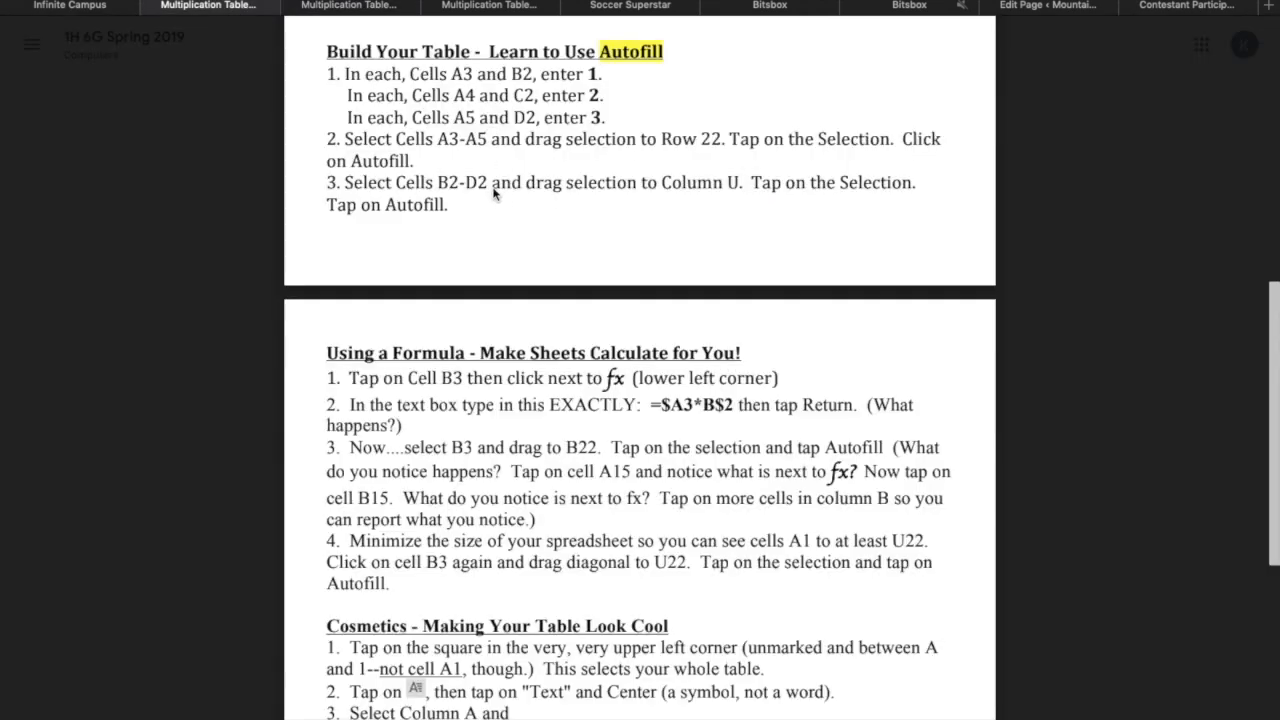
scroll(494, 191, down, 1)
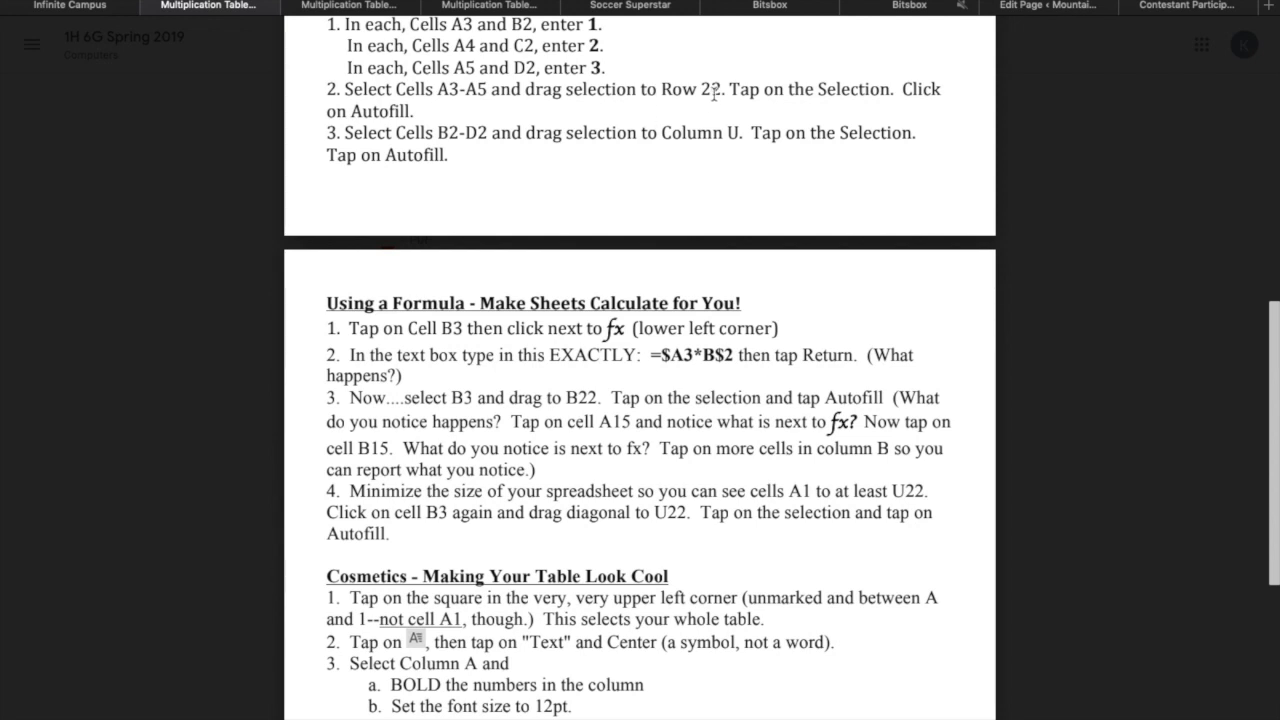
click(367, 8)
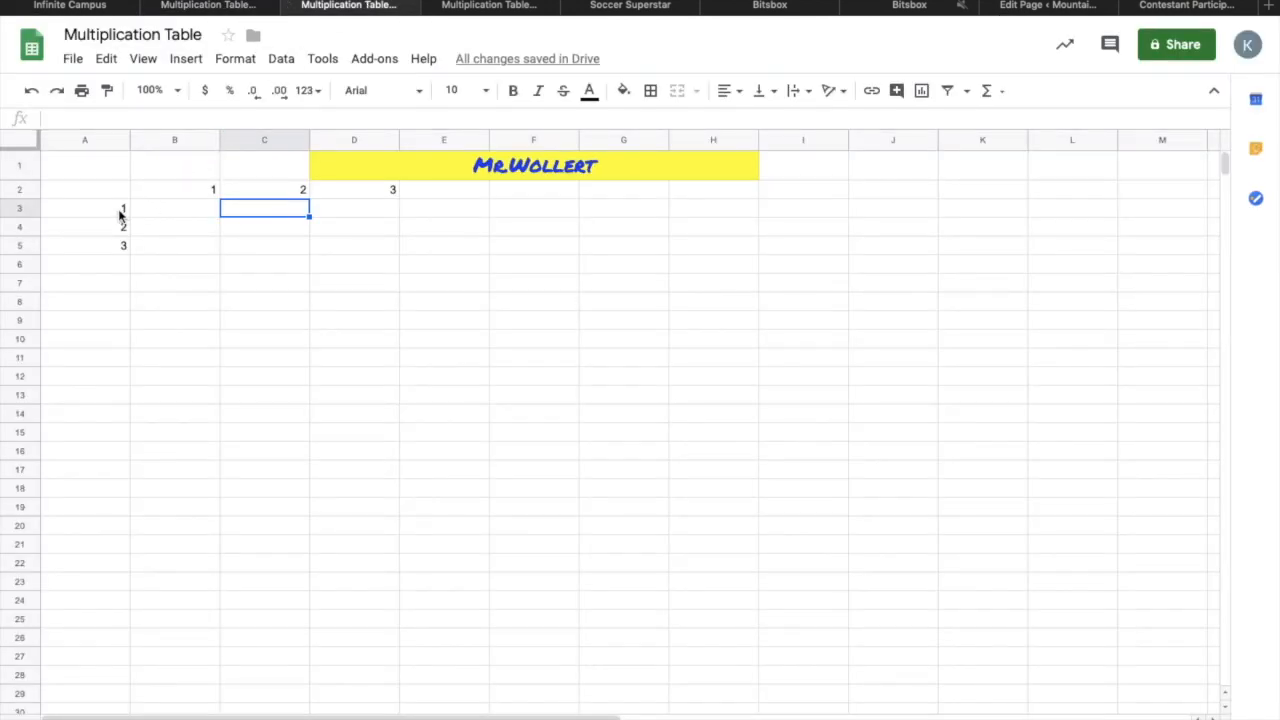
drag(120, 214, 120, 251)
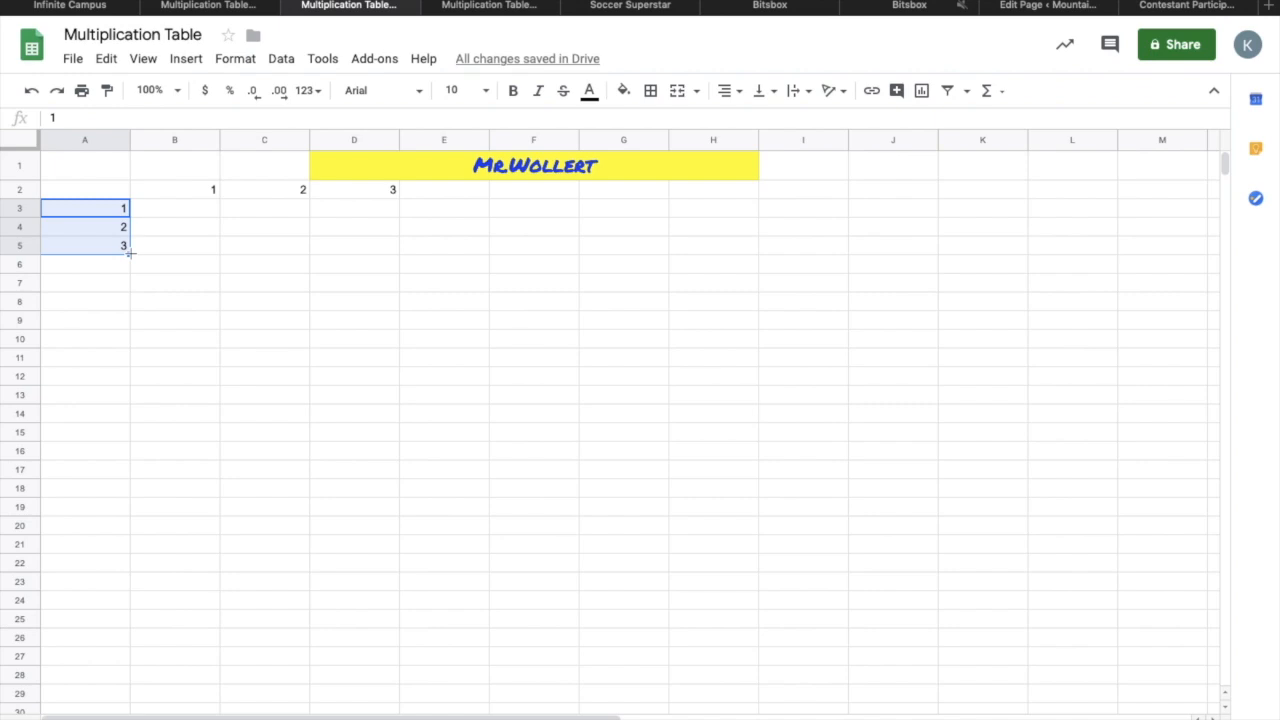
drag(130, 253, 124, 561)
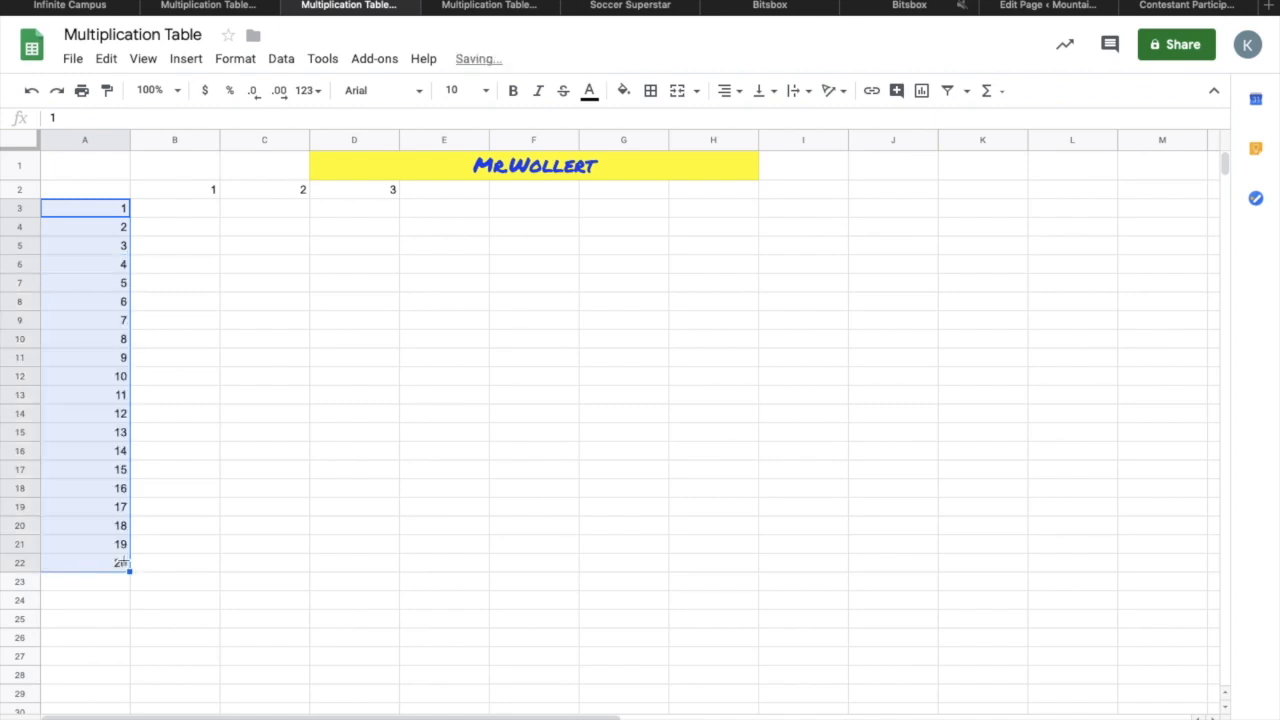
click(166, 472)
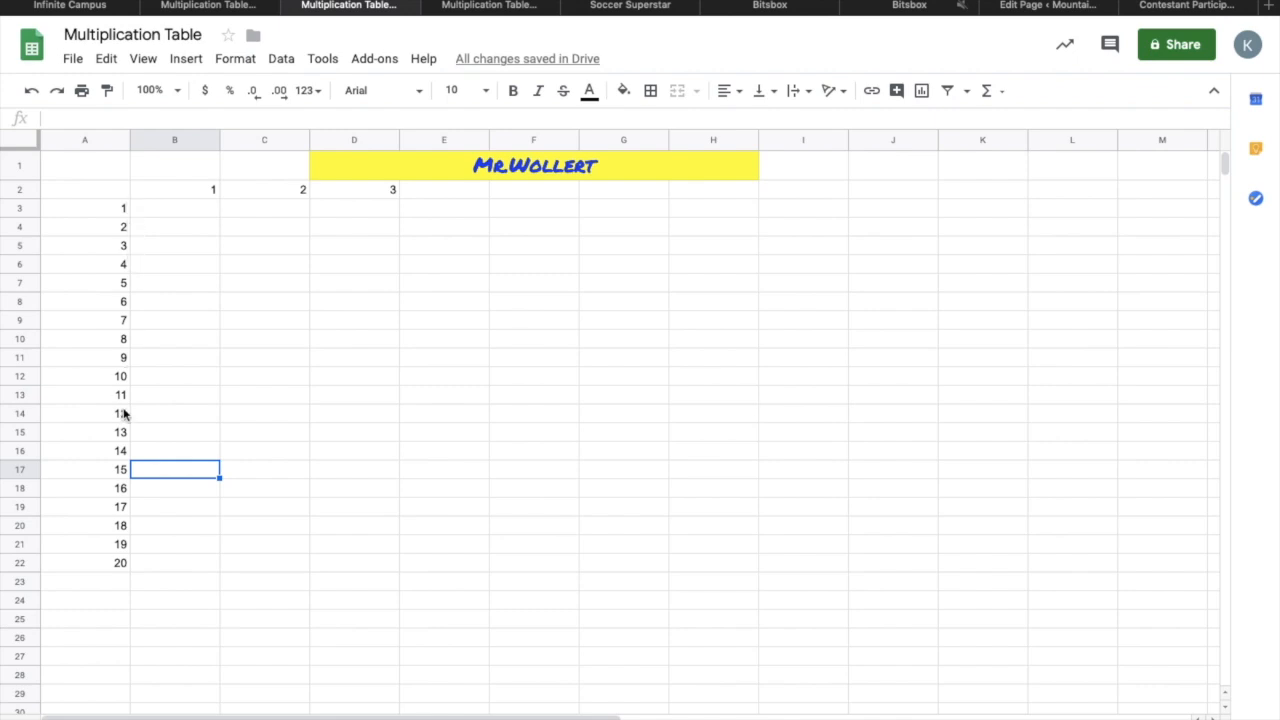
click(120, 566)
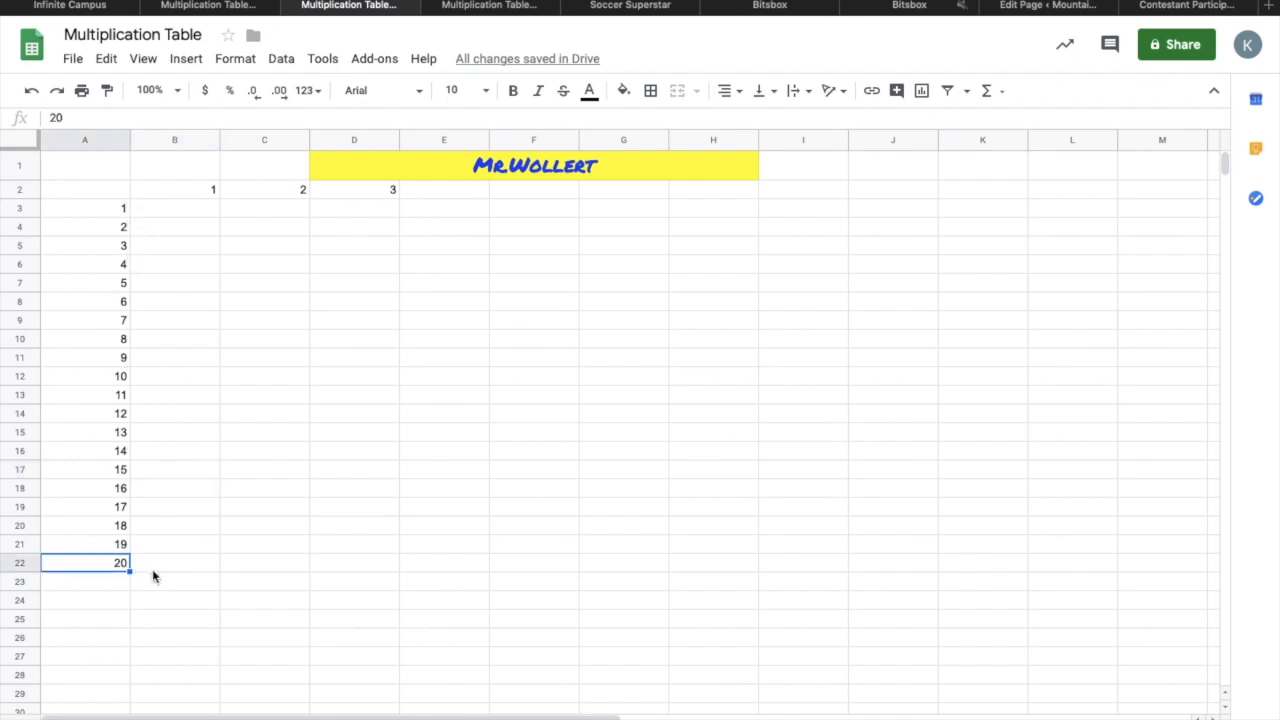
click(151, 569)
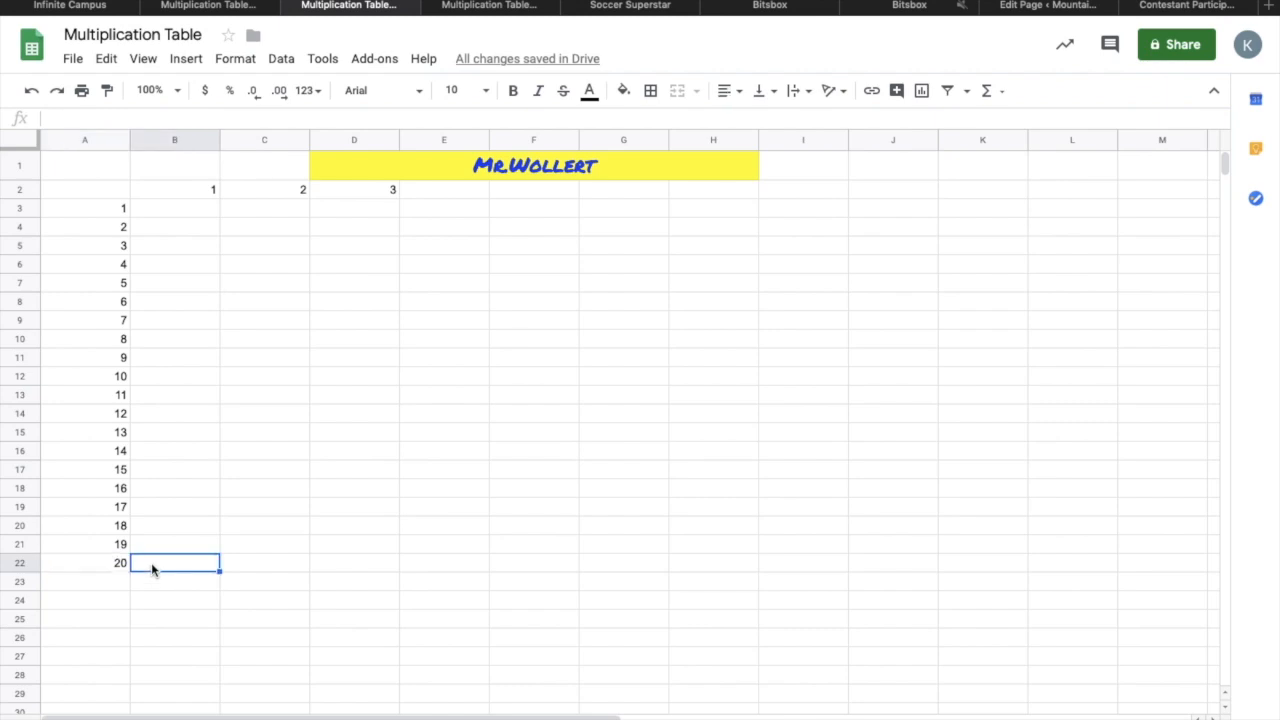
click(148, 226)
click(151, 212)
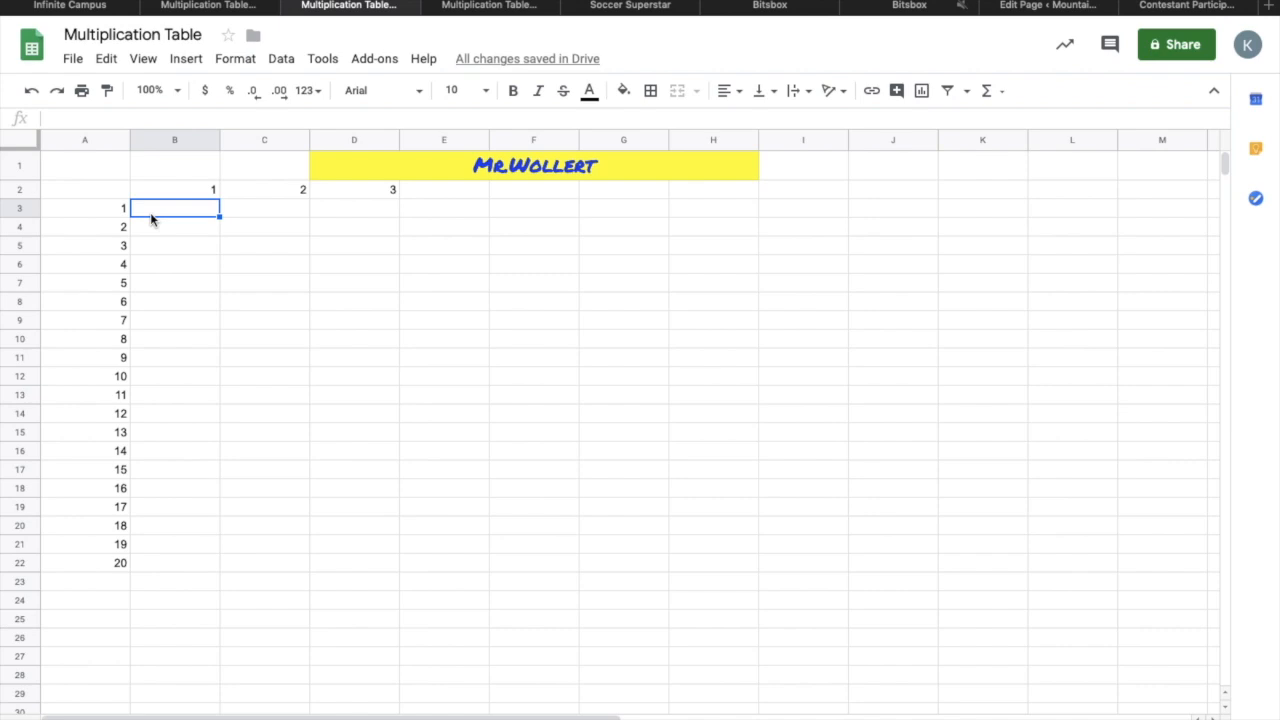
drag(117, 212, 95, 431)
click(197, 309)
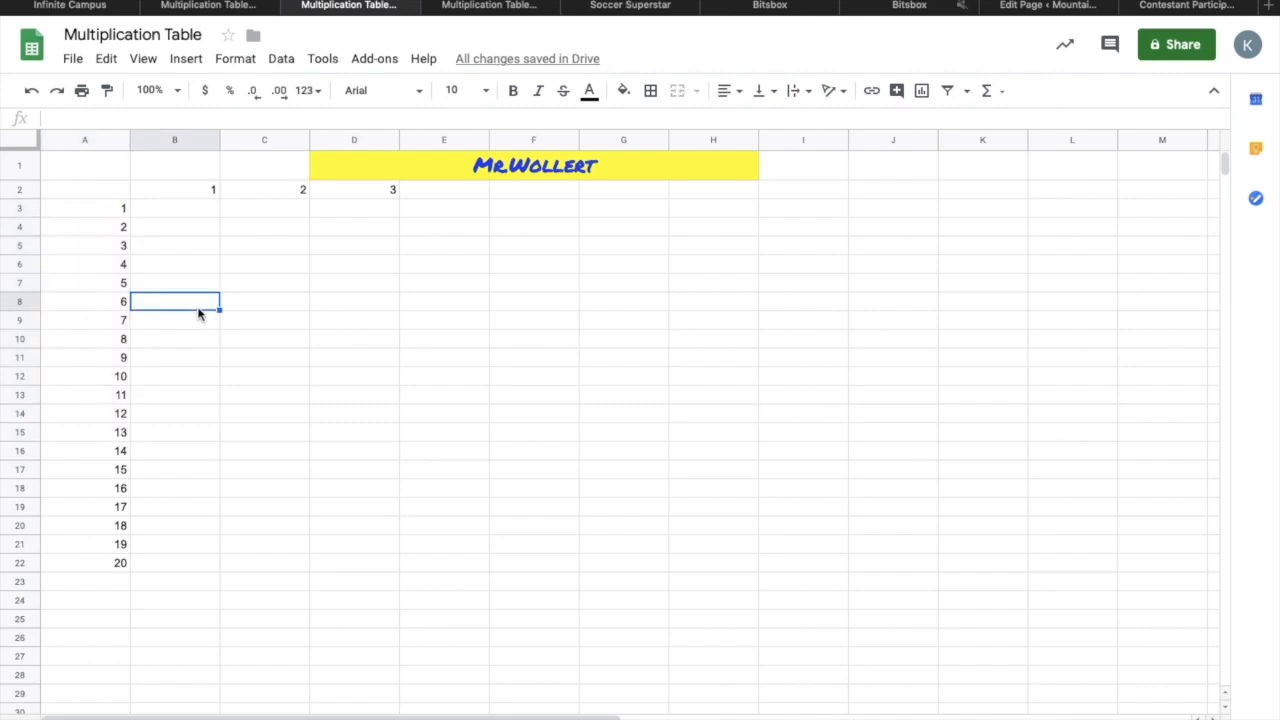
click(186, 226)
Step: Review the row autofill instructions in the PDF, locate column U, and extend the number series in B2:D2 across to it
click(247, 7)
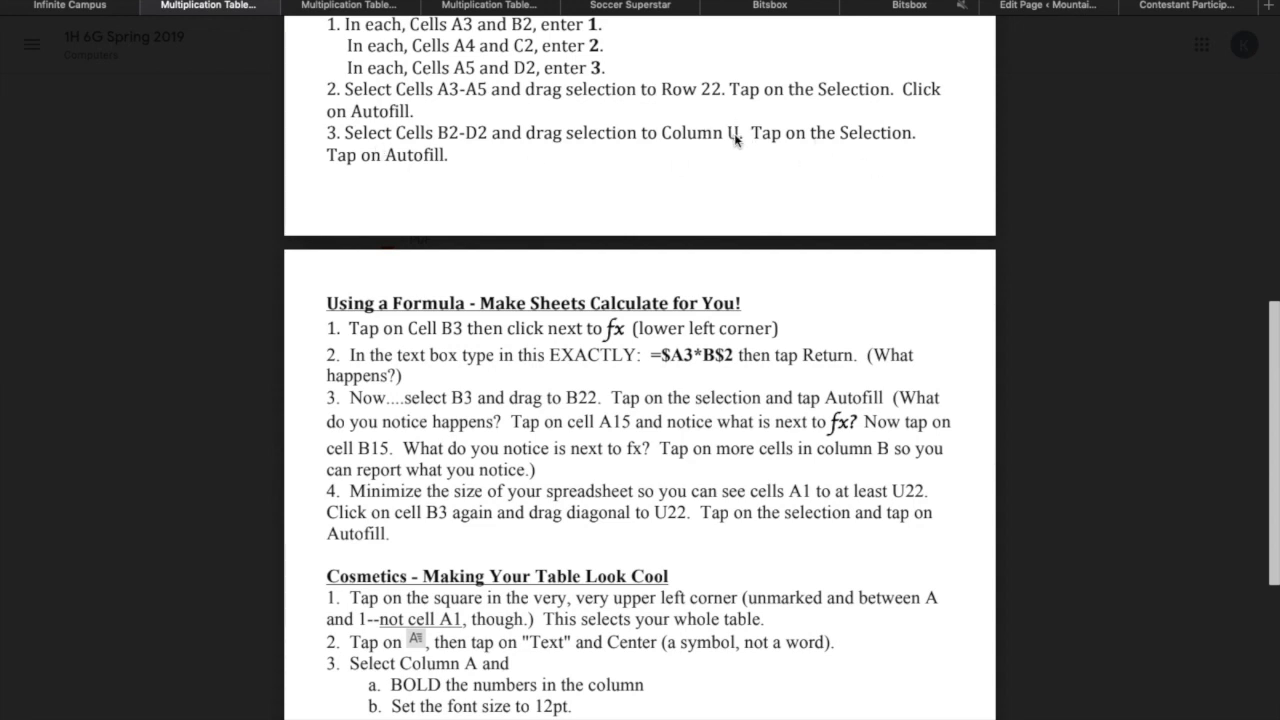
click(380, 6)
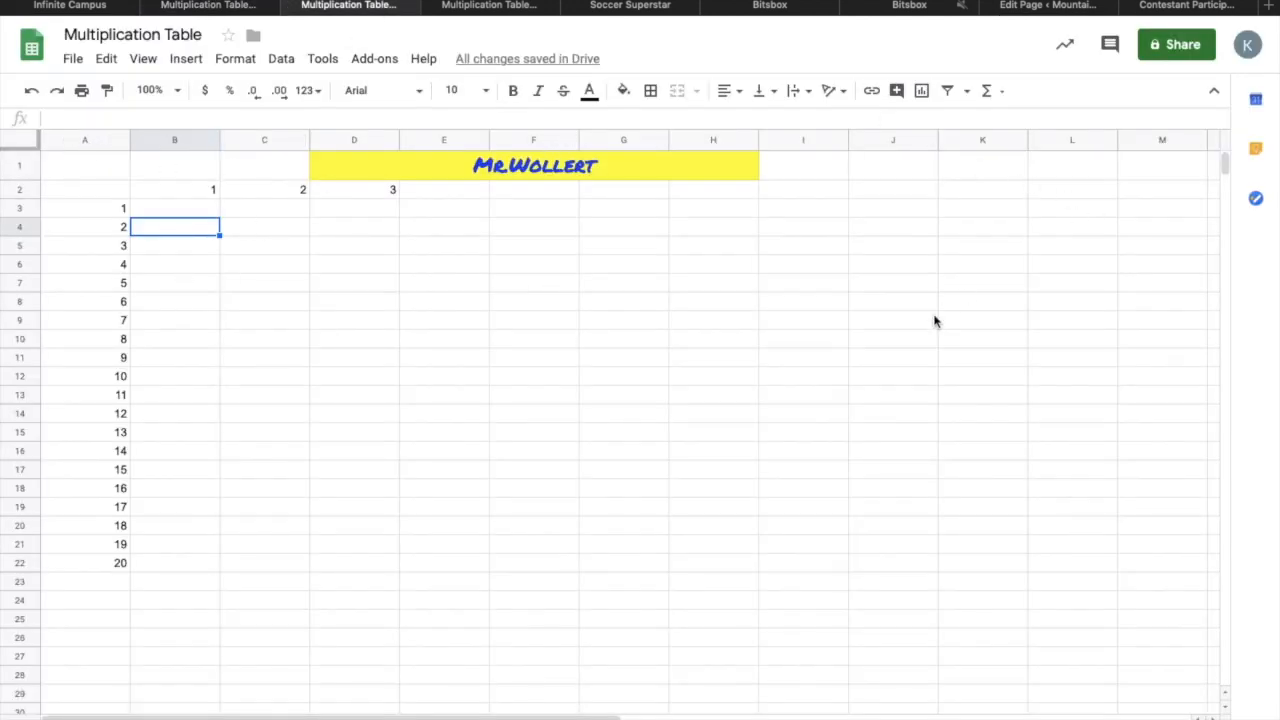
scroll(934, 320, right, 7)
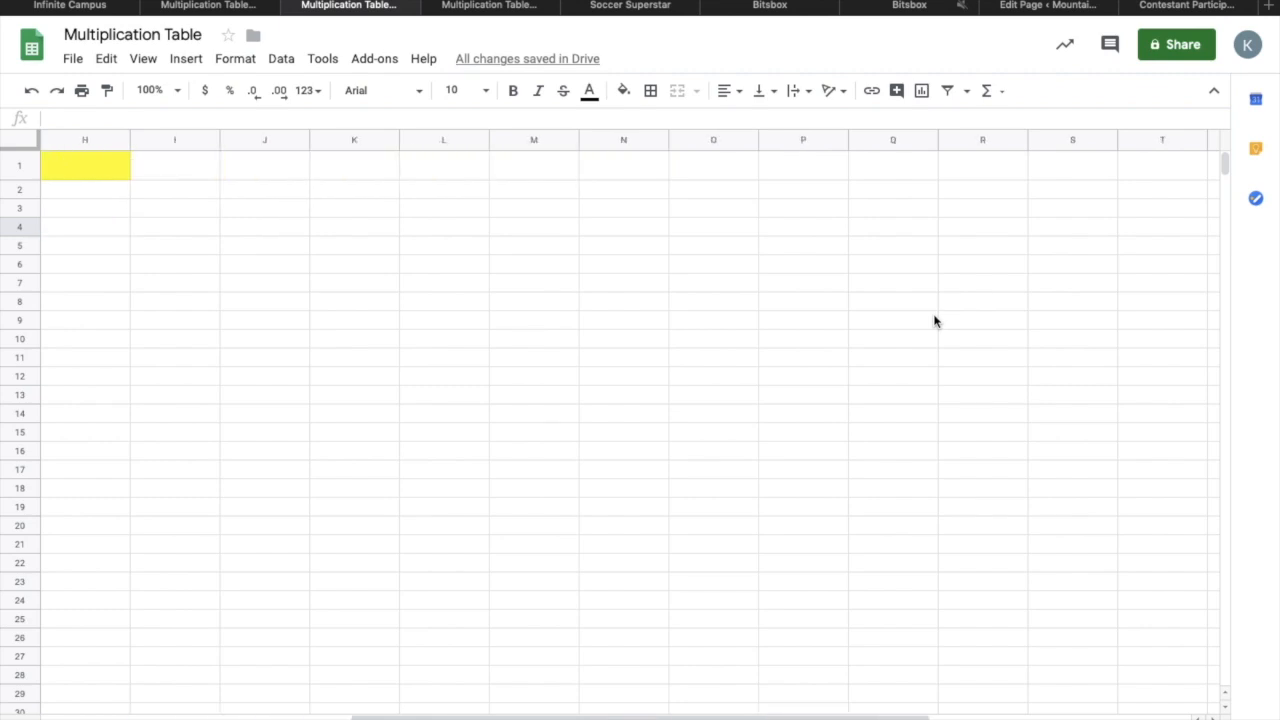
scroll(934, 320, right, 2)
click(1086, 140)
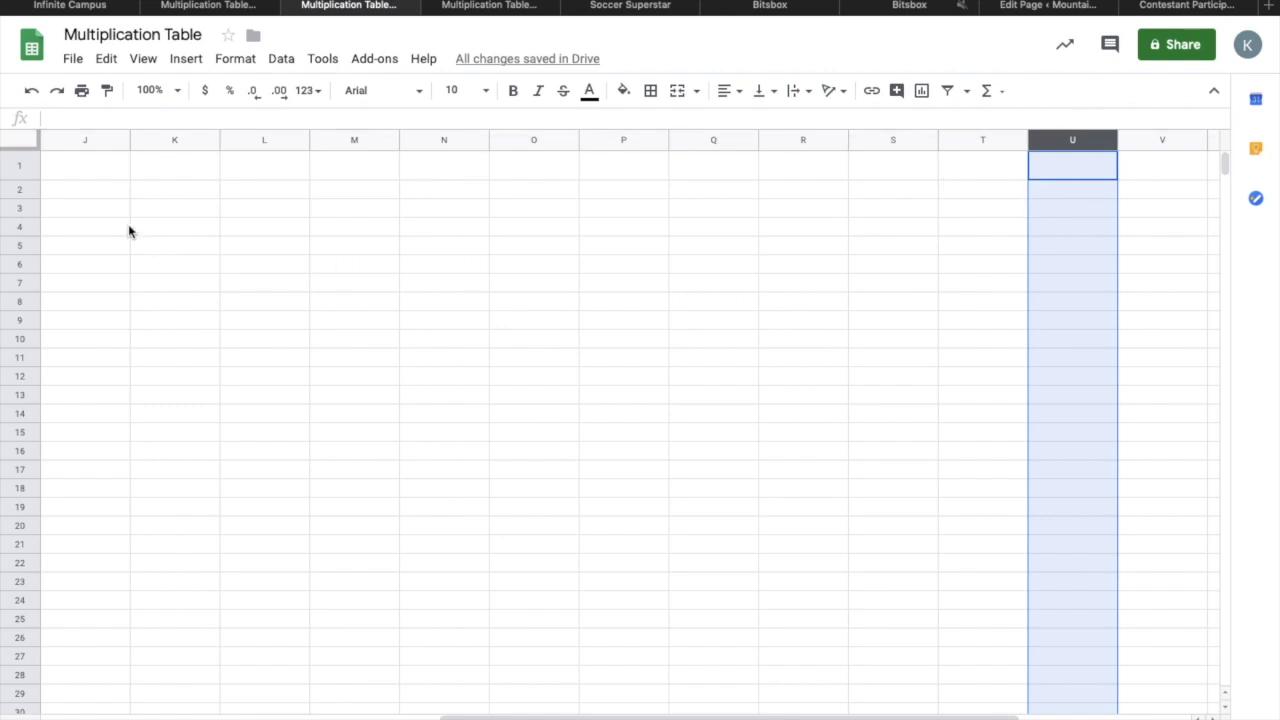
click(105, 214)
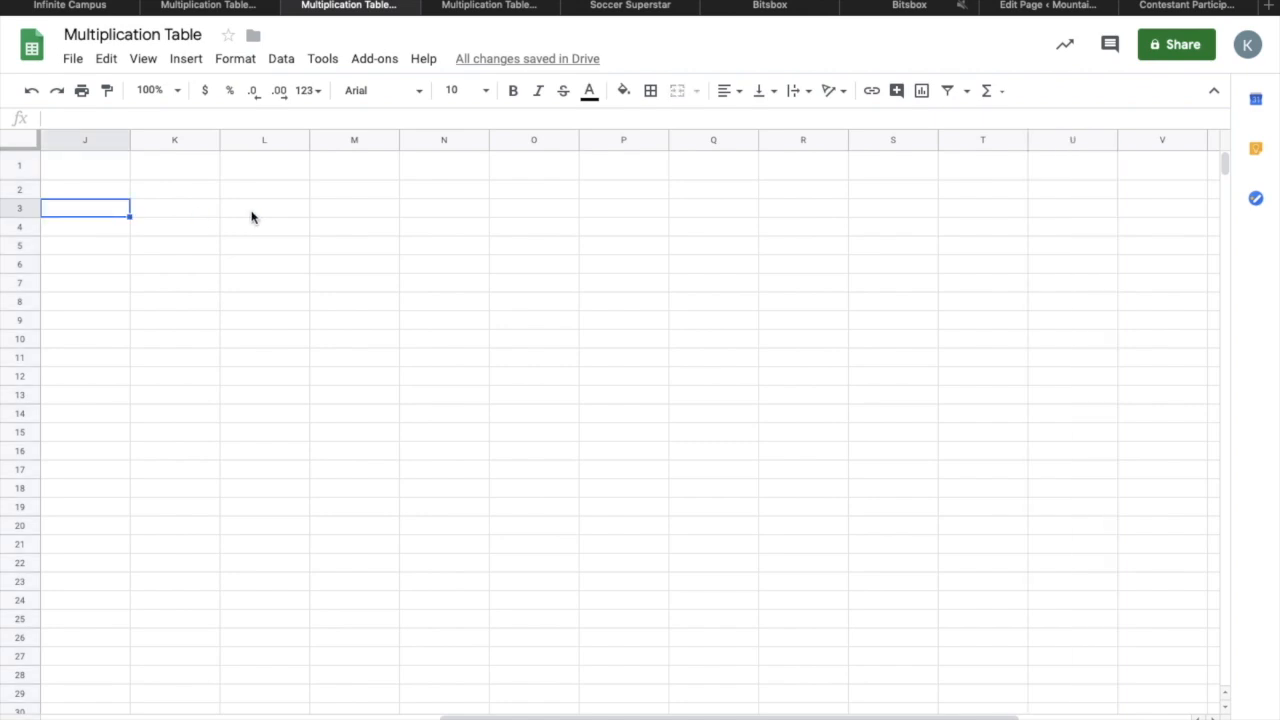
scroll(251, 217, left, 5)
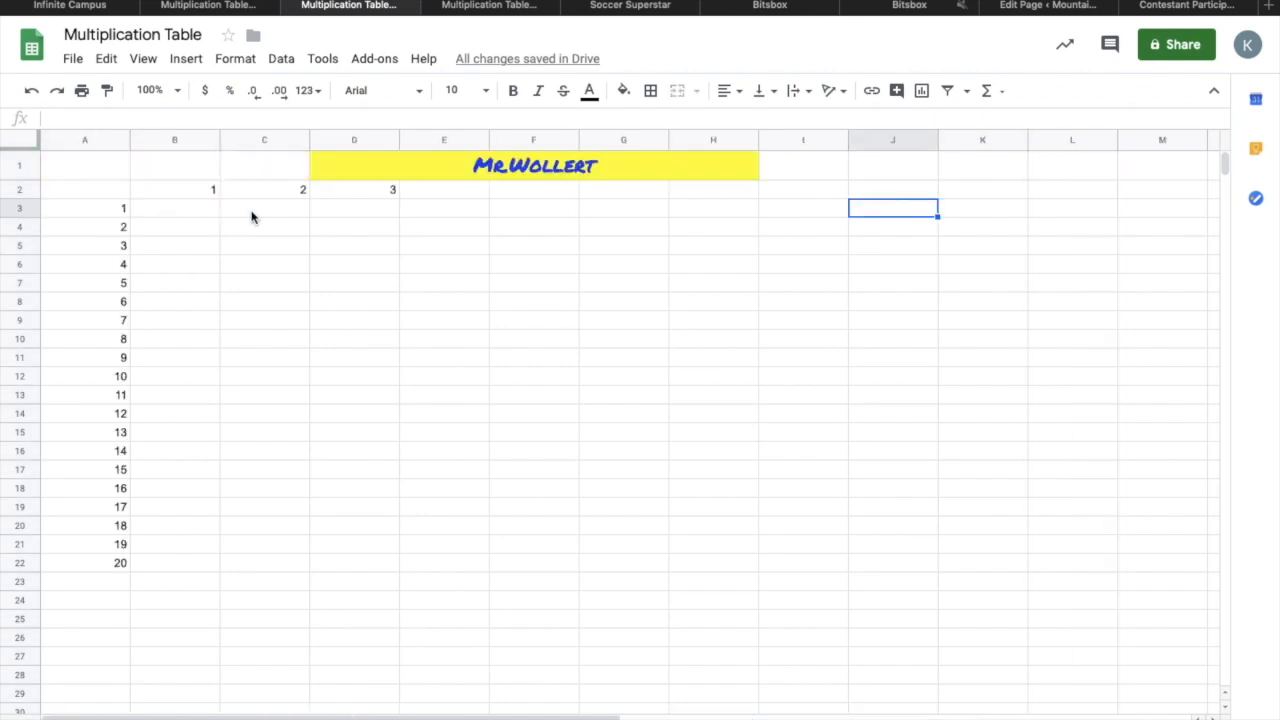
click(187, 193)
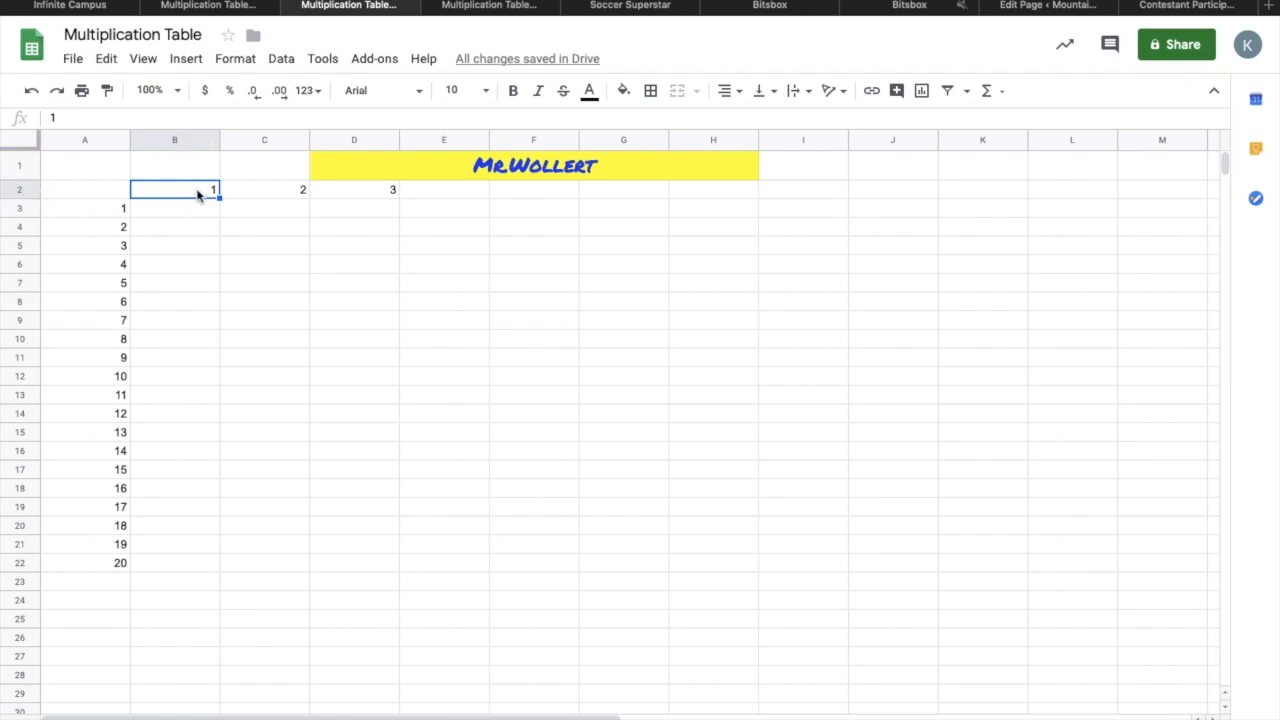
drag(197, 195, 396, 199)
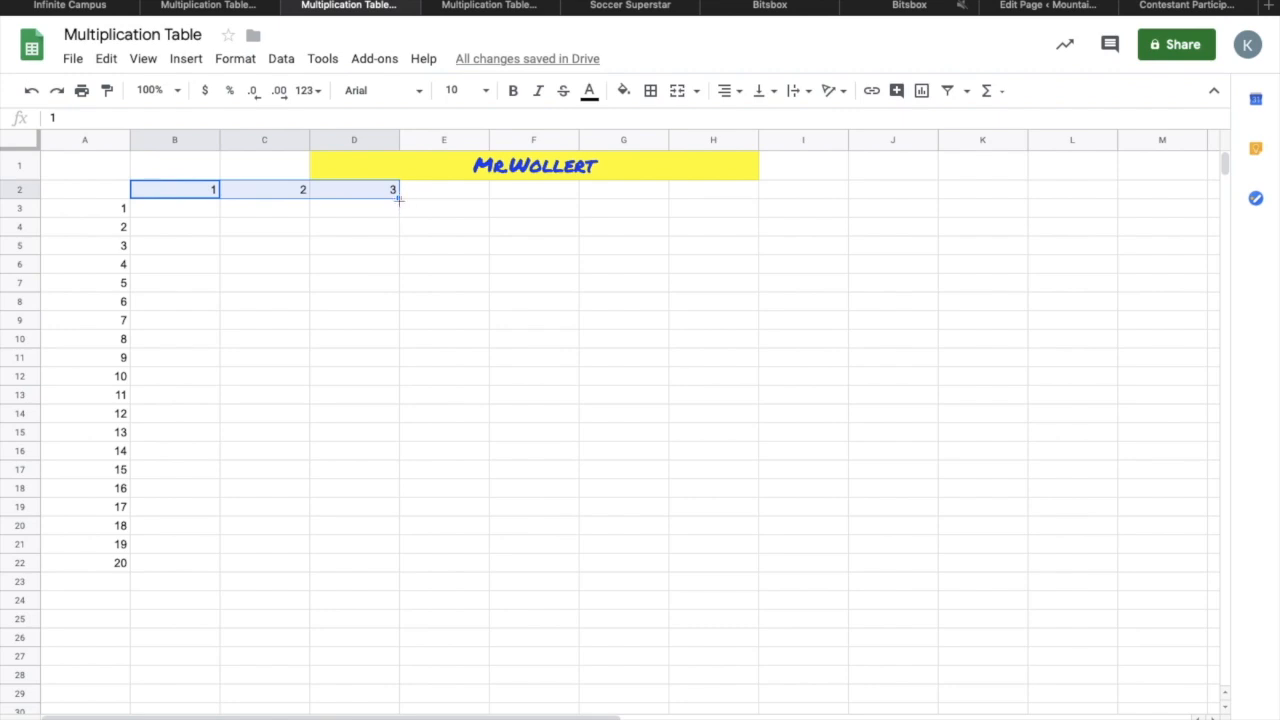
drag(398, 199, 719, 194)
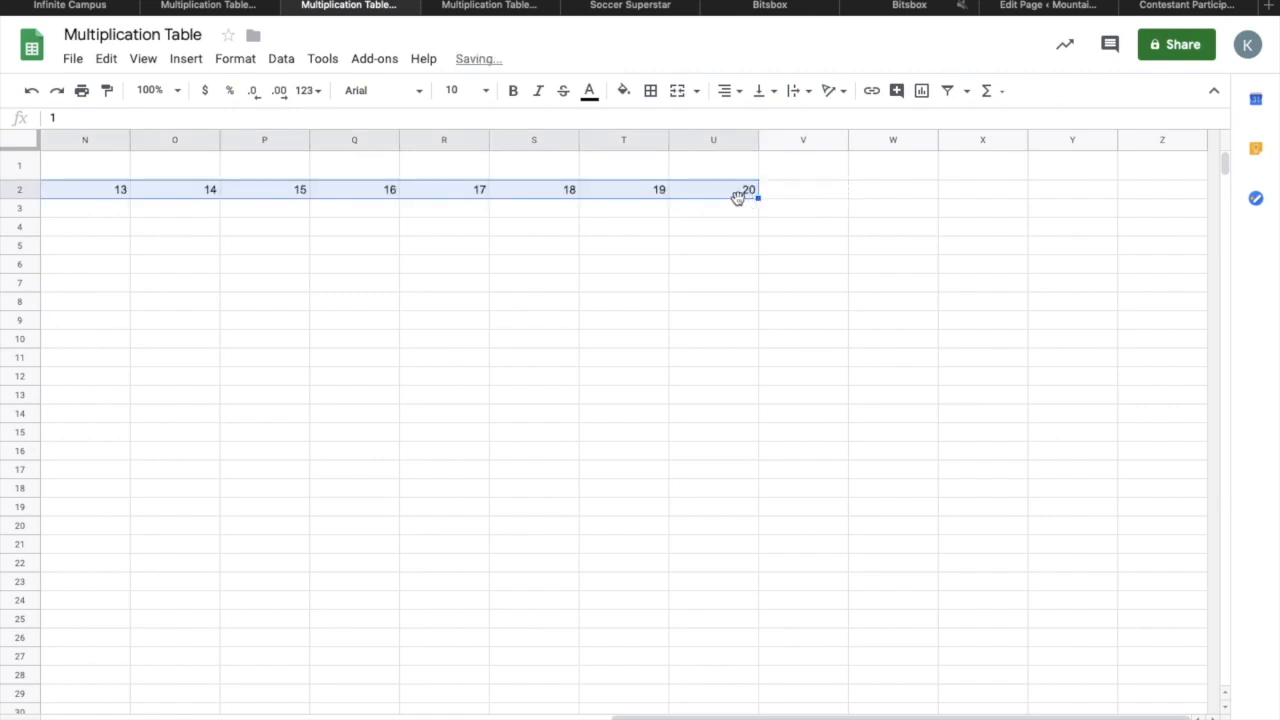
Step: Check the number series along row 2 out to column U and down column A
click(749, 215)
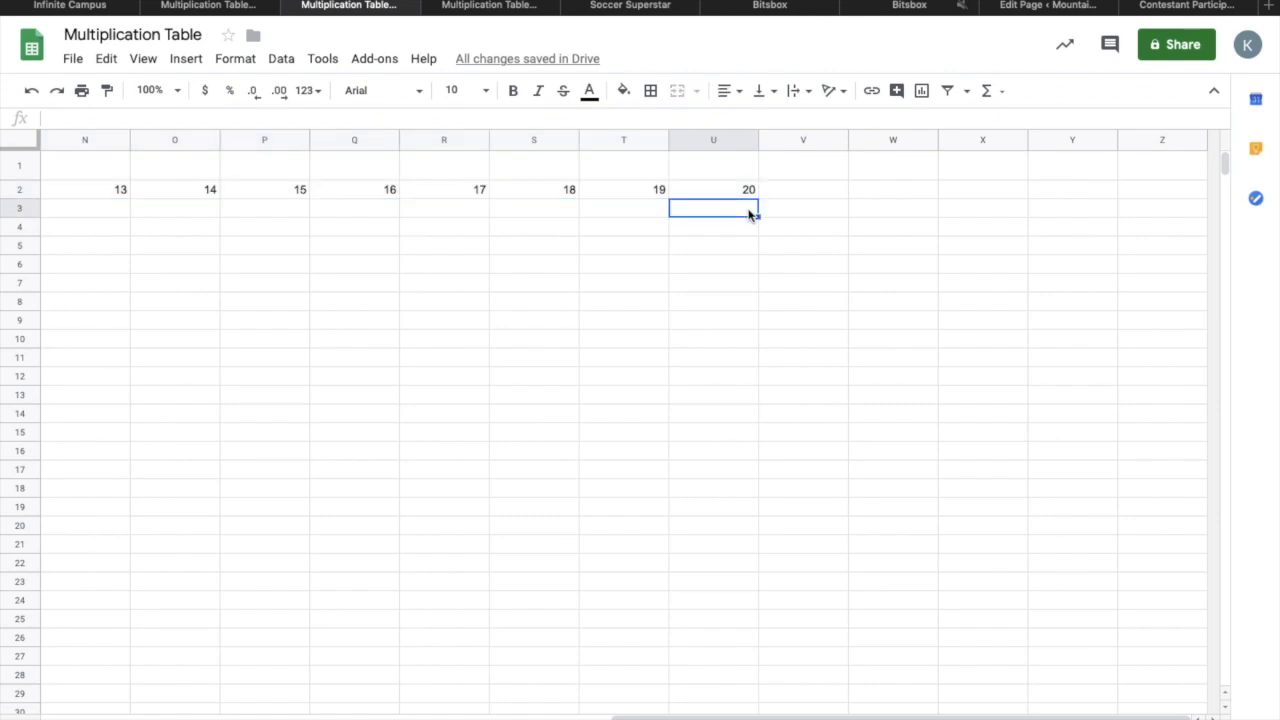
scroll(290, 308, left, 10)
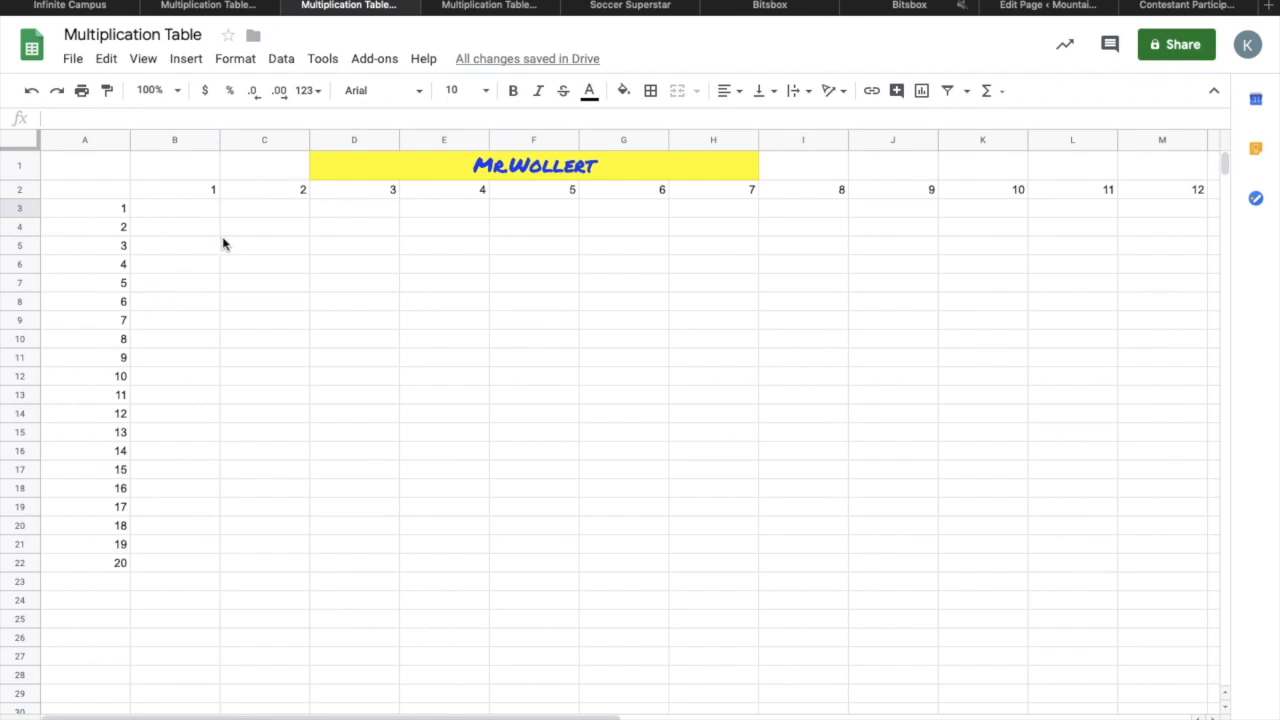
scroll(223, 243, right, 10)
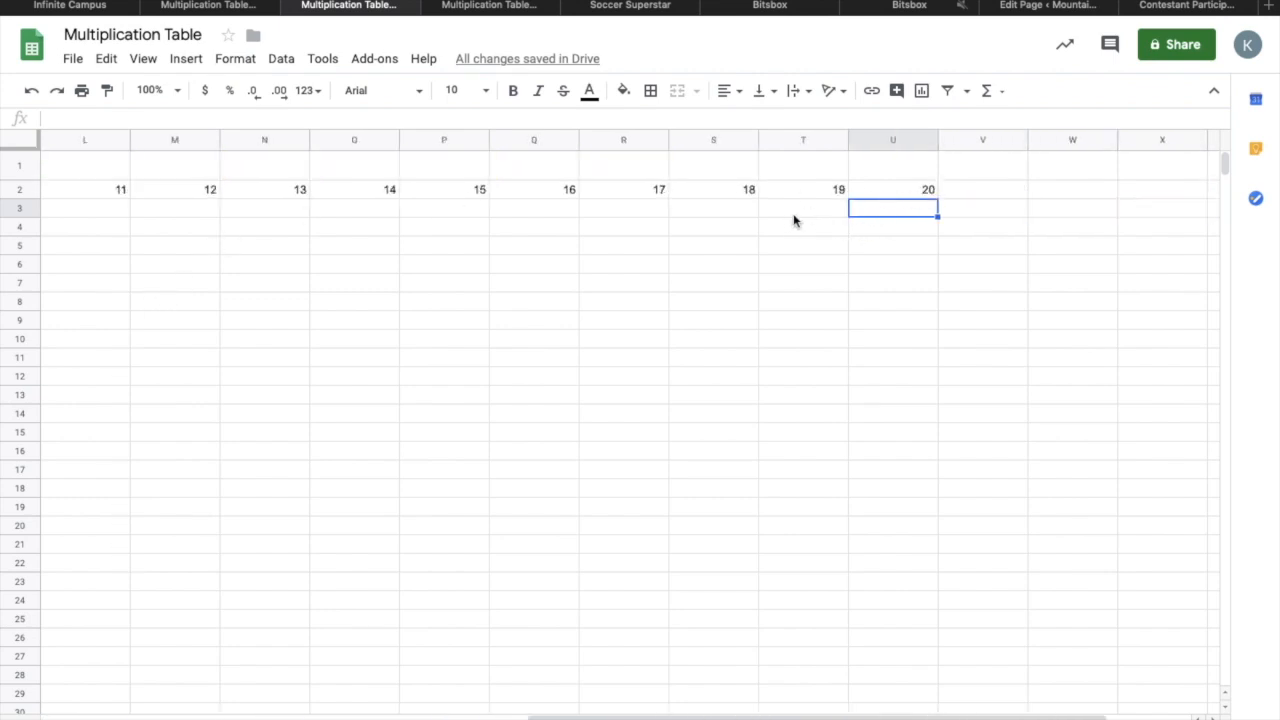
scroll(737, 211, left, 10)
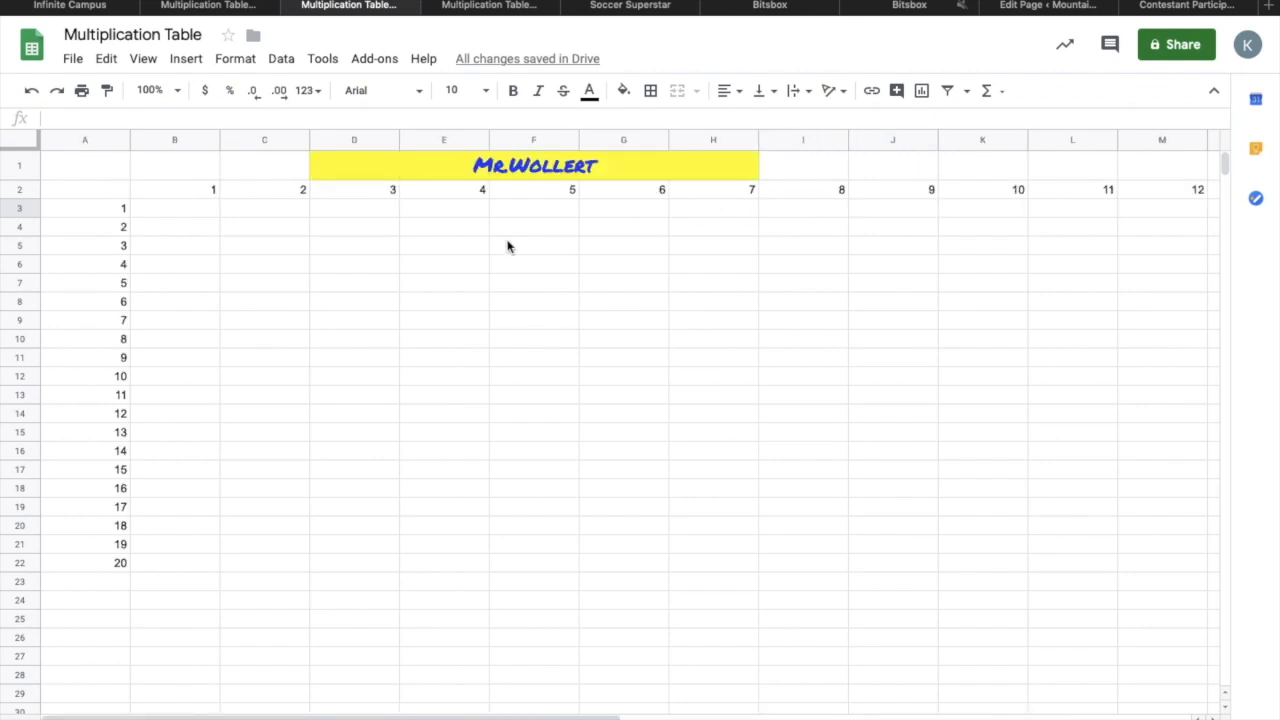
Step: Locate the formula instructions in the assignment PDF and copy the formula =$A3*B$2
click(213, 6)
scroll(636, 372, down, 5)
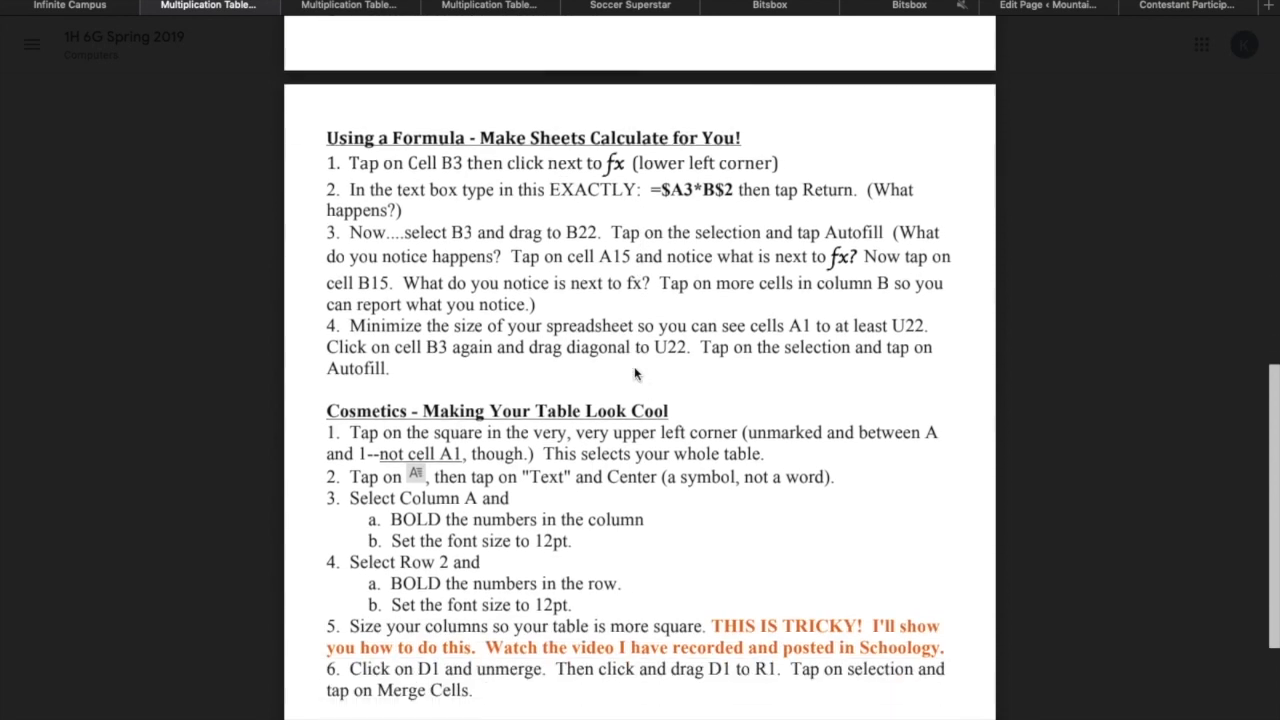
scroll(636, 372, down, 1)
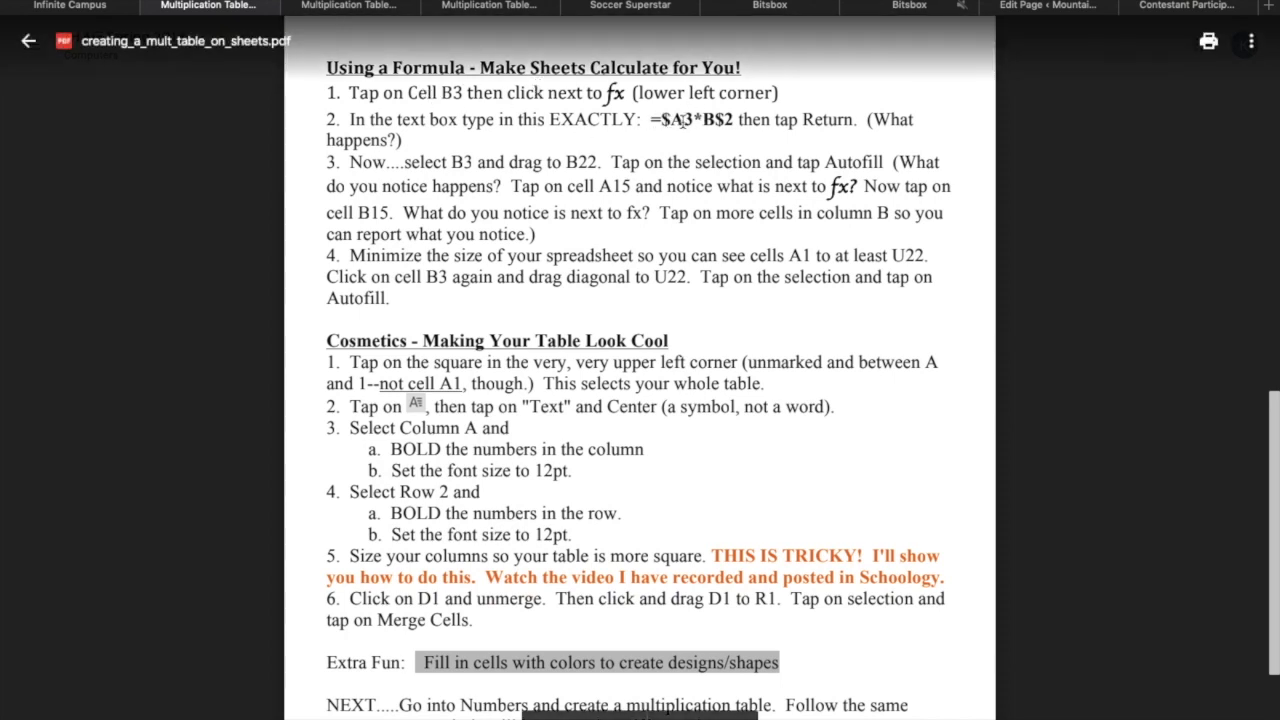
double_click(680, 119)
key(ctrl+c)
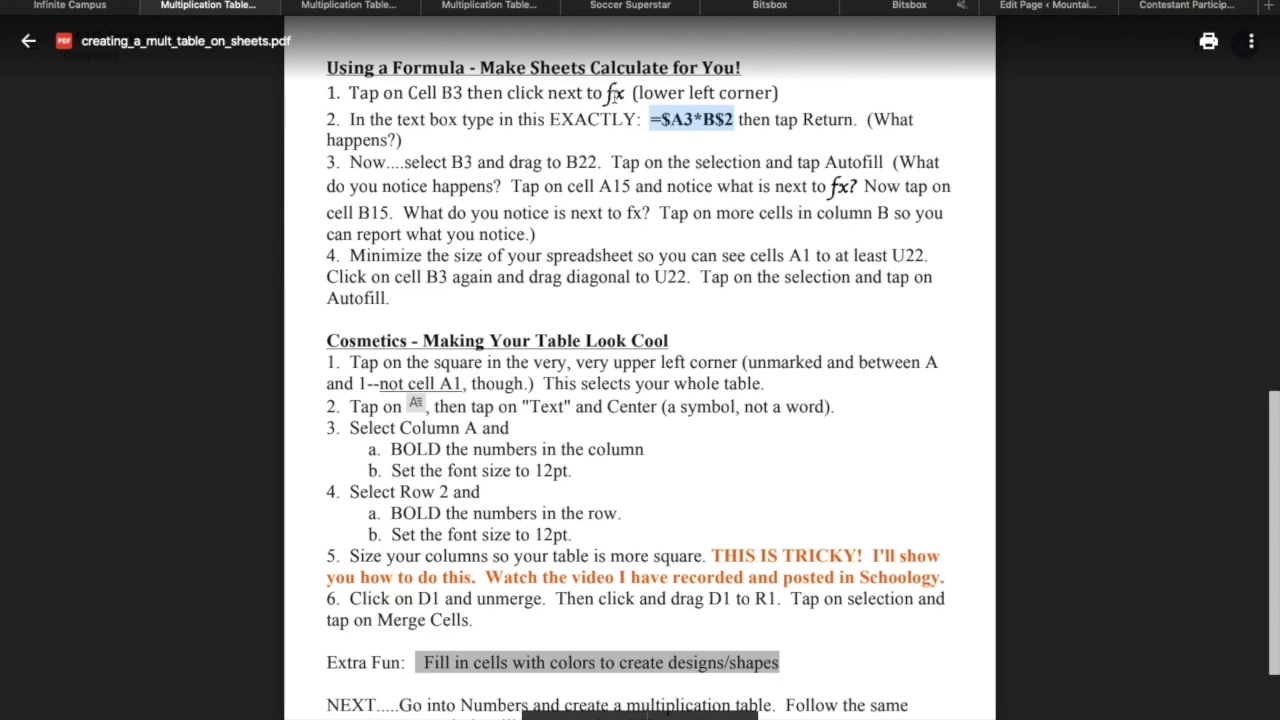
Step: Paste the formula =$A3*B$2 into cell B3 of the multiplication table spreadsheet
click(388, 10)
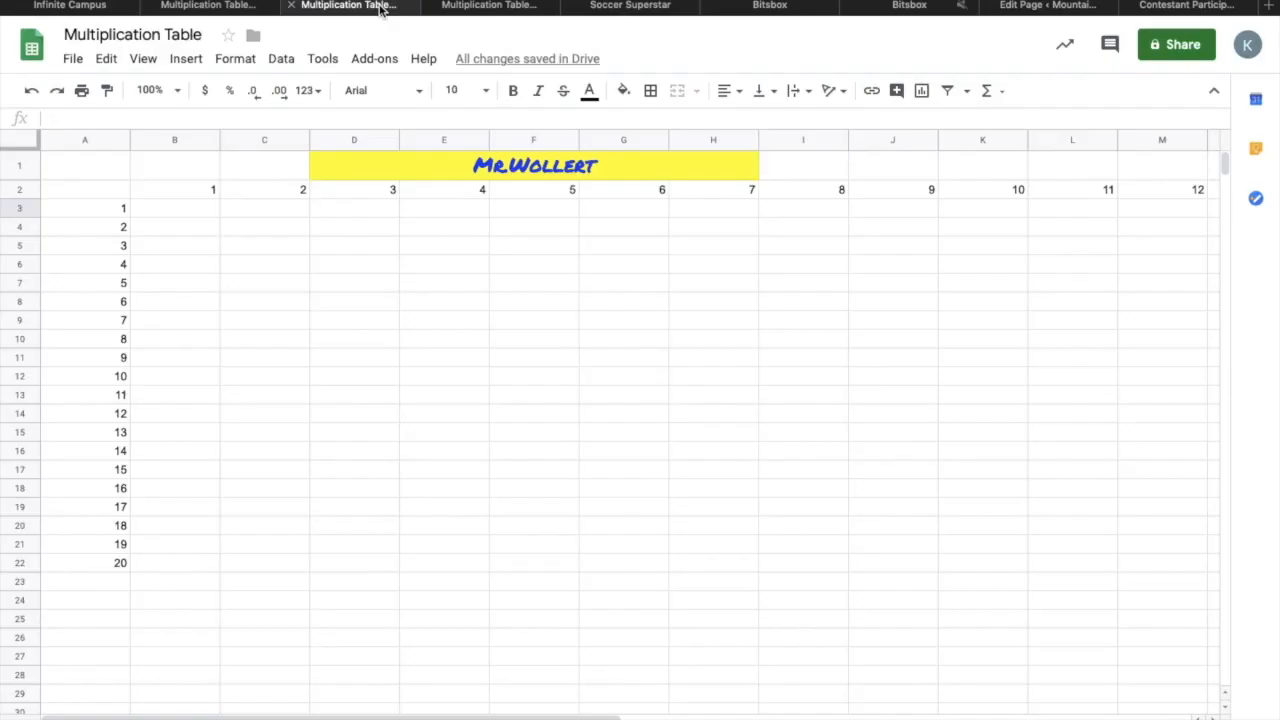
click(184, 212)
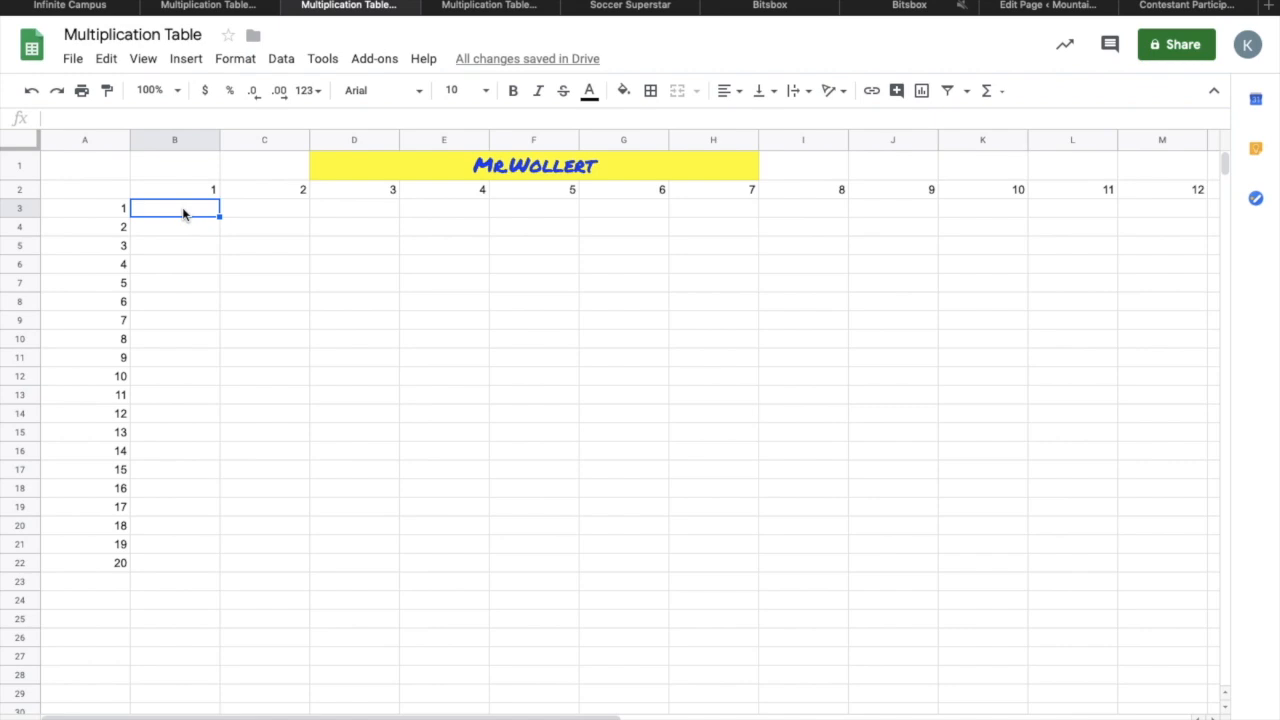
double_click(185, 212)
key(ctrl+v)
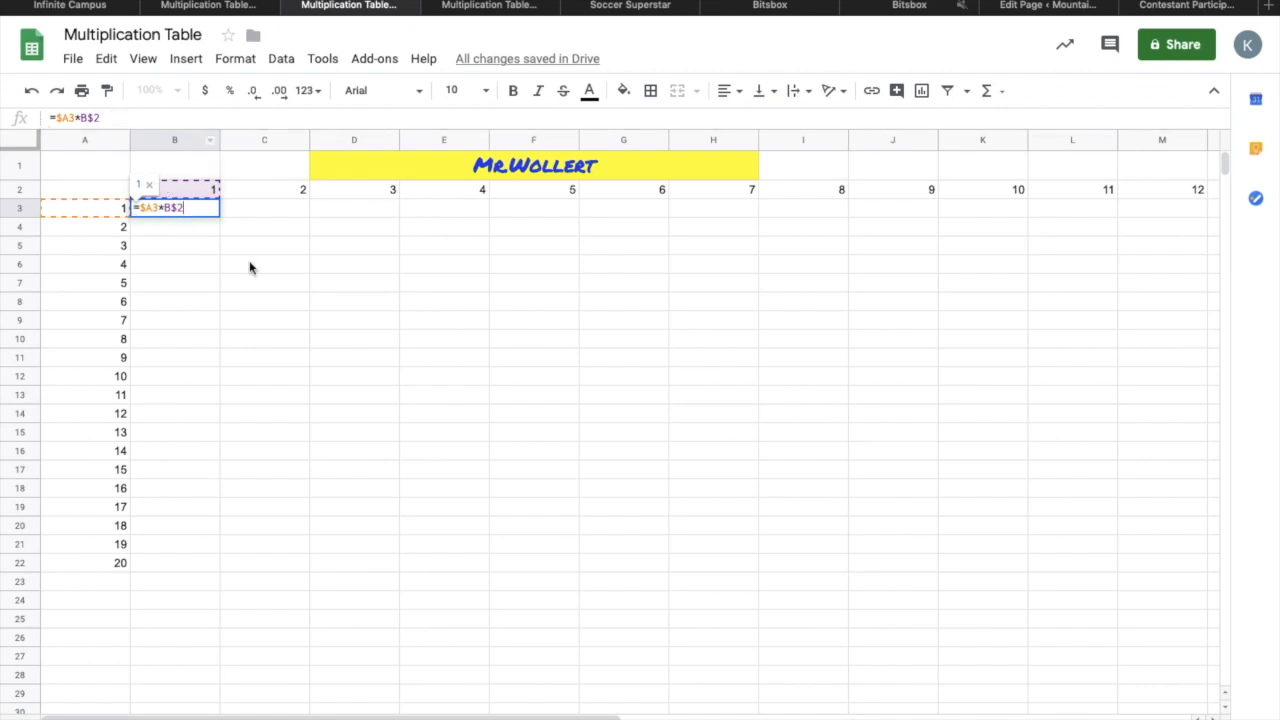
key(Return)
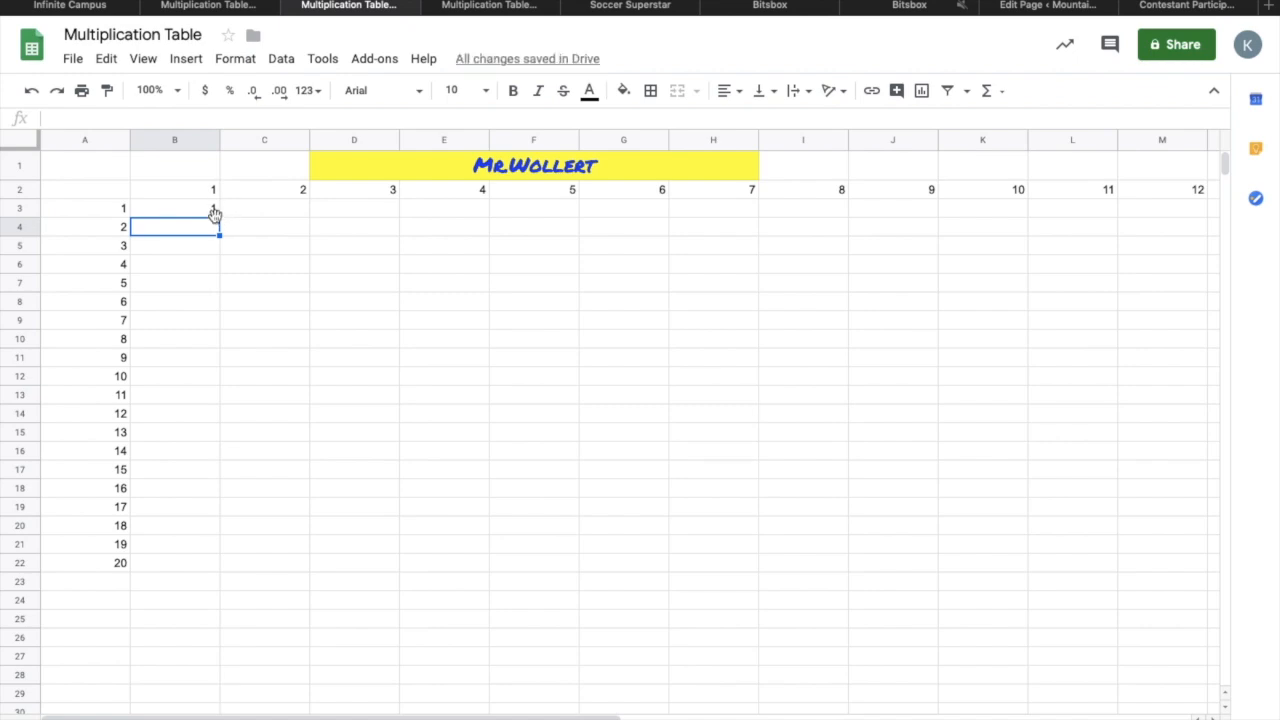
Step: Check the formula in cell B3 against the one given in the PDF instructions
click(214, 212)
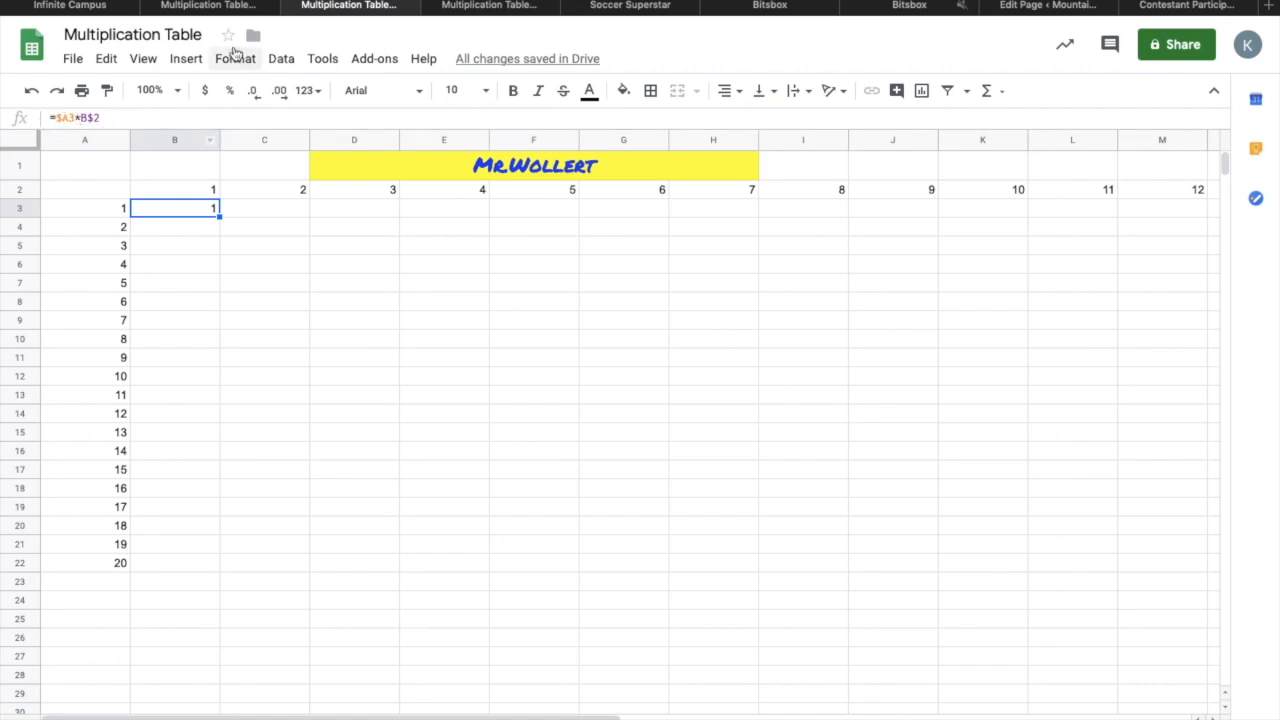
click(224, 8)
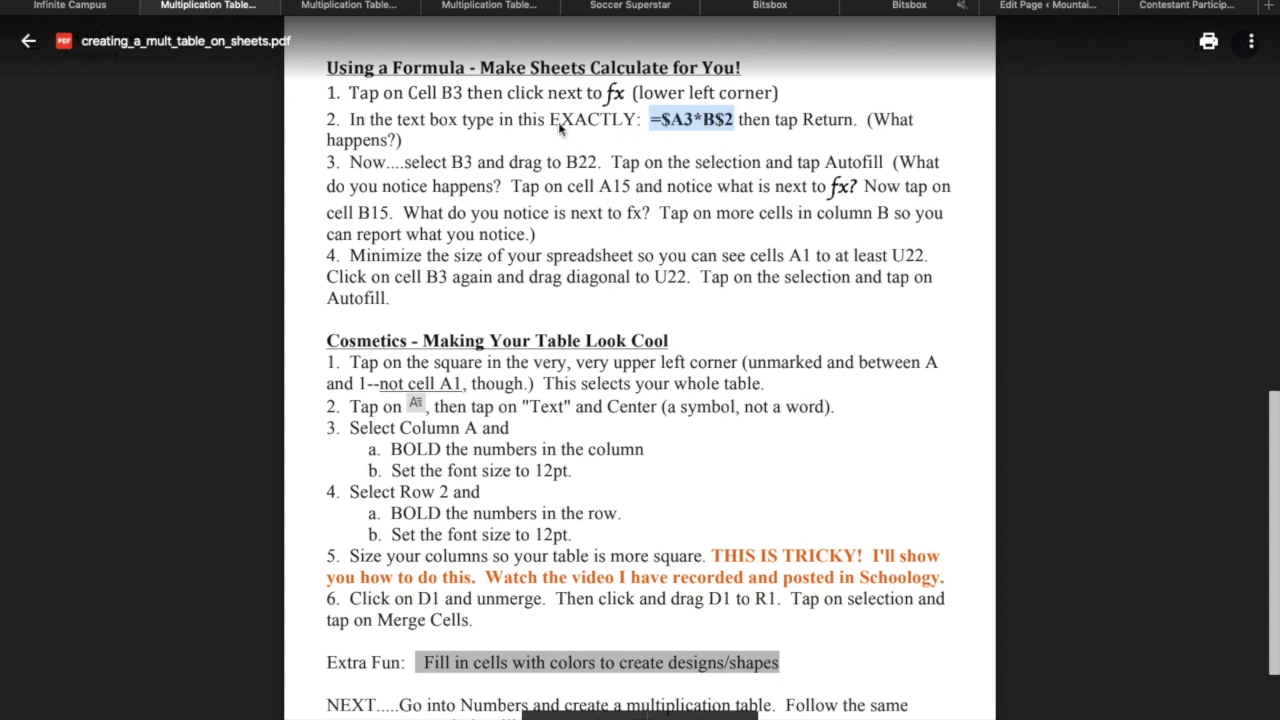
click(335, 5)
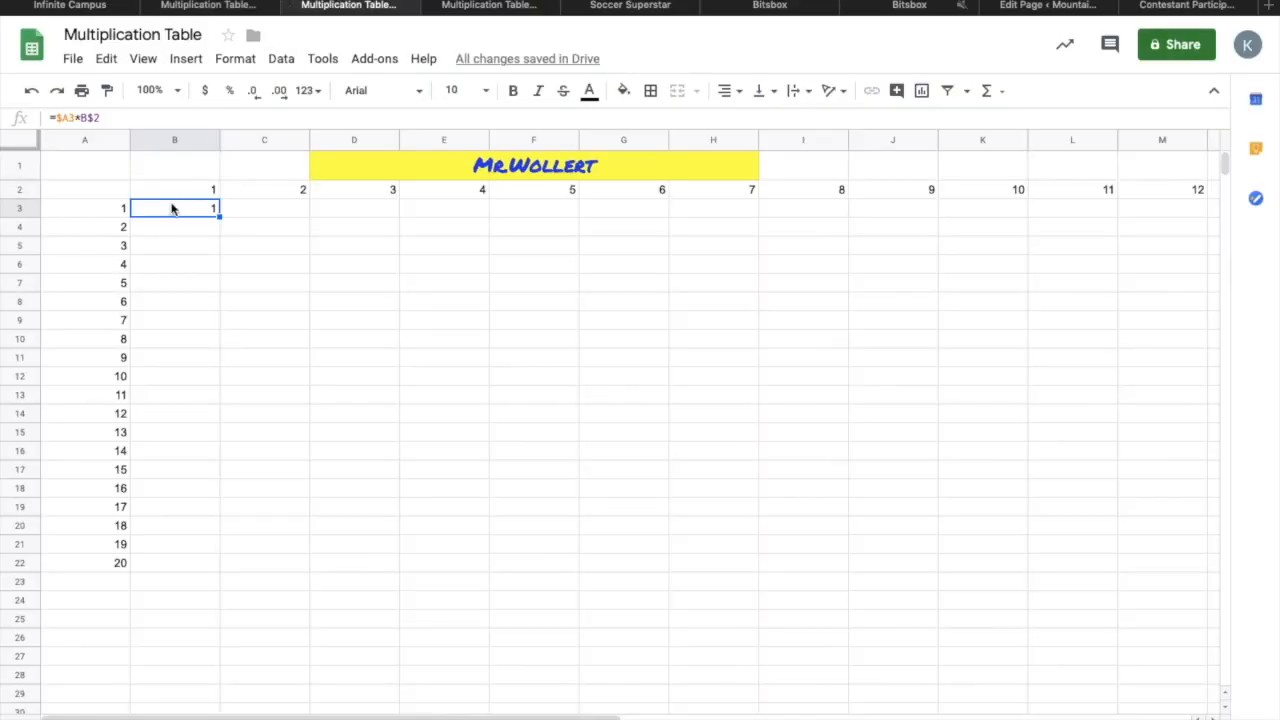
double_click(179, 208)
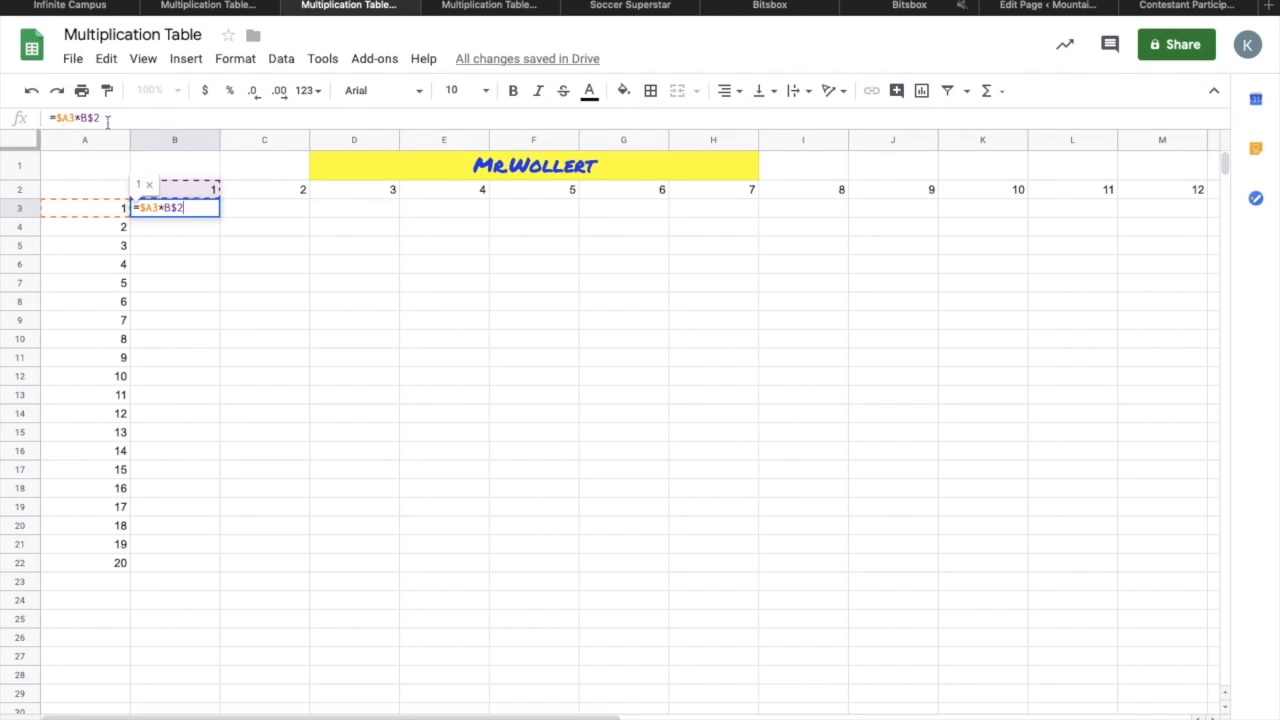
click(166, 232)
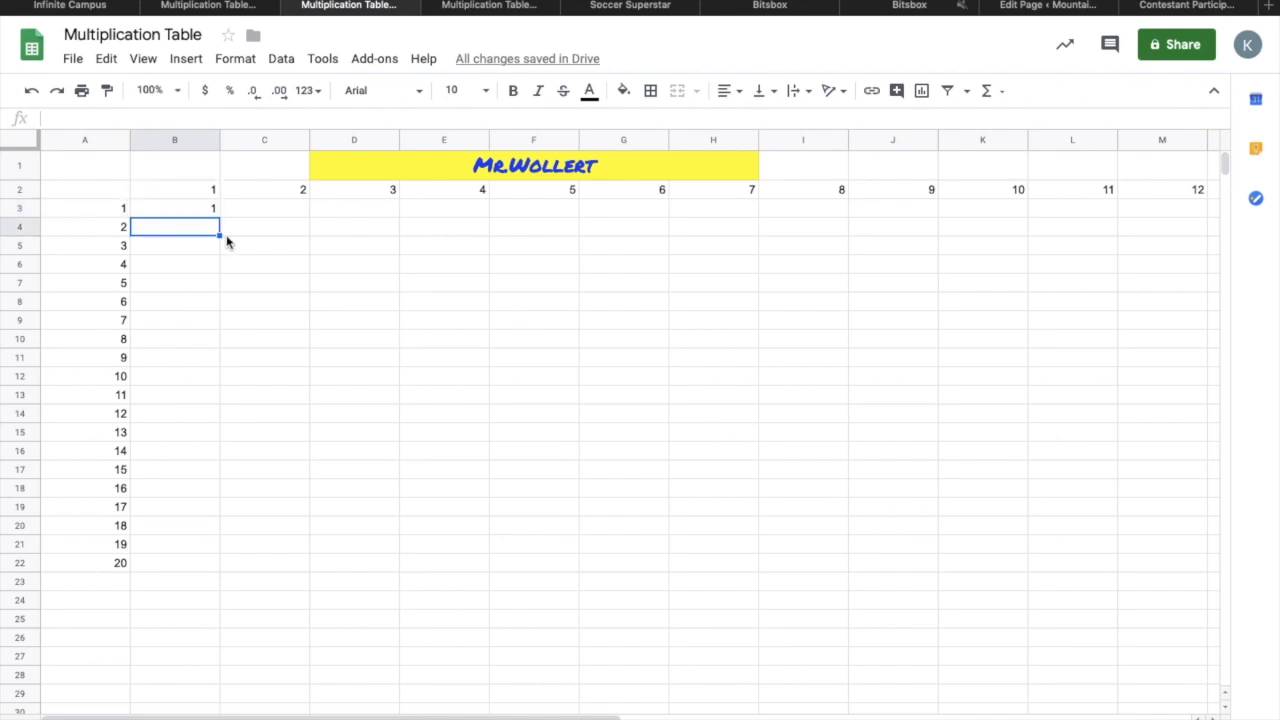
Step: Review the formula autofill instructions in the PDF and fill the B3 formula down to B22
click(250, 17)
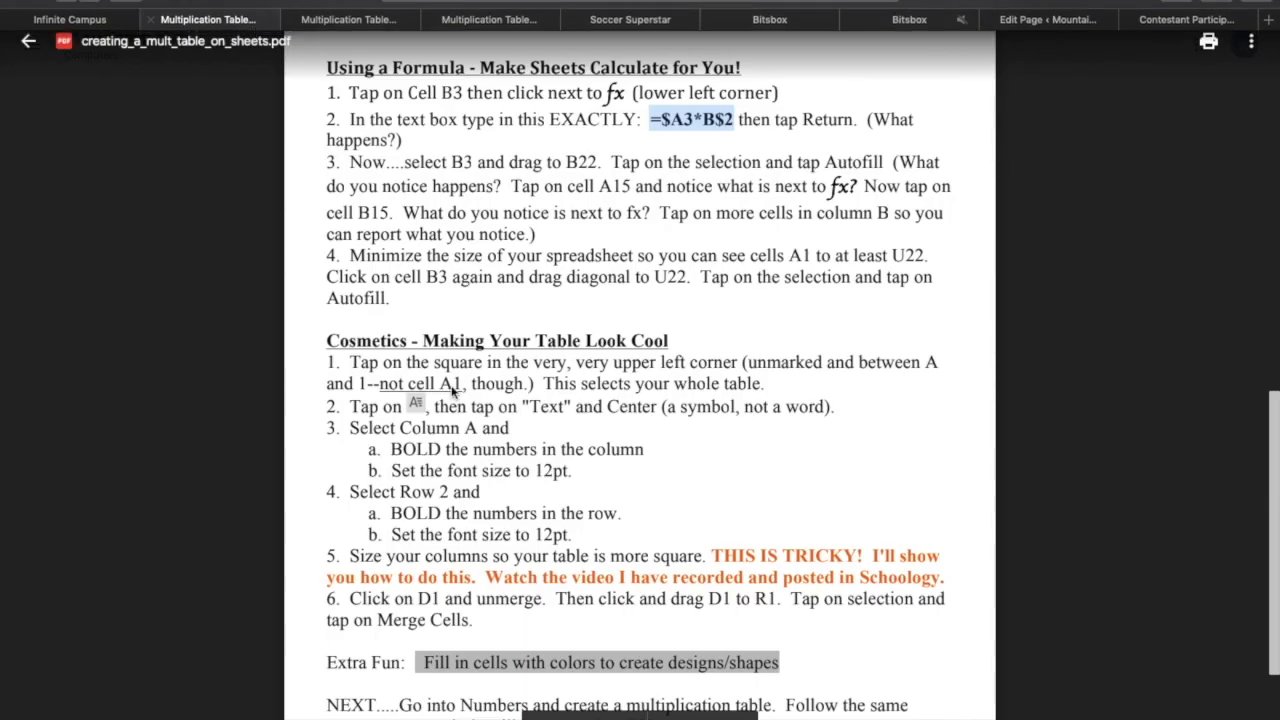
click(477, 128)
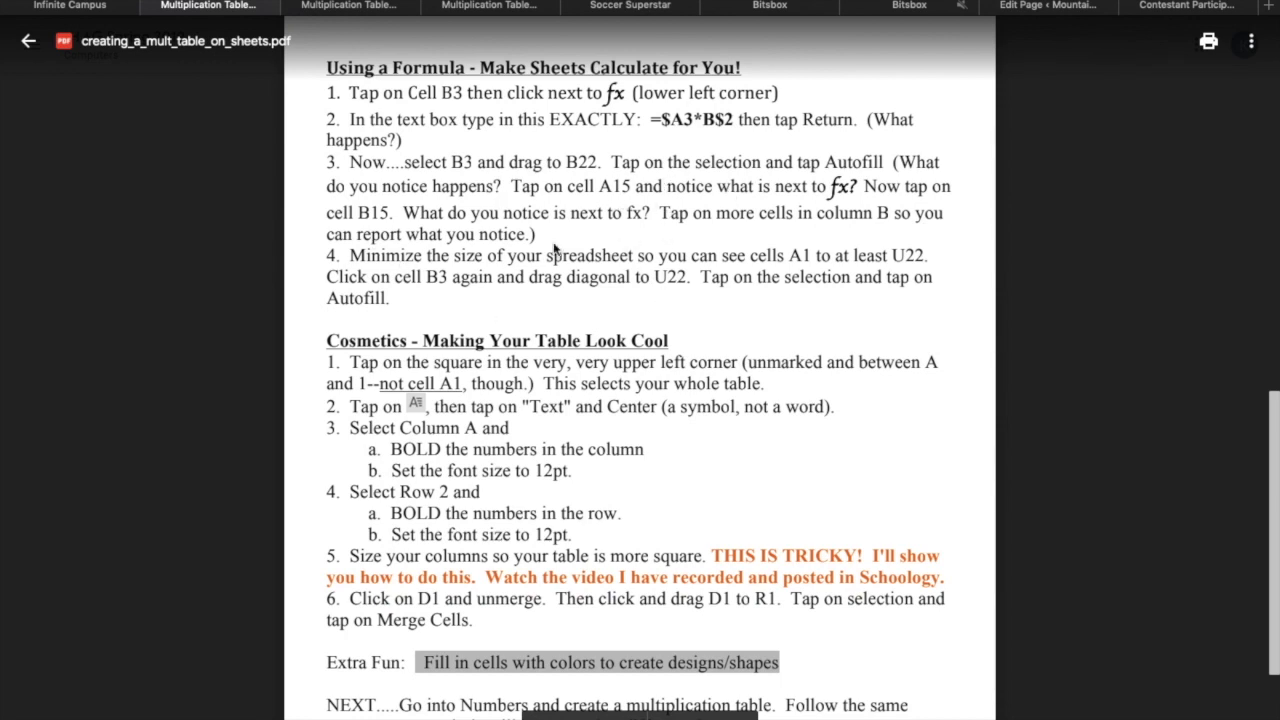
scroll(622, 162, down, 1)
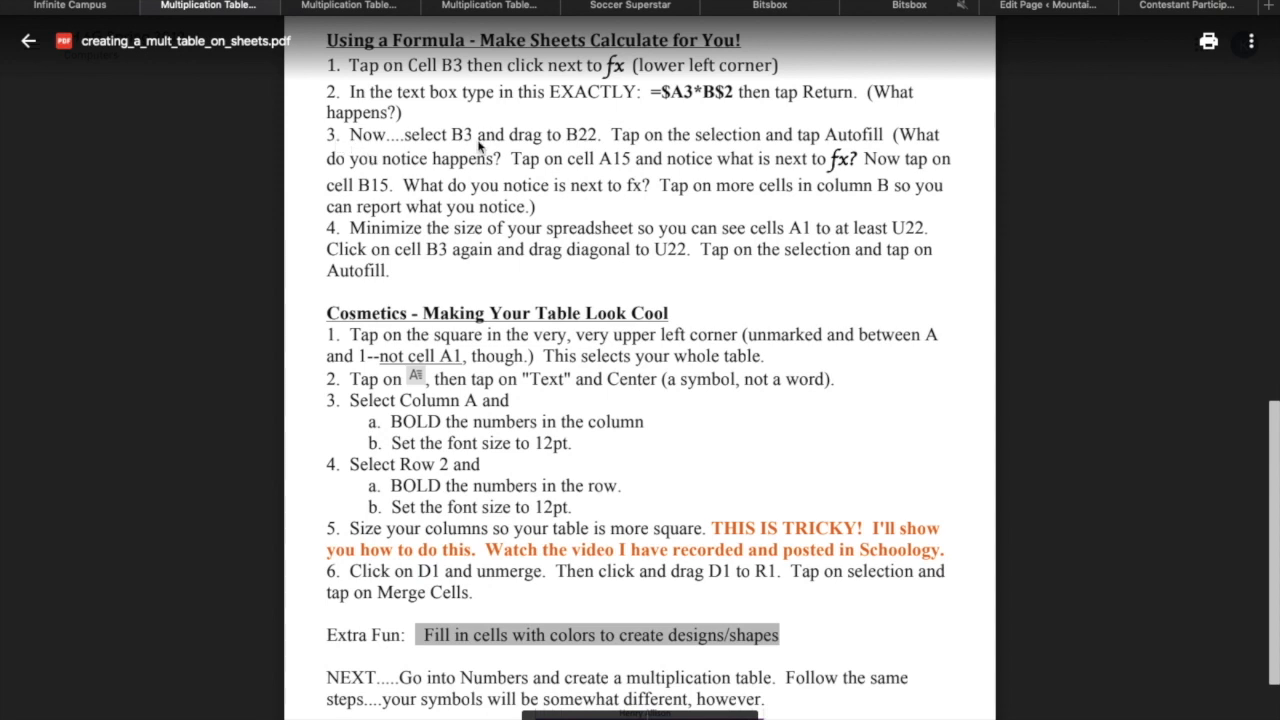
click(350, 6)
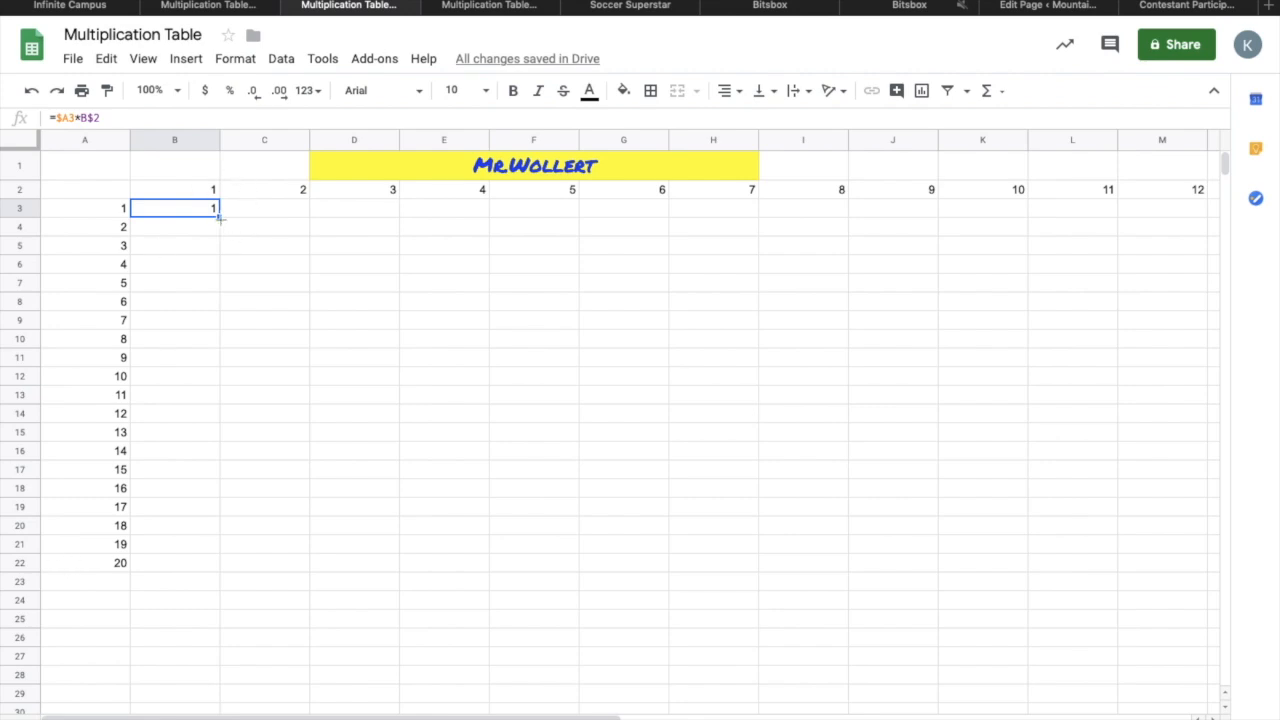
drag(220, 218, 206, 565)
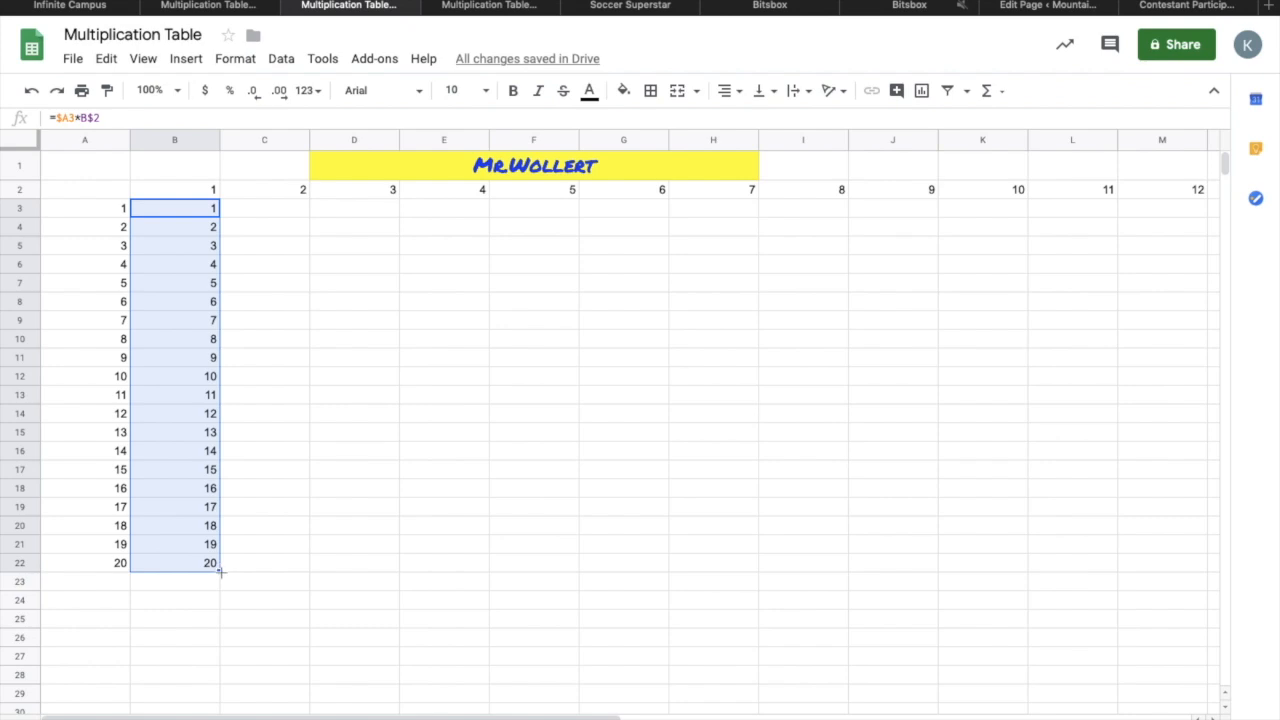
Step: Extend the formulas in B3:B22 across to column U to fill the table
drag(220, 570, 1165, 559)
drag(1172, 559, 748, 569)
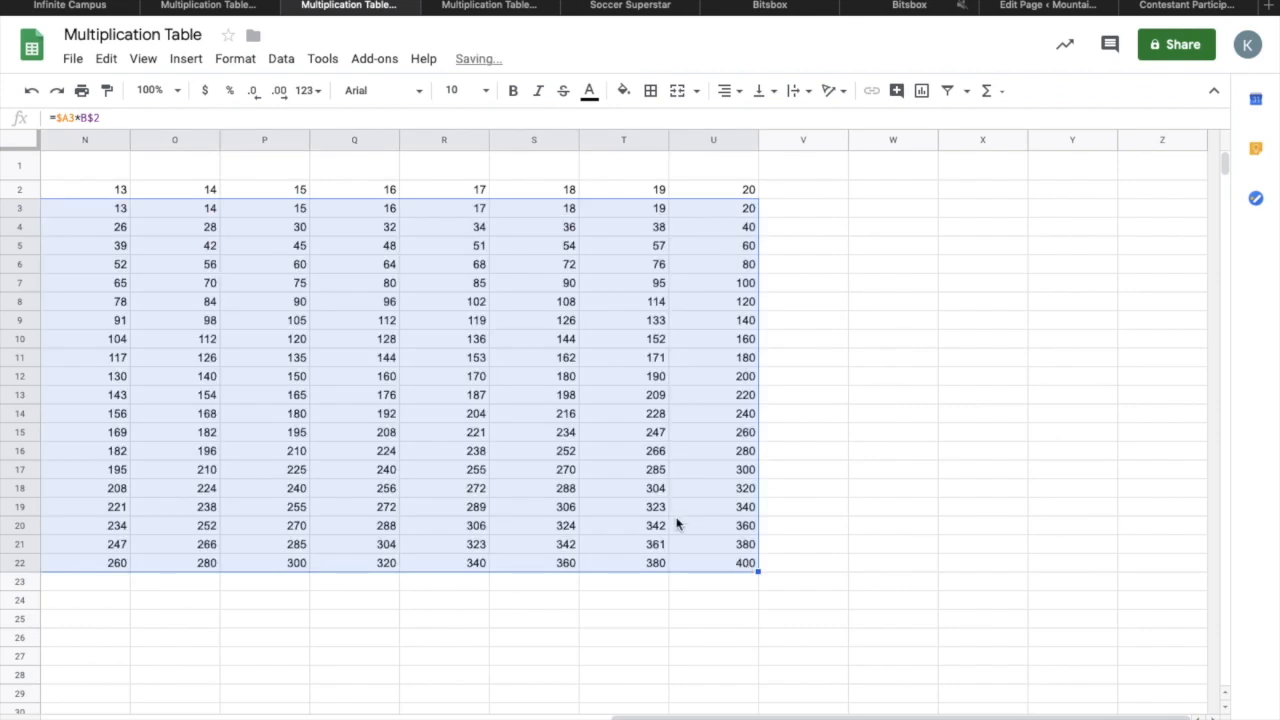
click(657, 450)
Step: Examine the filled table from column A across to column U, including the formula in cell U22
scroll(609, 457, left, 10)
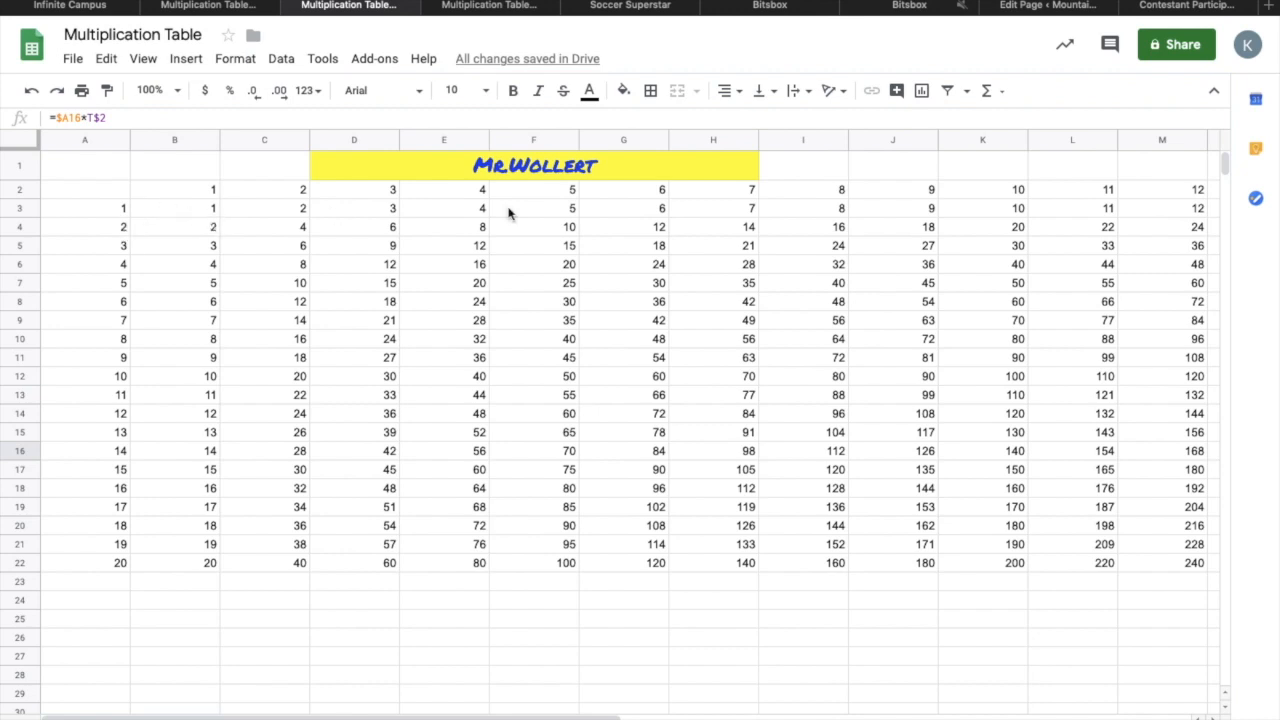
scroll(916, 263, right, 10)
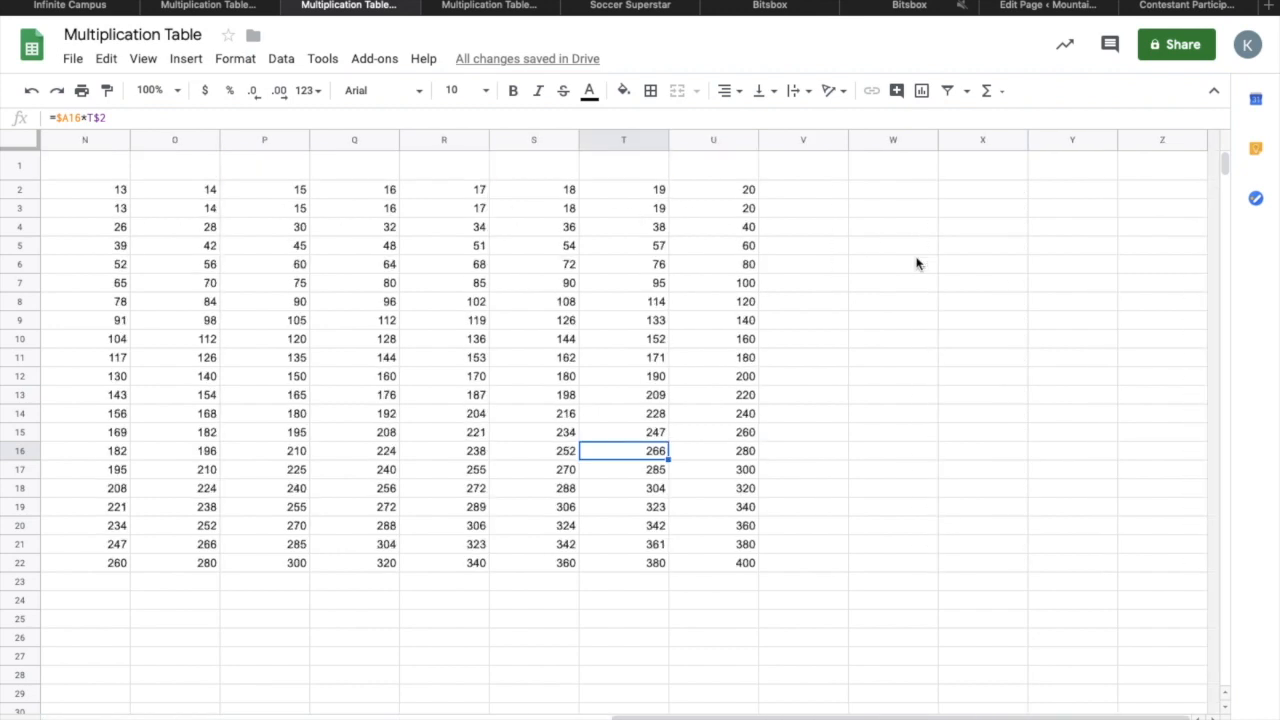
scroll(116, 547, left, 10)
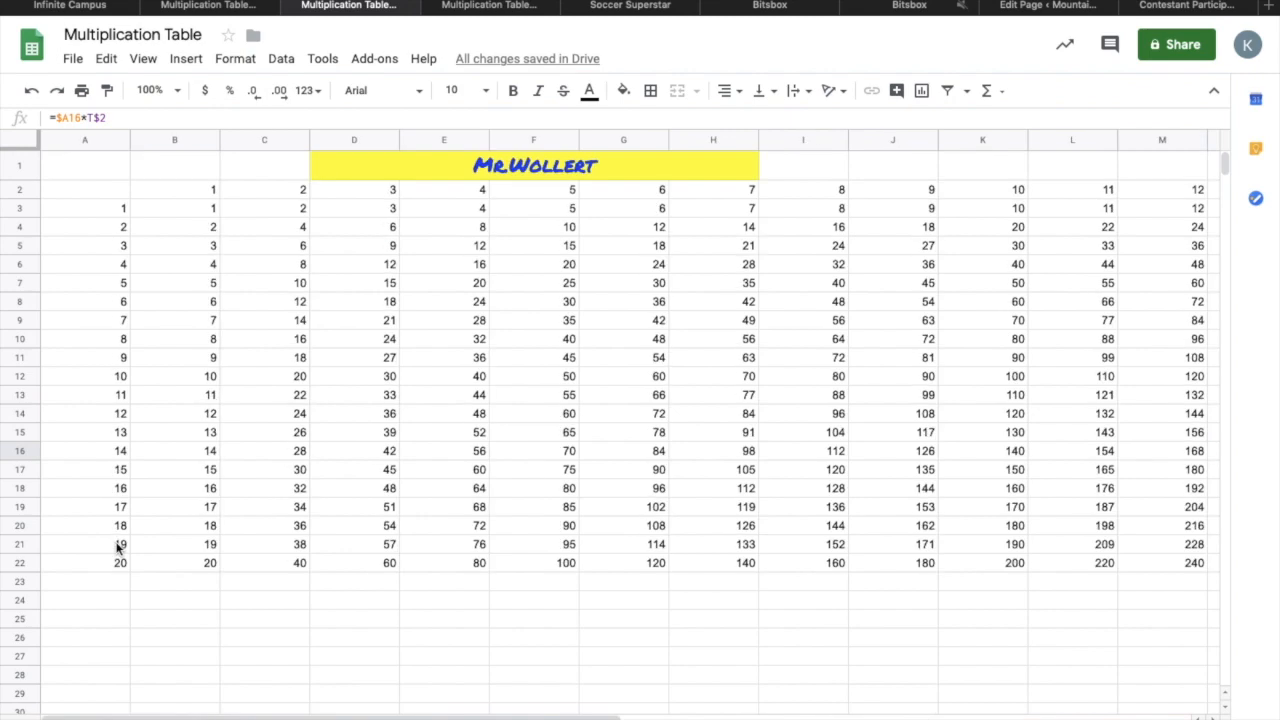
scroll(374, 585, right, 3)
scroll(374, 585, down, 1)
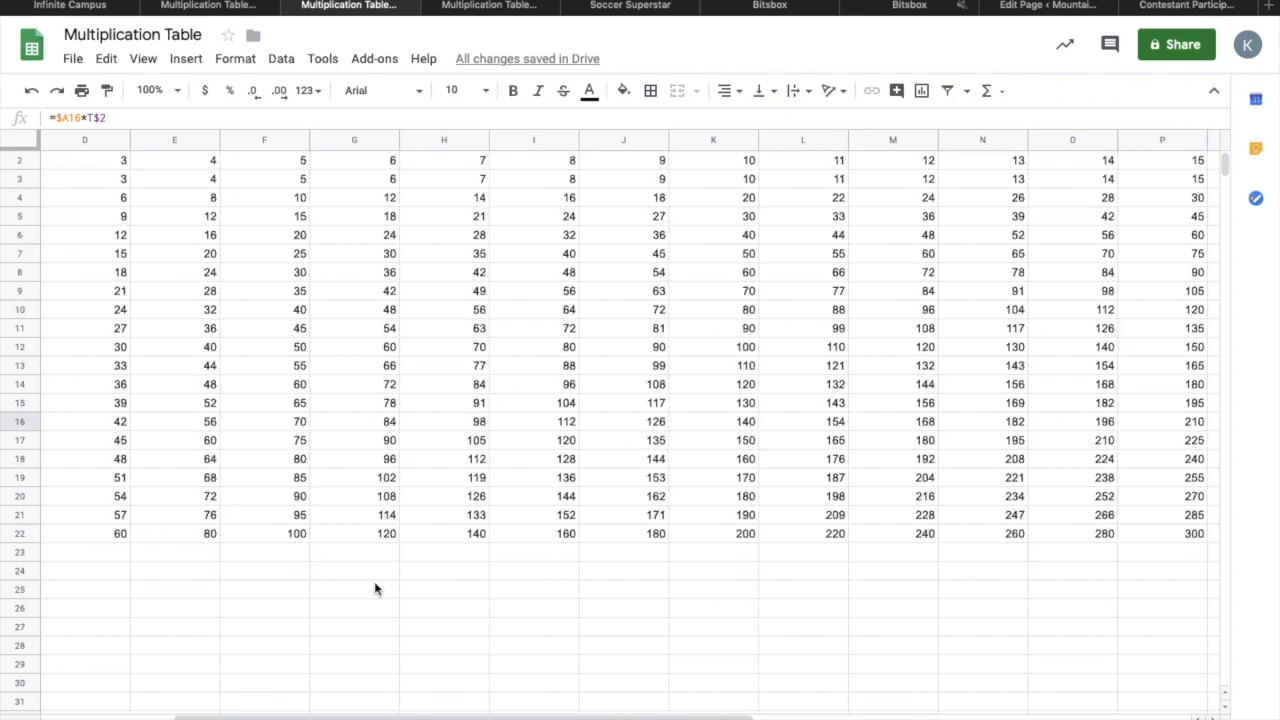
scroll(829, 491, right, 4)
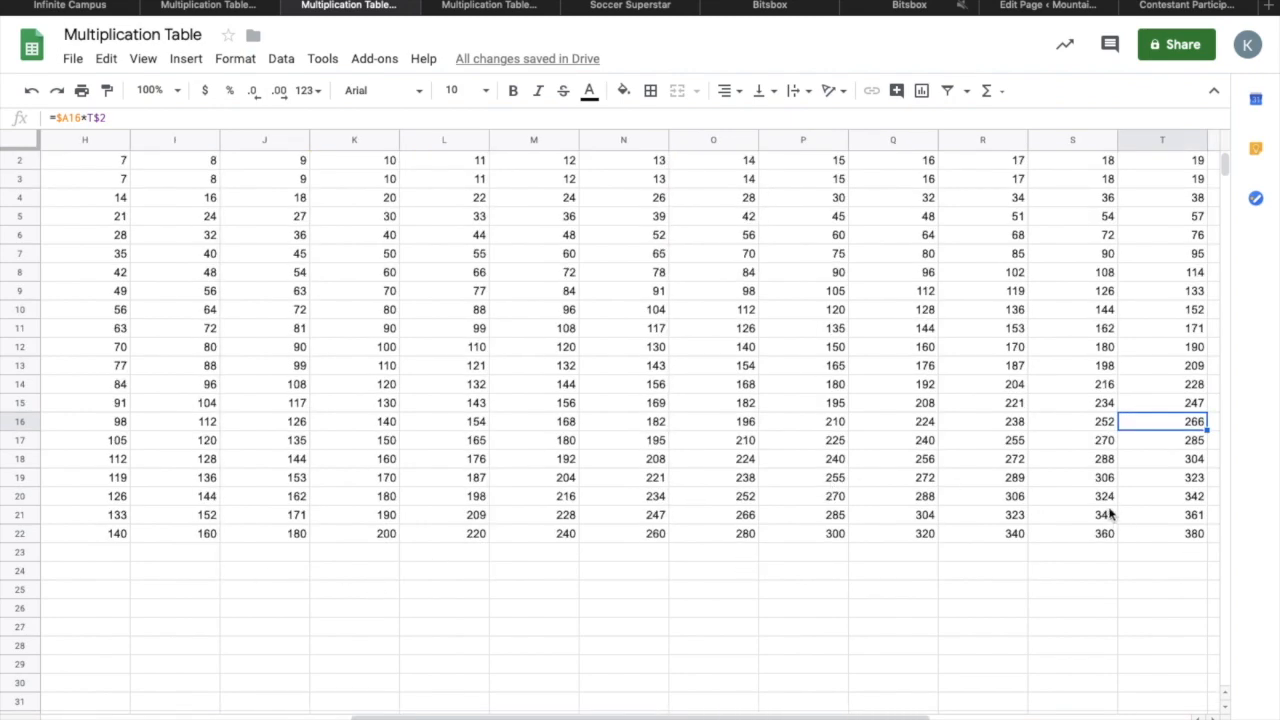
scroll(1112, 516, right, 3)
scroll(1112, 516, up, 1)
click(1018, 566)
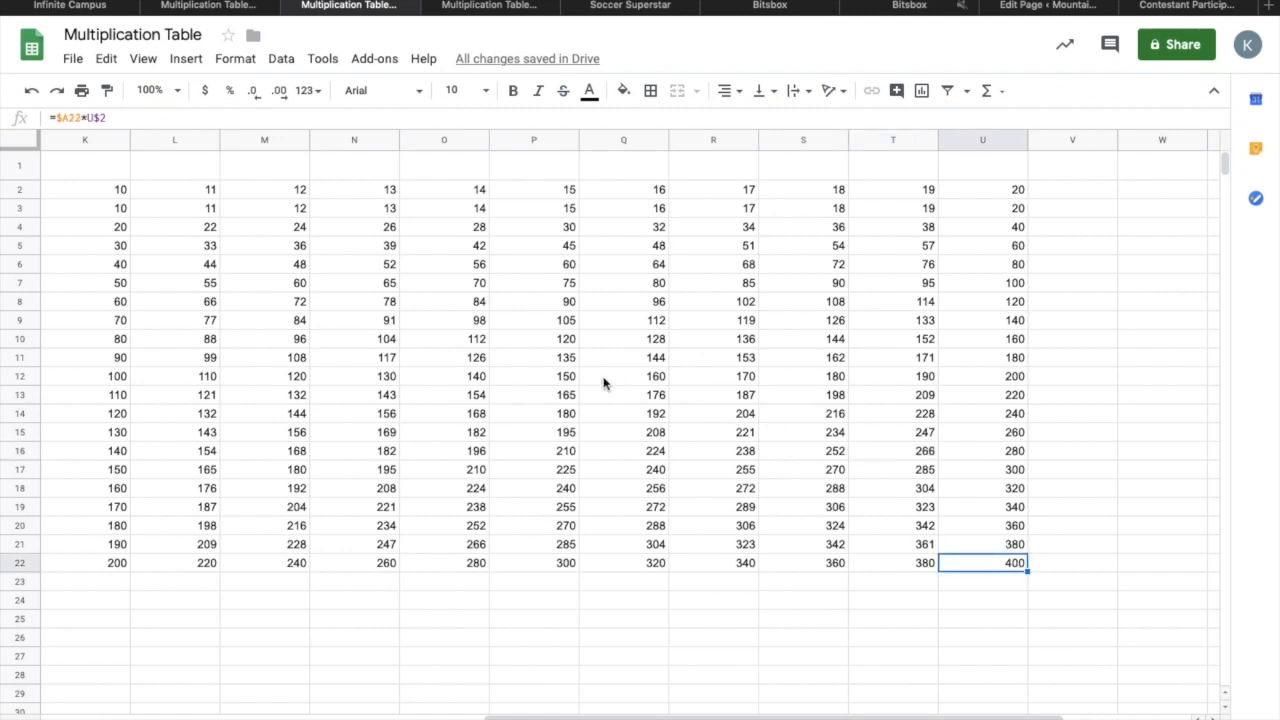
scroll(603, 380, left, 10)
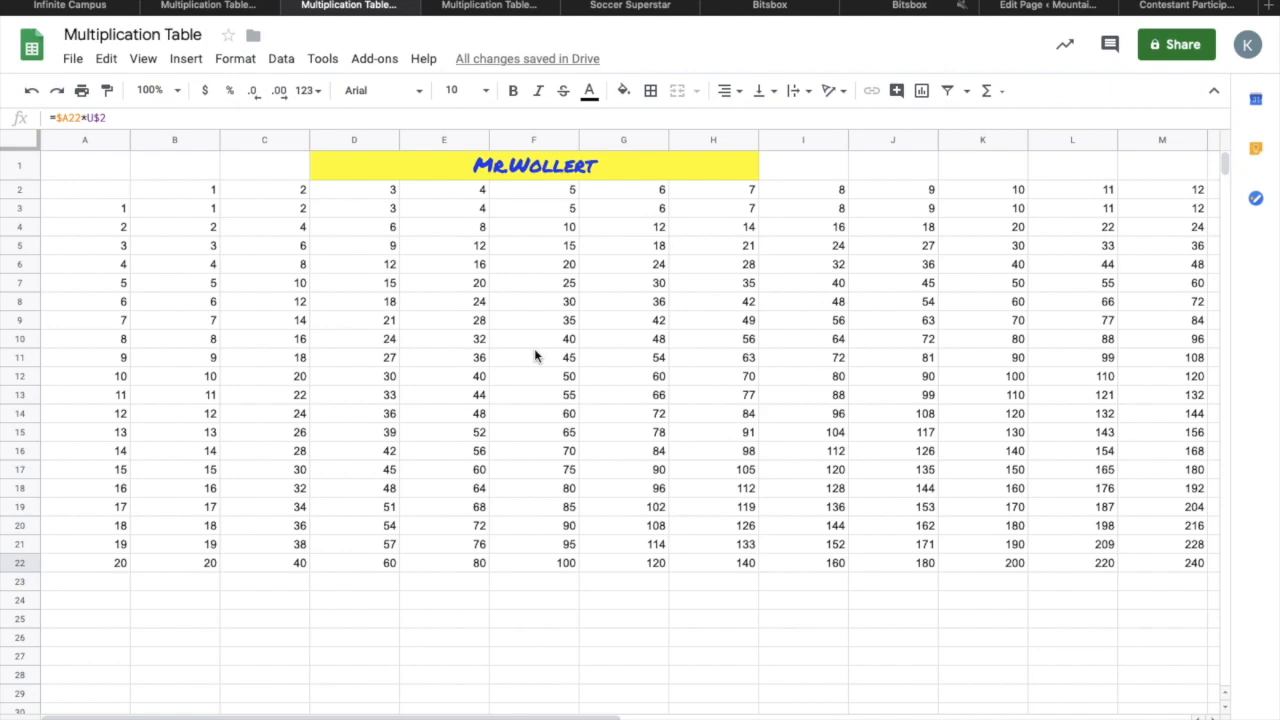
scroll(693, 333, right, 8)
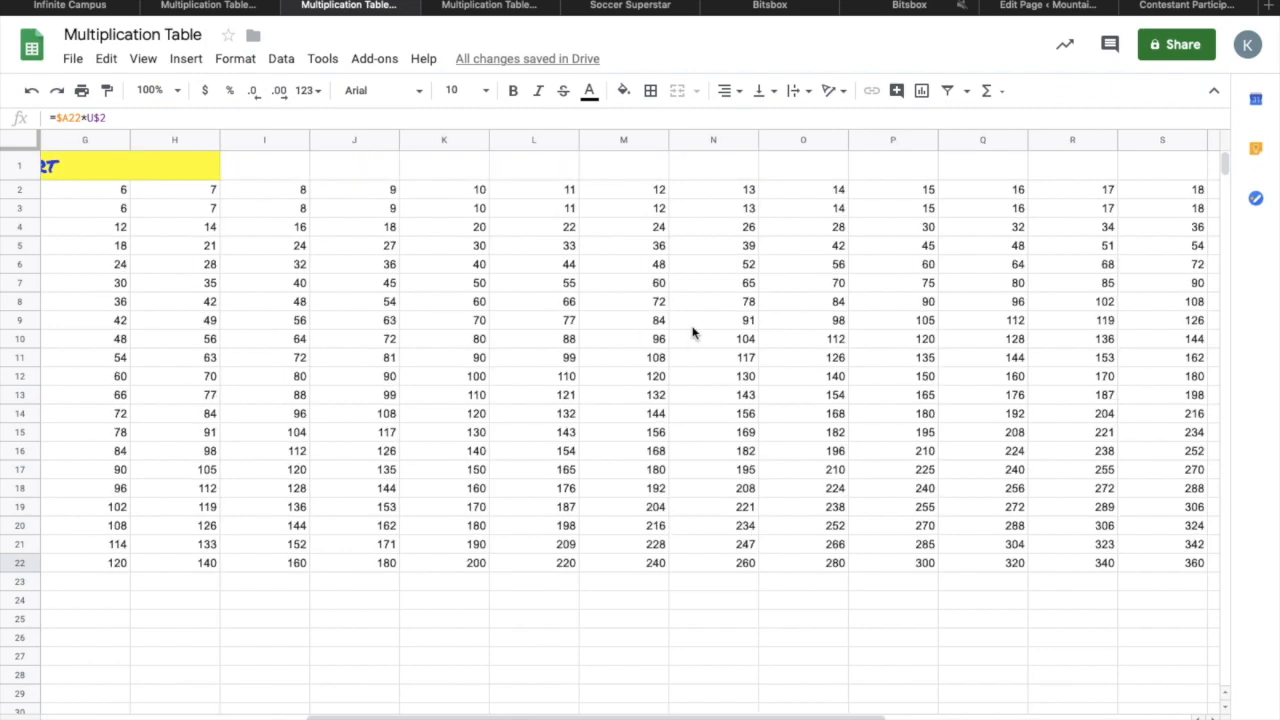
scroll(693, 333, left, 5)
scroll(693, 333, right, 6)
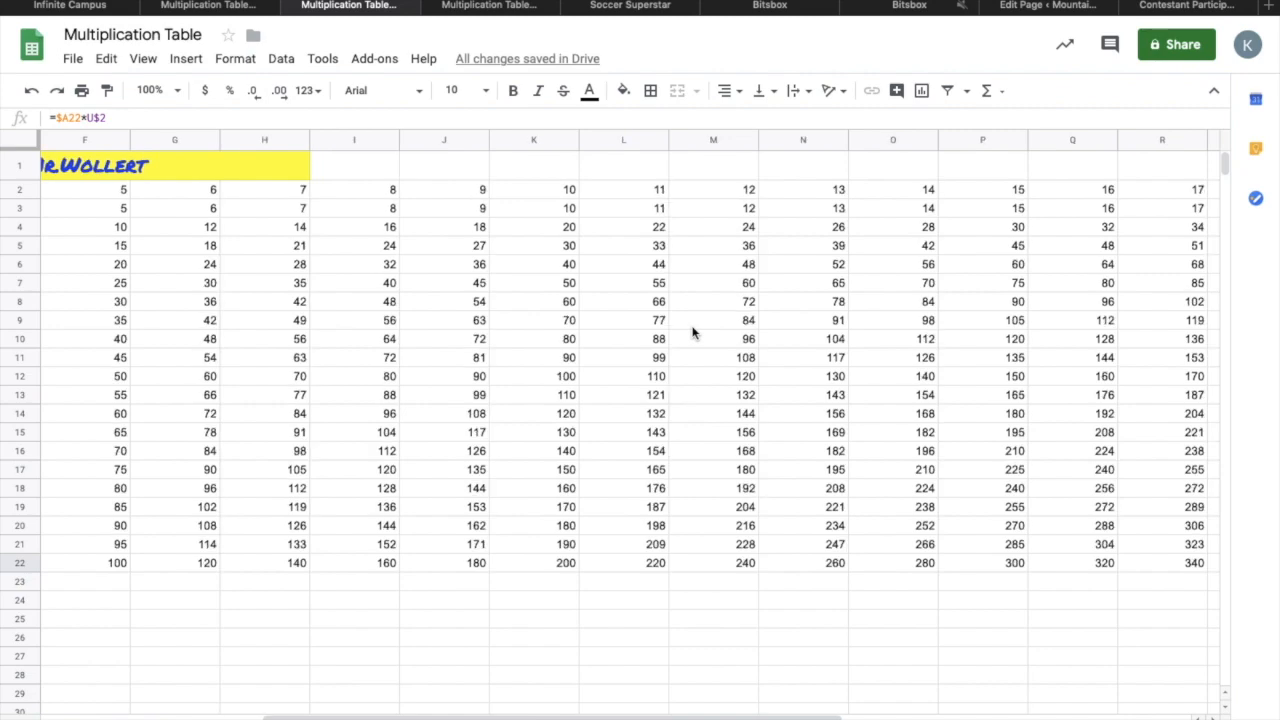
scroll(360, 291, left, 8)
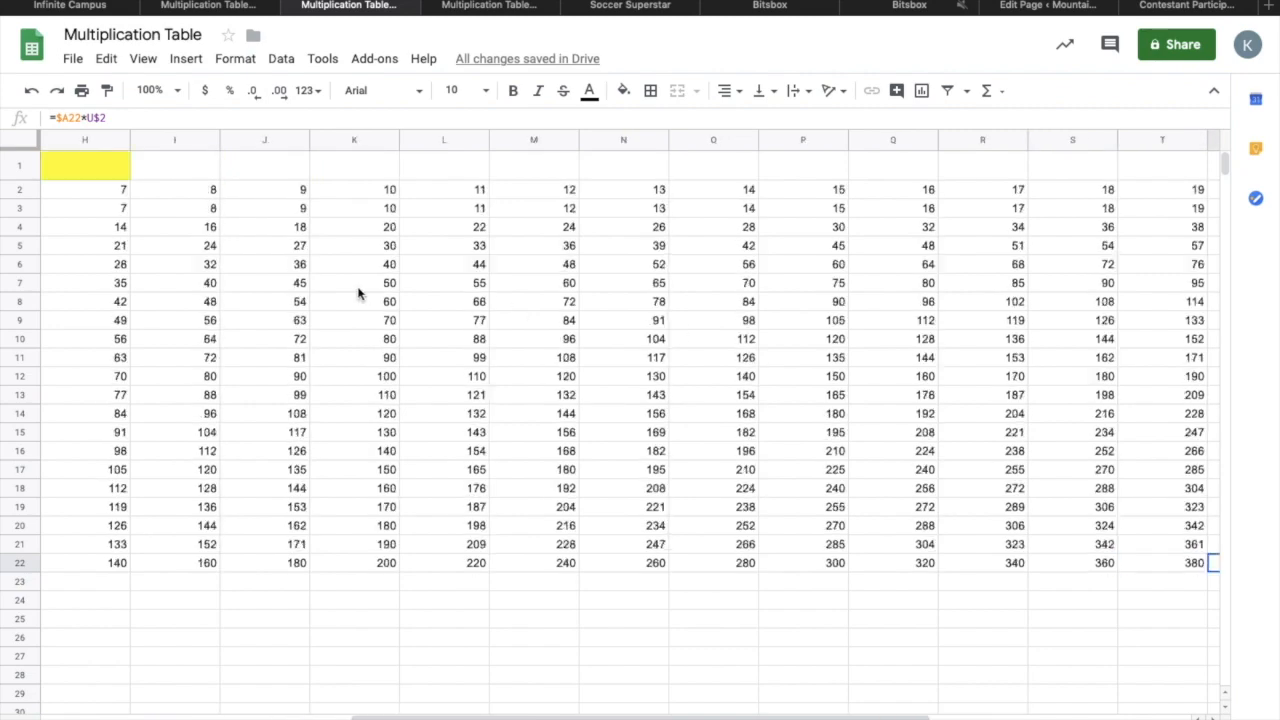
click(175, 195)
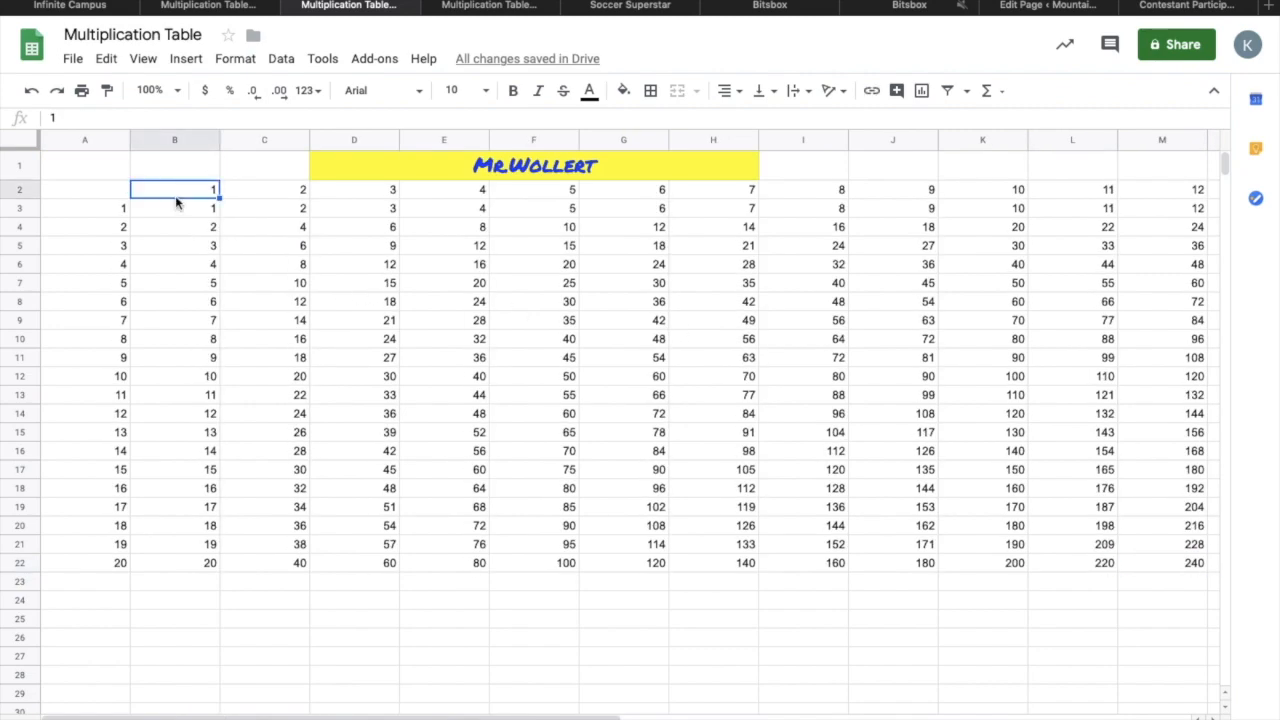
Step: Review the PDF's diagonal autofill and Cosmetics instructions and select the matching range B3:U22 in the table
click(225, 6)
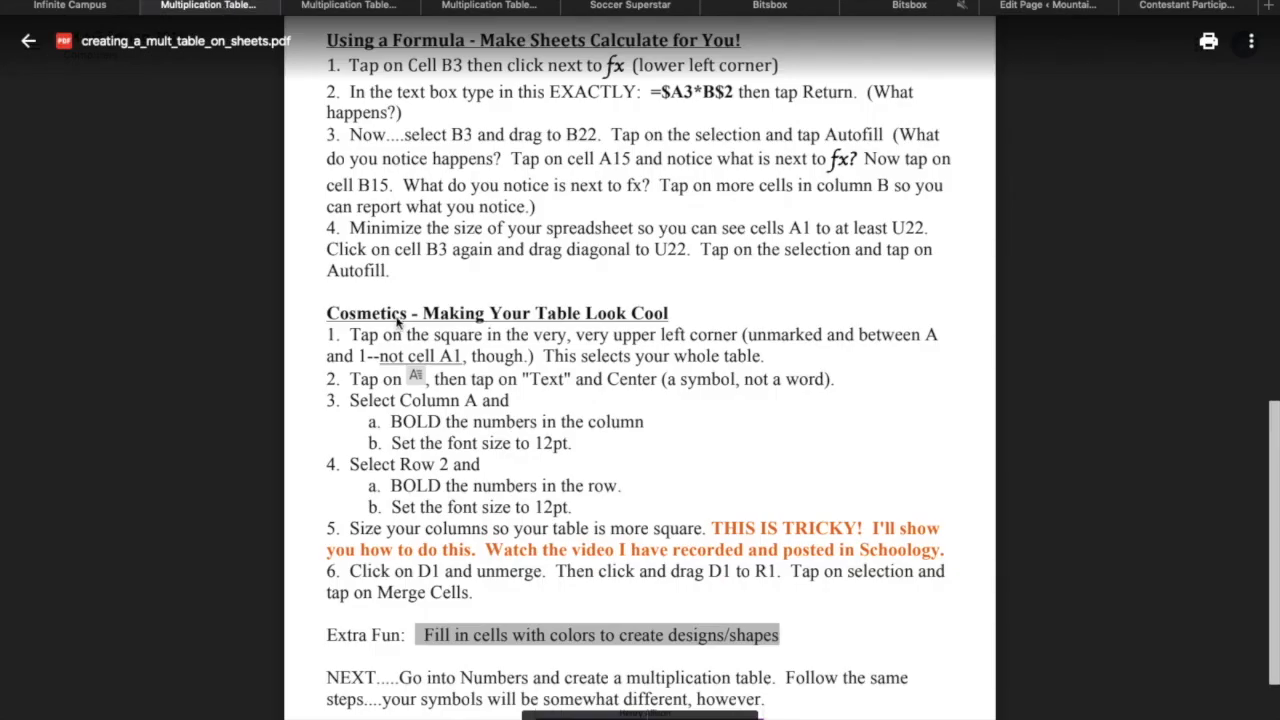
scroll(510, 280, down, 2)
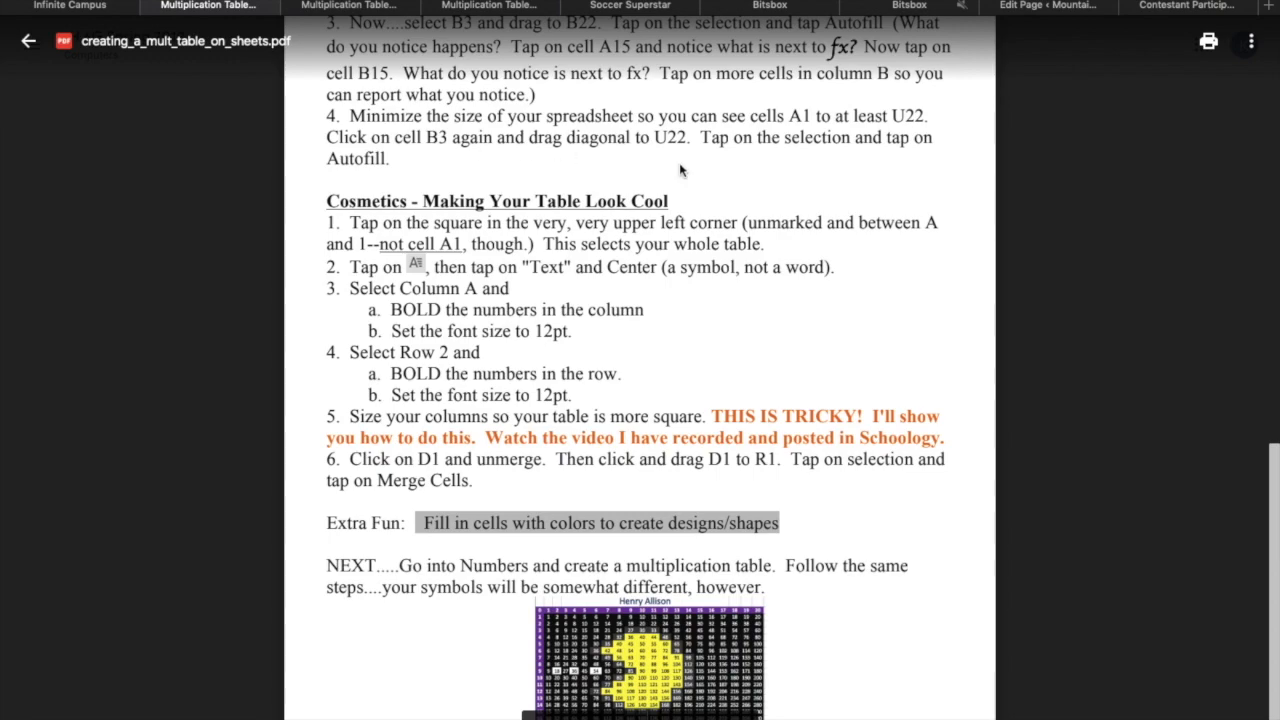
click(350, 8)
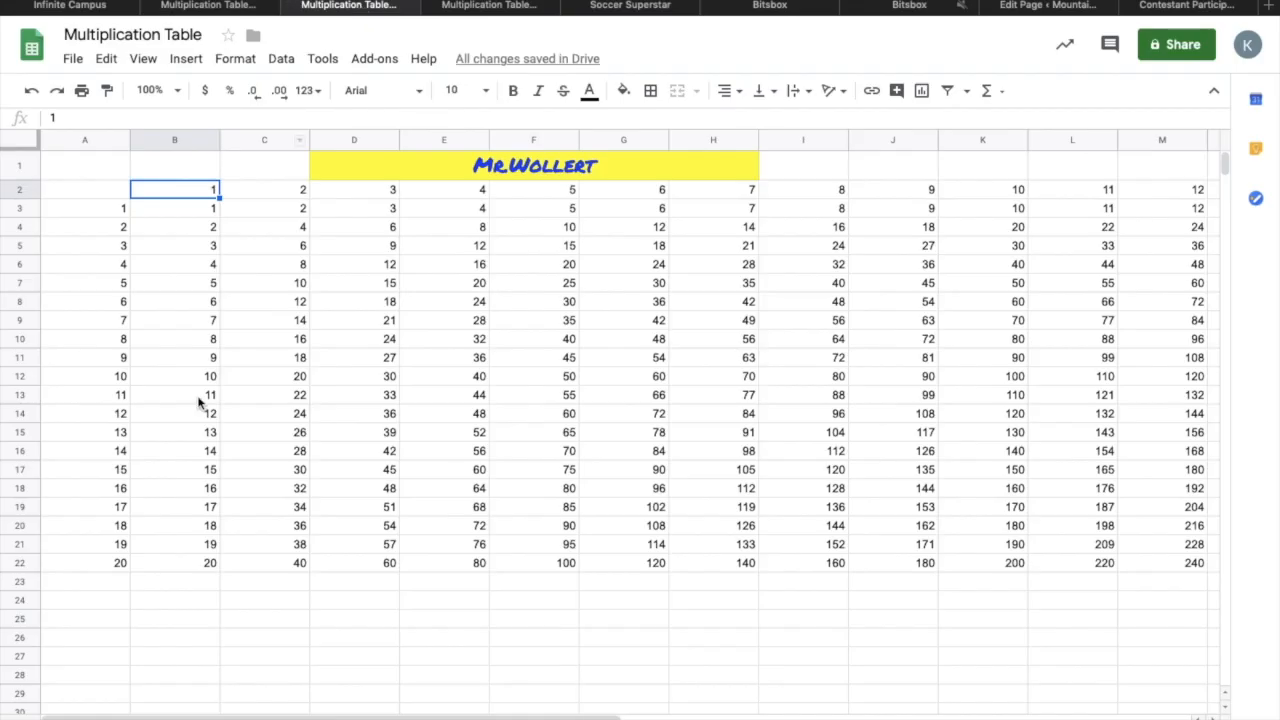
click(189, 211)
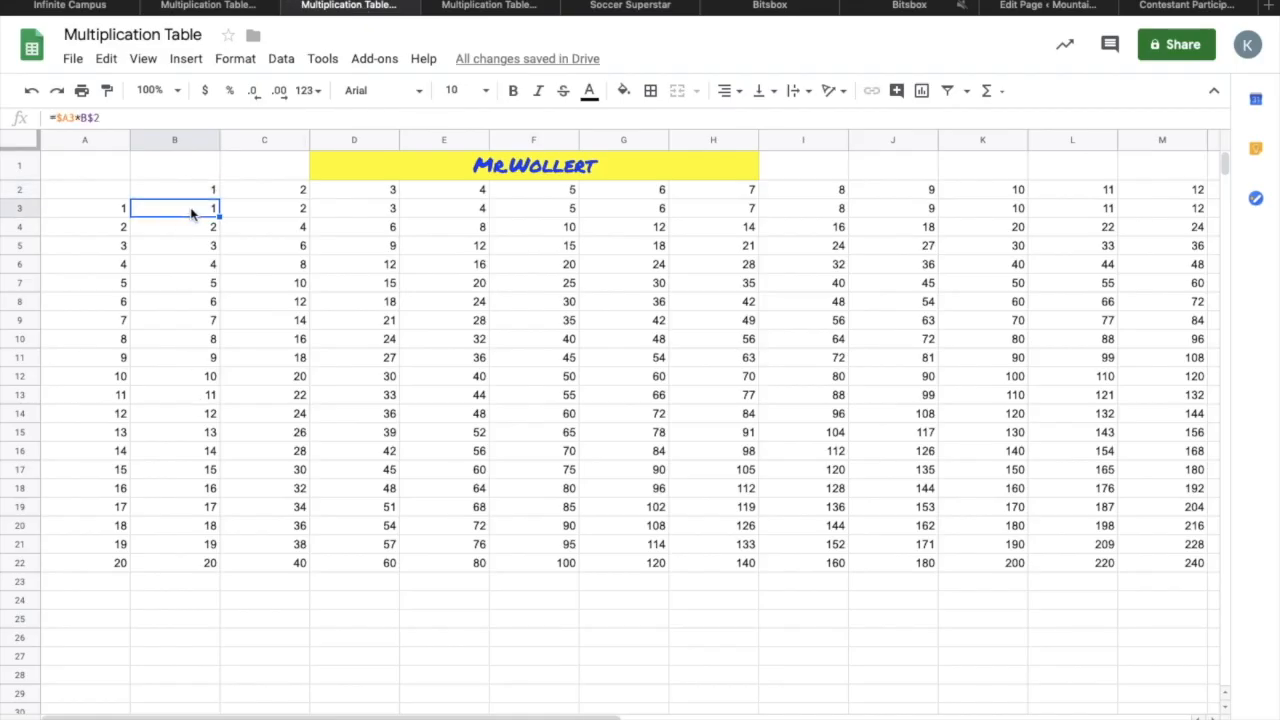
drag(190, 211, 754, 570)
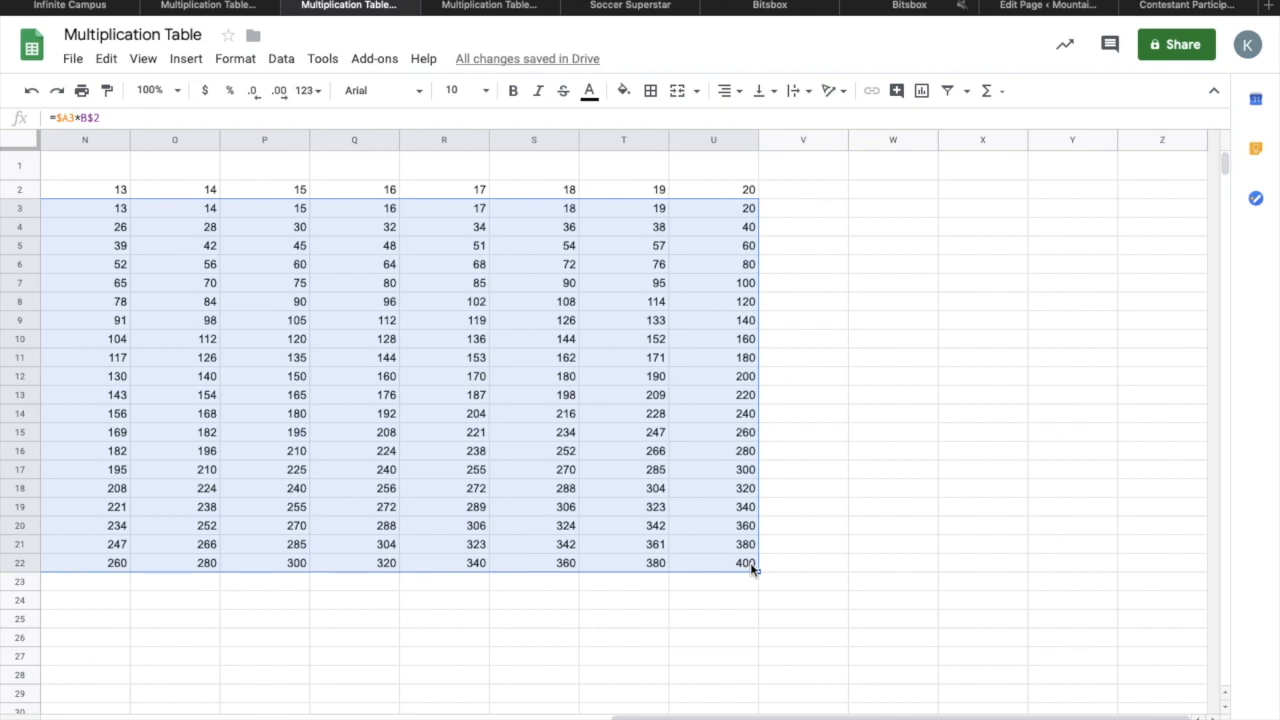
scroll(491, 506, left, 10)
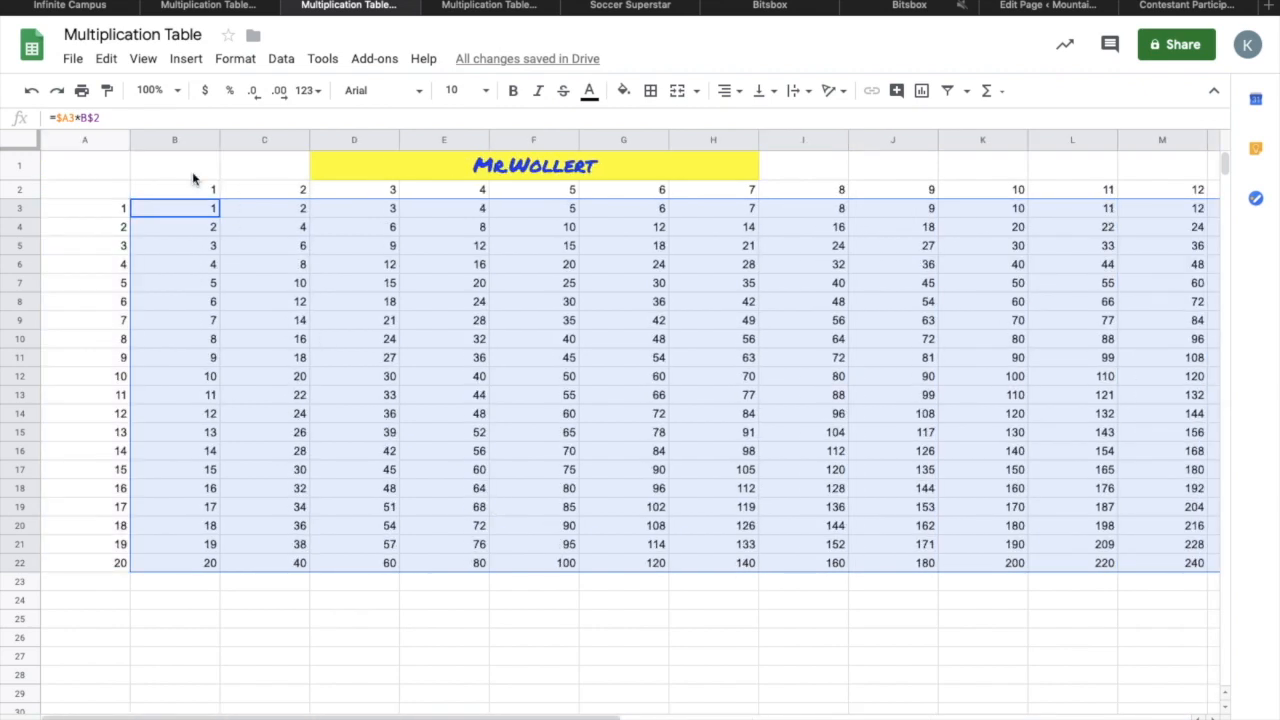
Step: Read the Cosmetics section of the PDF and inspect the formula in cell P3 of the table
click(262, 10)
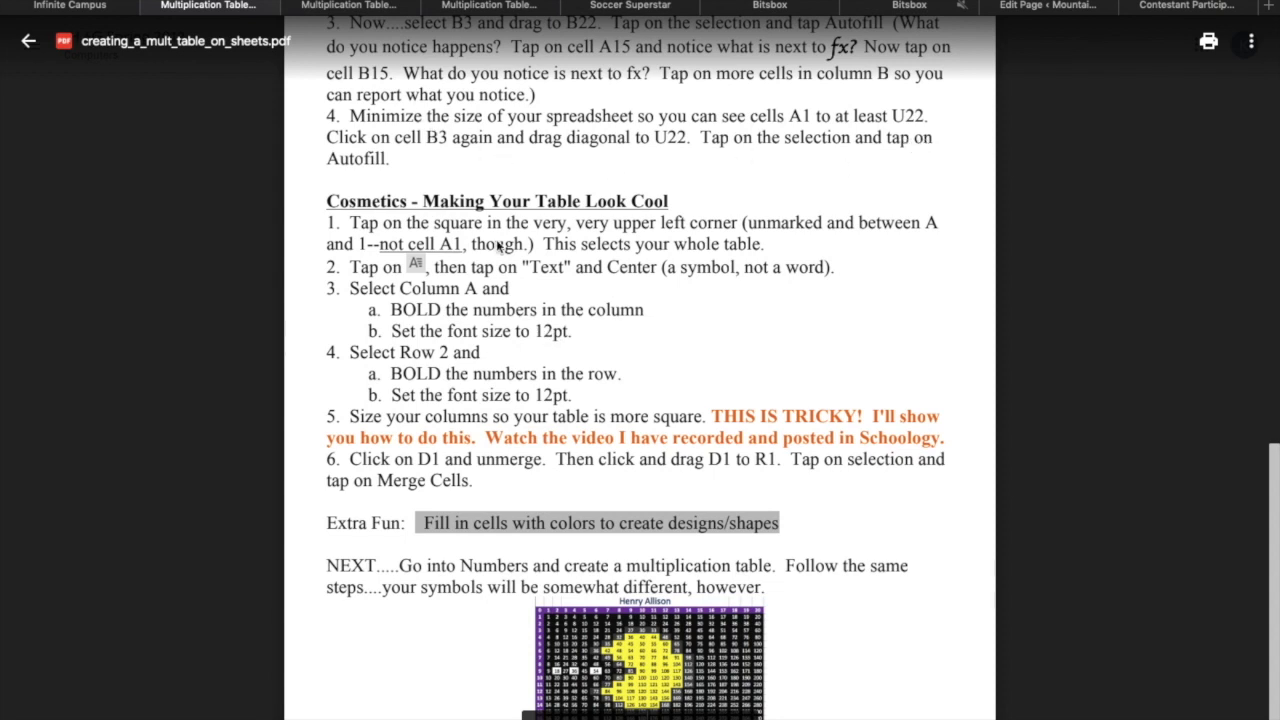
scroll(497, 244, down, 1)
click(378, 16)
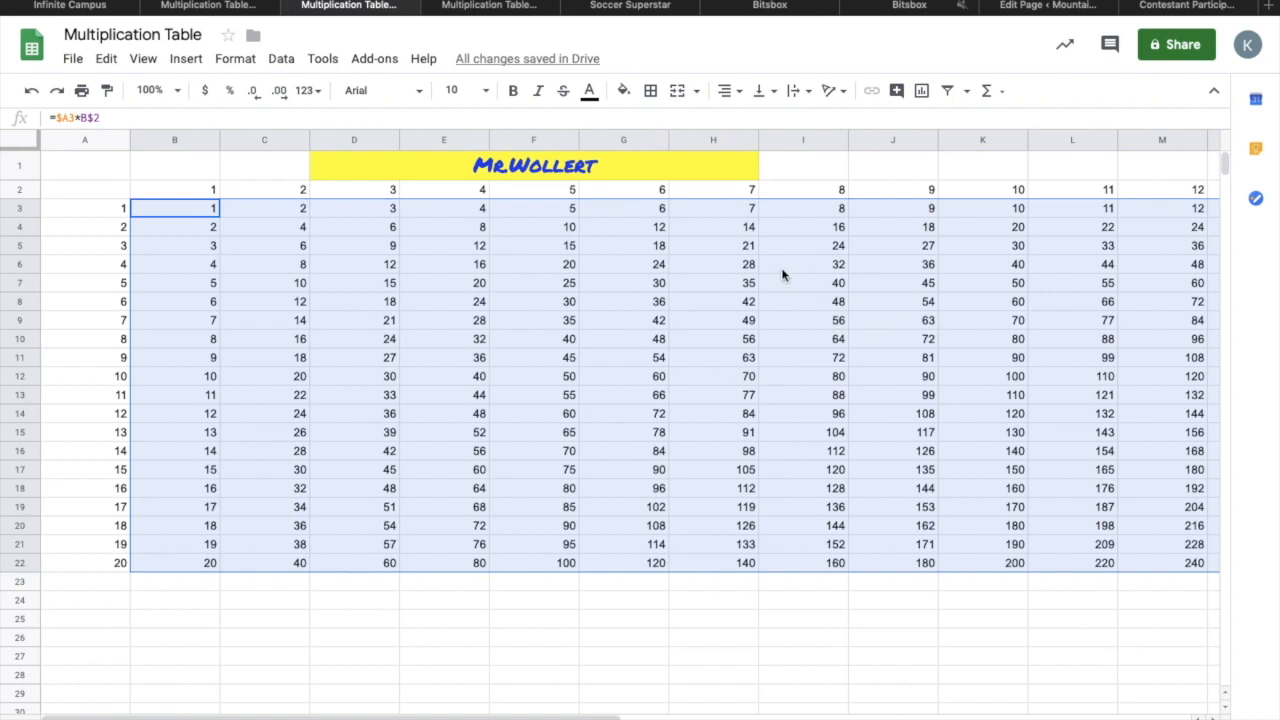
scroll(783, 273, right, 5)
click(647, 215)
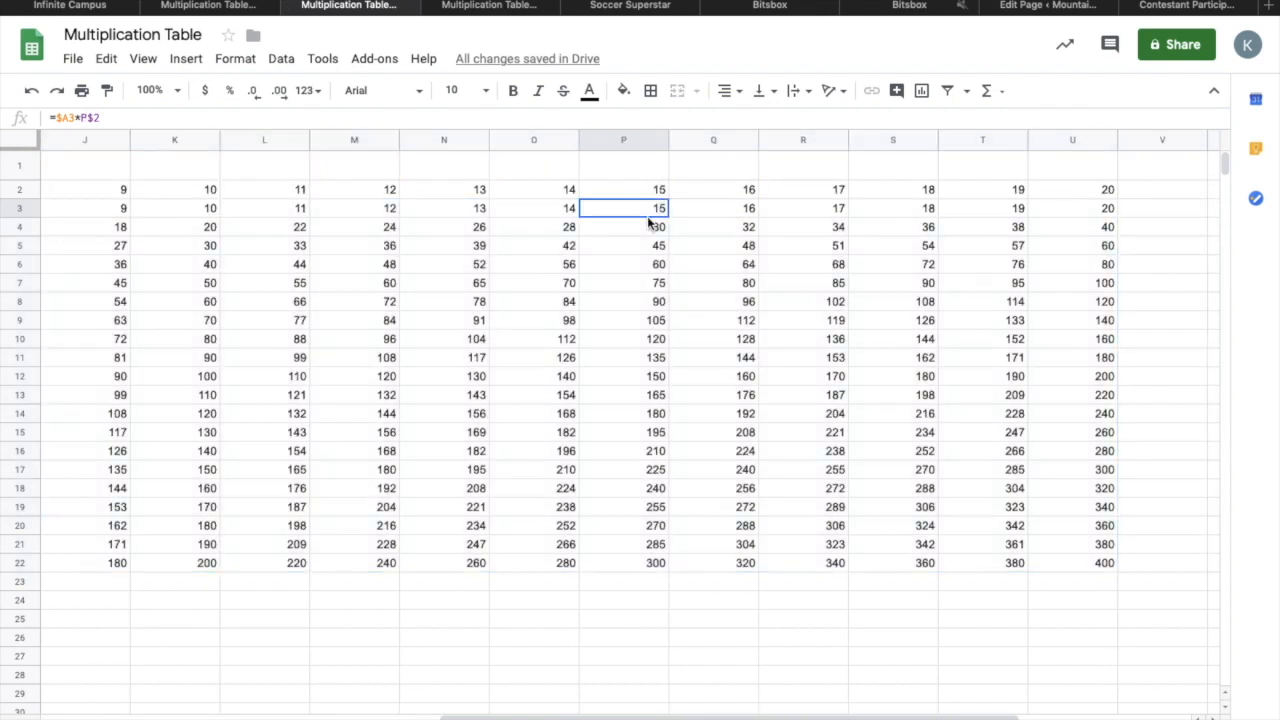
scroll(405, 410, left, 5)
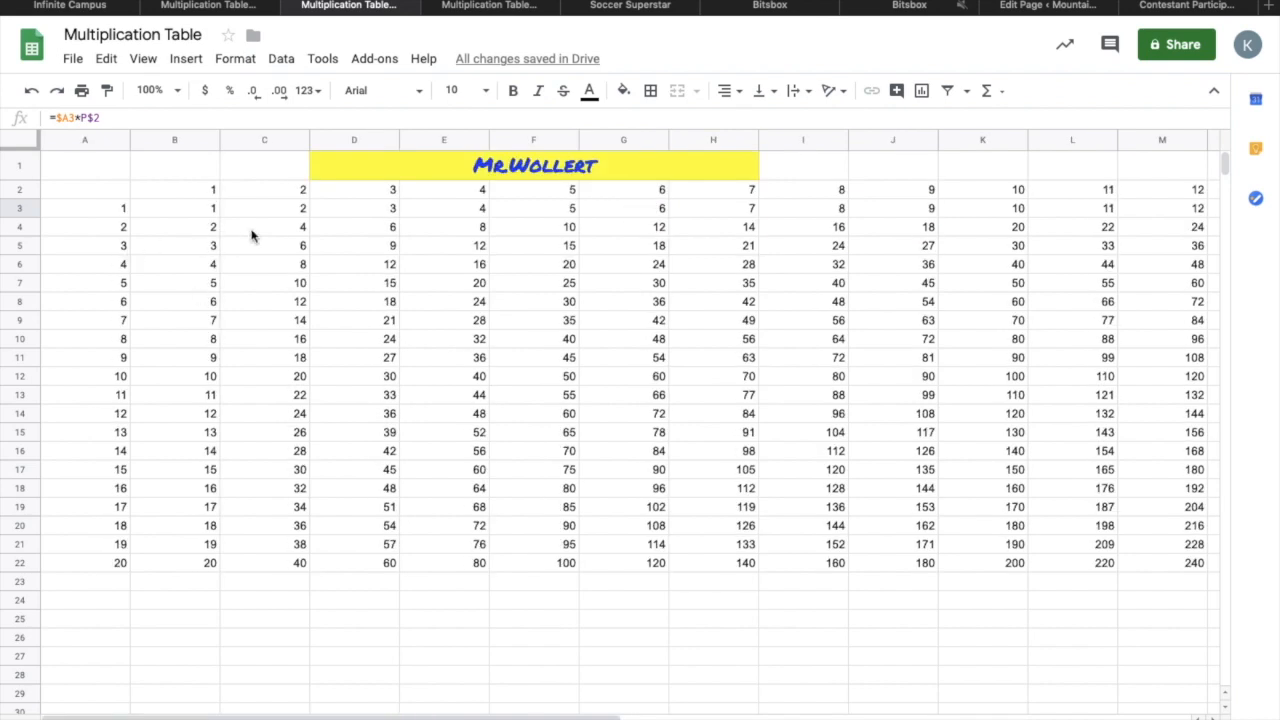
Step: Narrow columns A through U together so the whole multiplication table fits in view
click(85, 140)
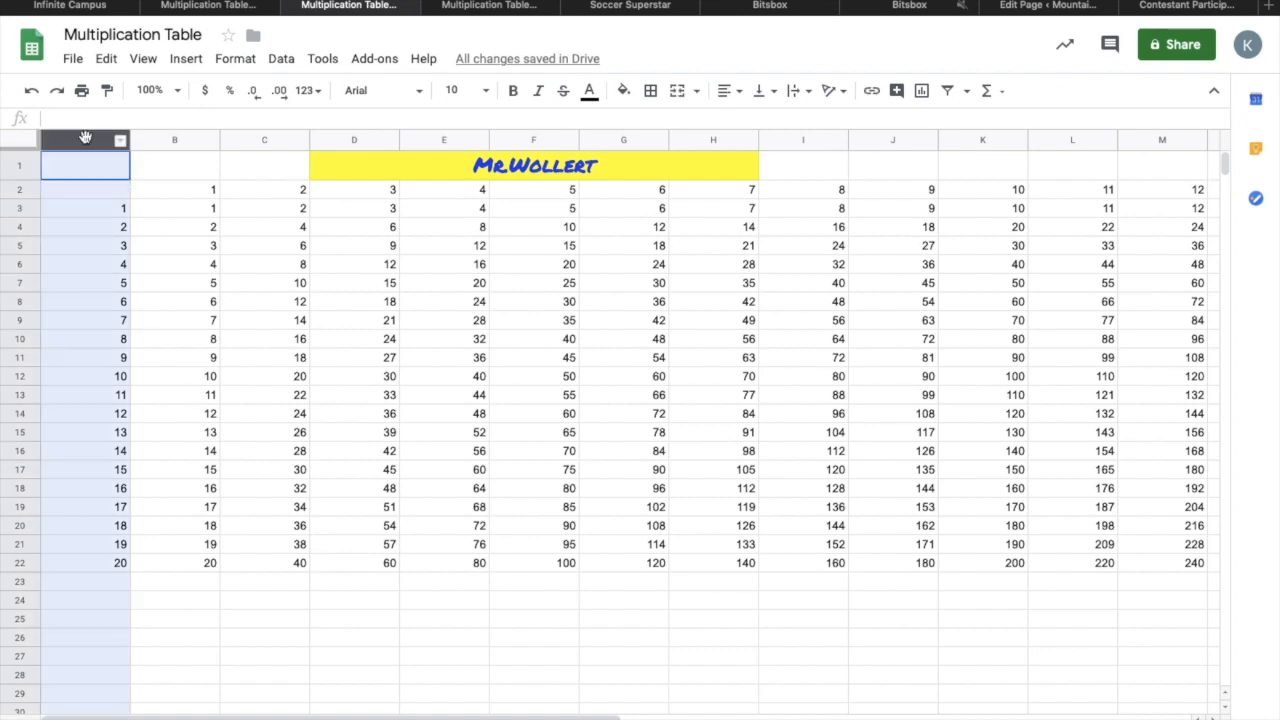
mouse_move(85, 137)
mouse_down()
mouse_move(155, 136)
mouse_move(102, 142)
mouse_up()
drag(102, 142, 1214, 171)
drag(1135, 165, 749, 149)
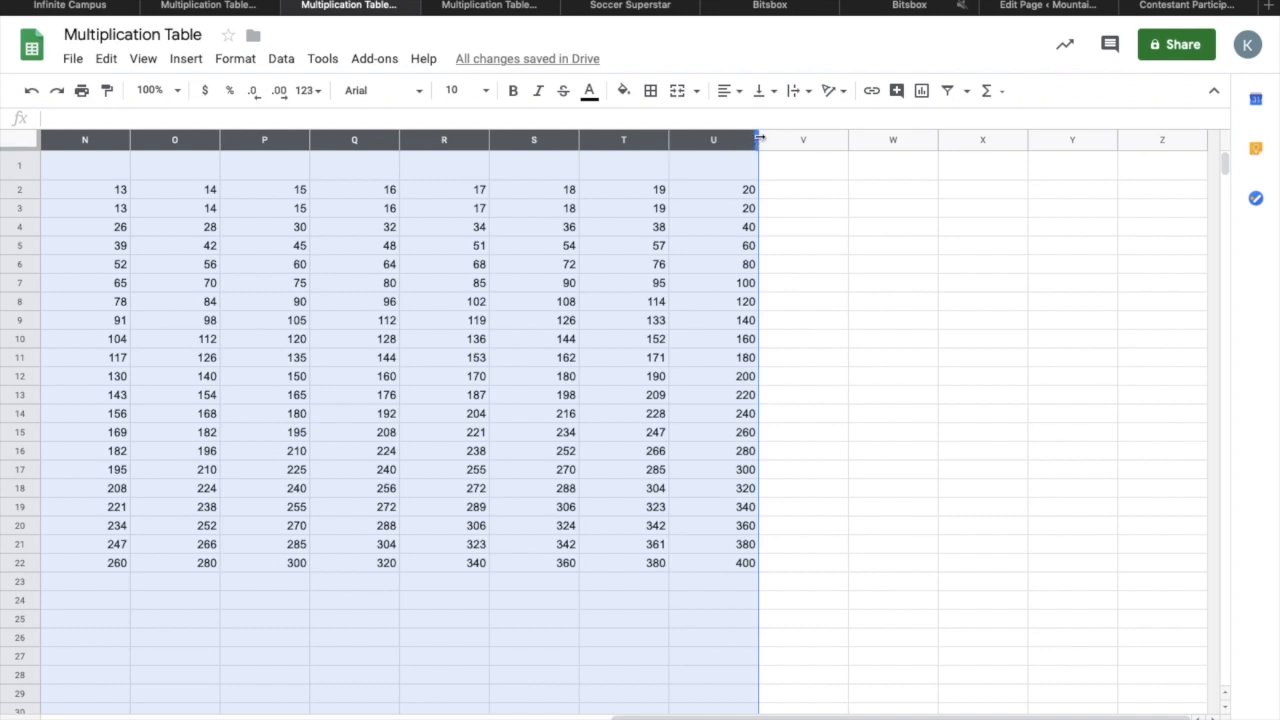
drag(760, 138, 723, 147)
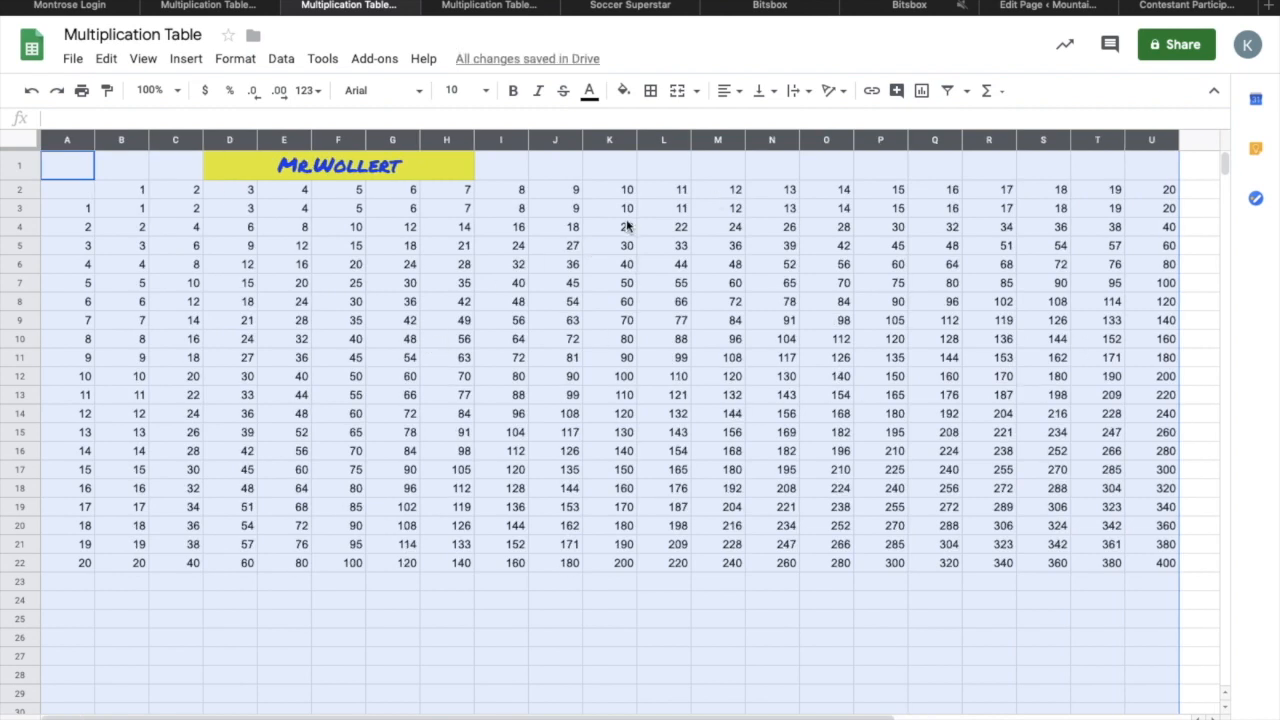
click(421, 365)
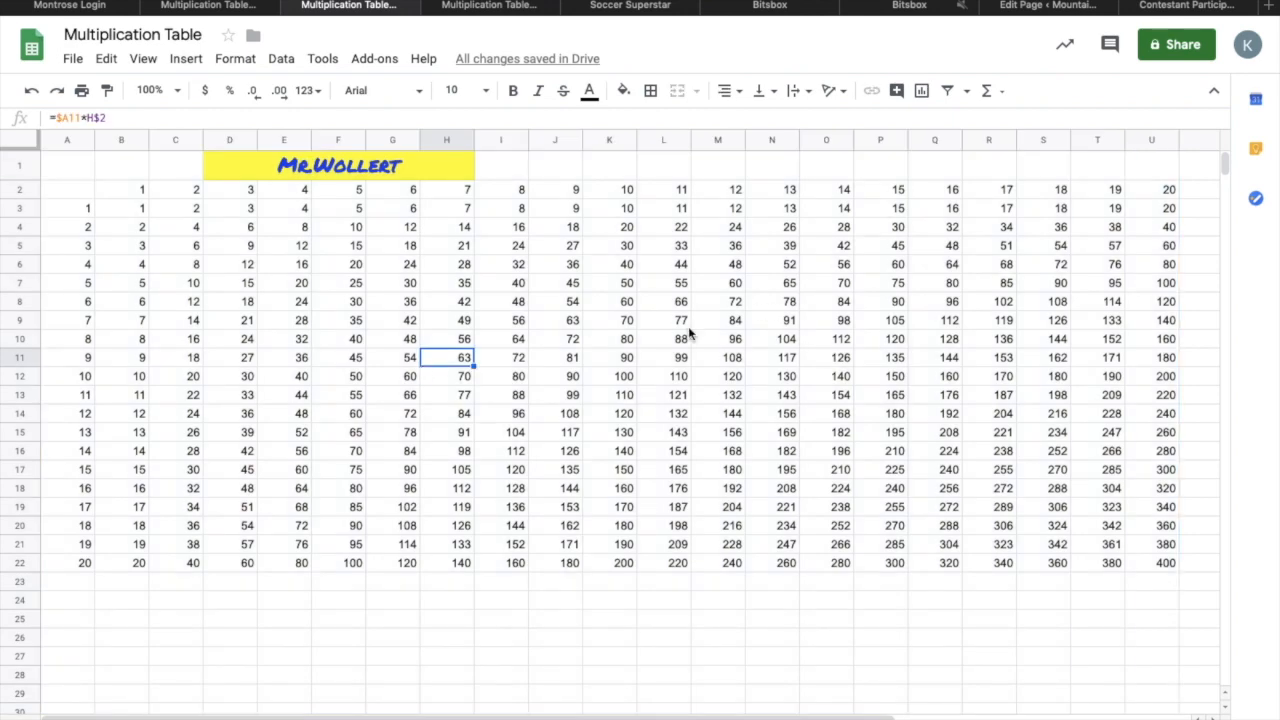
click(127, 197)
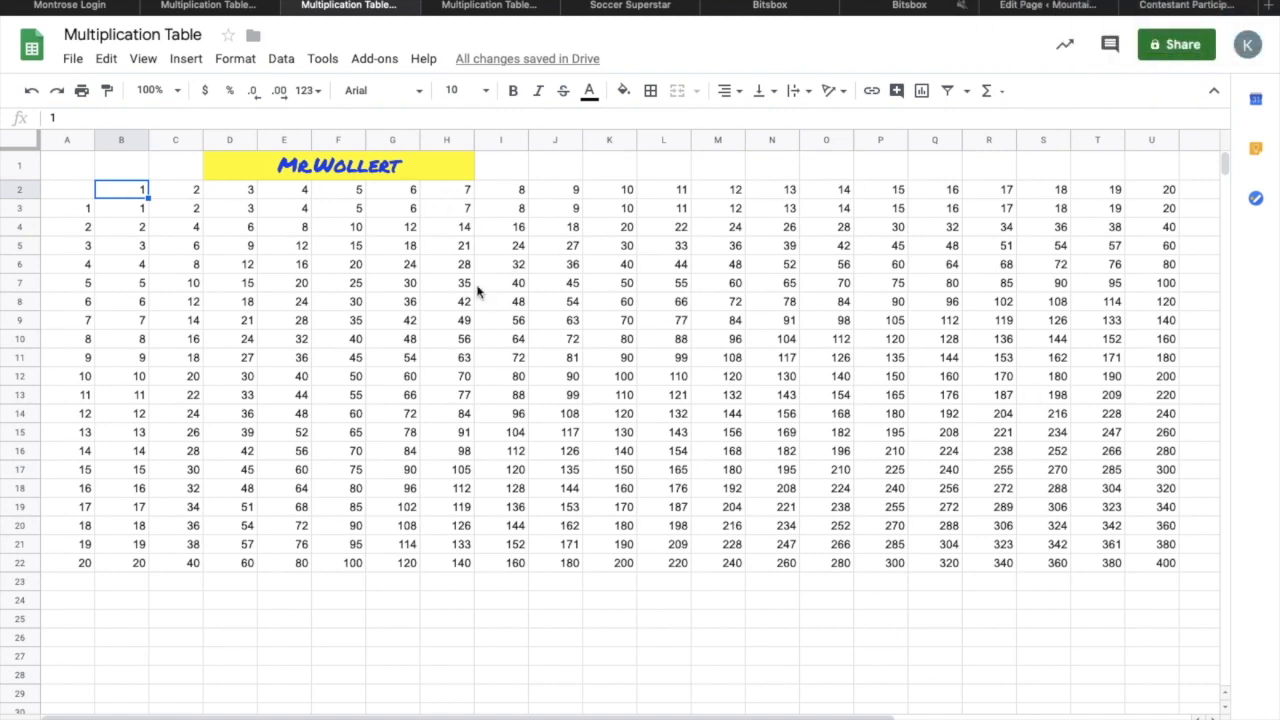
Step: Check the PDF's whole-table selection and centering instructions and center-align every cell in the sheet
click(263, 8)
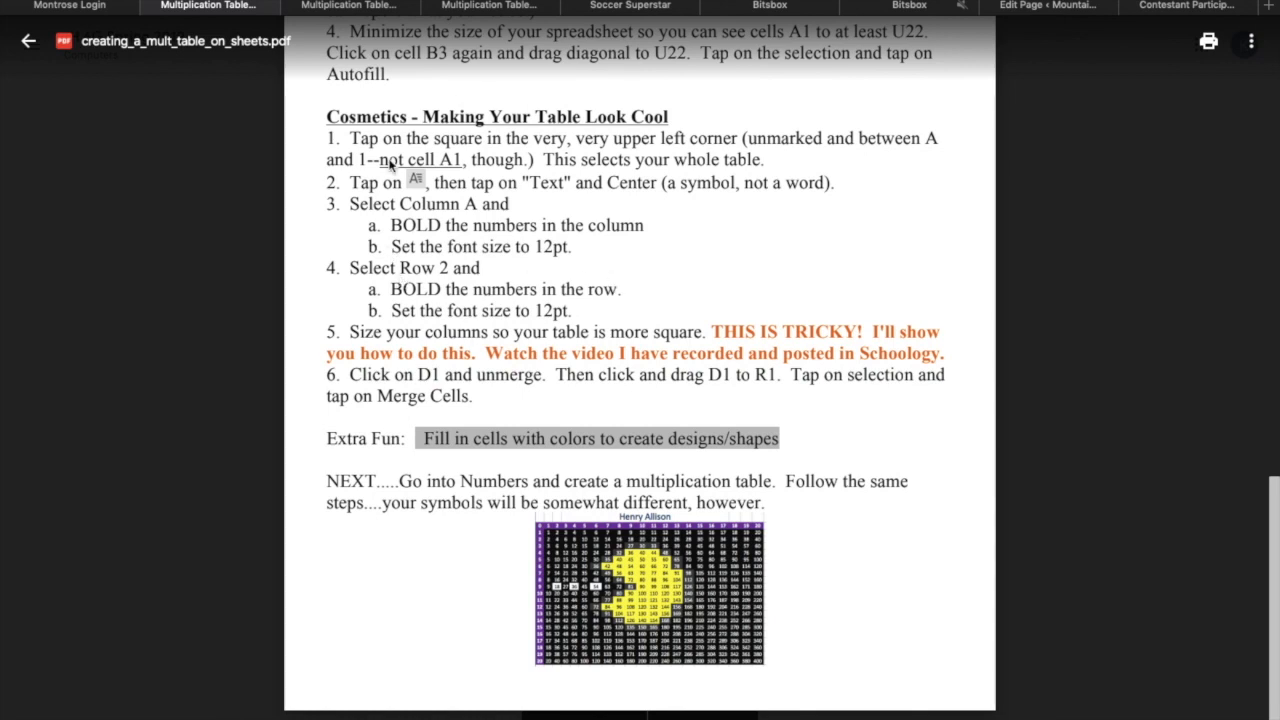
scroll(668, 170, up, 1)
click(372, 7)
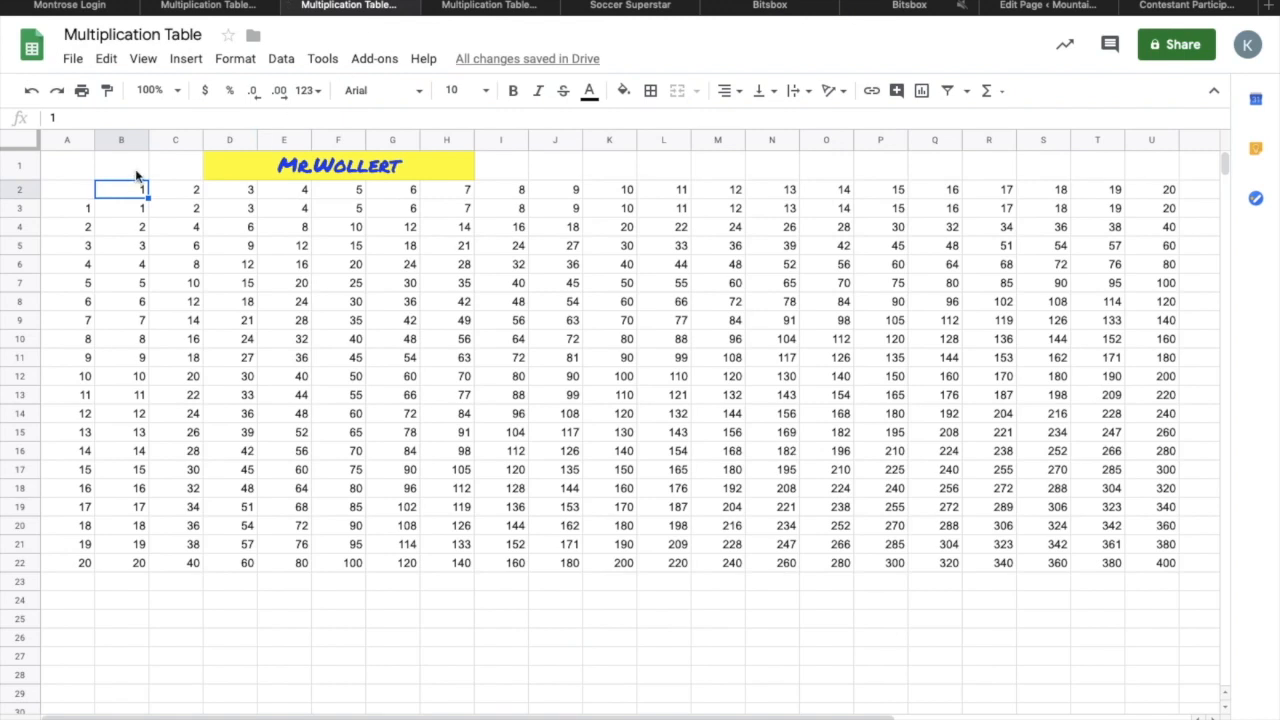
click(69, 168)
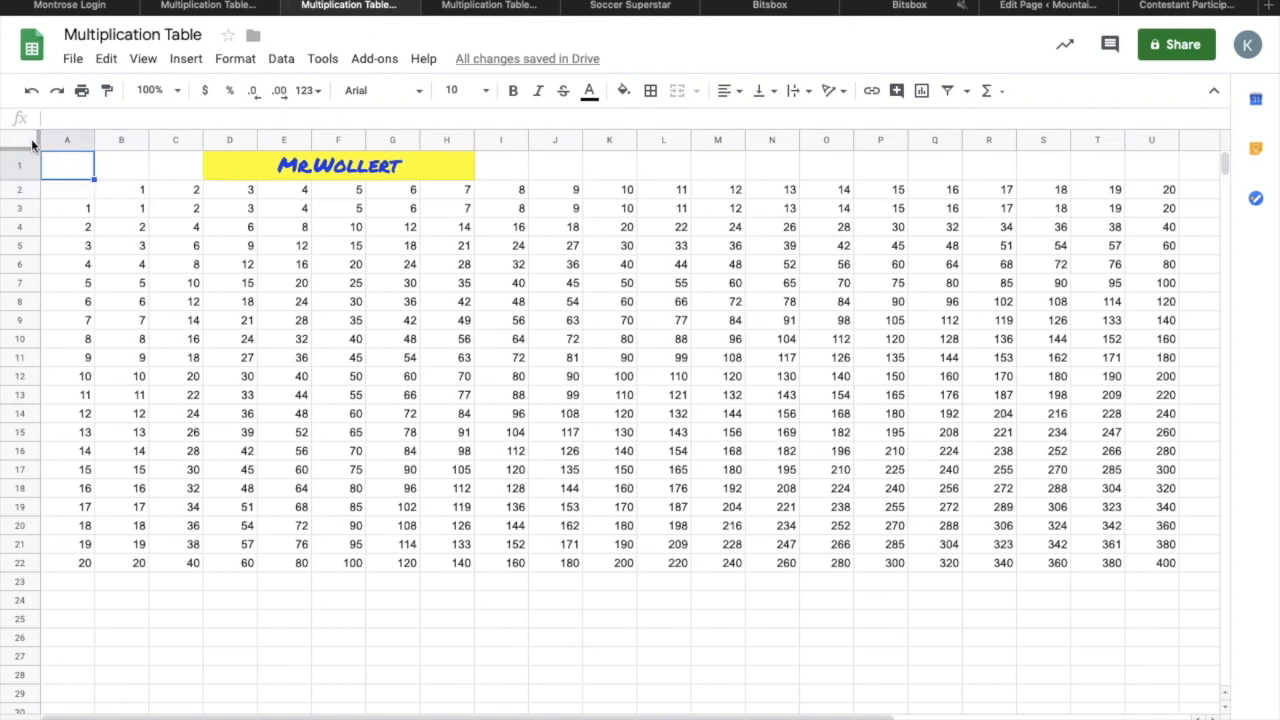
click(31, 140)
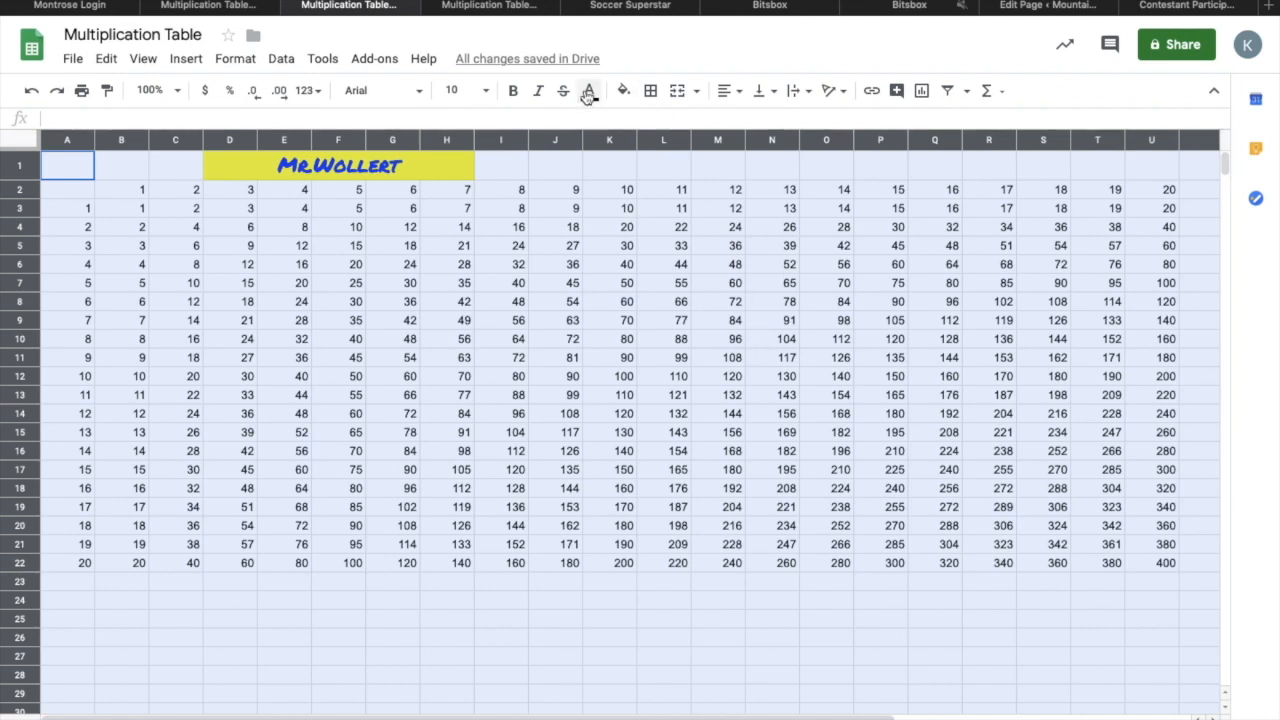
click(746, 99)
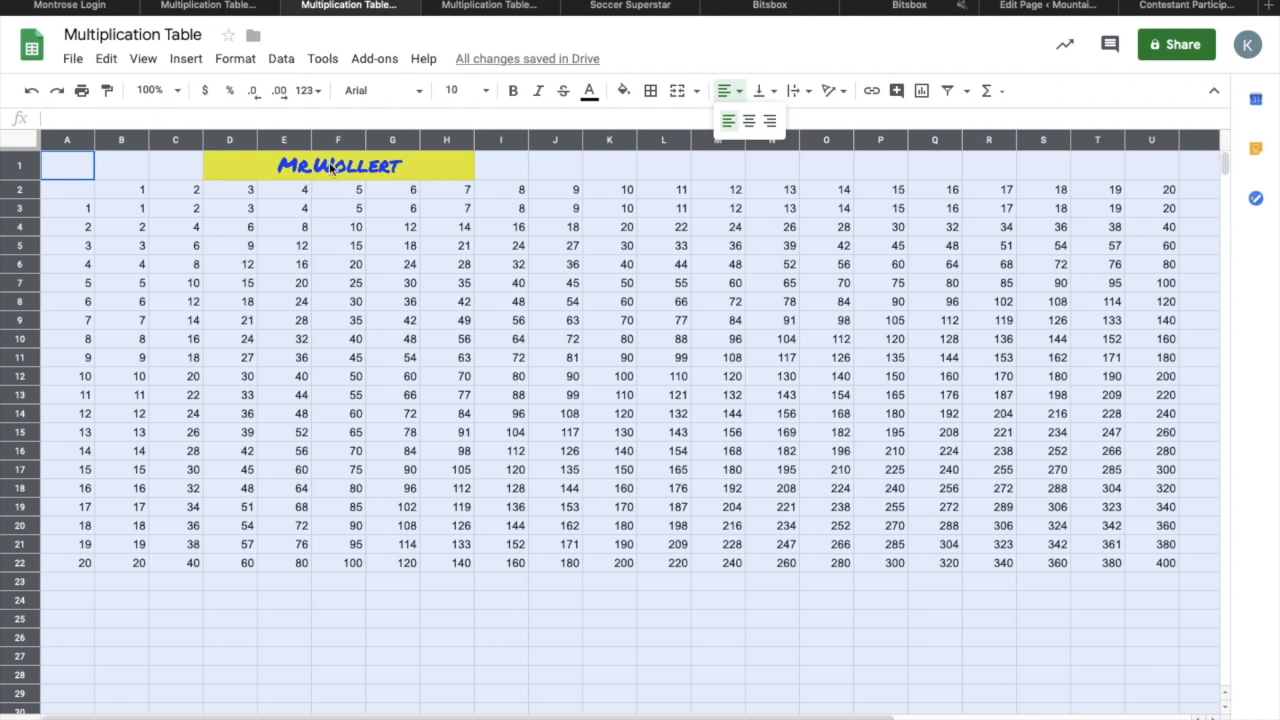
click(749, 122)
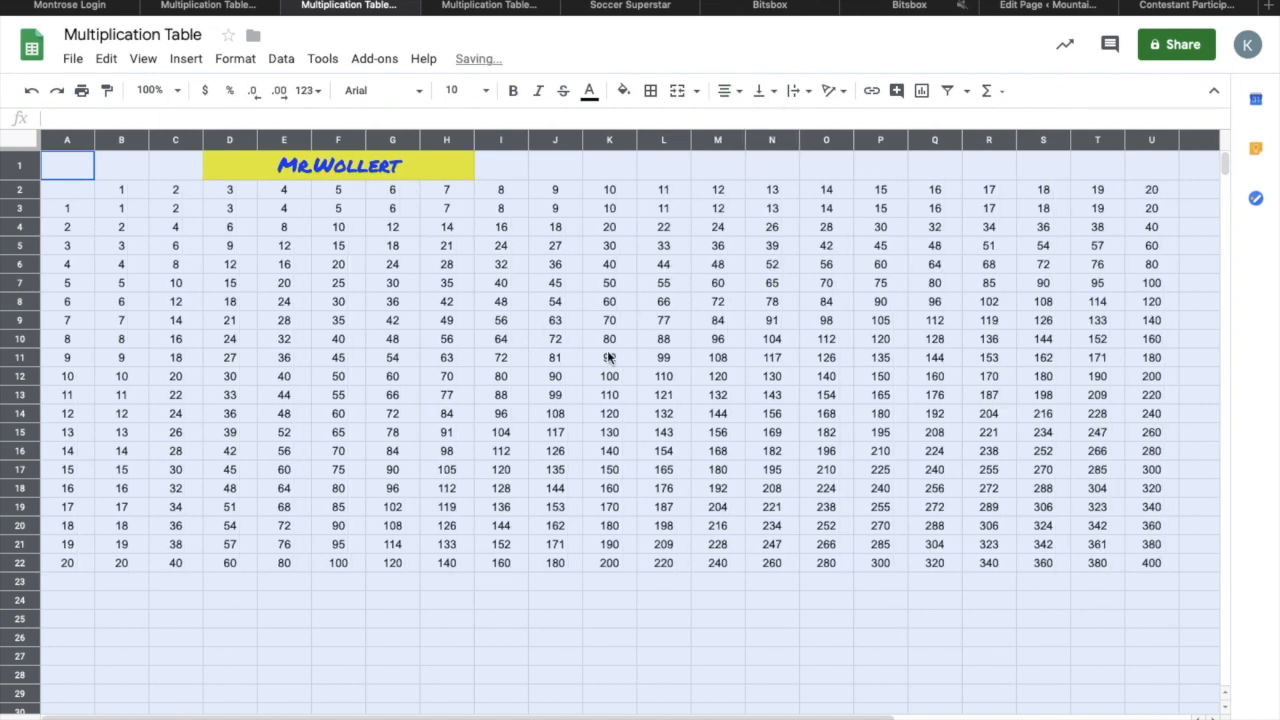
click(421, 453)
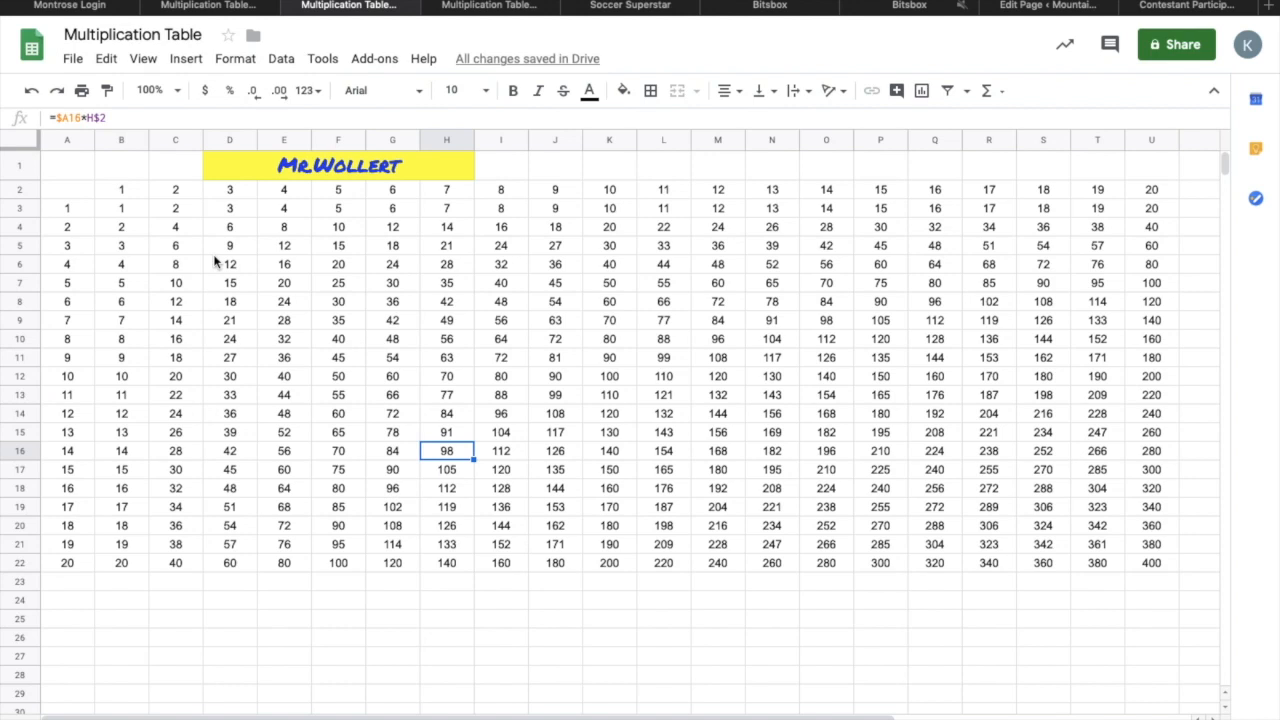
Step: Examine the header numbers across A2:U2 and down A3:A22
click(84, 193)
drag(84, 193, 1139, 197)
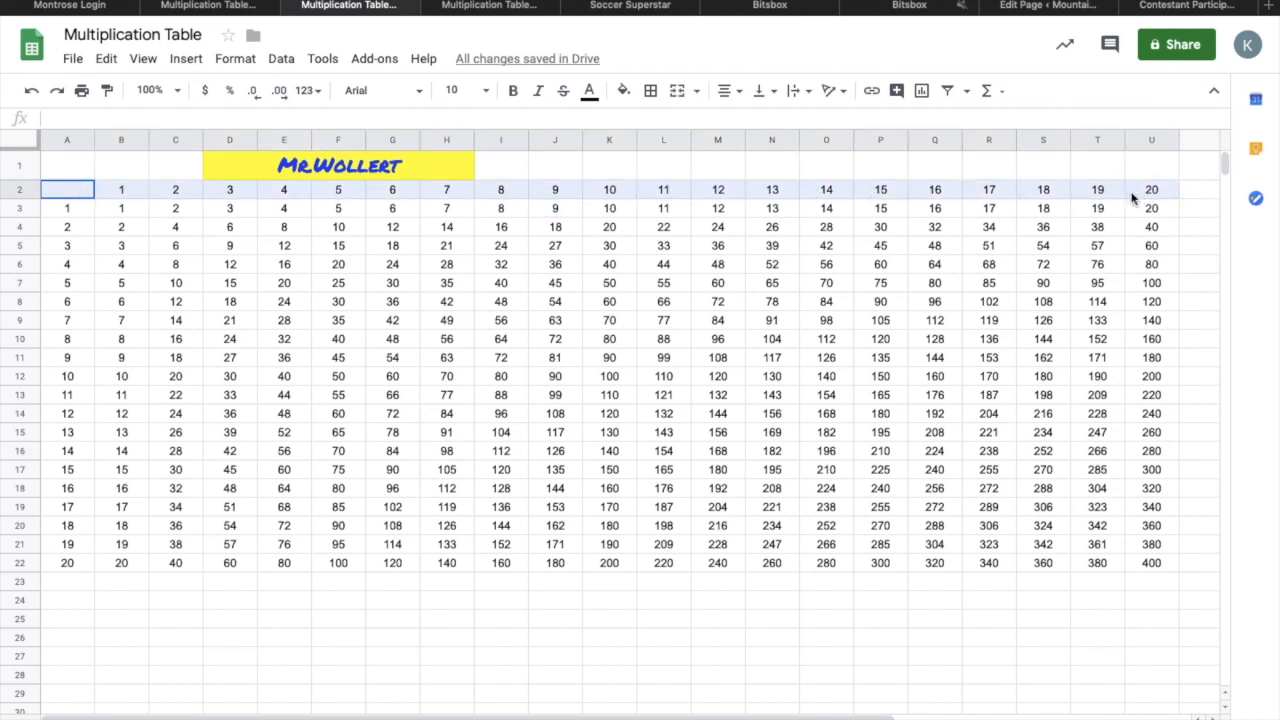
drag(80, 208, 88, 571)
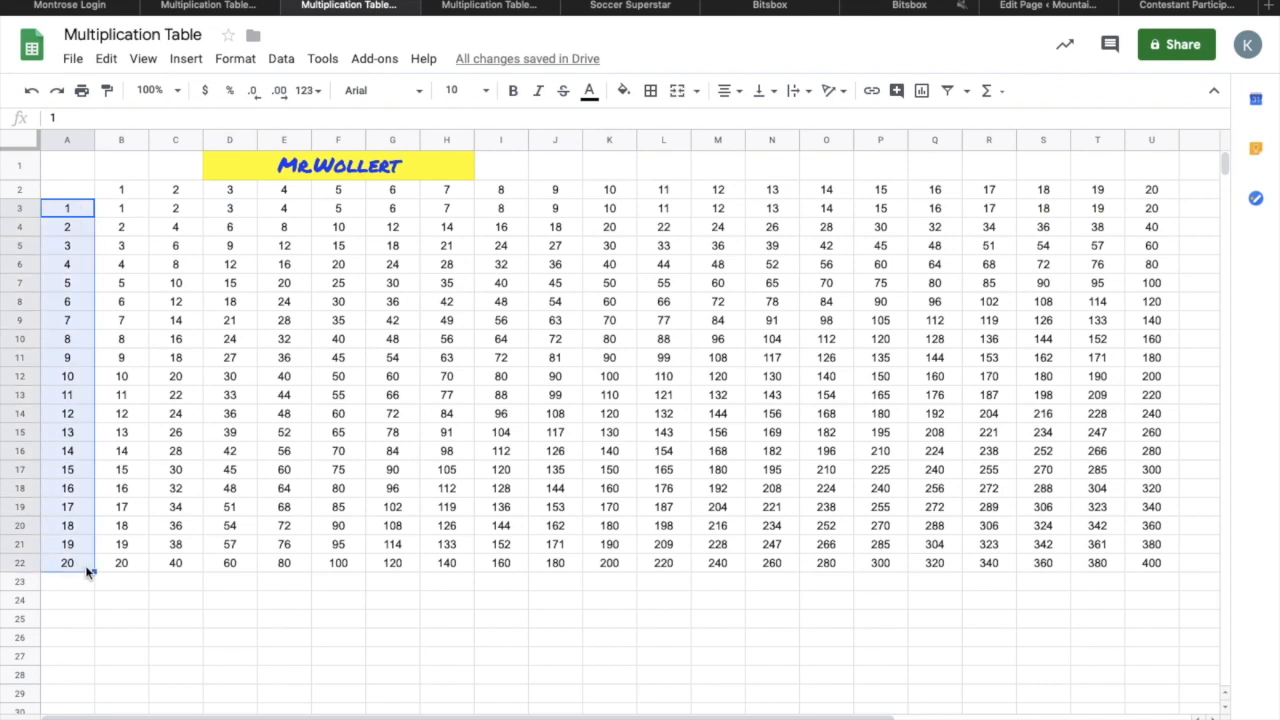
click(84, 436)
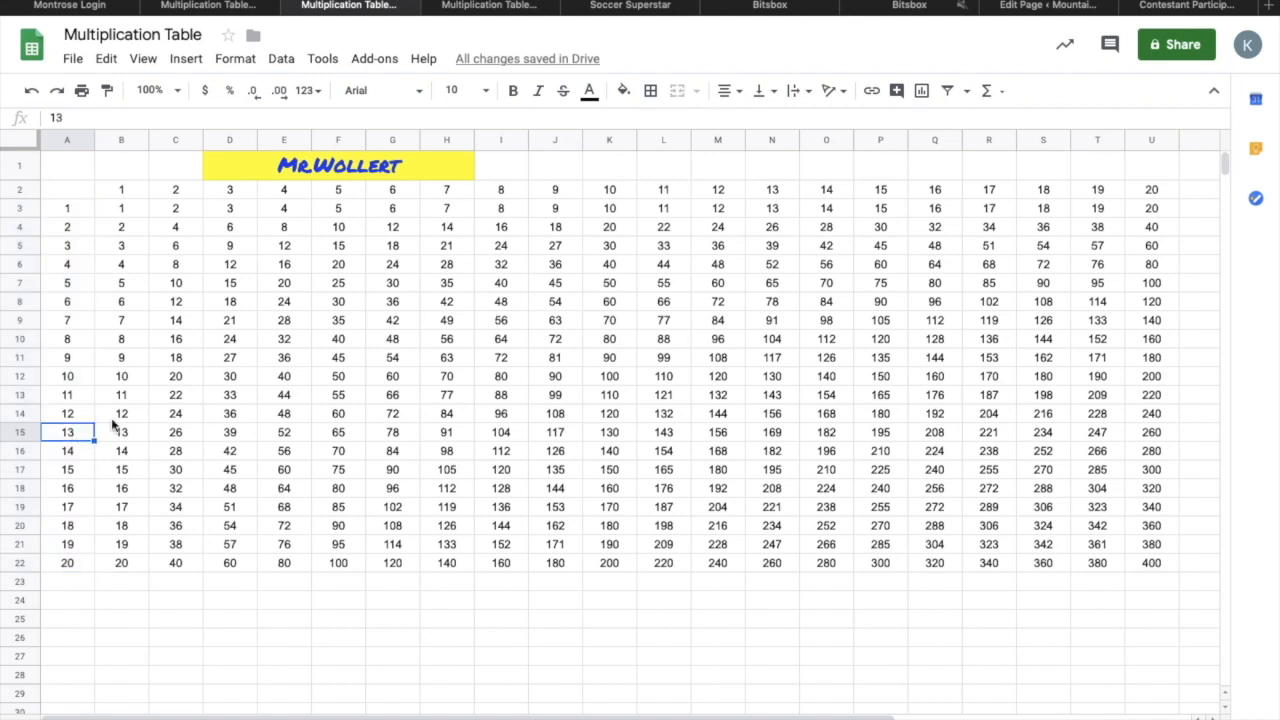
click(564, 196)
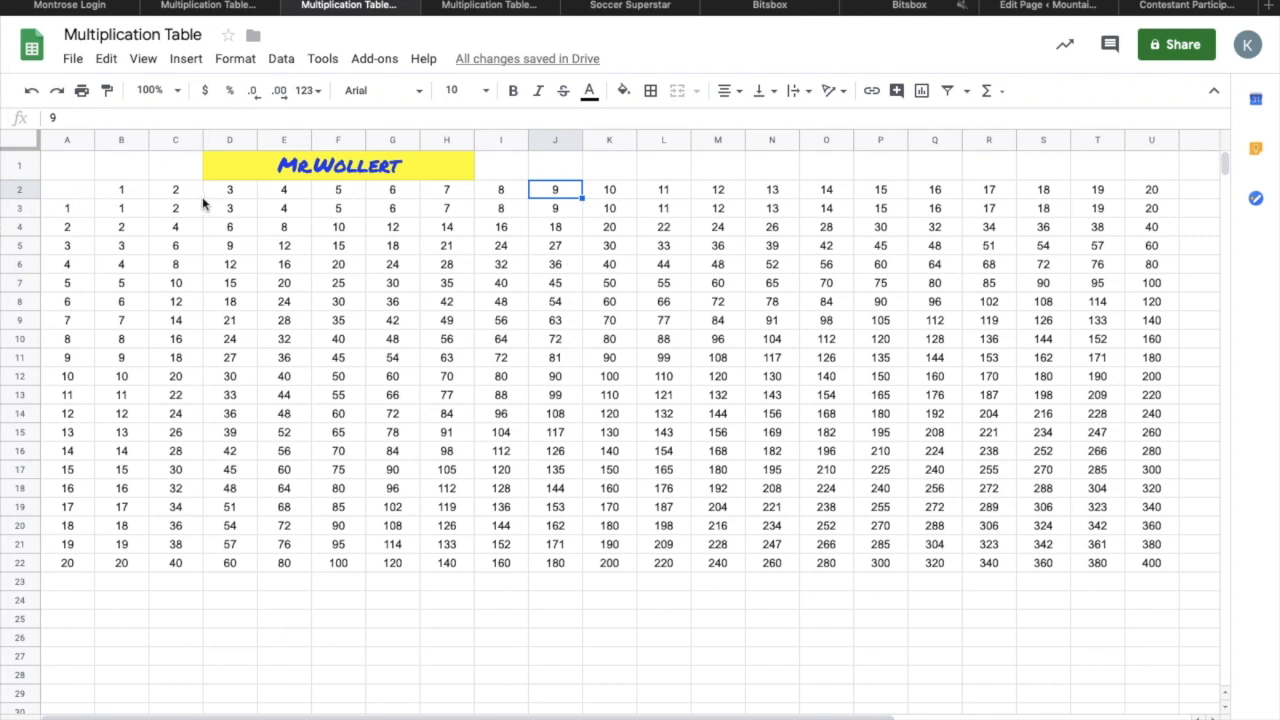
Step: Format all of row 2 in bold with a font size of 14
click(18, 190)
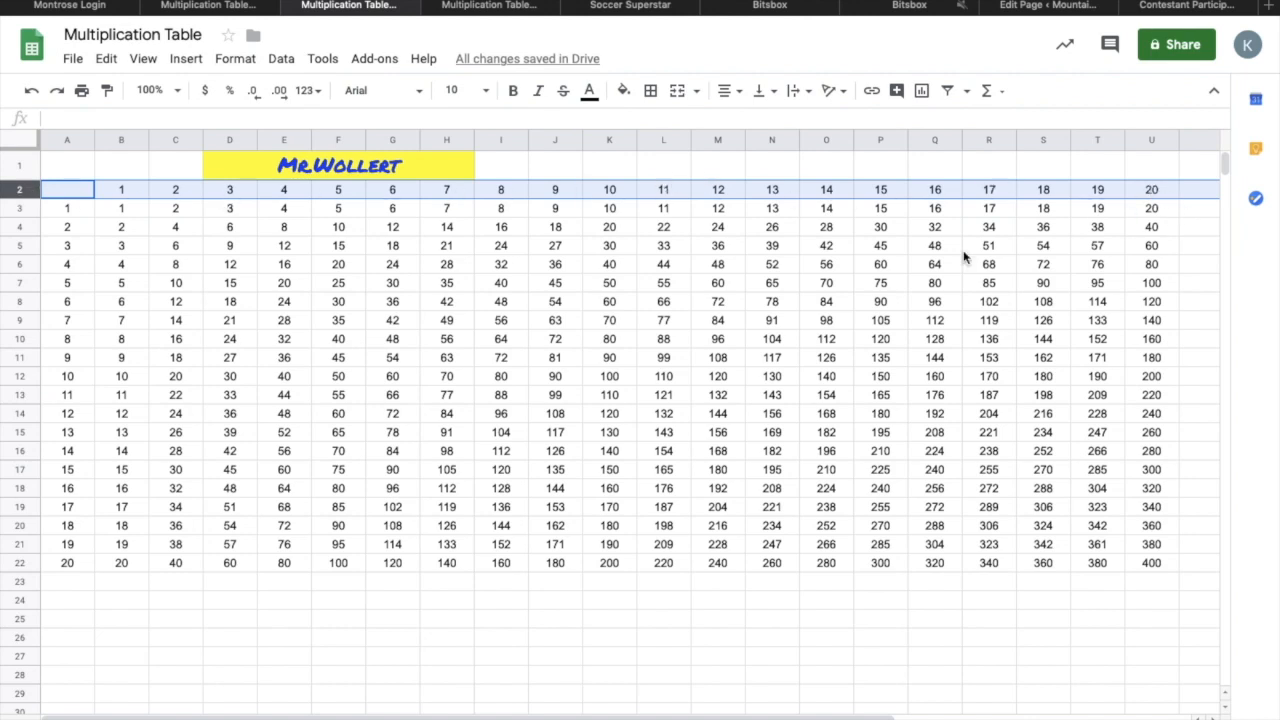
click(490, 97)
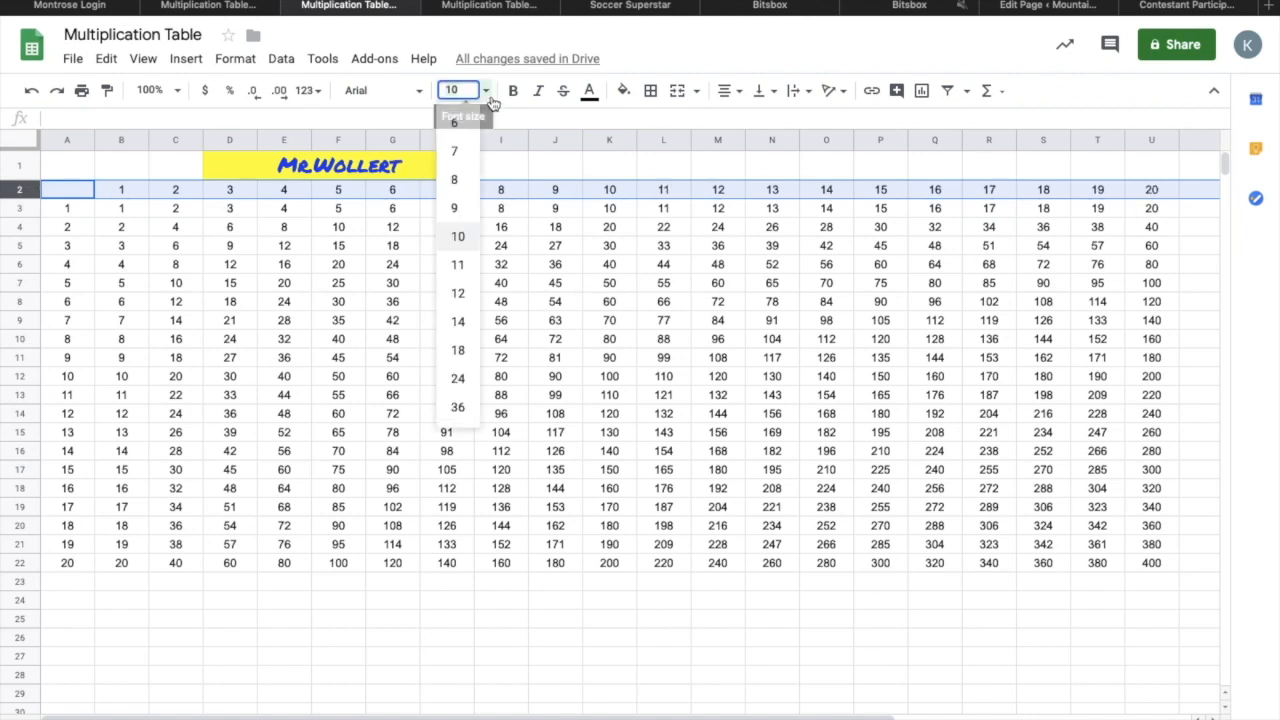
click(458, 320)
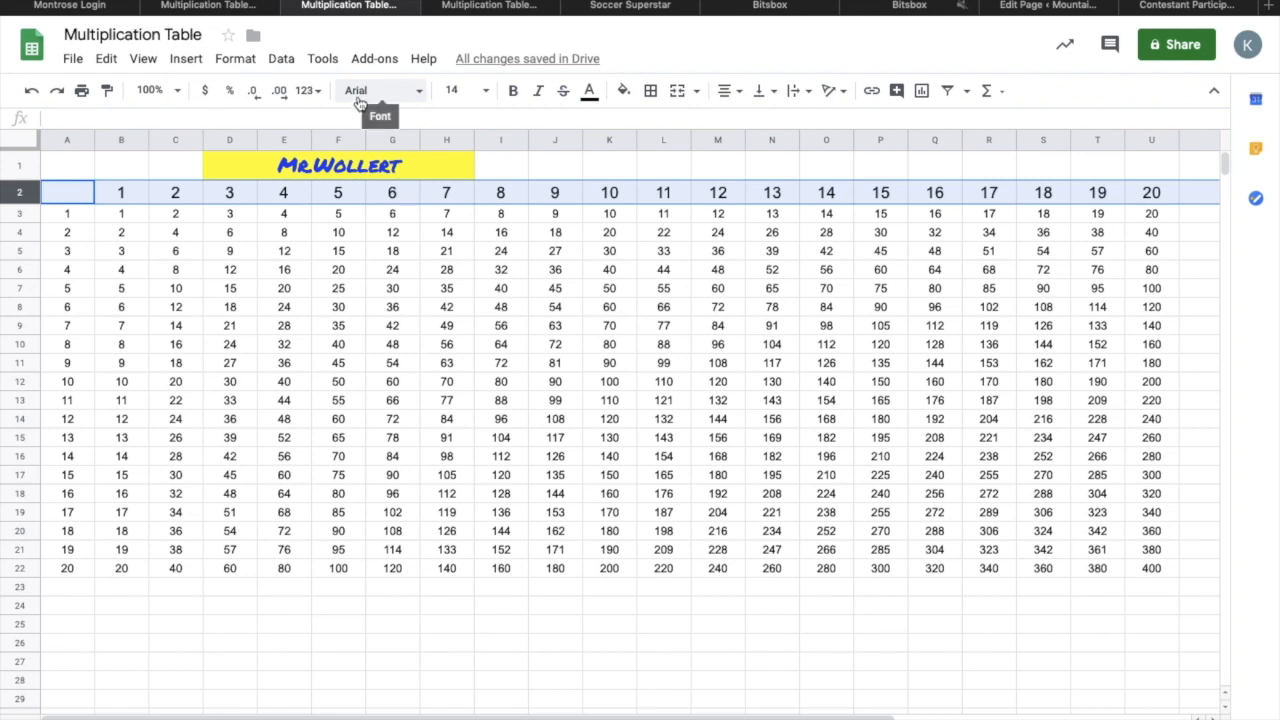
click(520, 94)
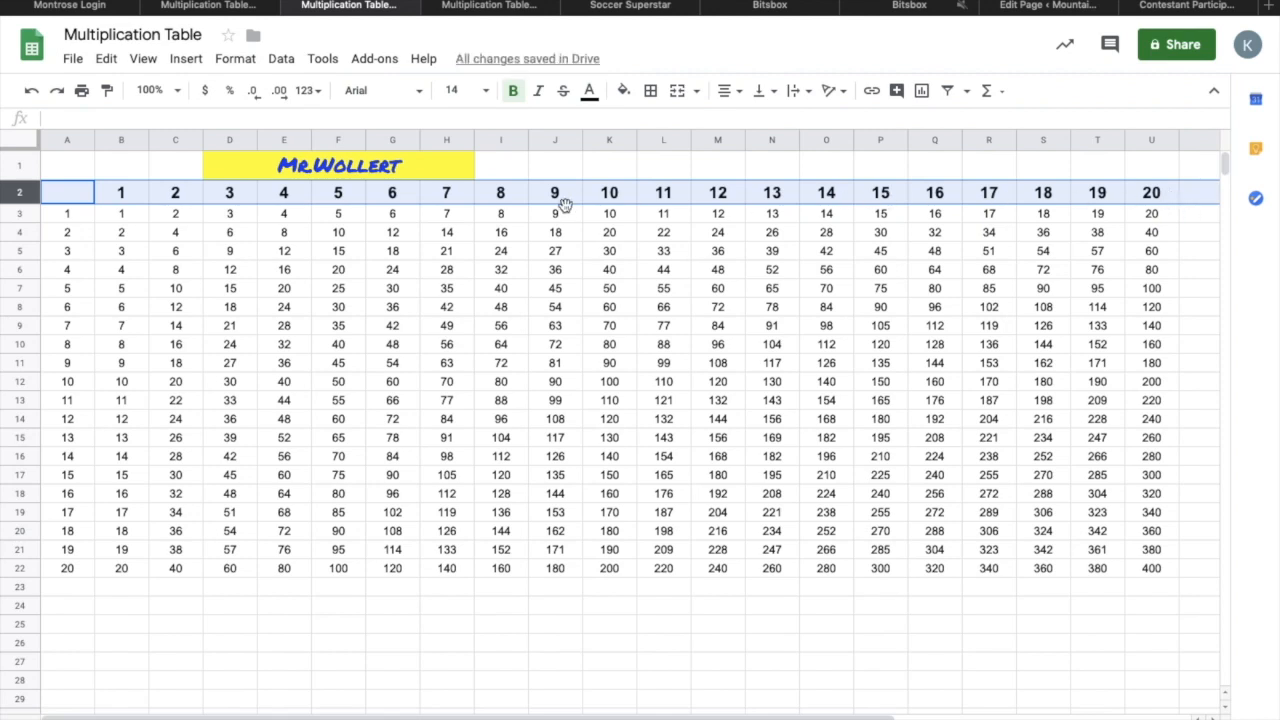
Step: Format all of column A in bold with a font size of 14
click(78, 217)
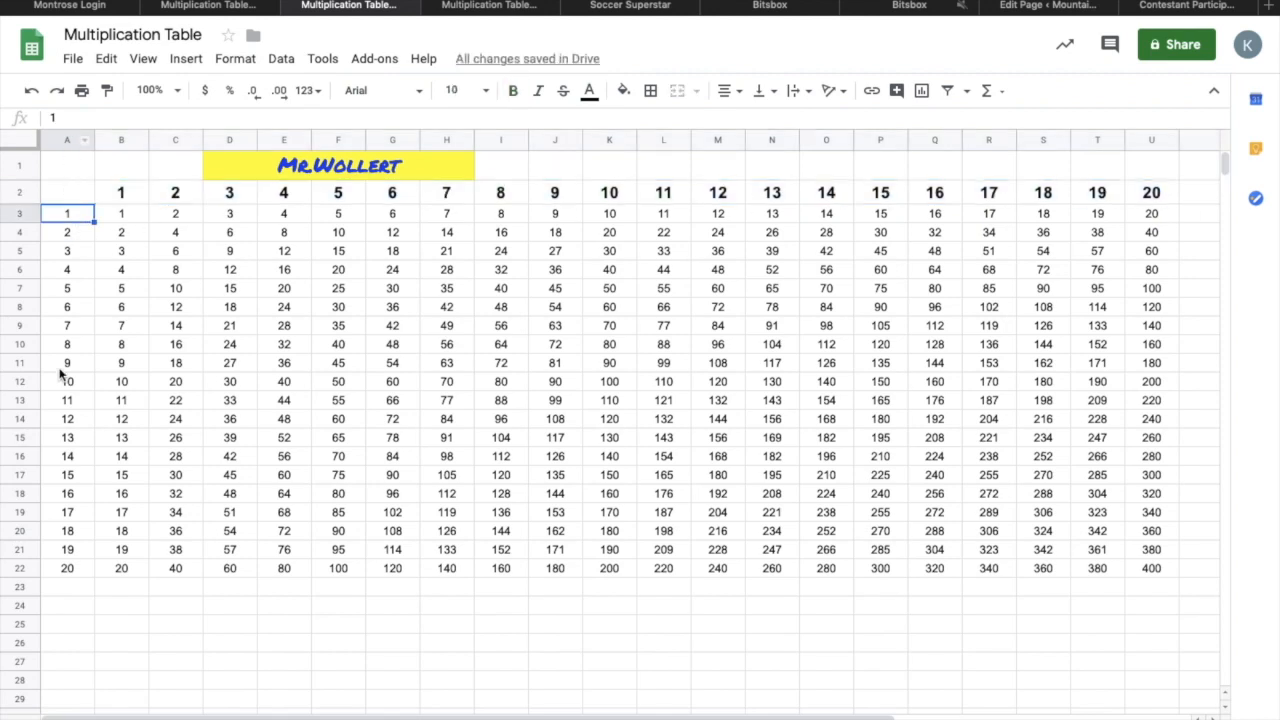
click(67, 142)
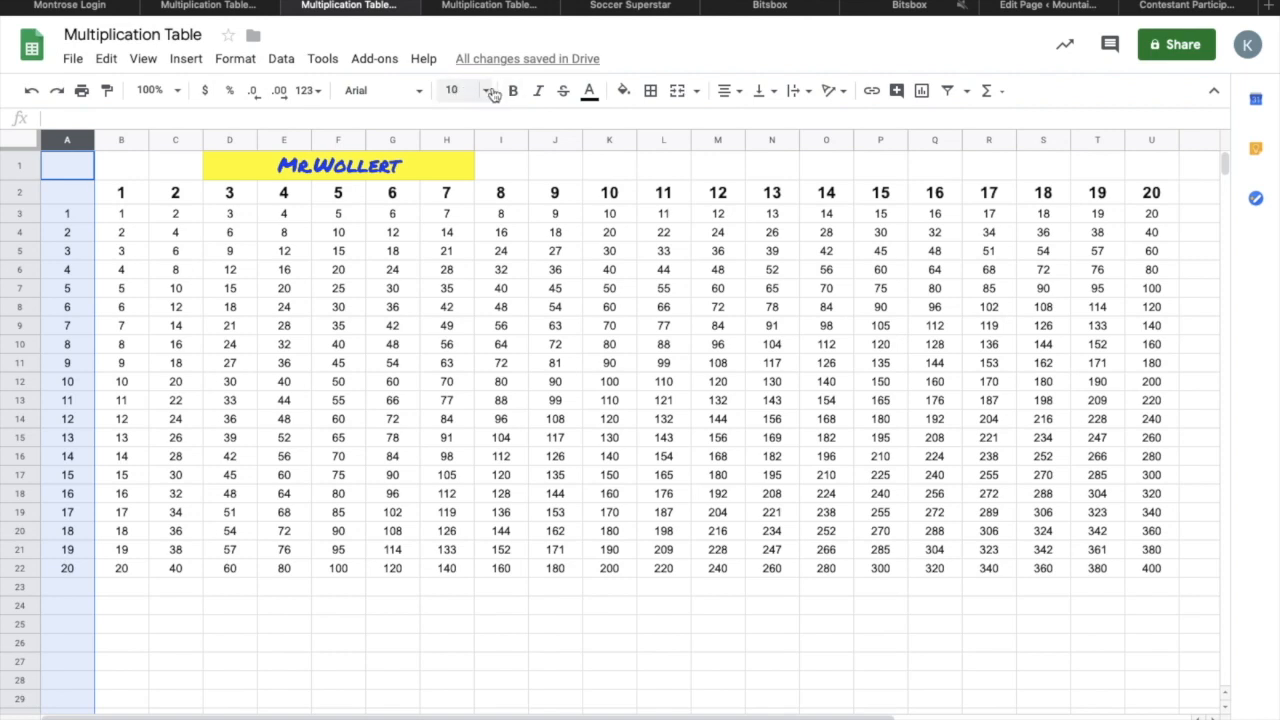
click(488, 91)
click(457, 321)
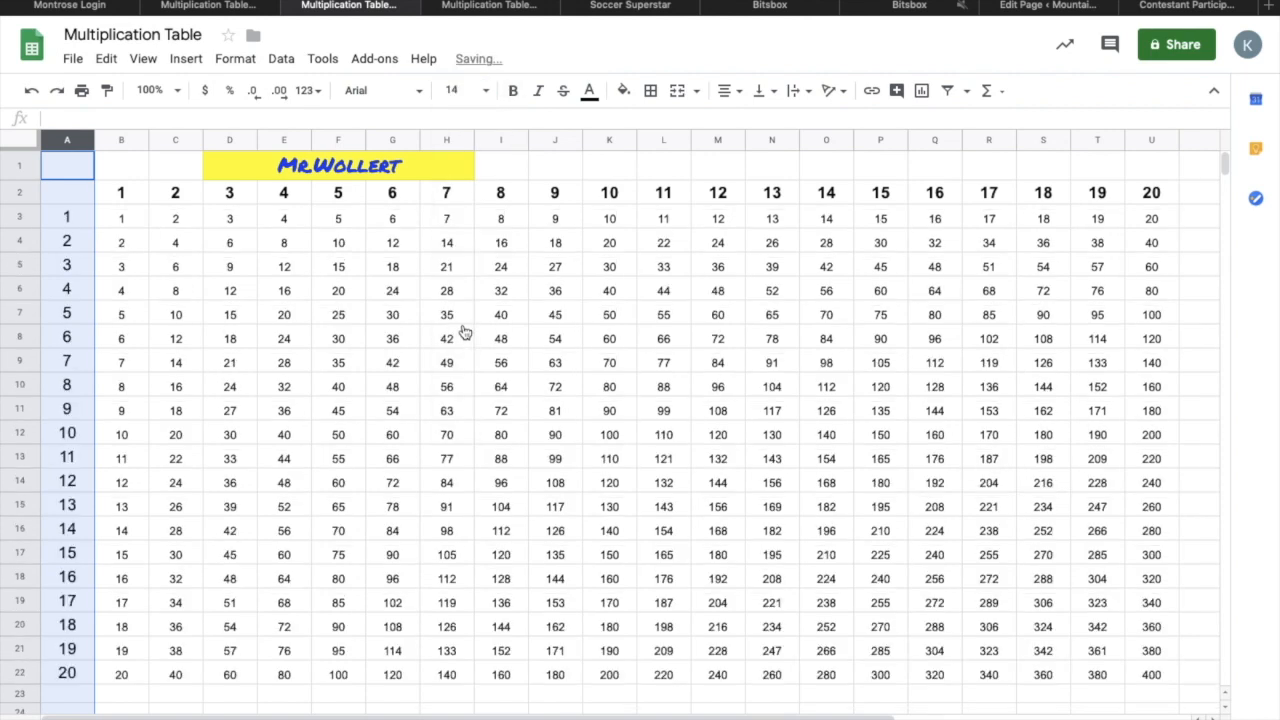
click(513, 91)
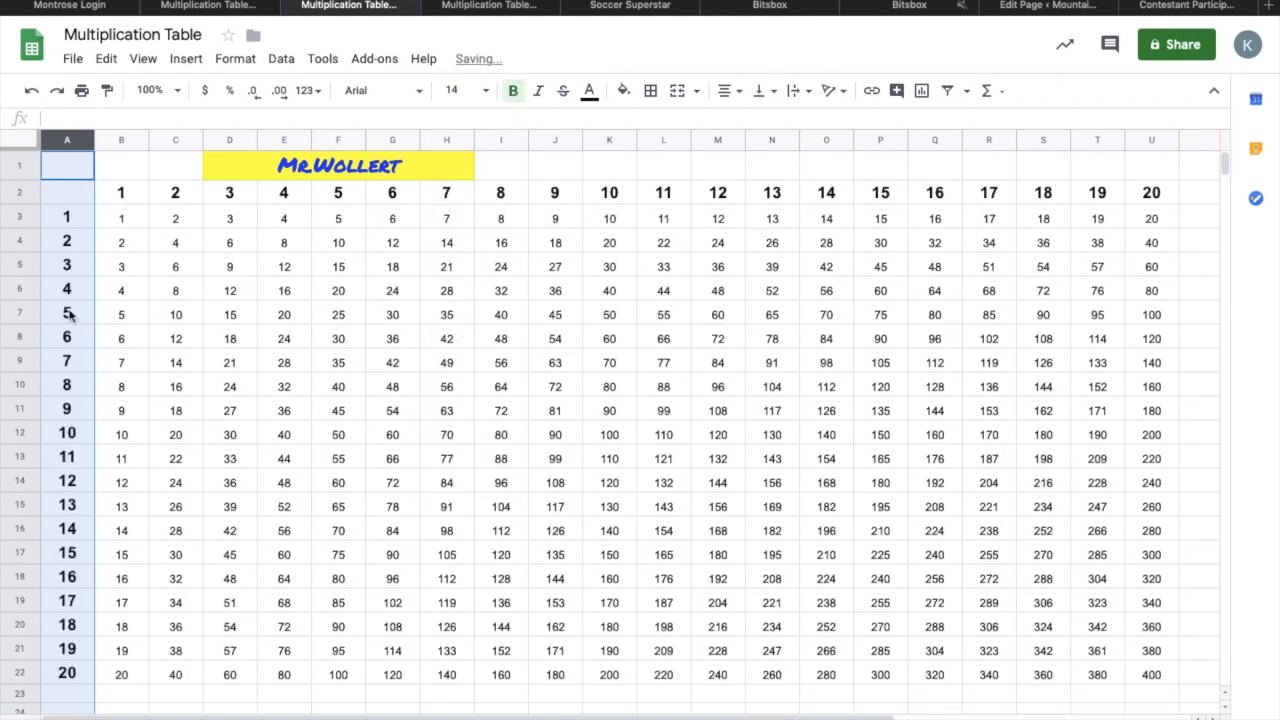
click(101, 226)
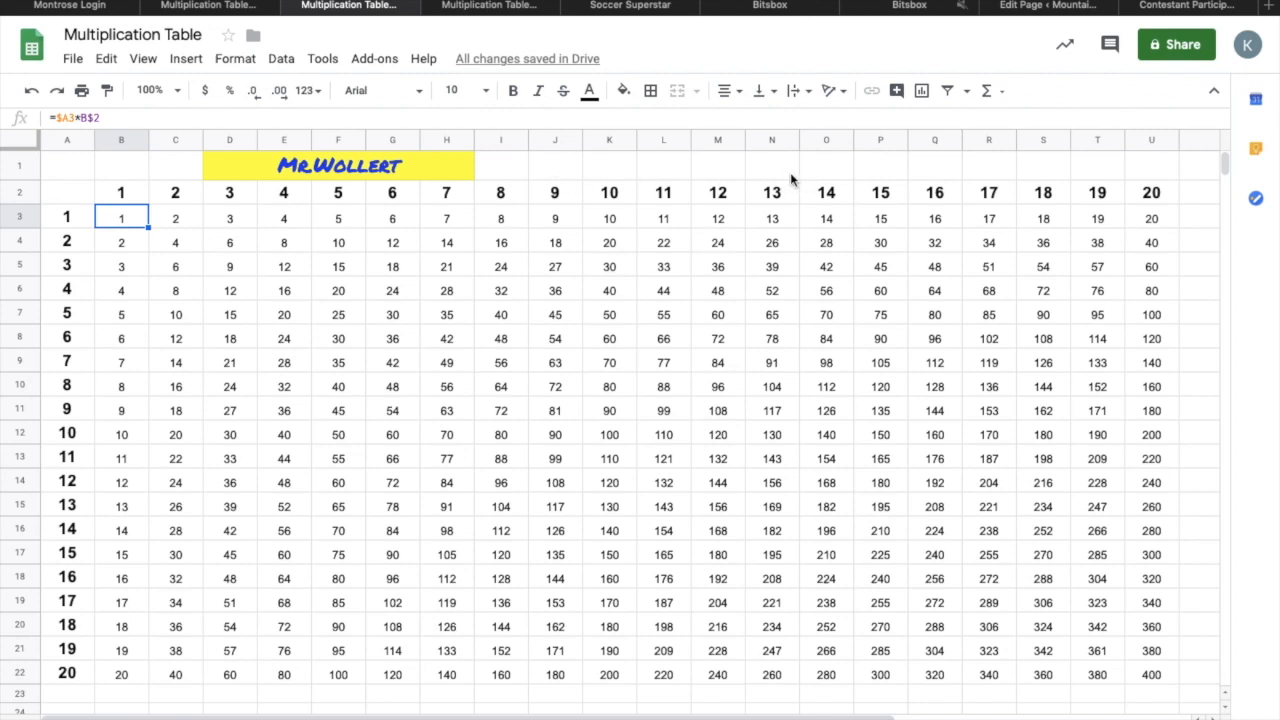
Step: Examine the span of columns D through R that the title in row 1 has to cover
click(436, 170)
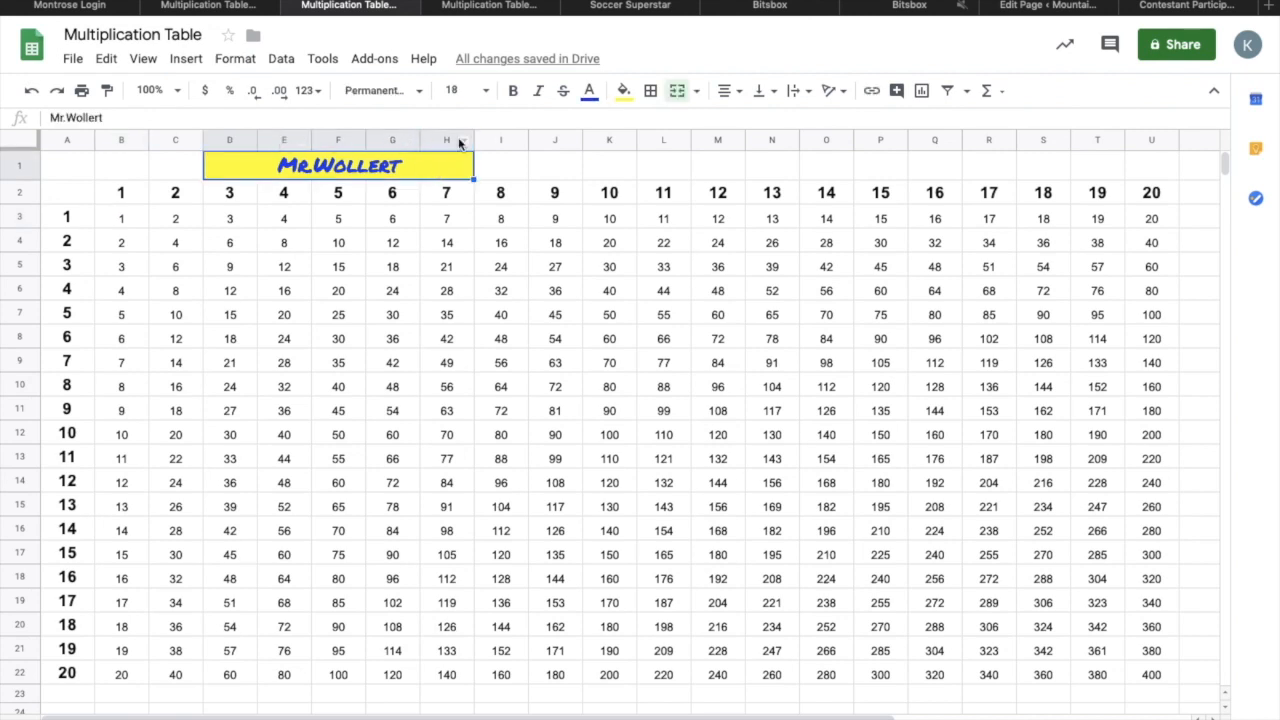
click(439, 138)
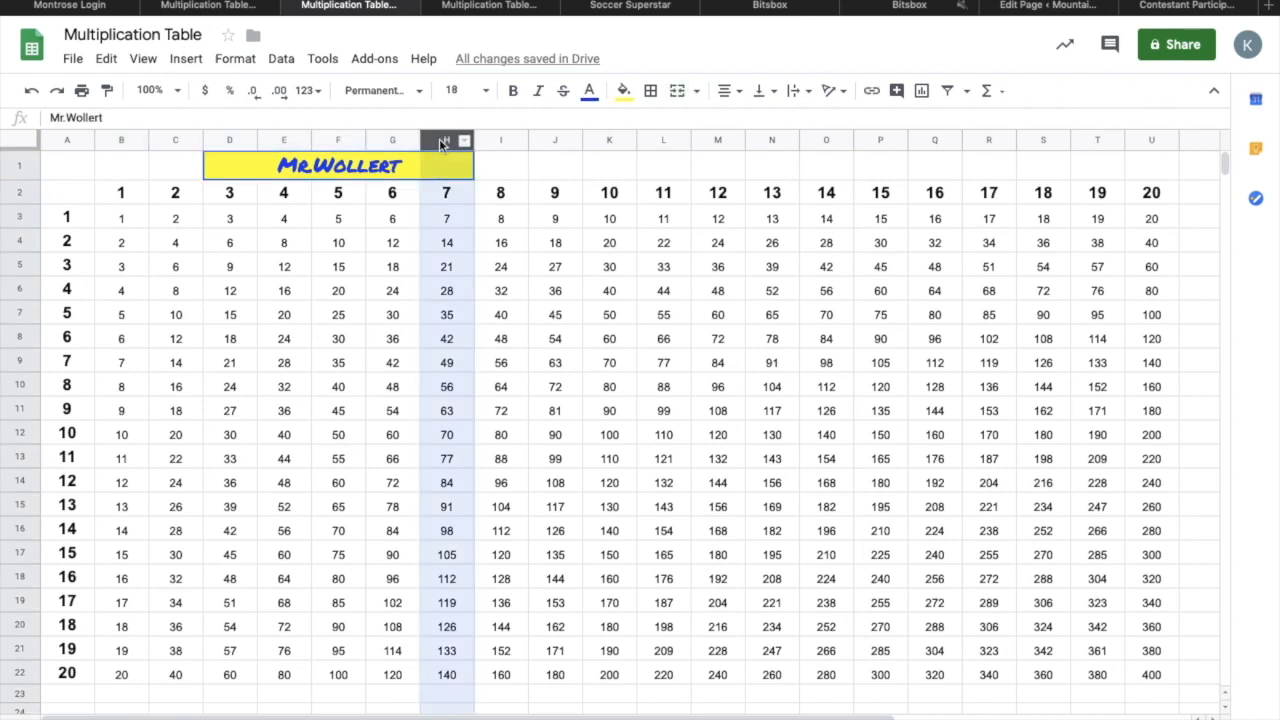
click(225, 142)
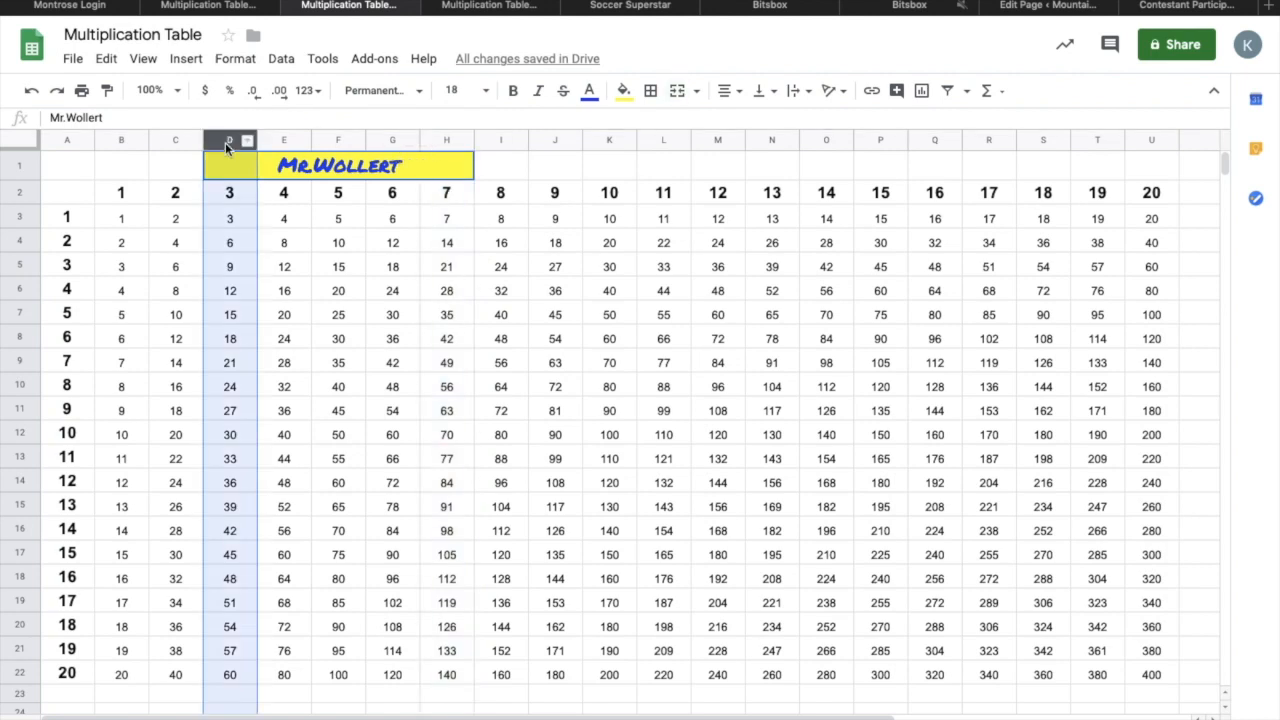
drag(225, 142, 281, 145)
click(281, 145)
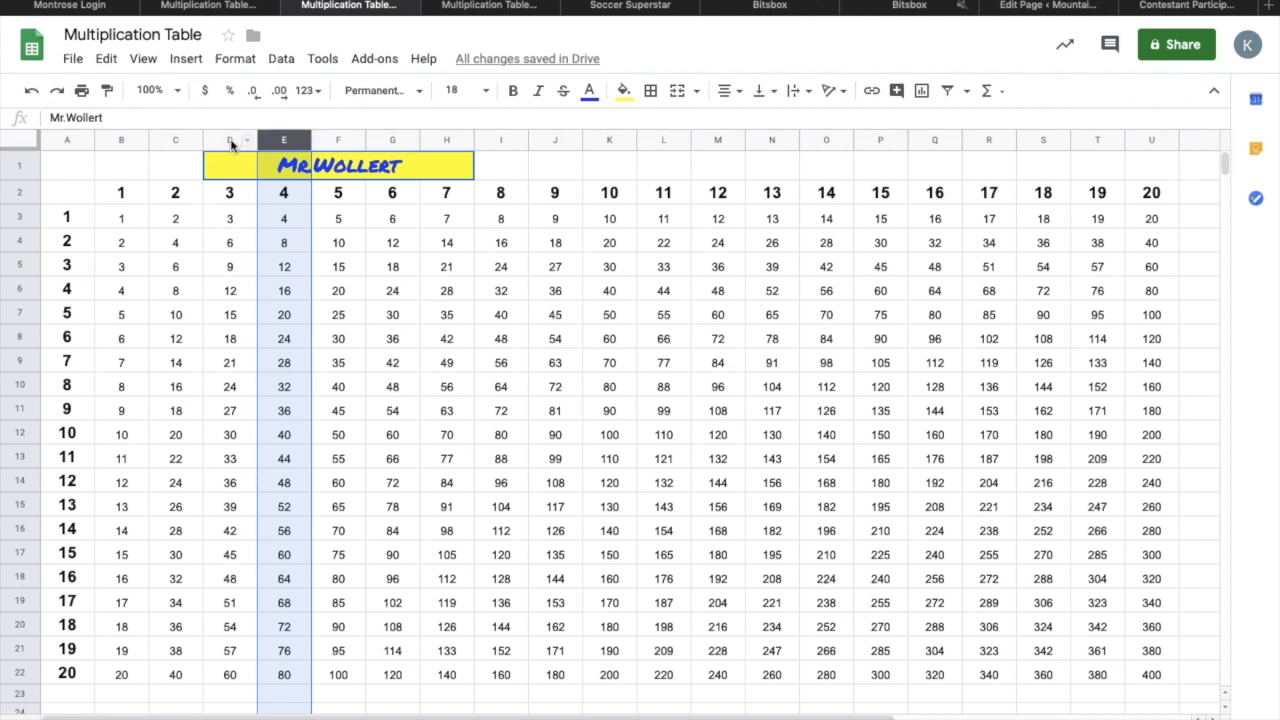
click(231, 145)
drag(231, 145, 968, 160)
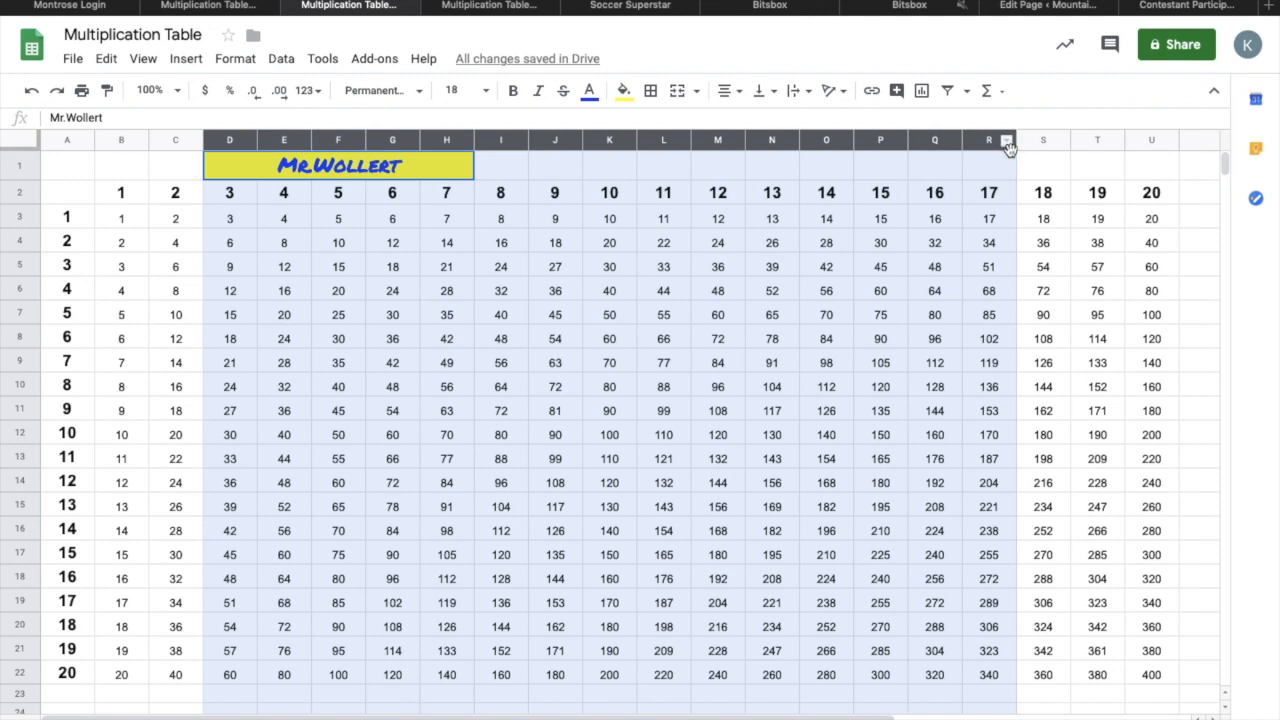
drag(1009, 149, 1011, 150)
click(936, 177)
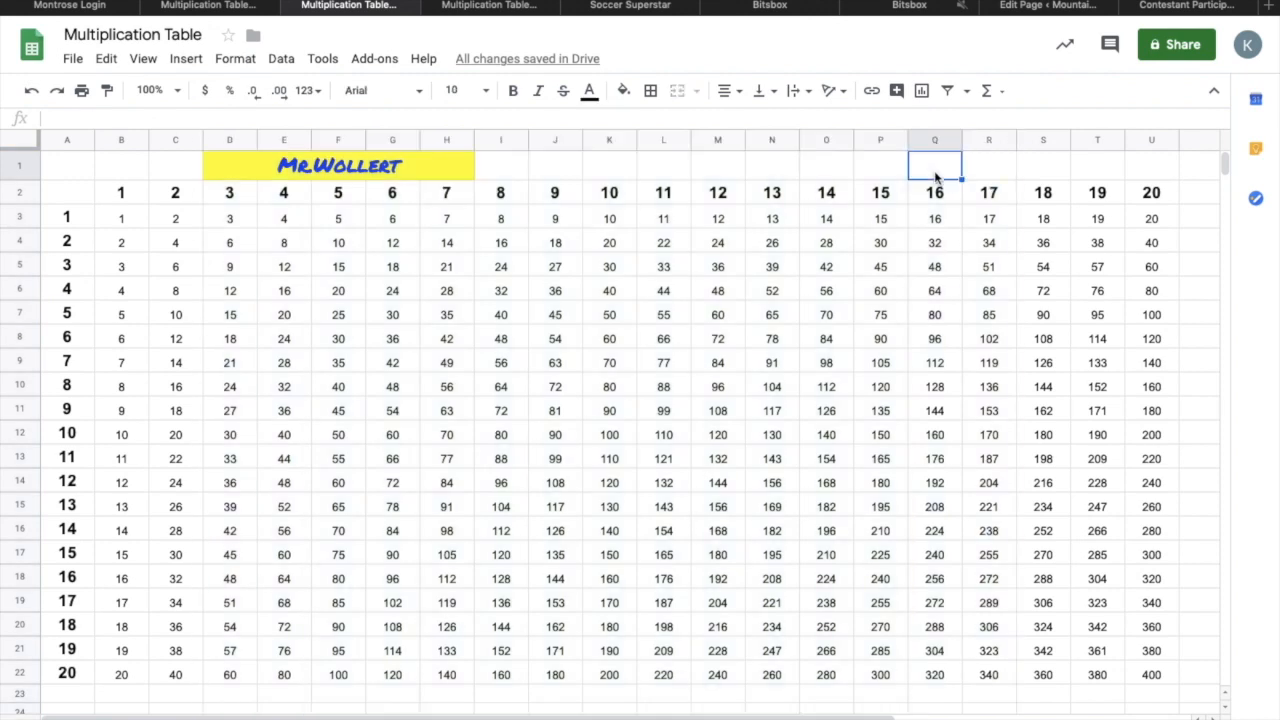
Step: Extend the title from D1:H1 across to R1 and merge D1:R1 into a single cell
click(410, 168)
drag(474, 179, 874, 186)
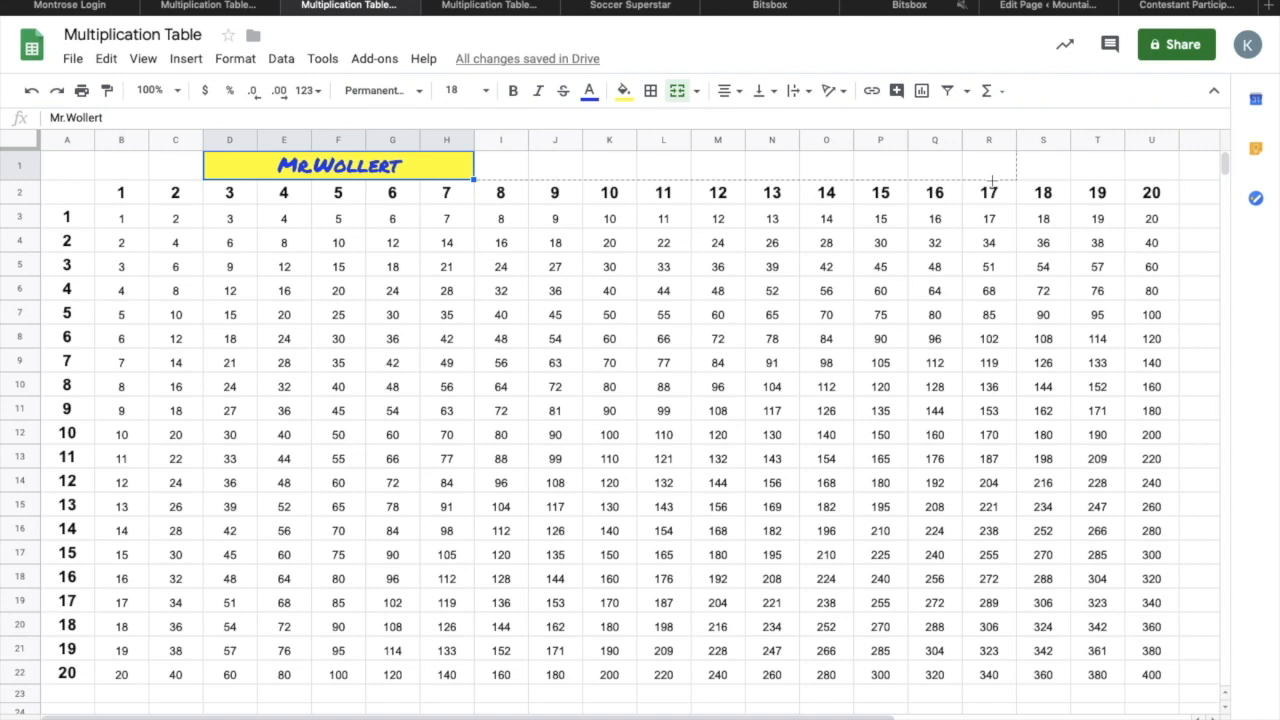
drag(991, 181, 991, 181)
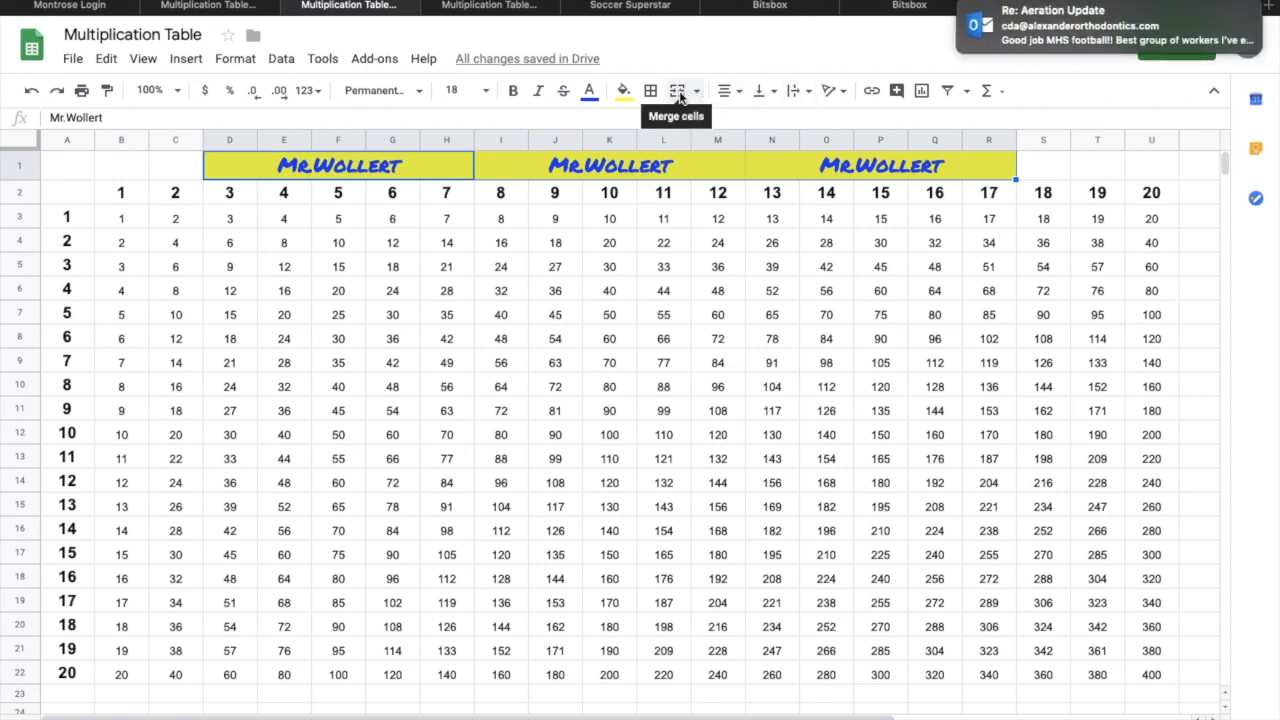
click(677, 91)
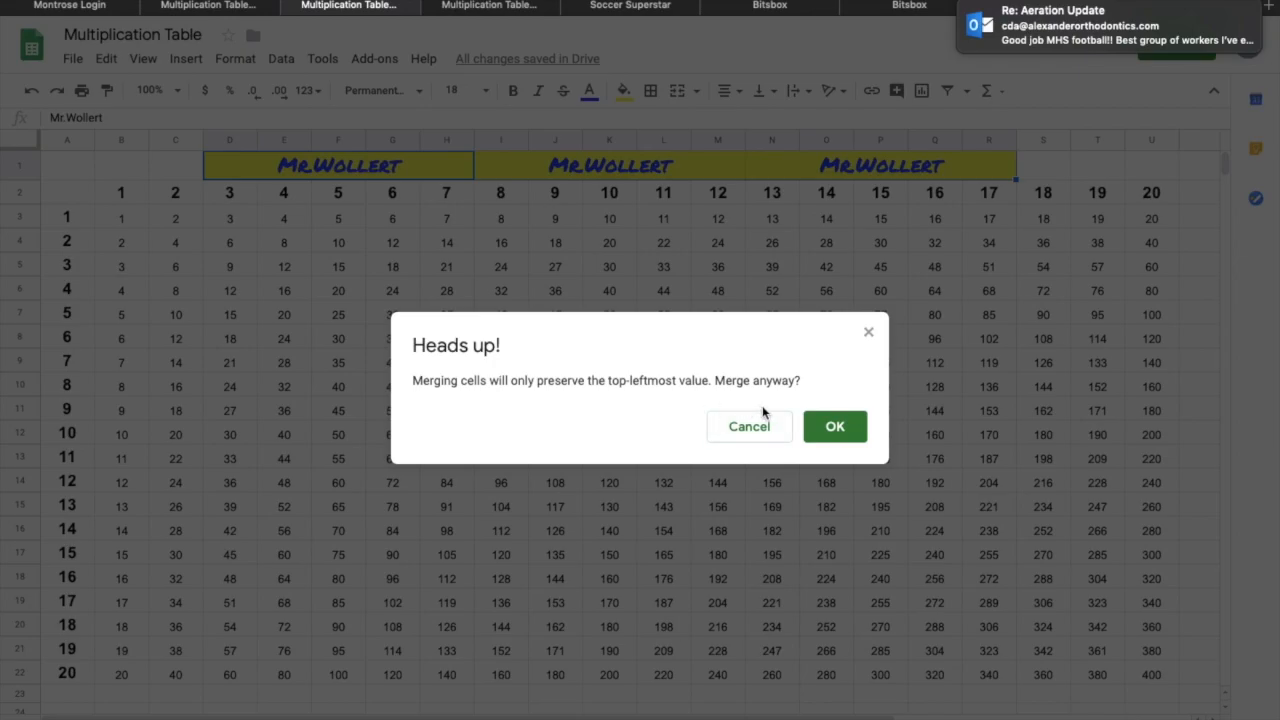
click(830, 426)
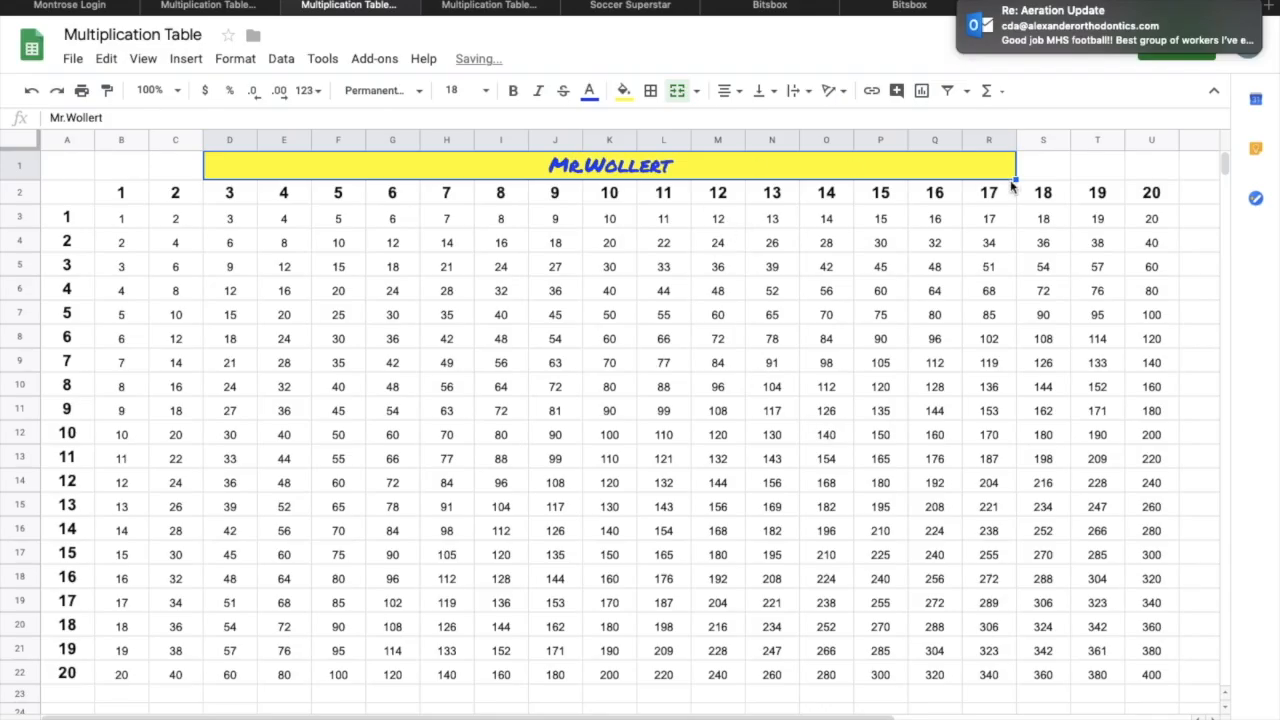
click(1043, 164)
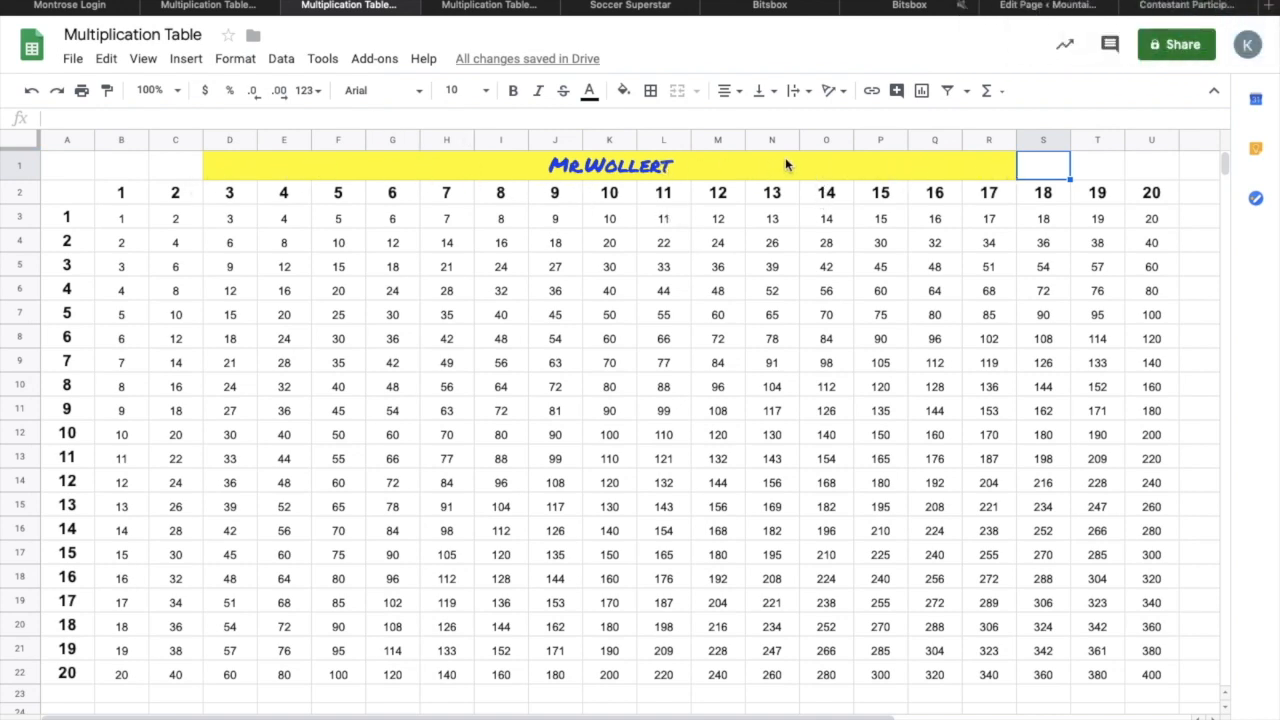
click(655, 168)
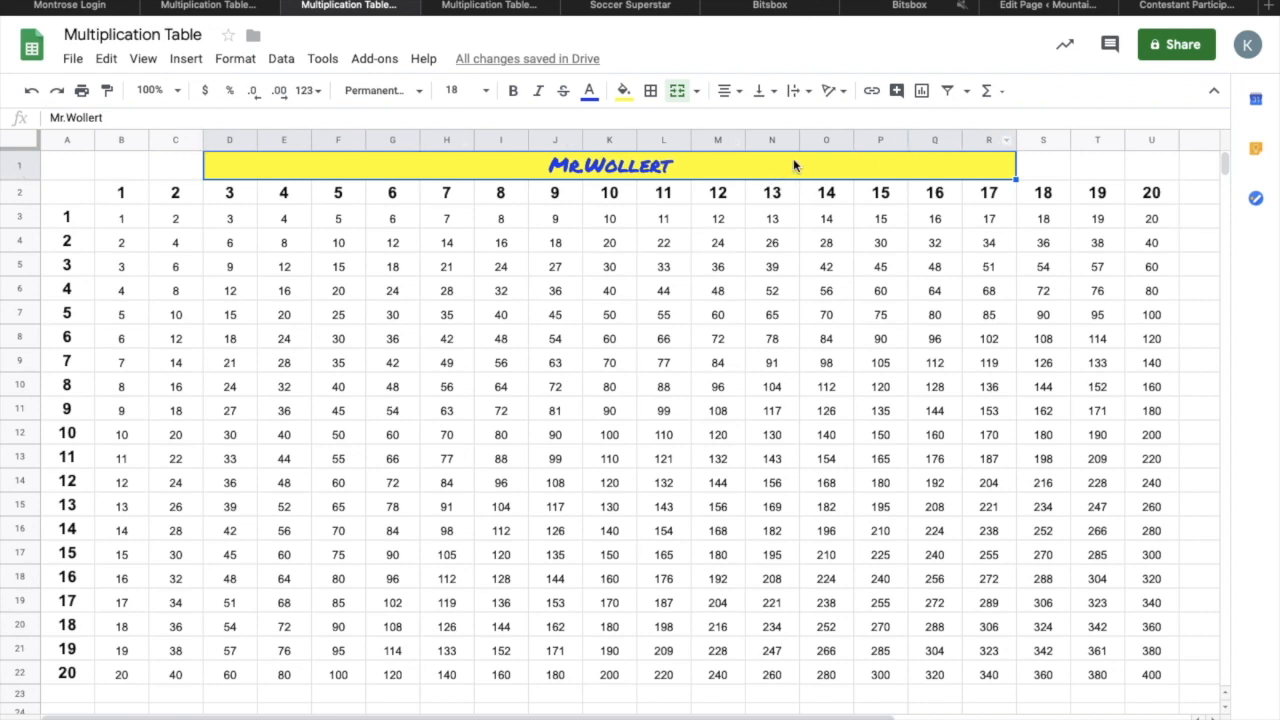
click(1042, 170)
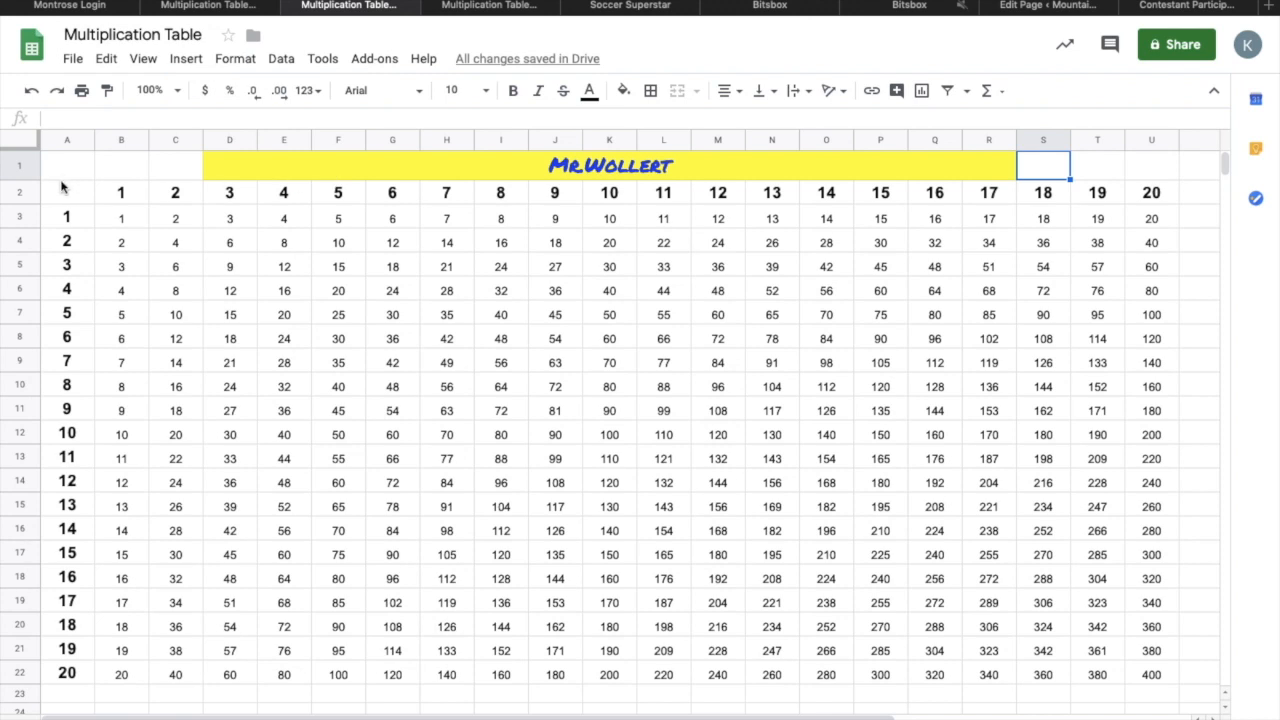
Step: Fill column A and row 2 with yellow and set their text color to blue
click(61, 140)
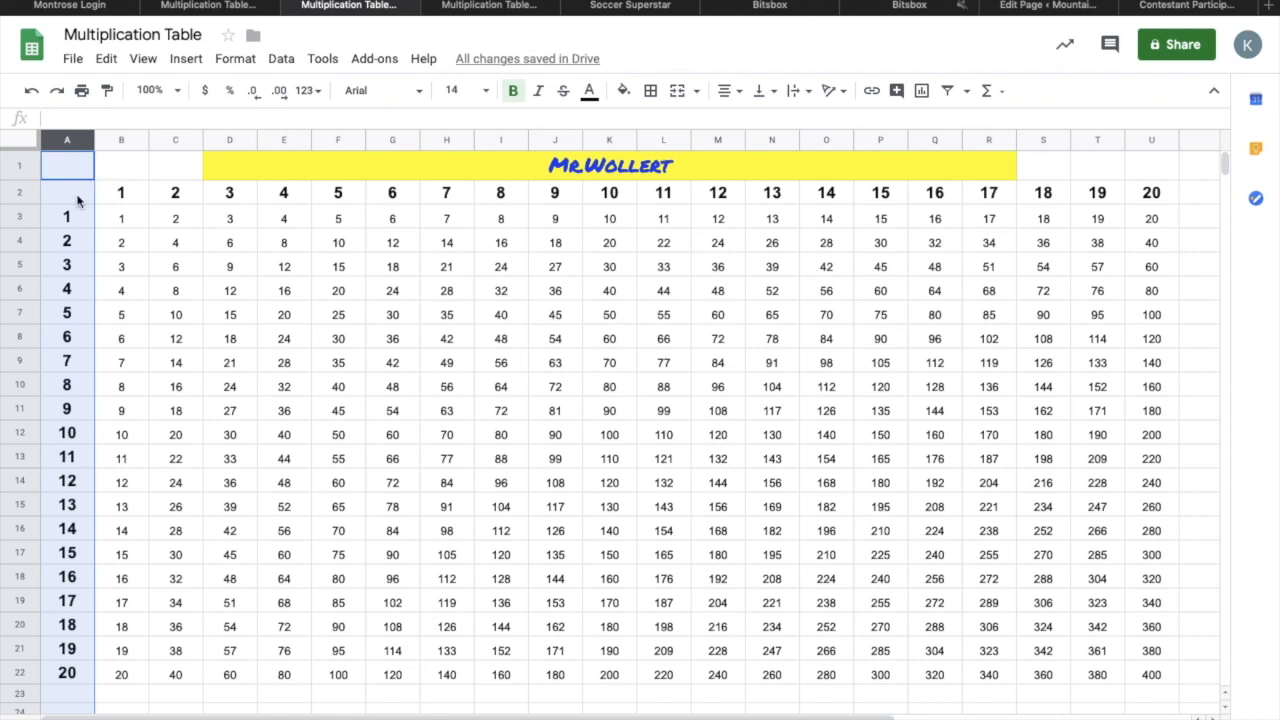
click(20, 191)
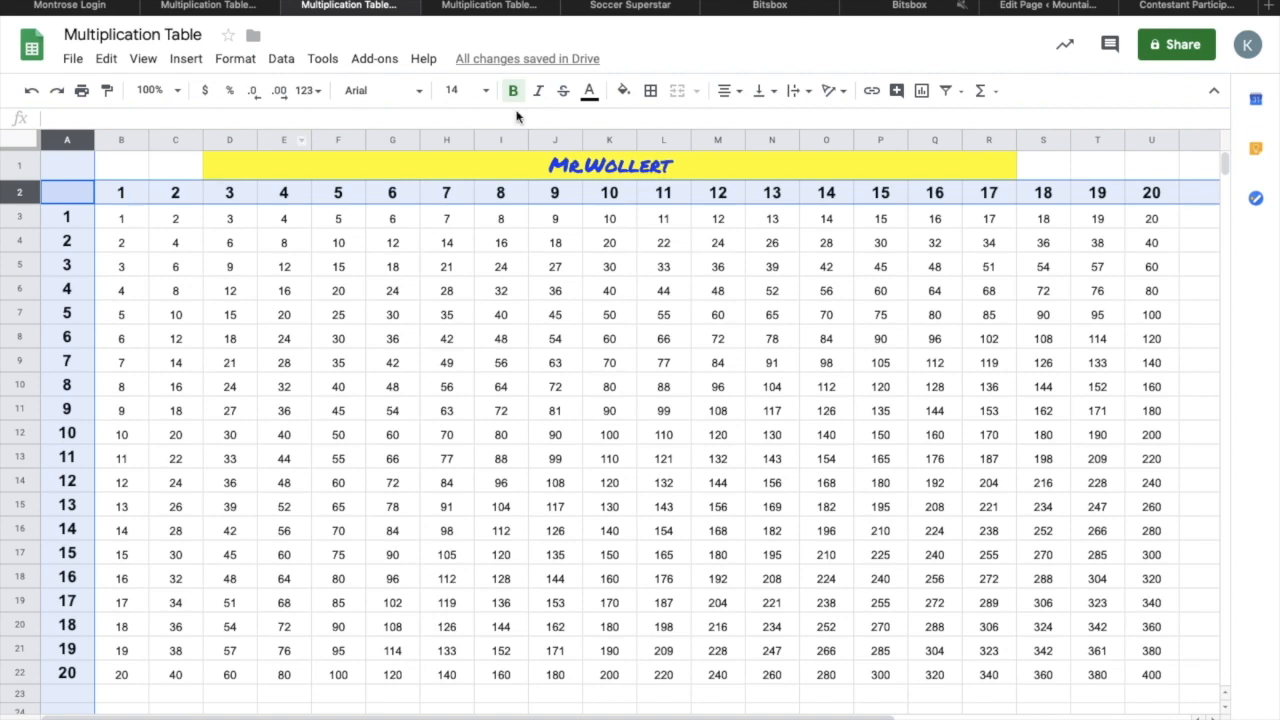
click(631, 100)
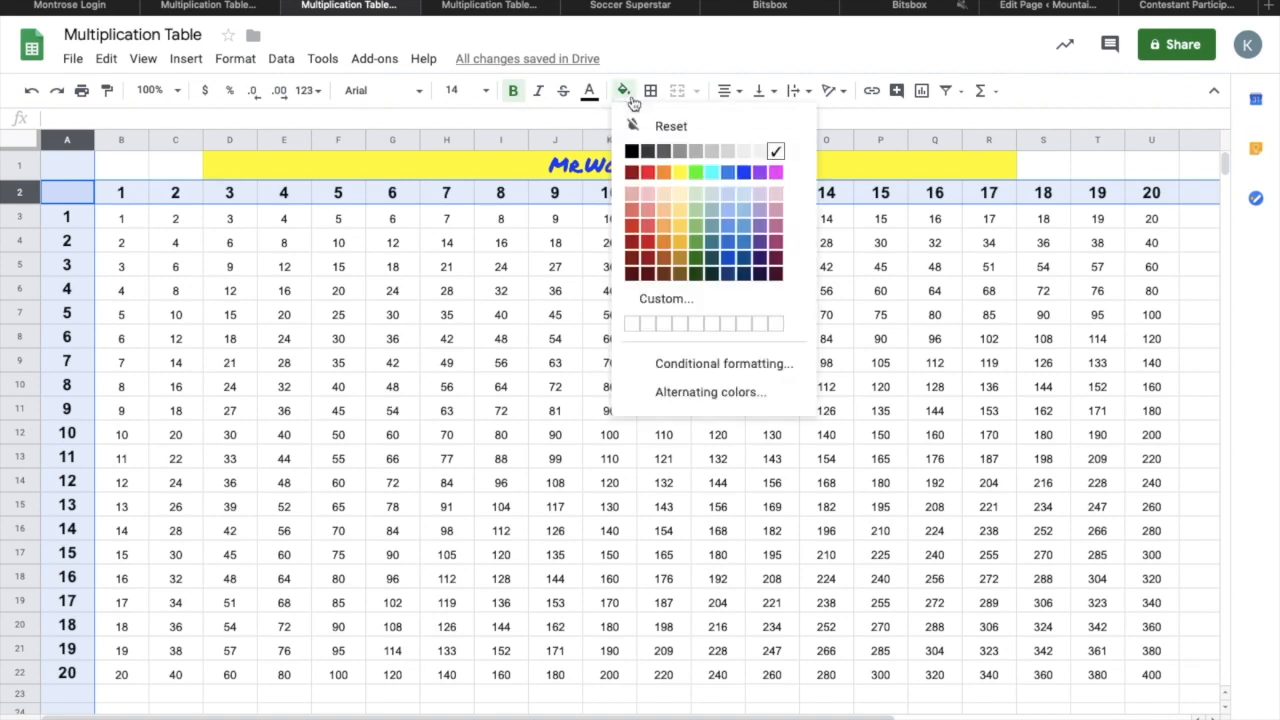
click(680, 172)
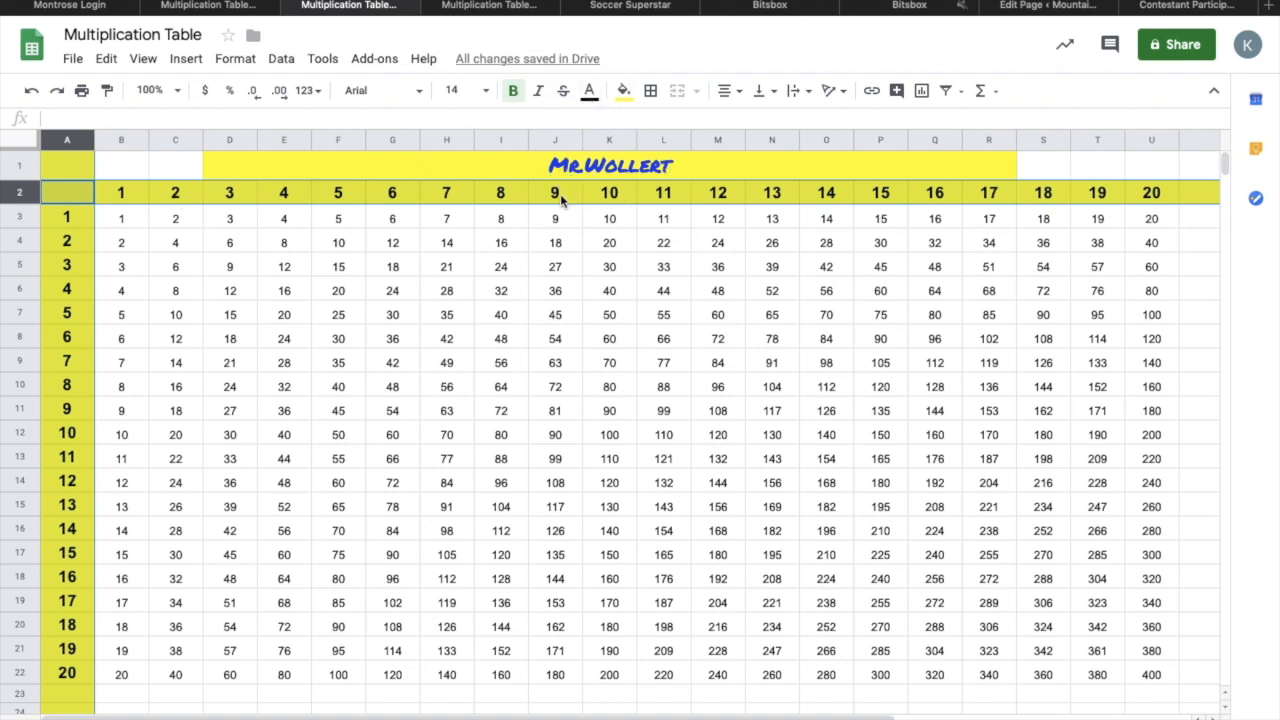
click(589, 92)
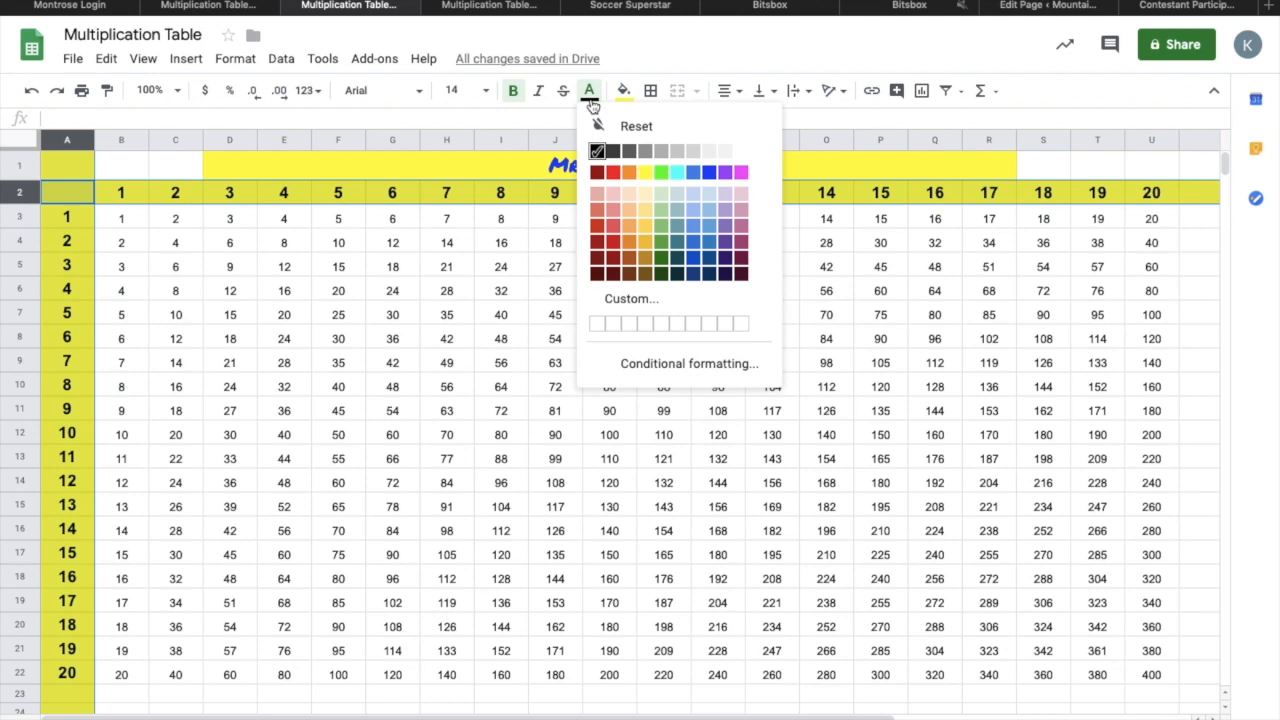
click(710, 176)
Step: Fill the blank cells on both sides of the title, B1:C1 and S1:V1, with yellow
click(126, 166)
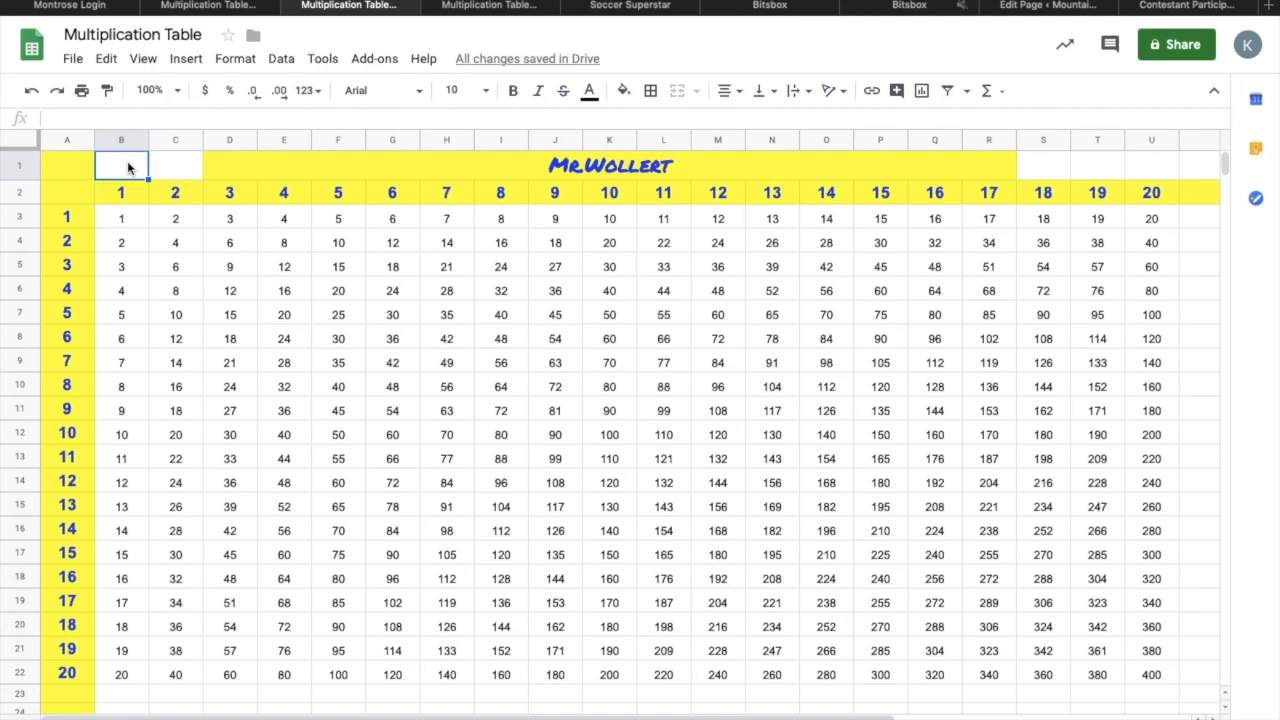
drag(128, 168, 171, 165)
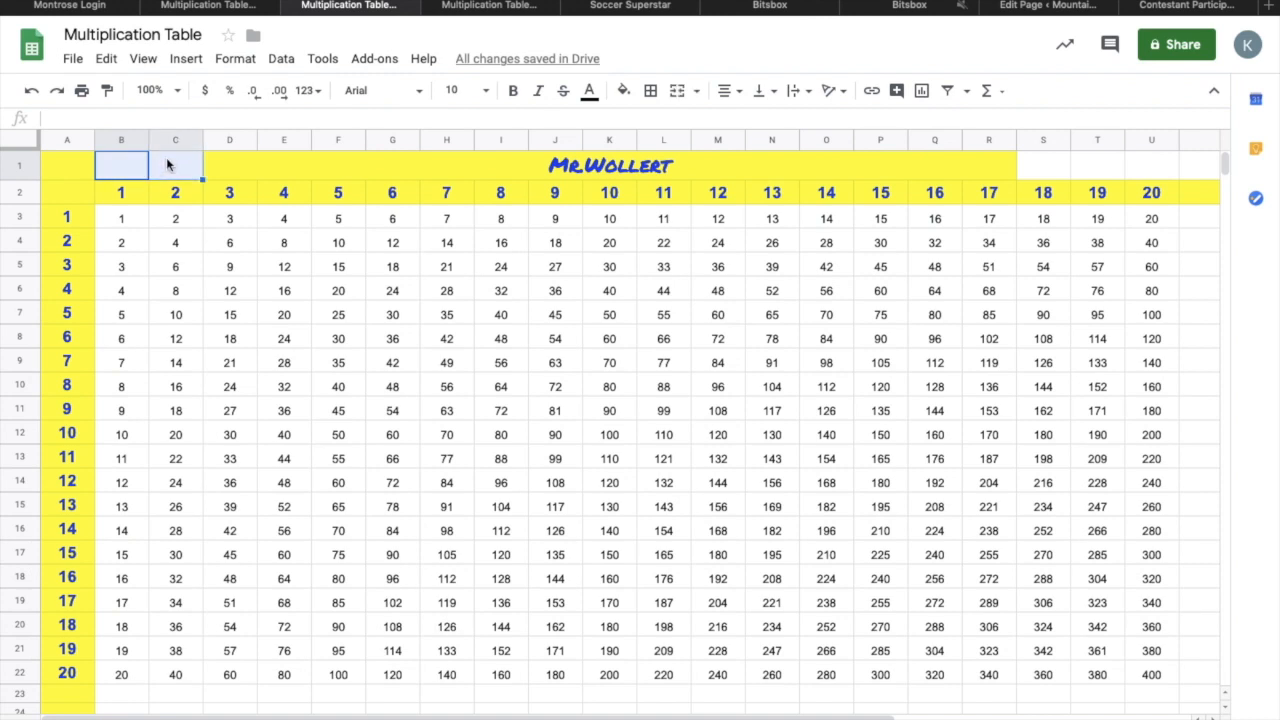
click(624, 90)
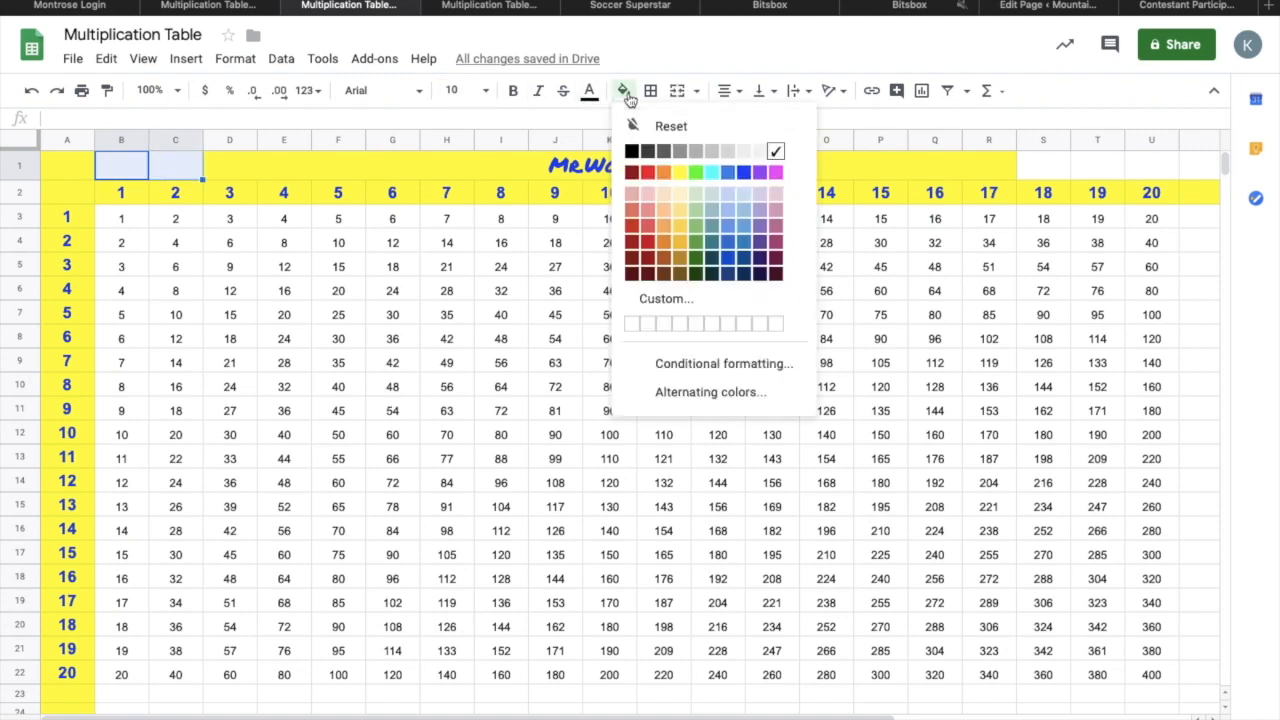
click(685, 180)
drag(1031, 163, 1213, 172)
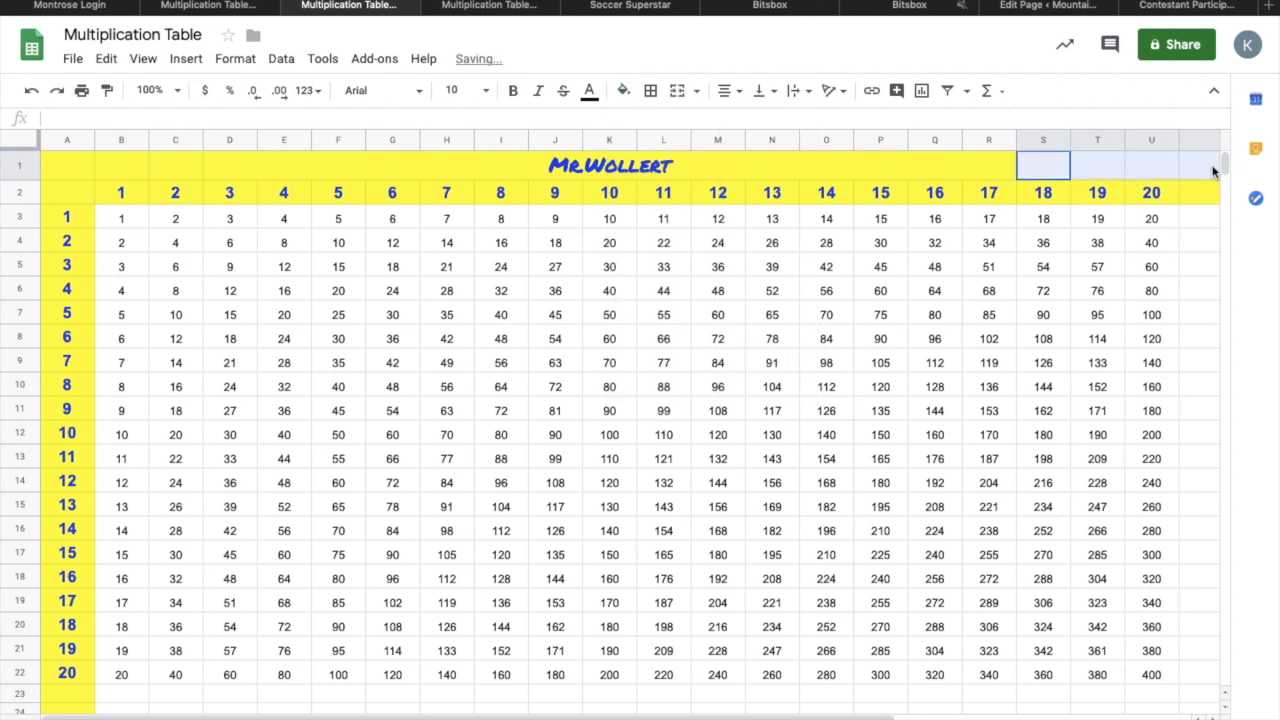
click(624, 91)
click(687, 172)
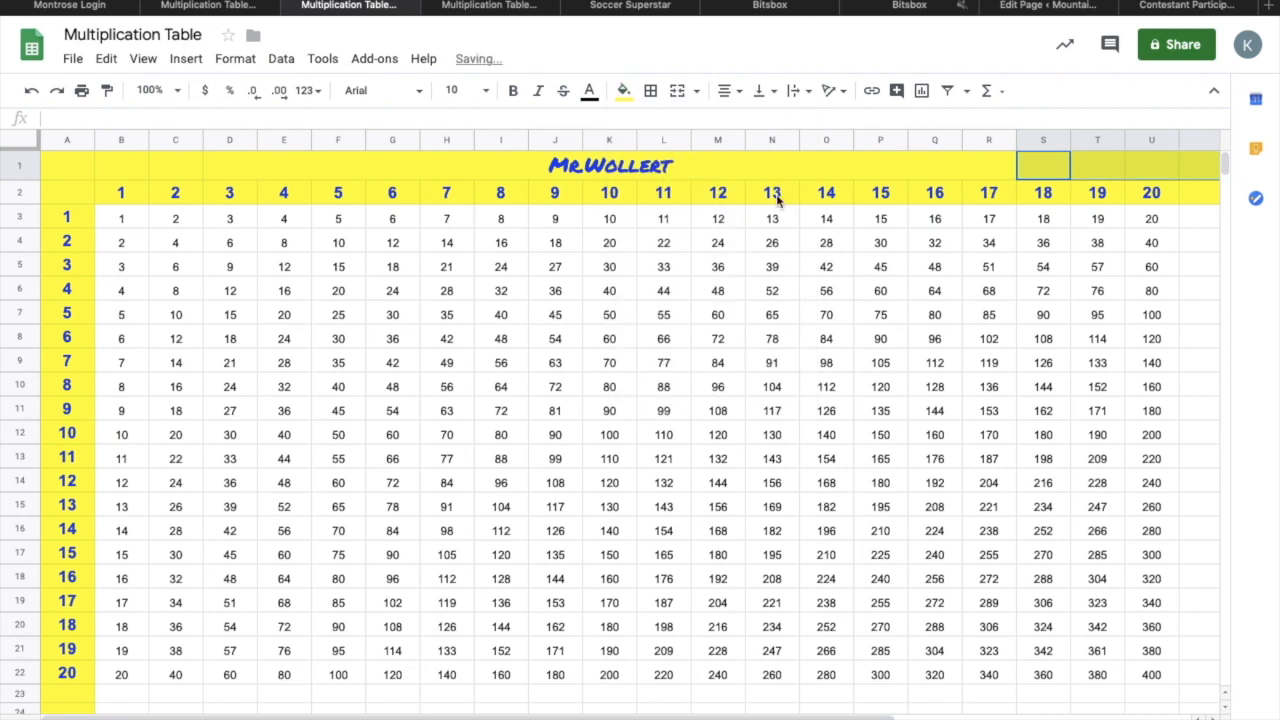
click(1197, 220)
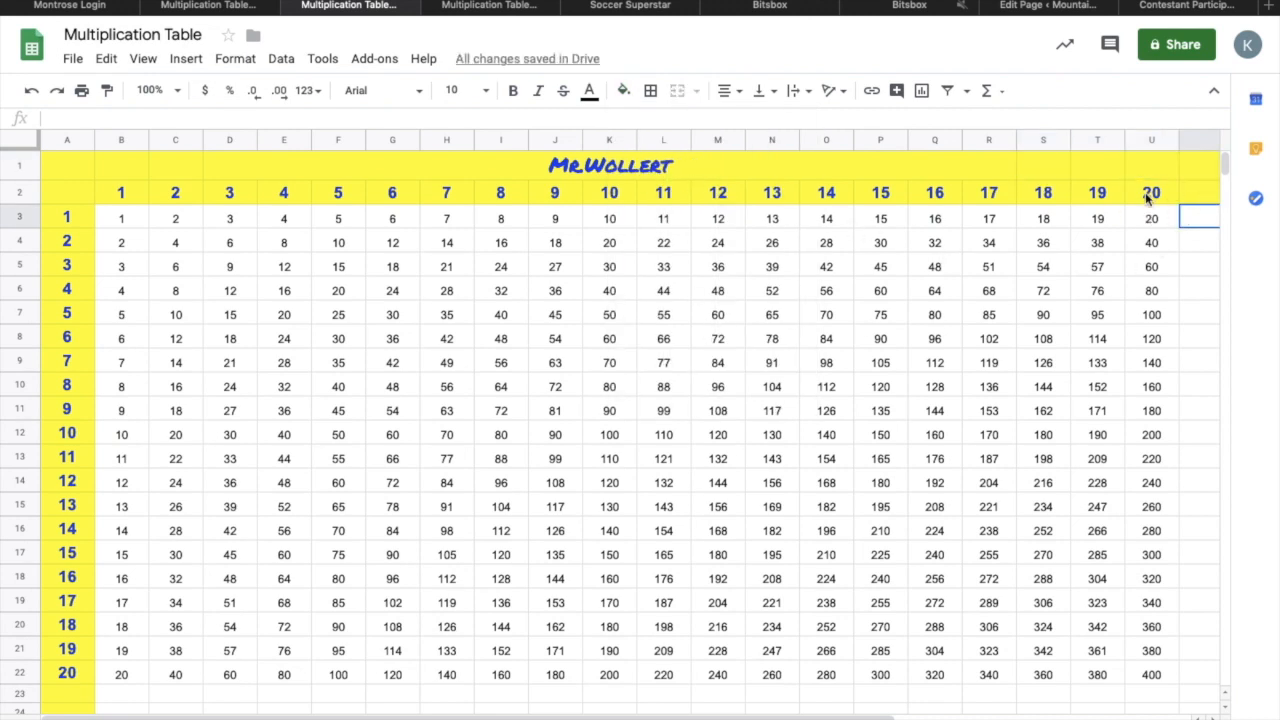
Step: Check the columns beyond U and the PDF's Extra Fun section on filling cells with colors, and return to the Multiplication Table sheet
scroll(1100, 196, right, 3)
scroll(940, 220, right, 1)
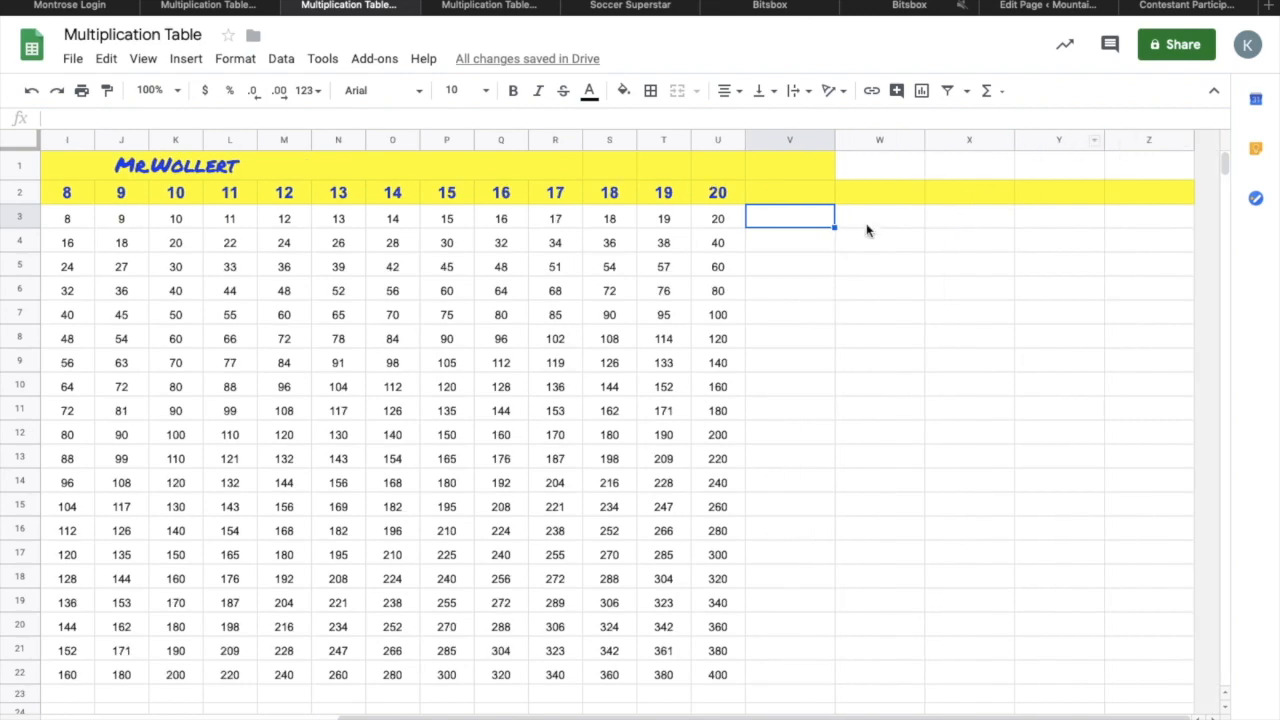
scroll(678, 392, left, 2)
scroll(678, 392, left, 3)
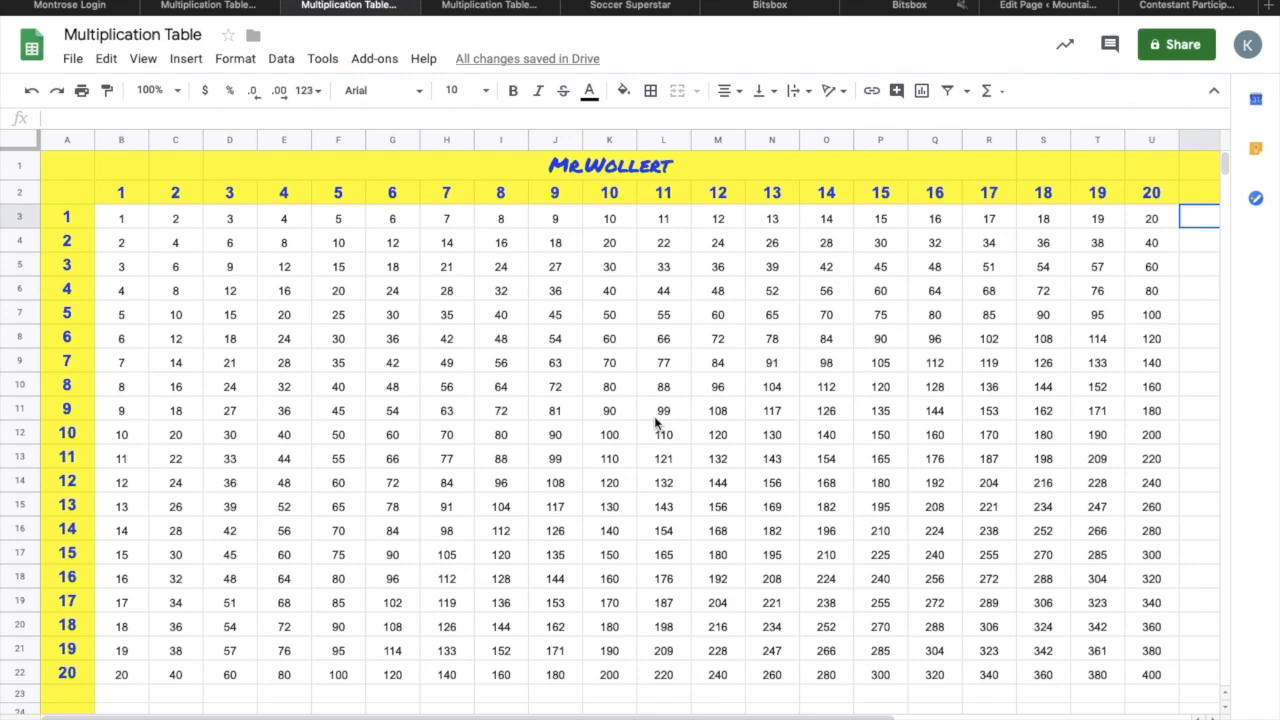
click(246, 6)
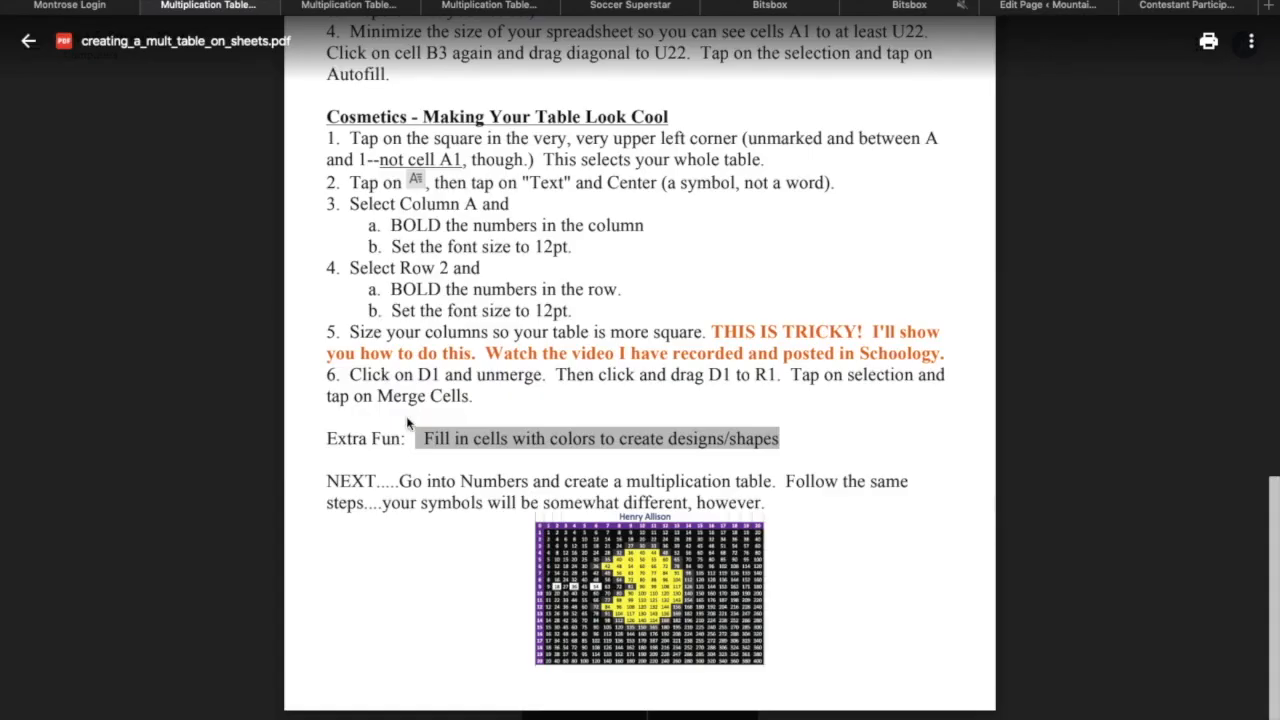
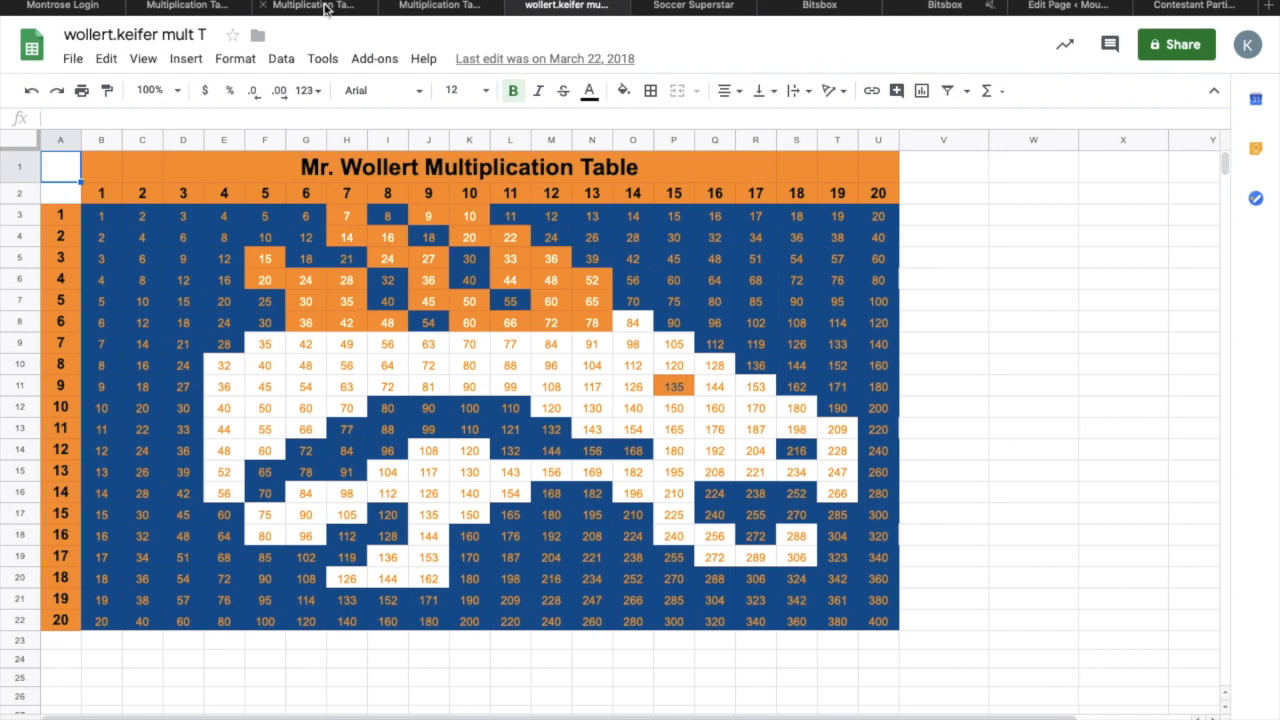
click(318, 5)
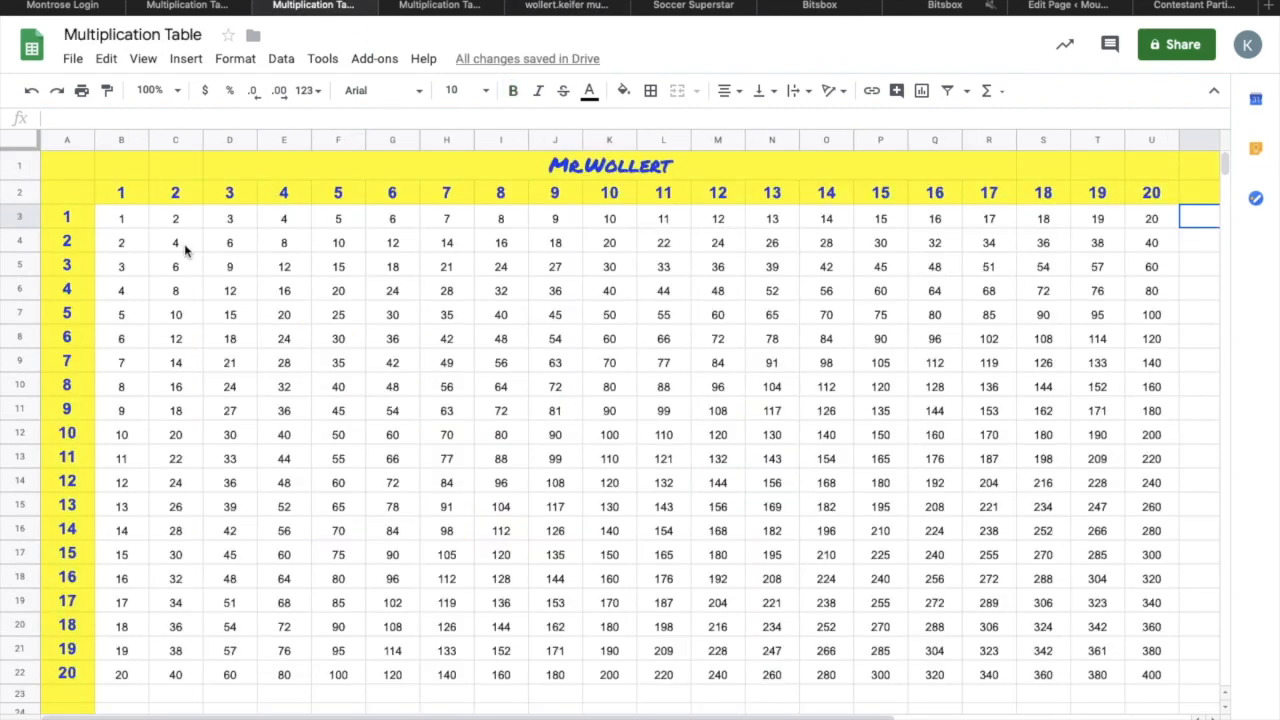
Step: Fill the four corner cells H6, N6, H17 and N17 with red and set their text color to white
click(240, 289)
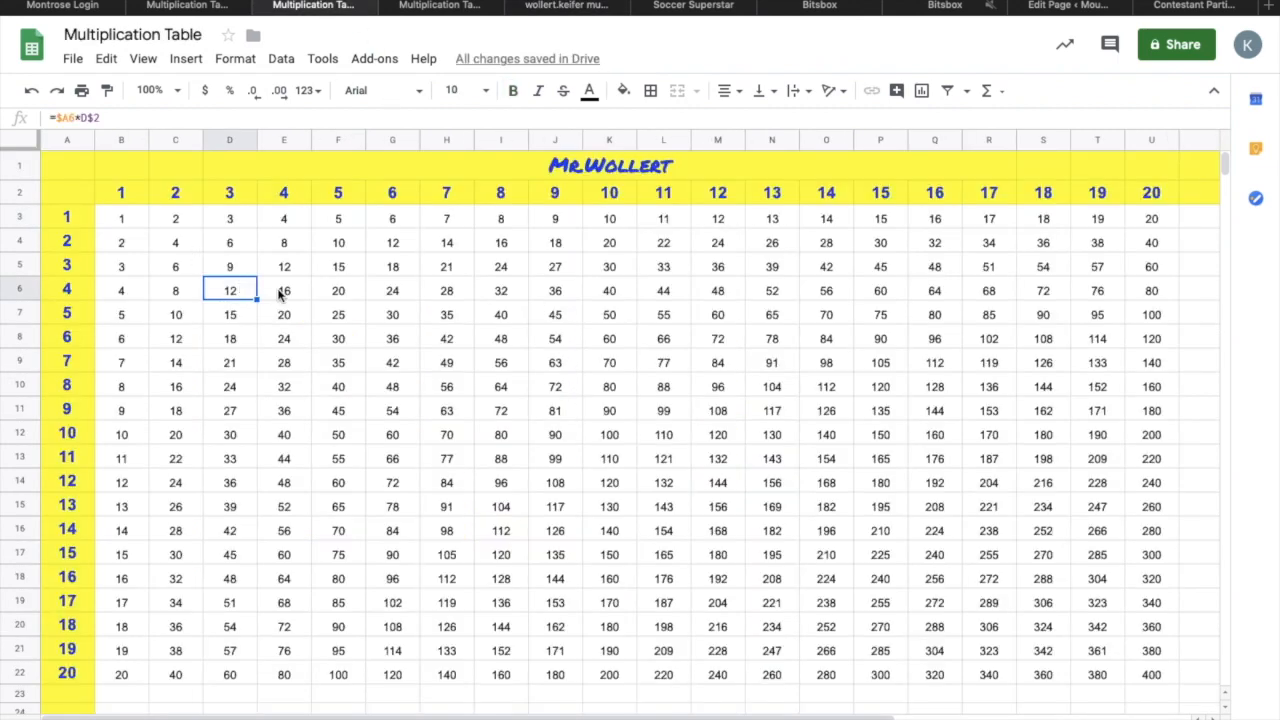
click(280, 293)
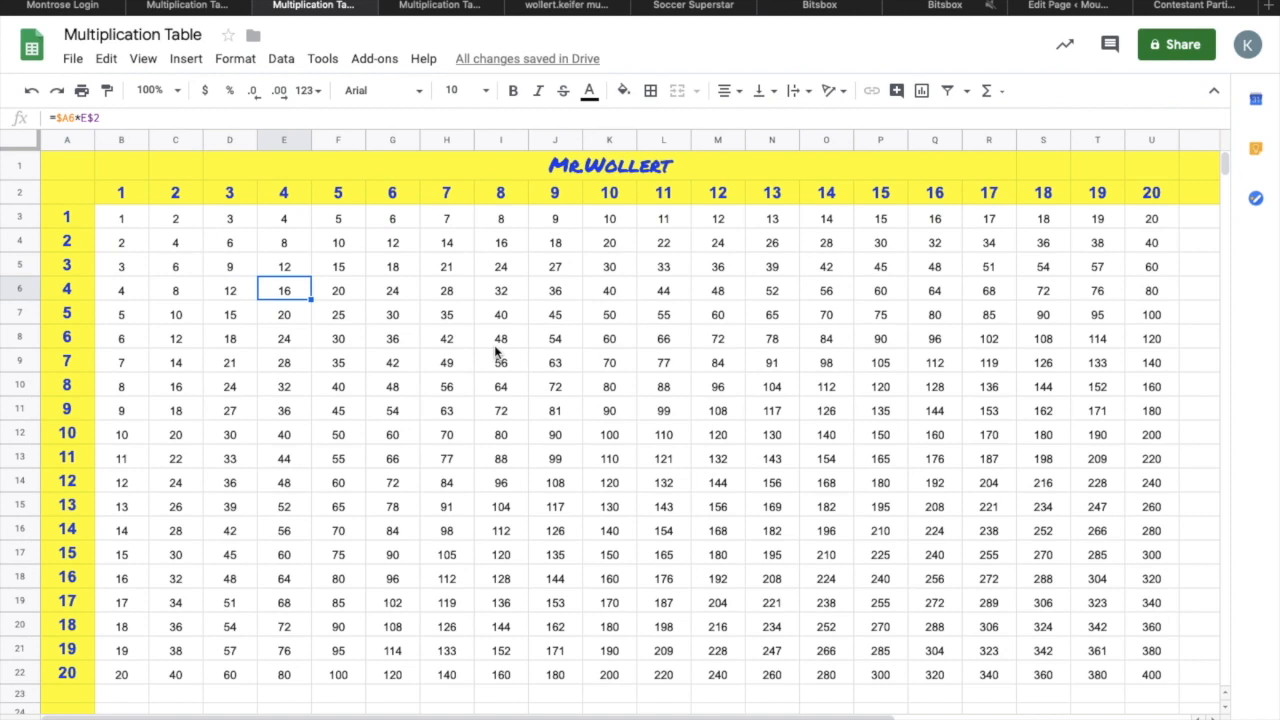
click(433, 289)
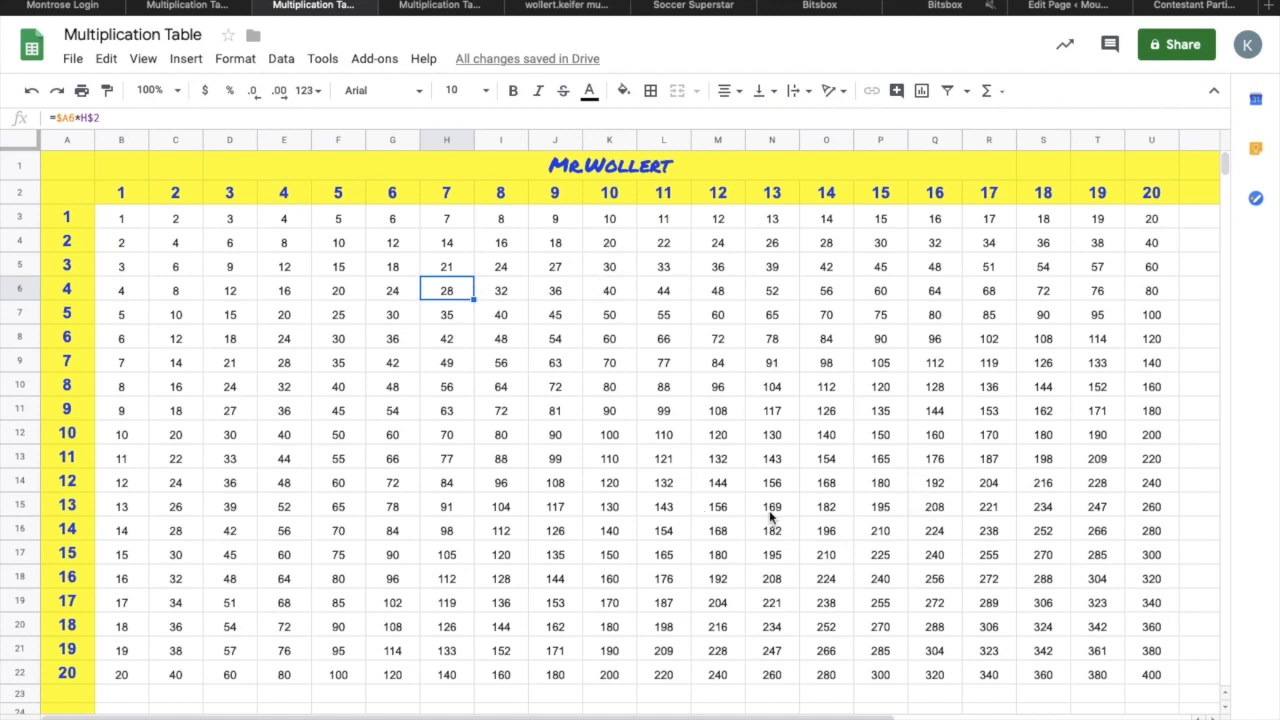
click(776, 507)
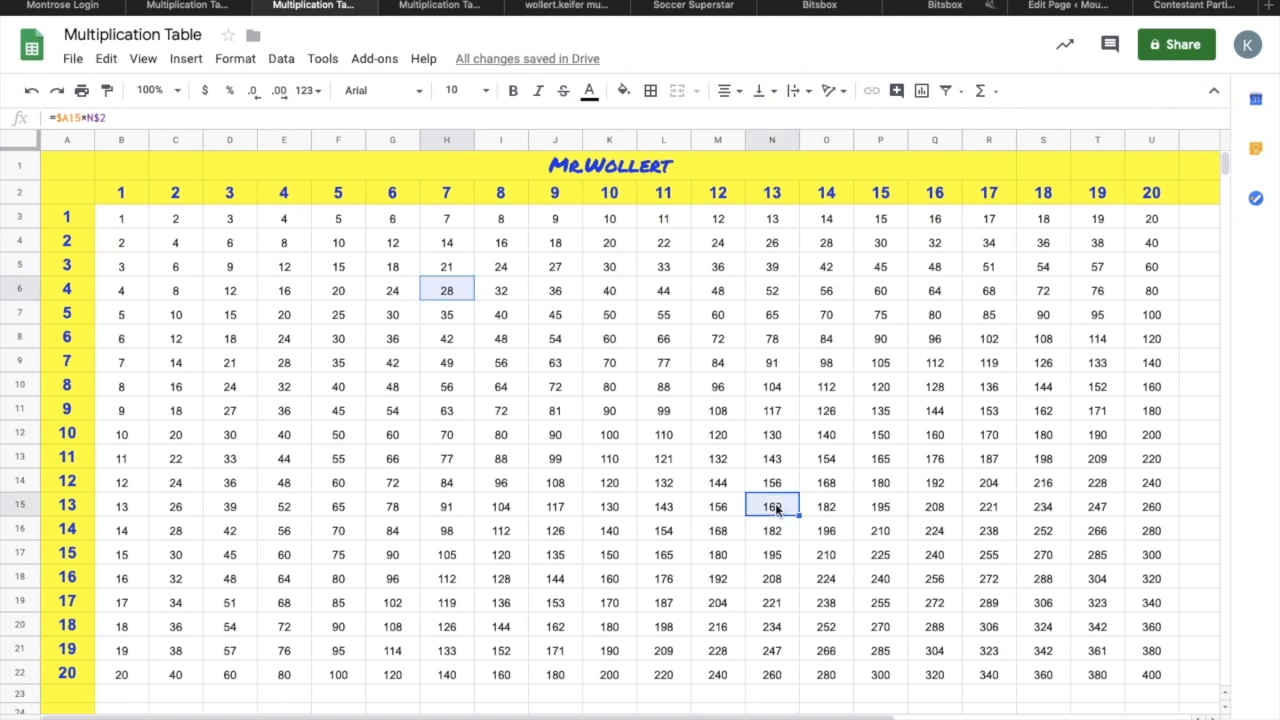
click(437, 557)
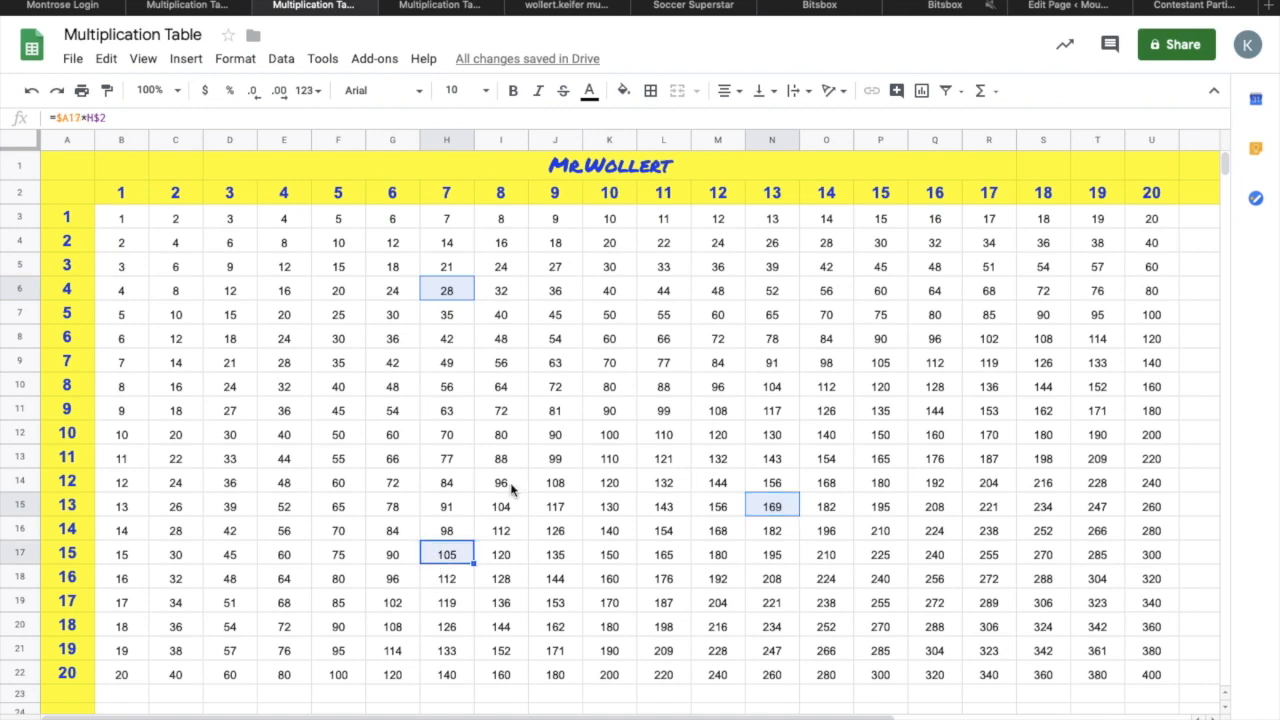
click(775, 288)
click(775, 557)
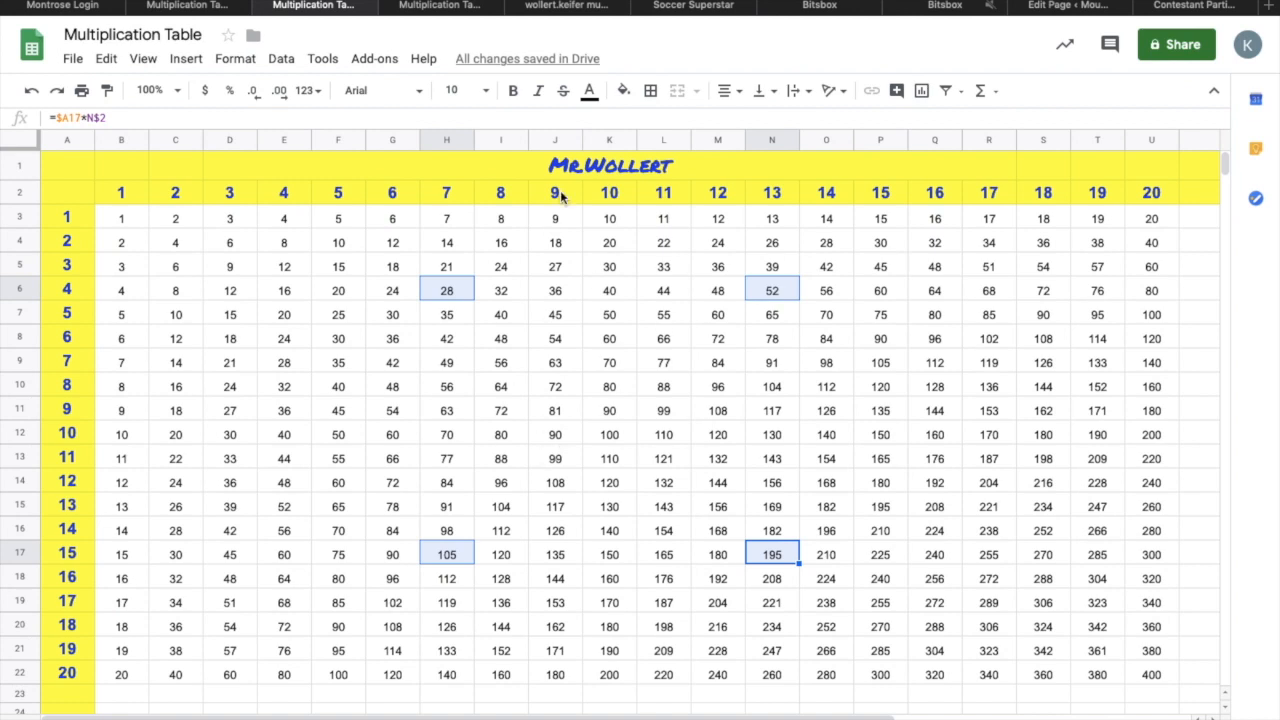
click(623, 92)
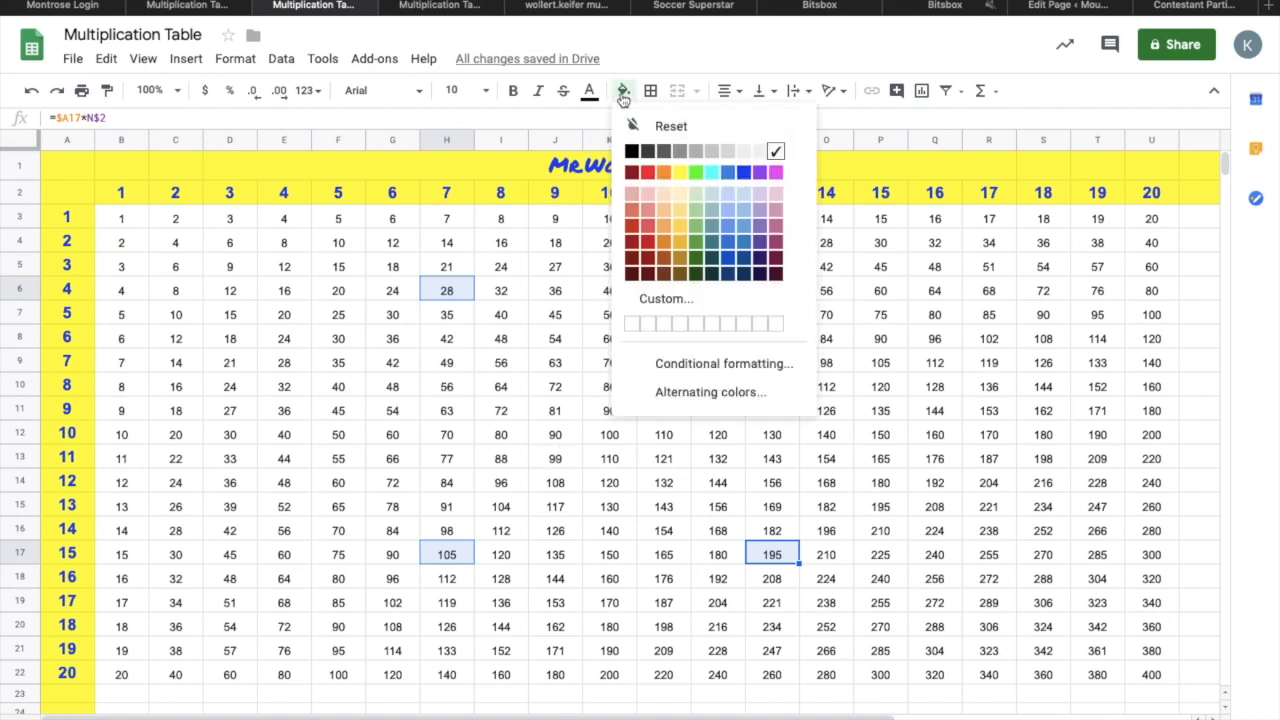
click(647, 175)
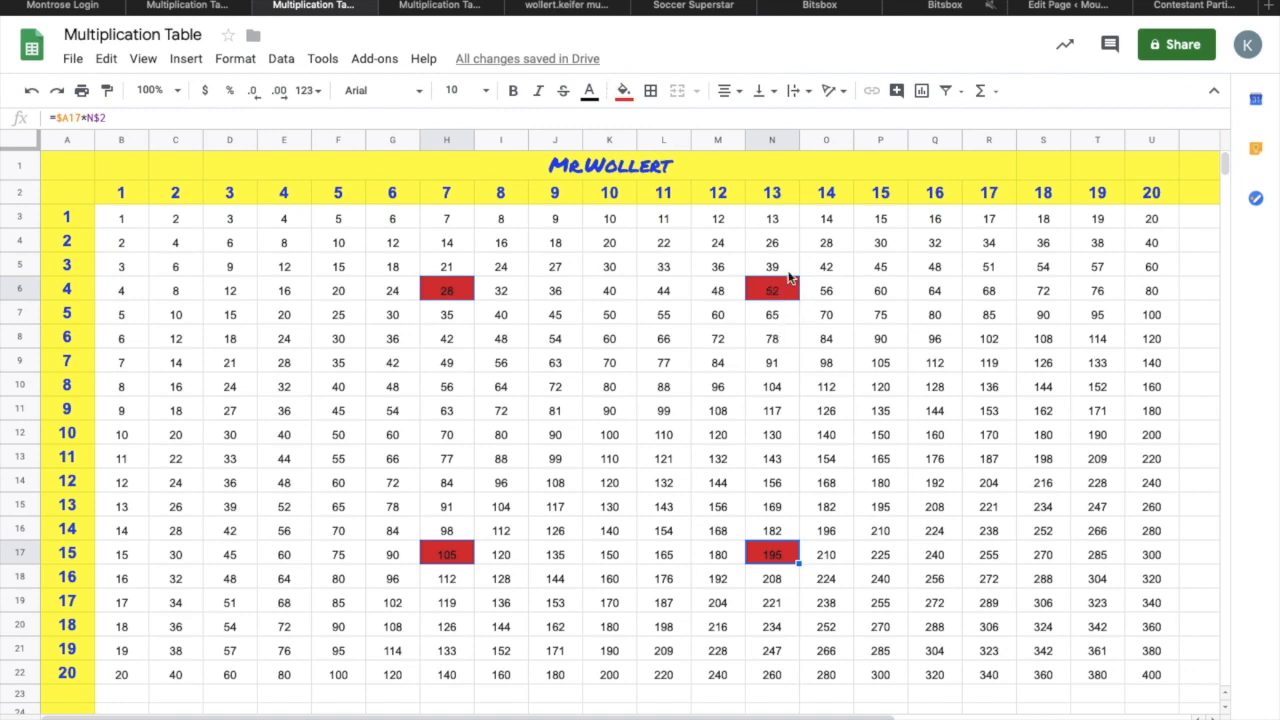
click(589, 93)
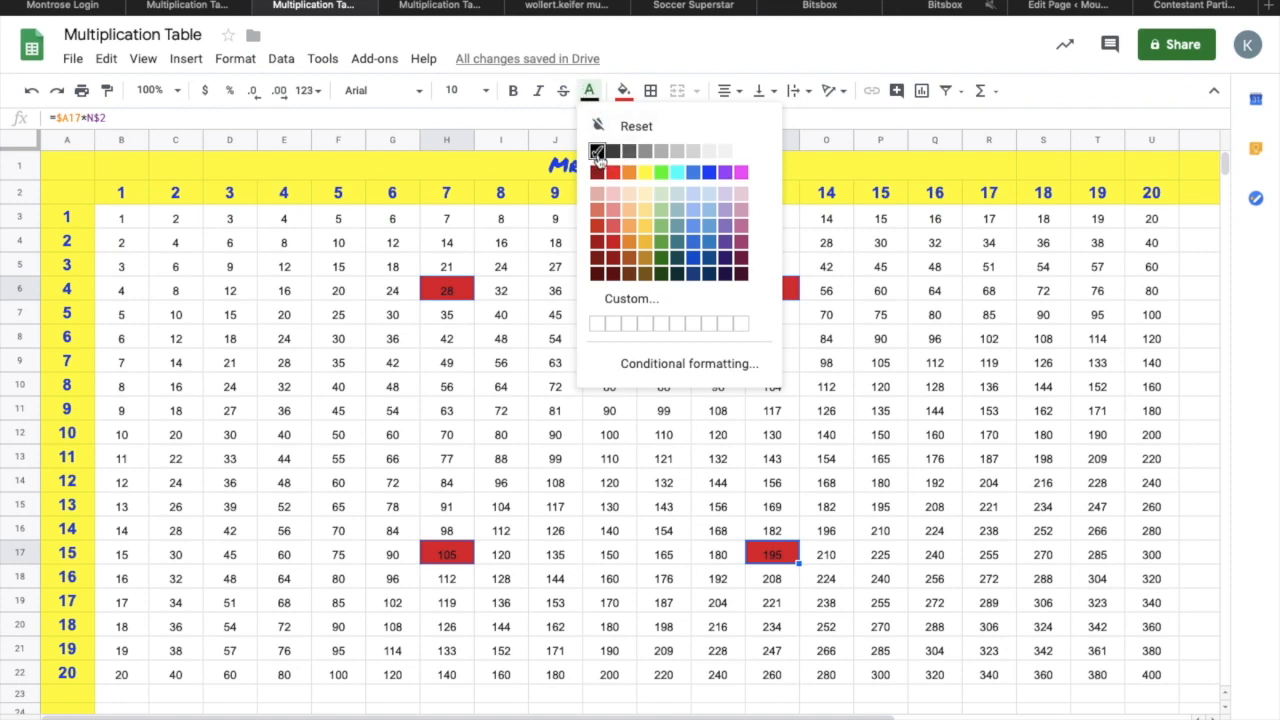
click(740, 152)
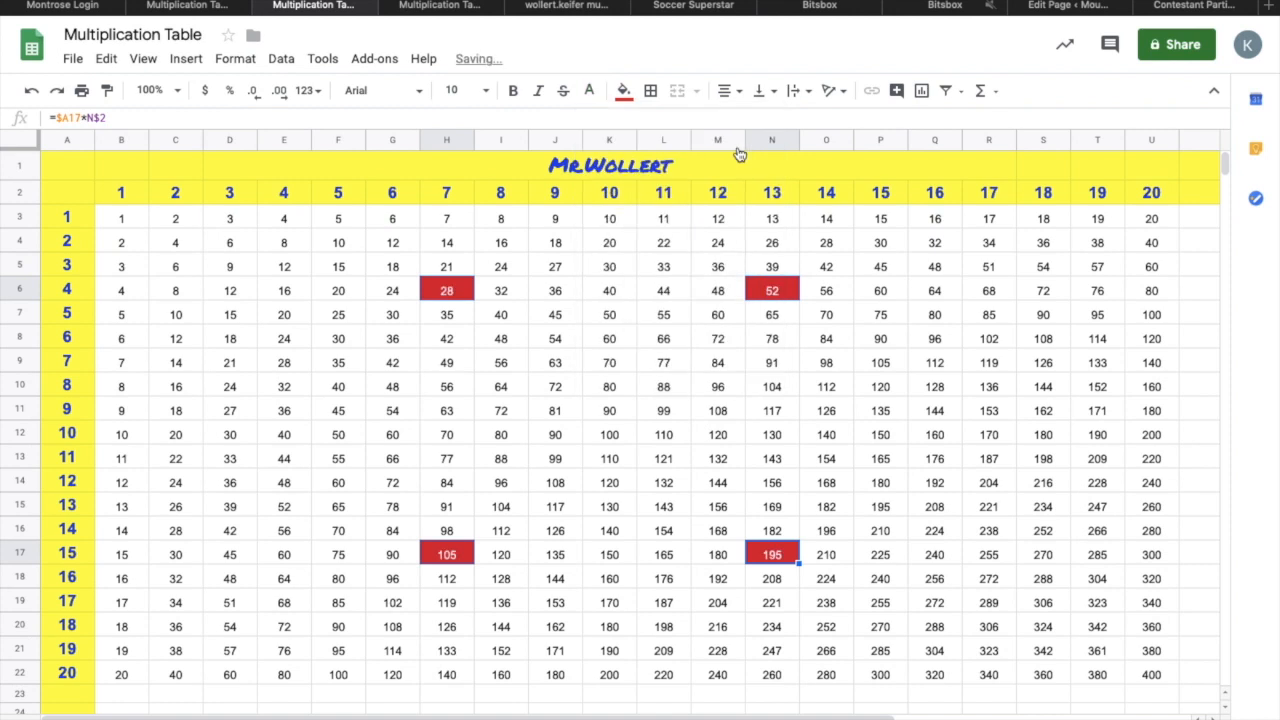
Step: Fill I6:M6, between the upper red corner cells, with dark green 1 and set the text color to white
click(719, 317)
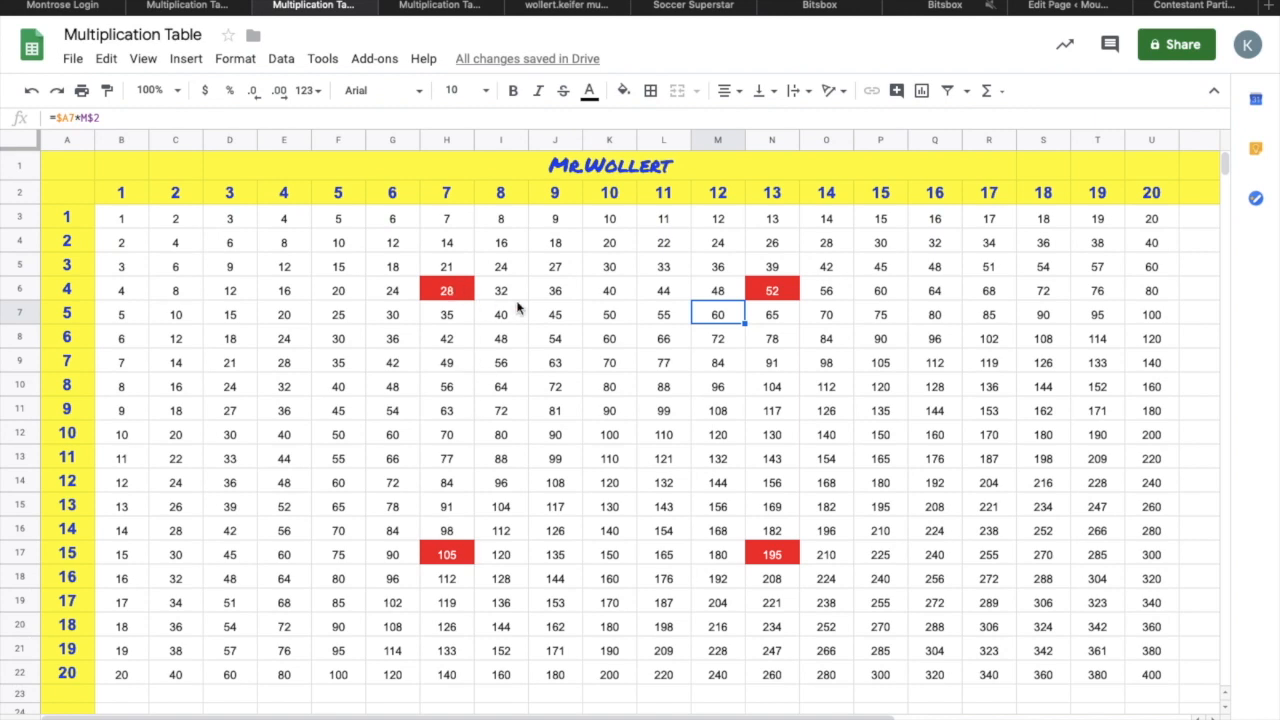
click(663, 318)
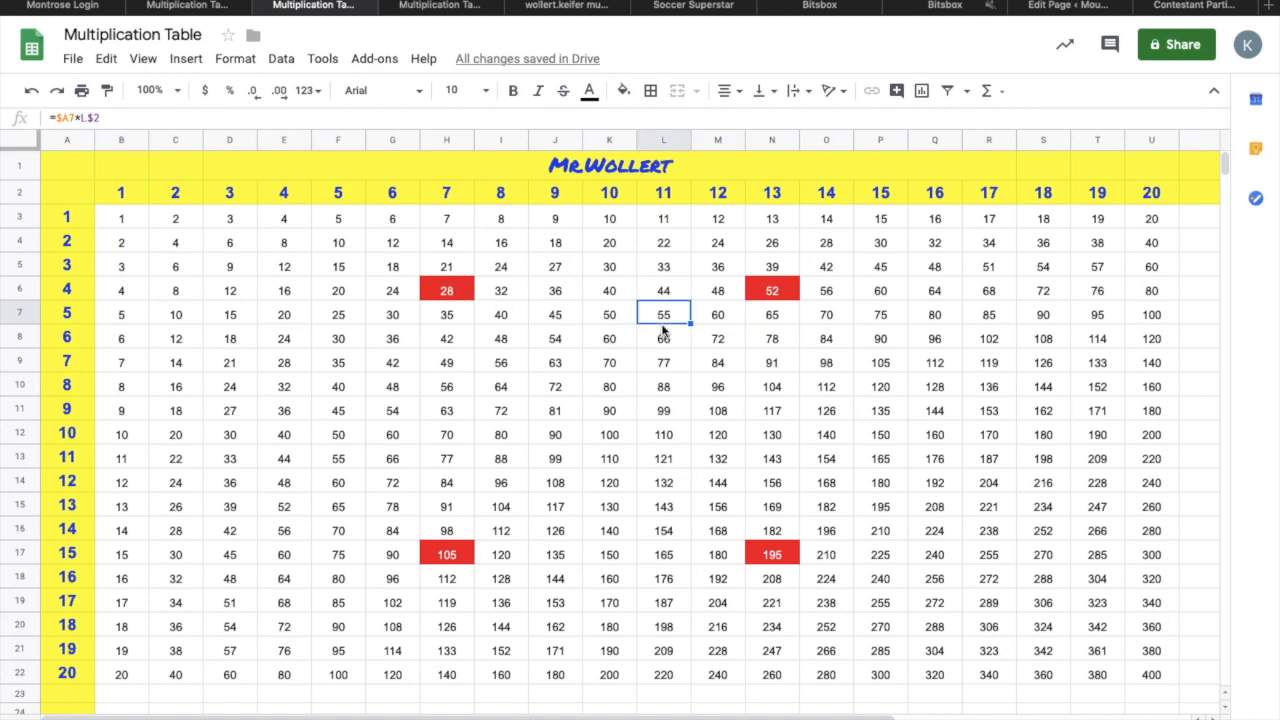
drag(503, 291, 722, 288)
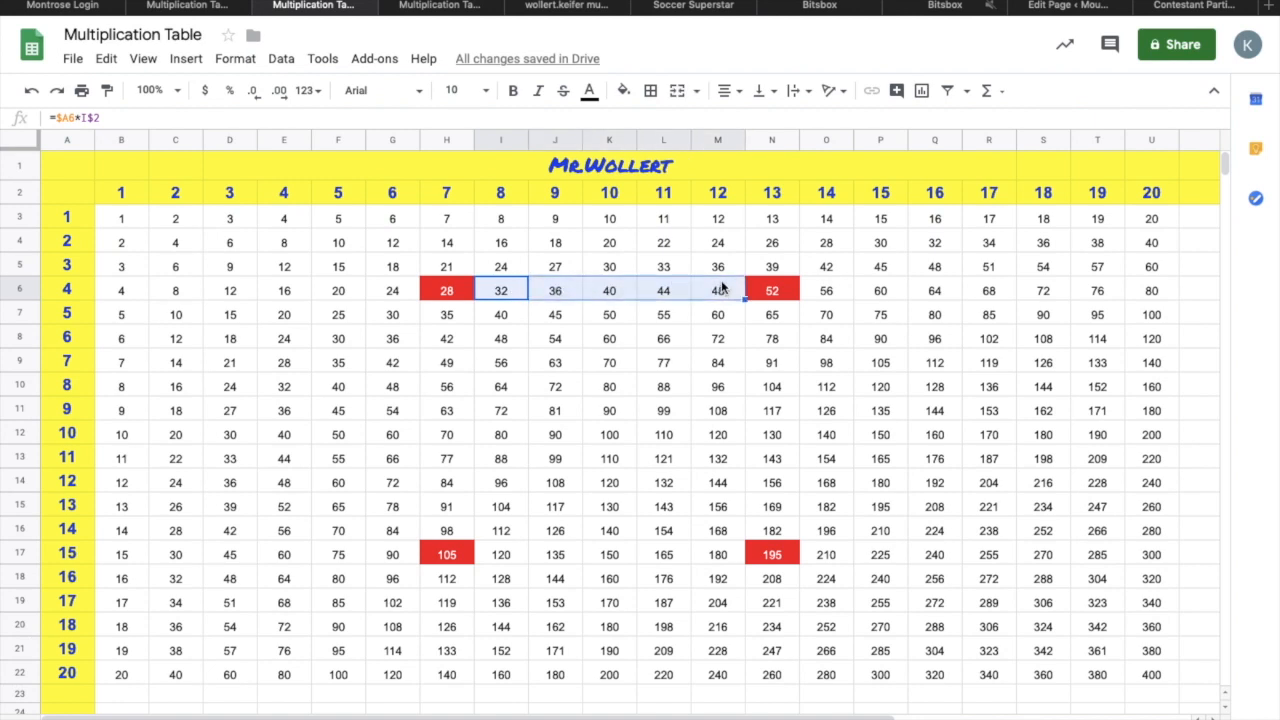
click(620, 91)
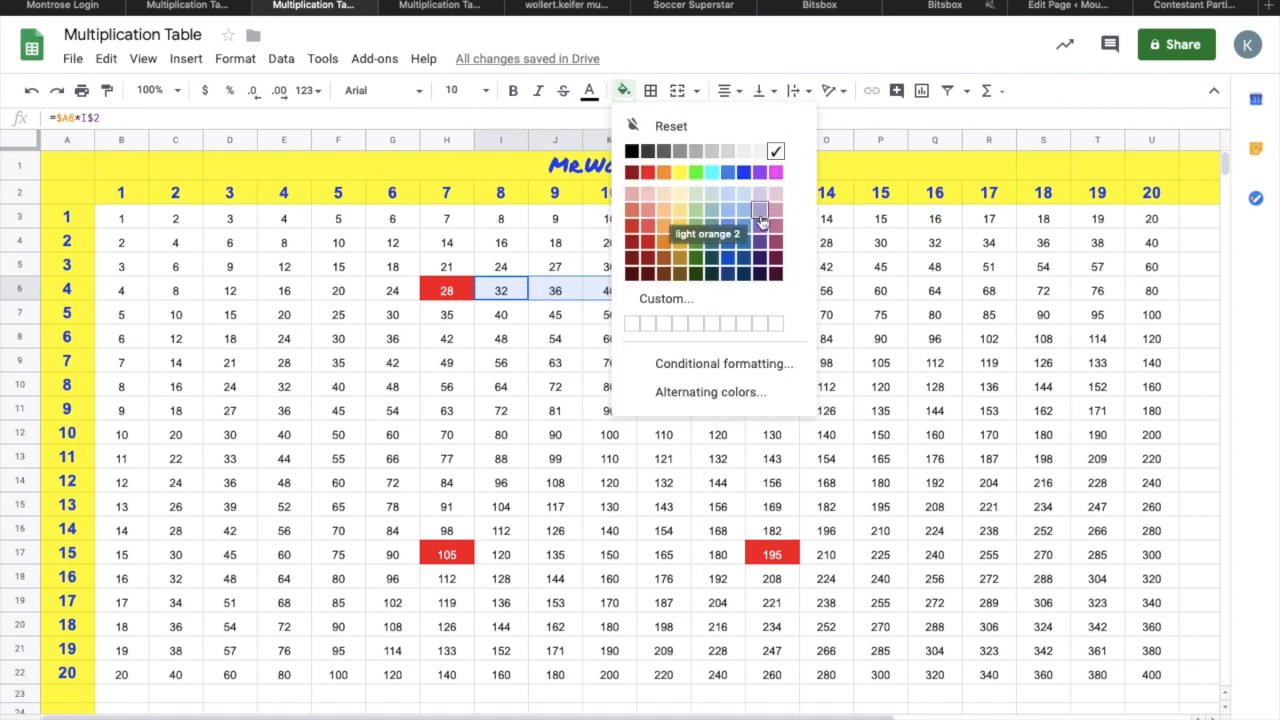
click(698, 245)
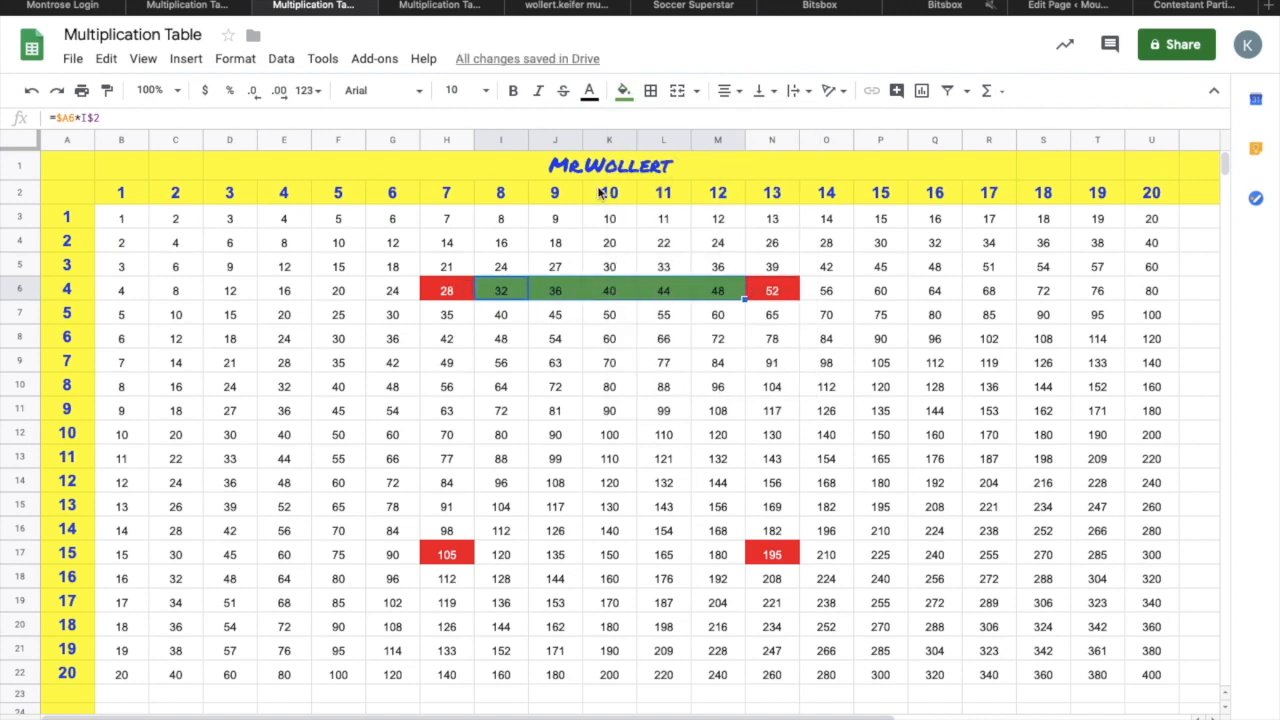
click(588, 94)
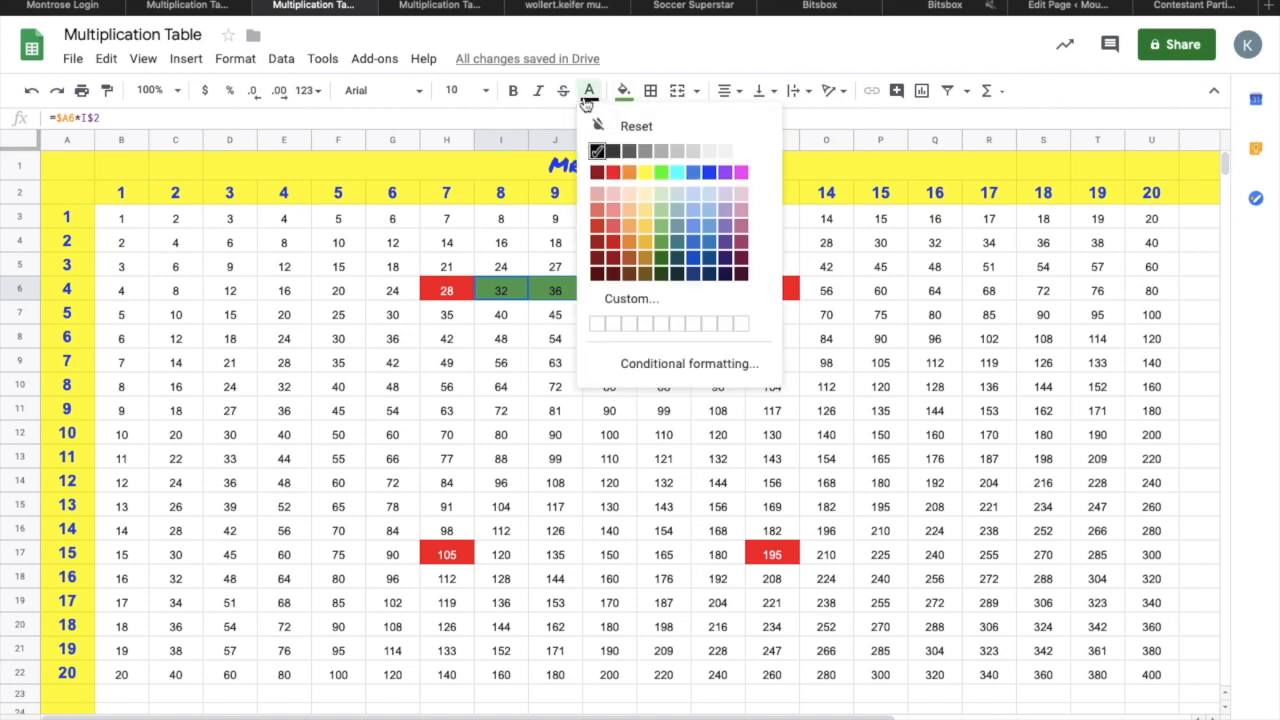
click(740, 151)
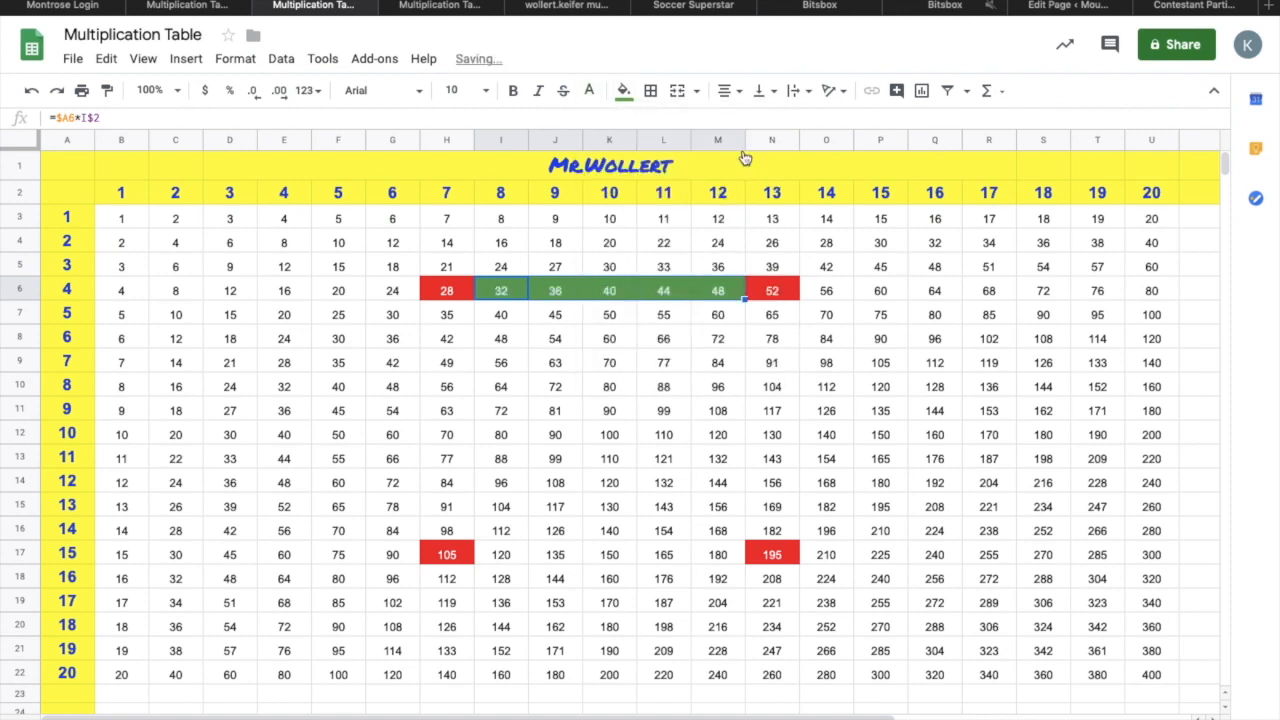
click(600, 366)
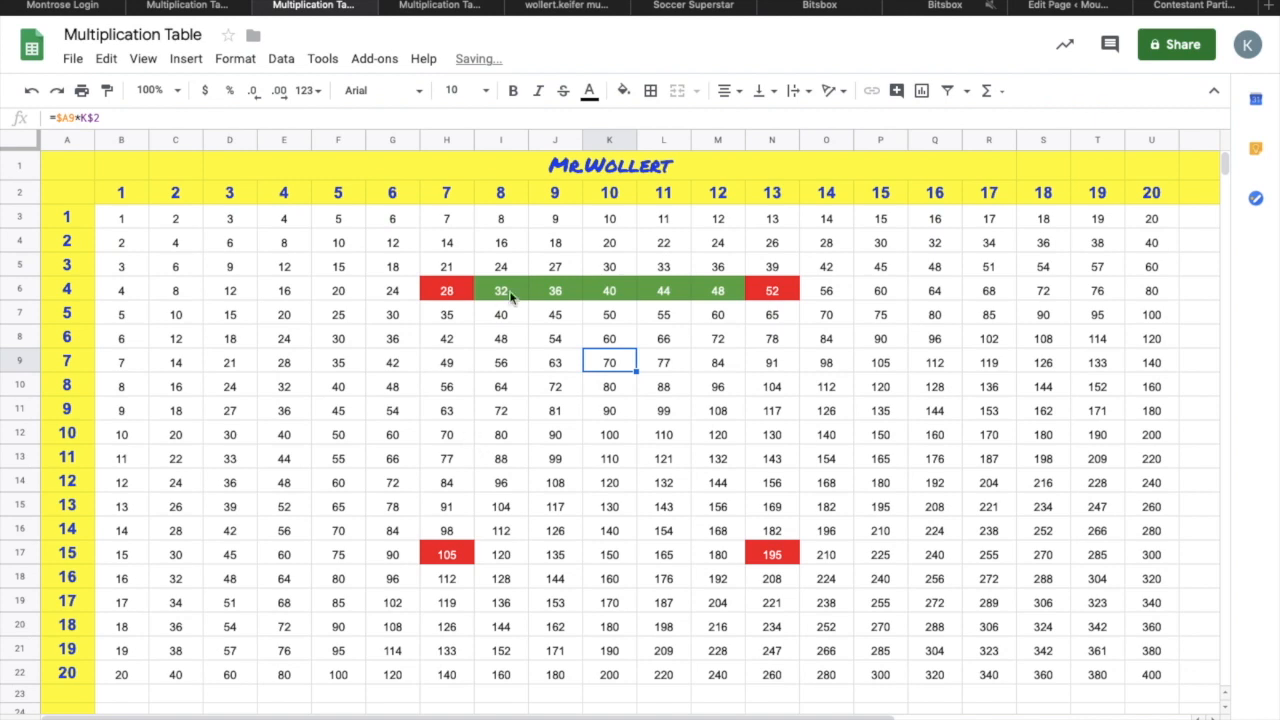
Step: Fill I17:M17, between the lower red corner cells, with dark green 1 and set the text color to white
drag(490, 560, 723, 562)
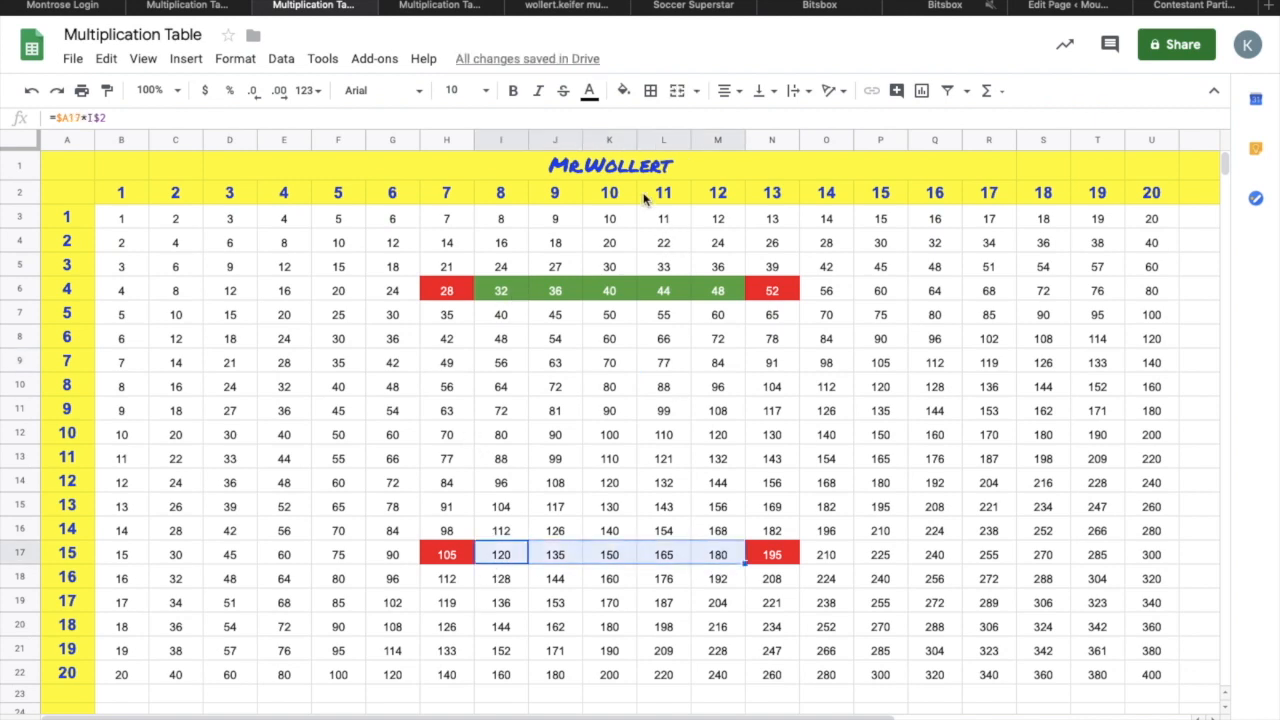
click(622, 91)
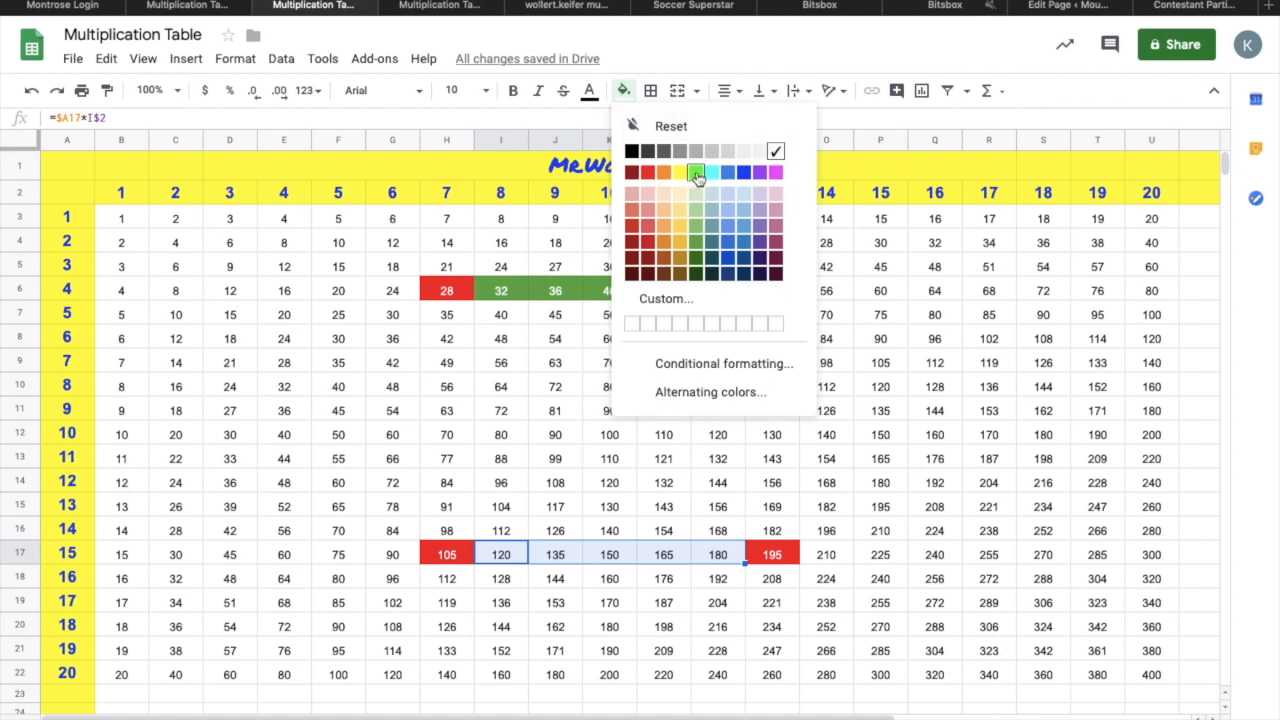
click(697, 248)
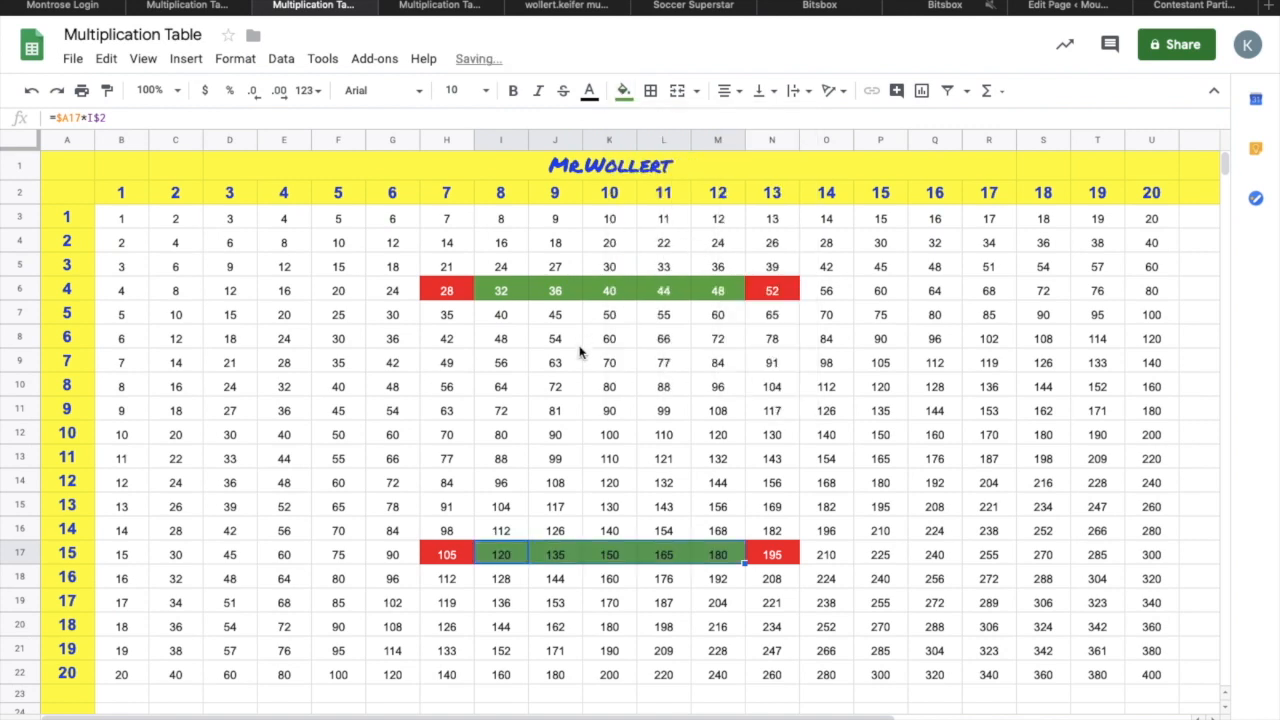
click(591, 93)
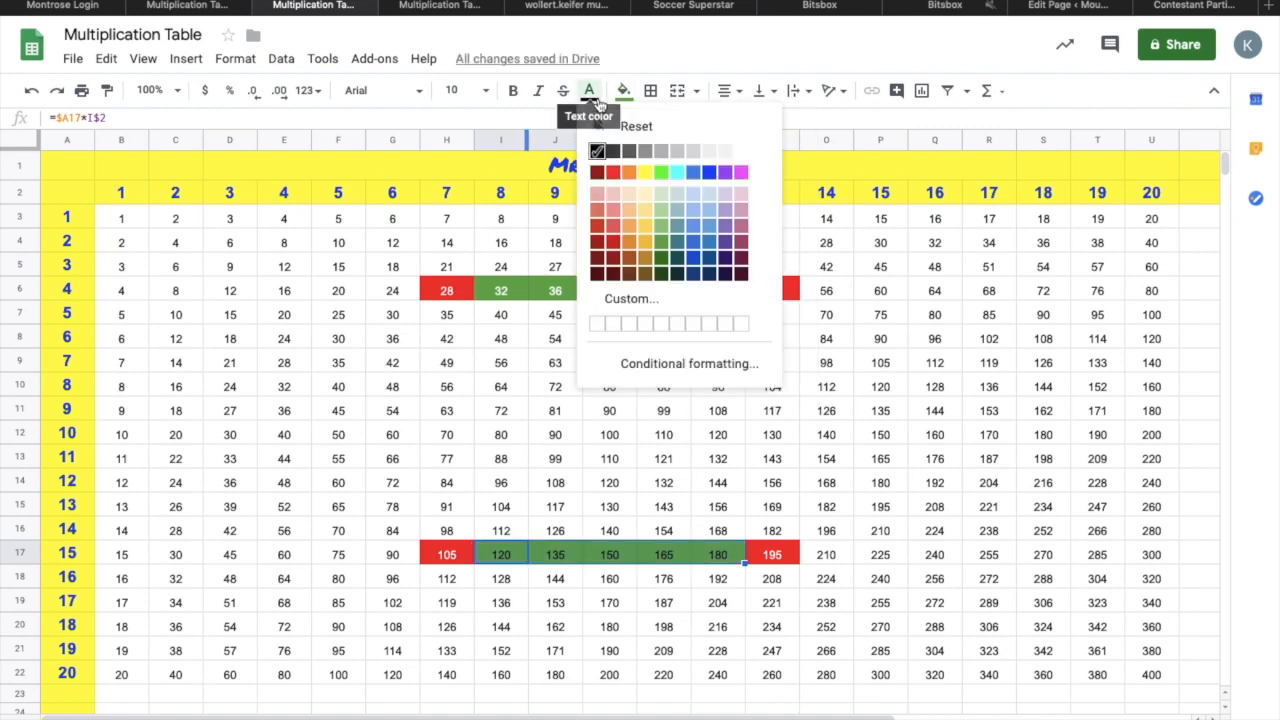
click(741, 151)
click(577, 464)
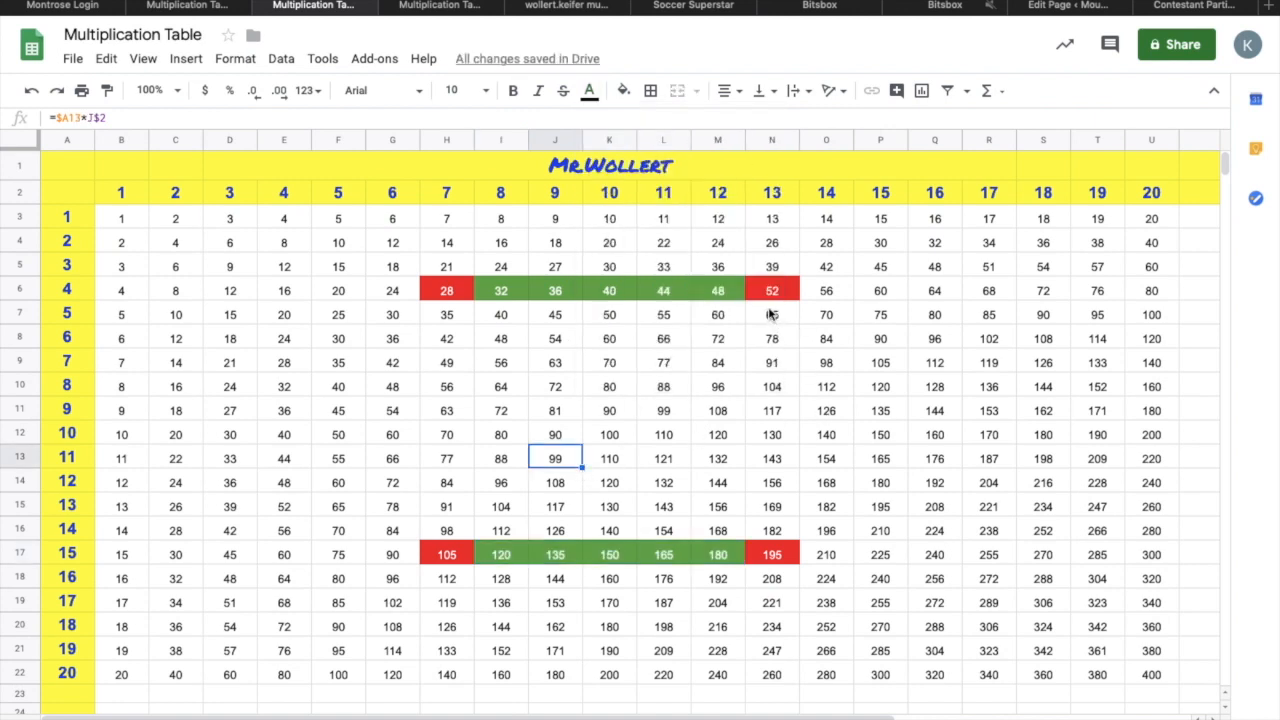
Step: Fill N7:N16, between the red cells in column N, with dark green 1
drag(770, 315, 760, 522)
click(762, 528)
drag(773, 313, 776, 530)
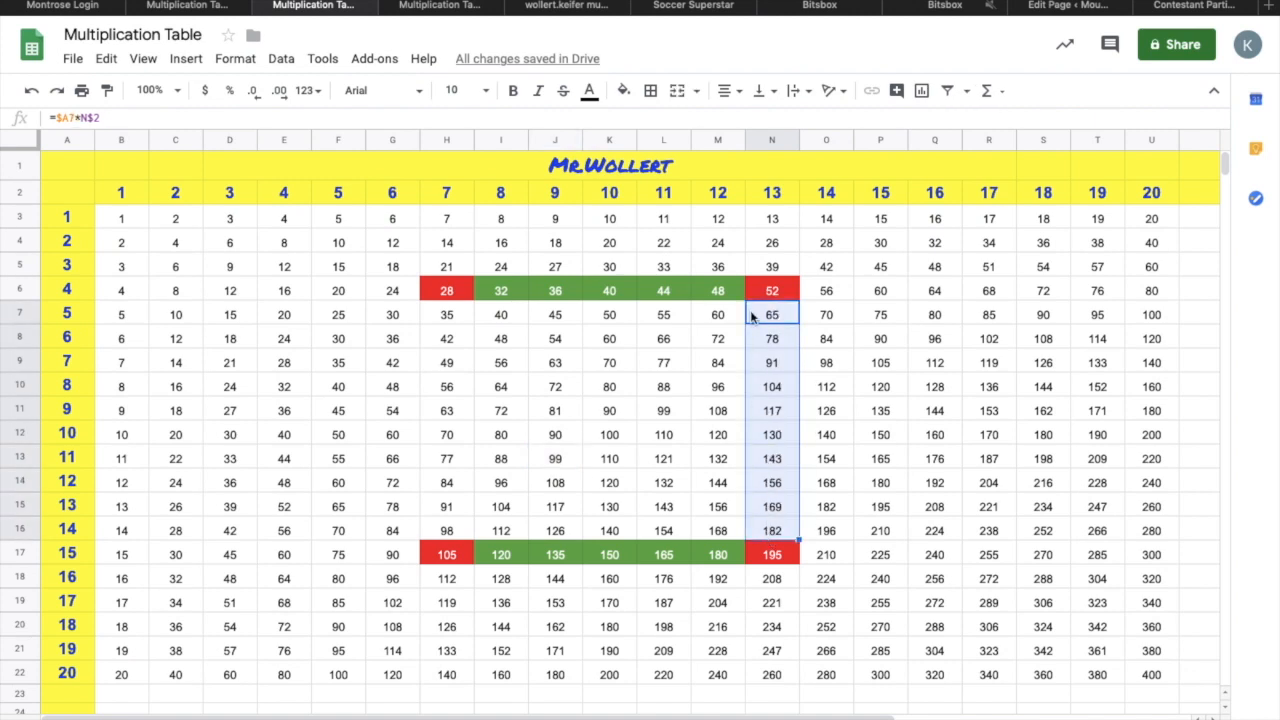
click(623, 91)
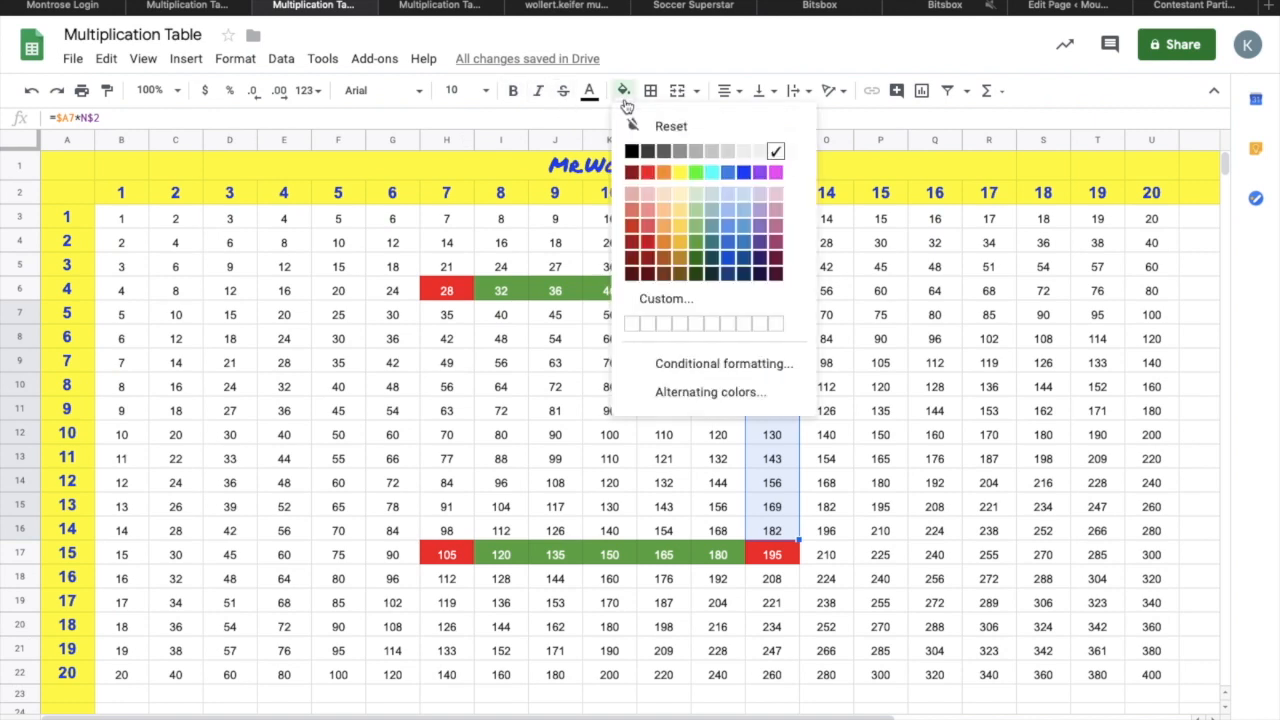
click(701, 255)
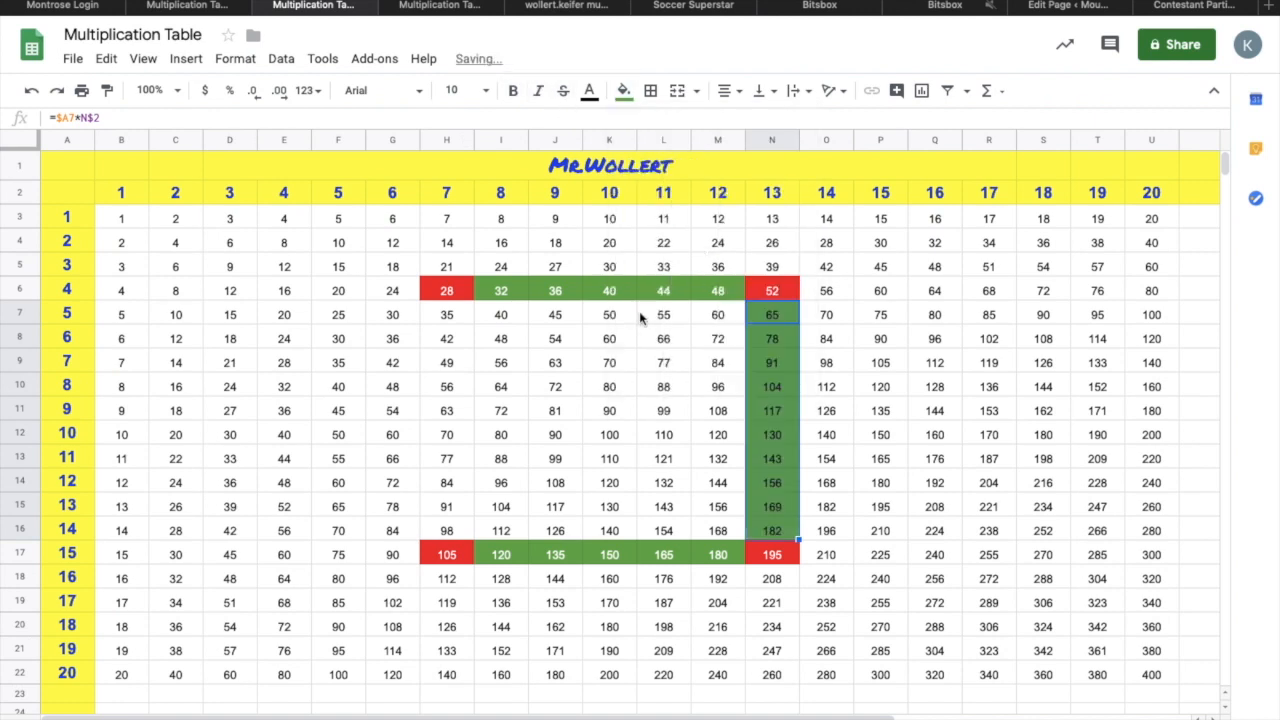
Step: Try light green 1 as the fill for N7:N16, and return the range to dark green 1
click(623, 91)
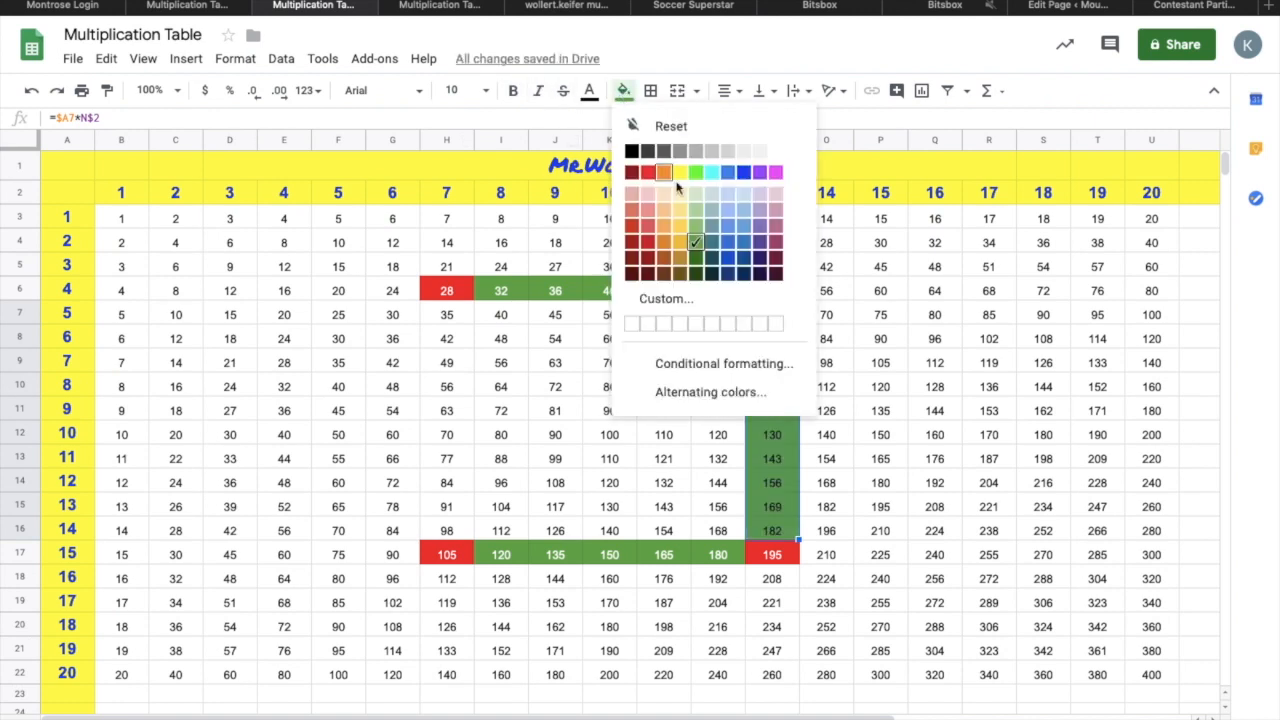
click(701, 236)
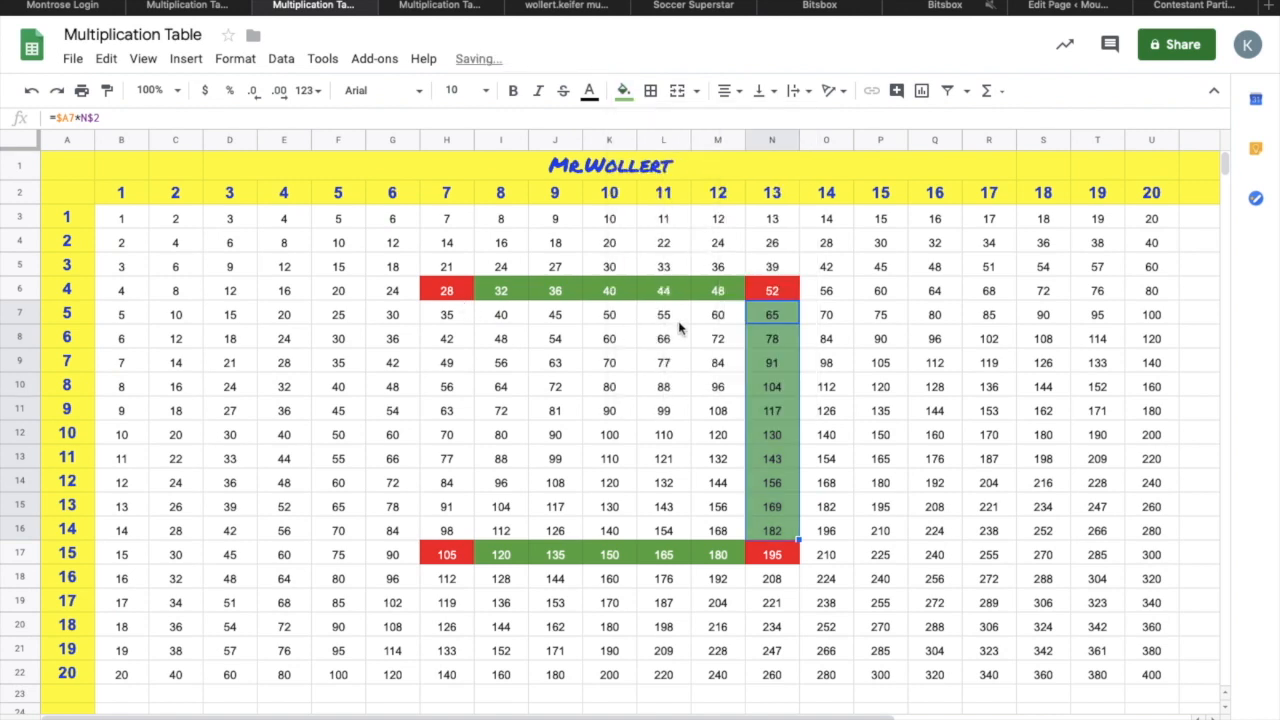
click(623, 91)
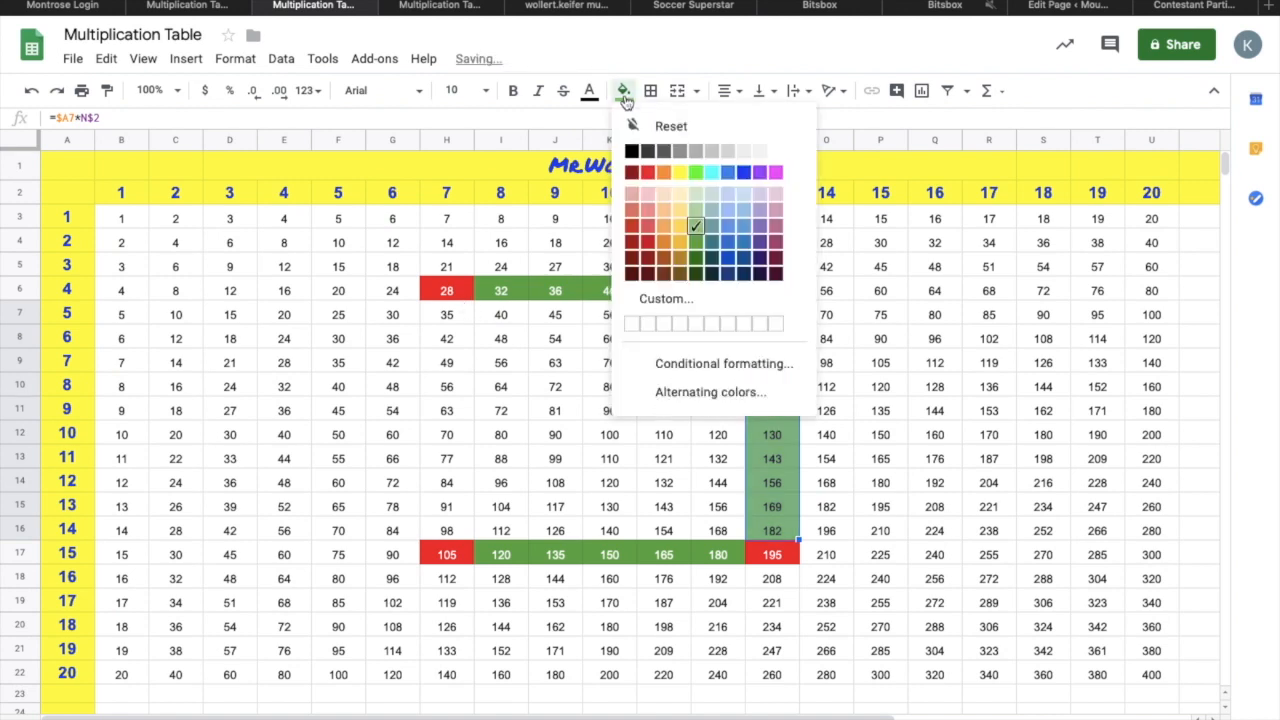
click(695, 251)
click(686, 489)
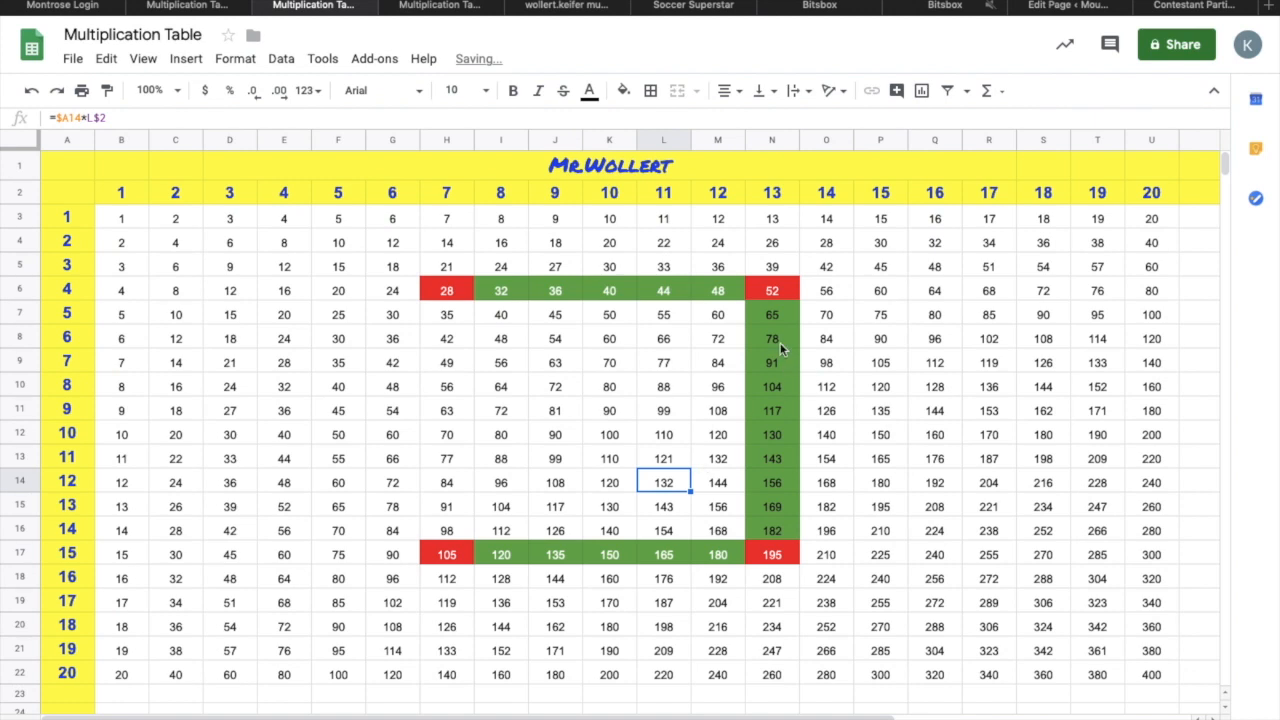
Step: Set the text color of N7:N16 to white
drag(768, 317, 777, 534)
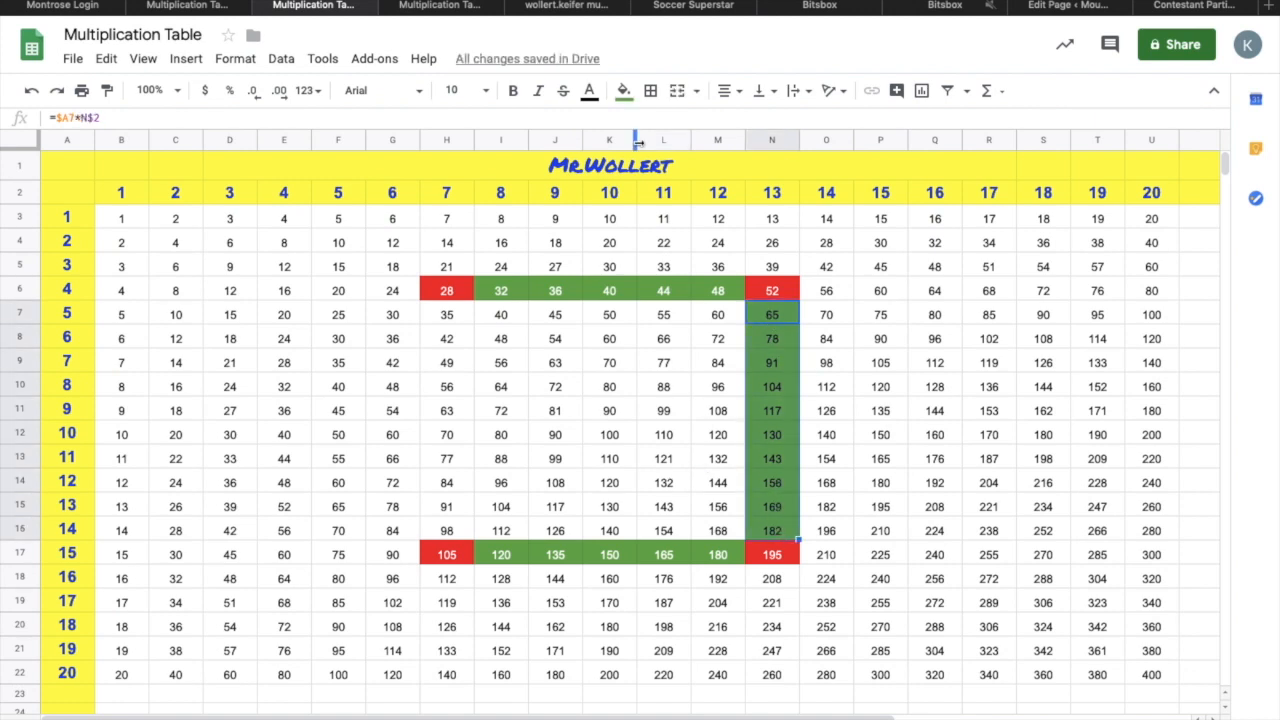
click(590, 97)
click(737, 150)
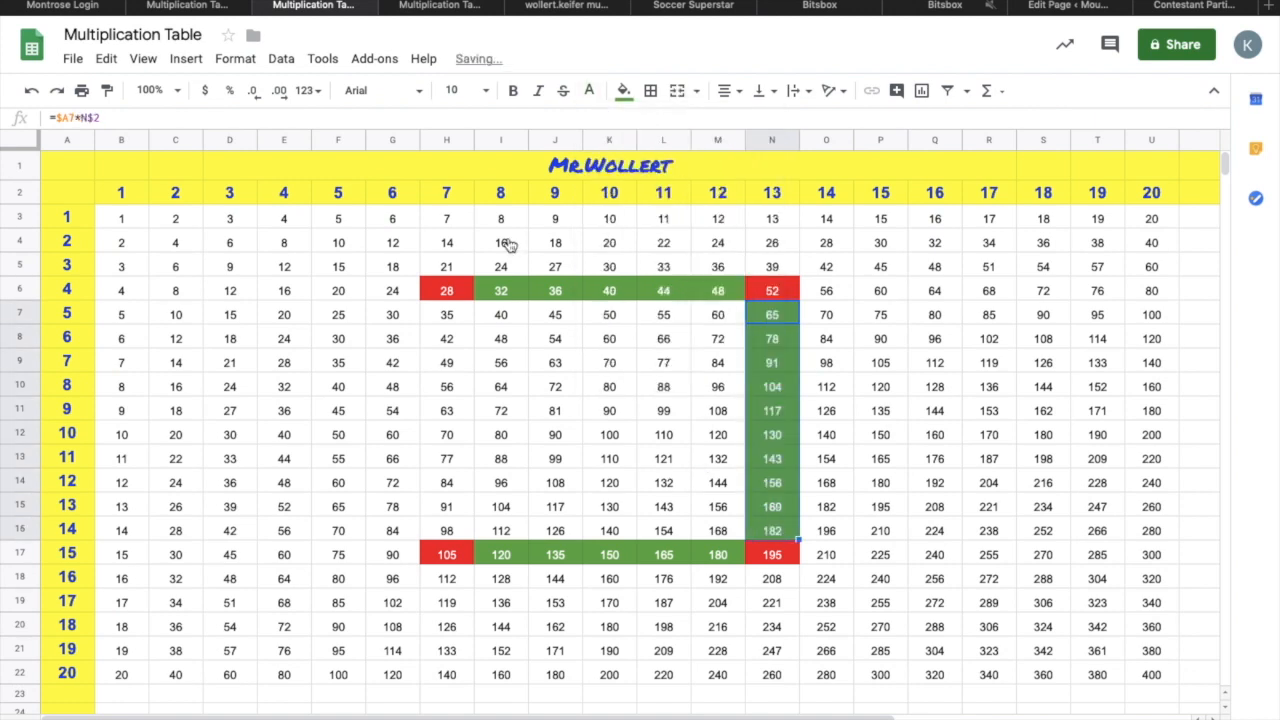
Step: Fill H7:H16, between the red cells in column H, with dark green 1 and set the text color to white
drag(440, 314, 446, 538)
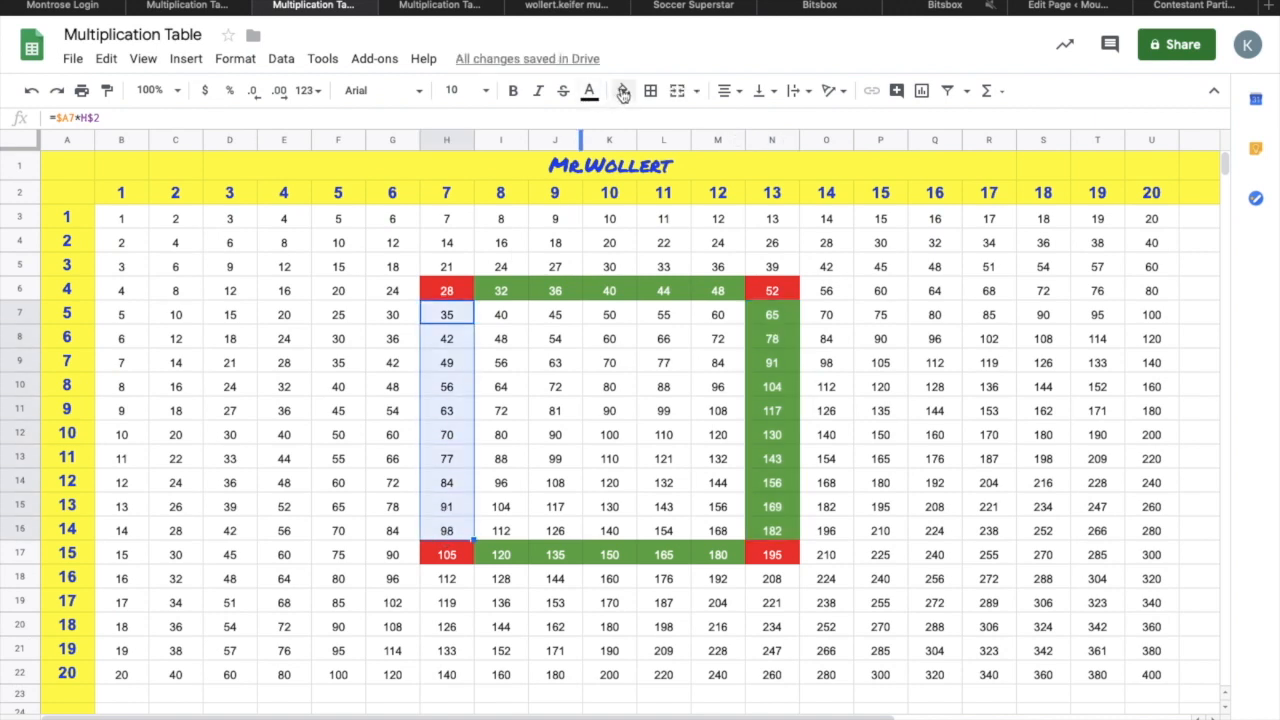
click(623, 90)
click(695, 240)
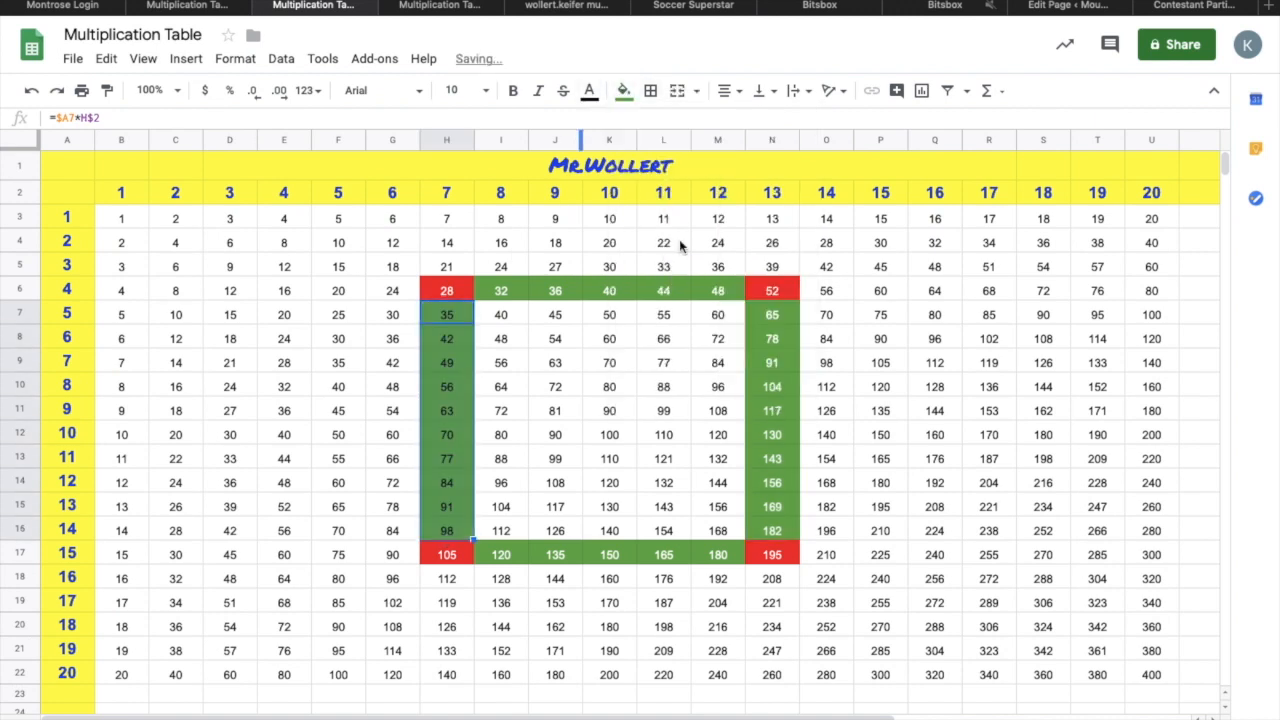
click(590, 92)
click(740, 151)
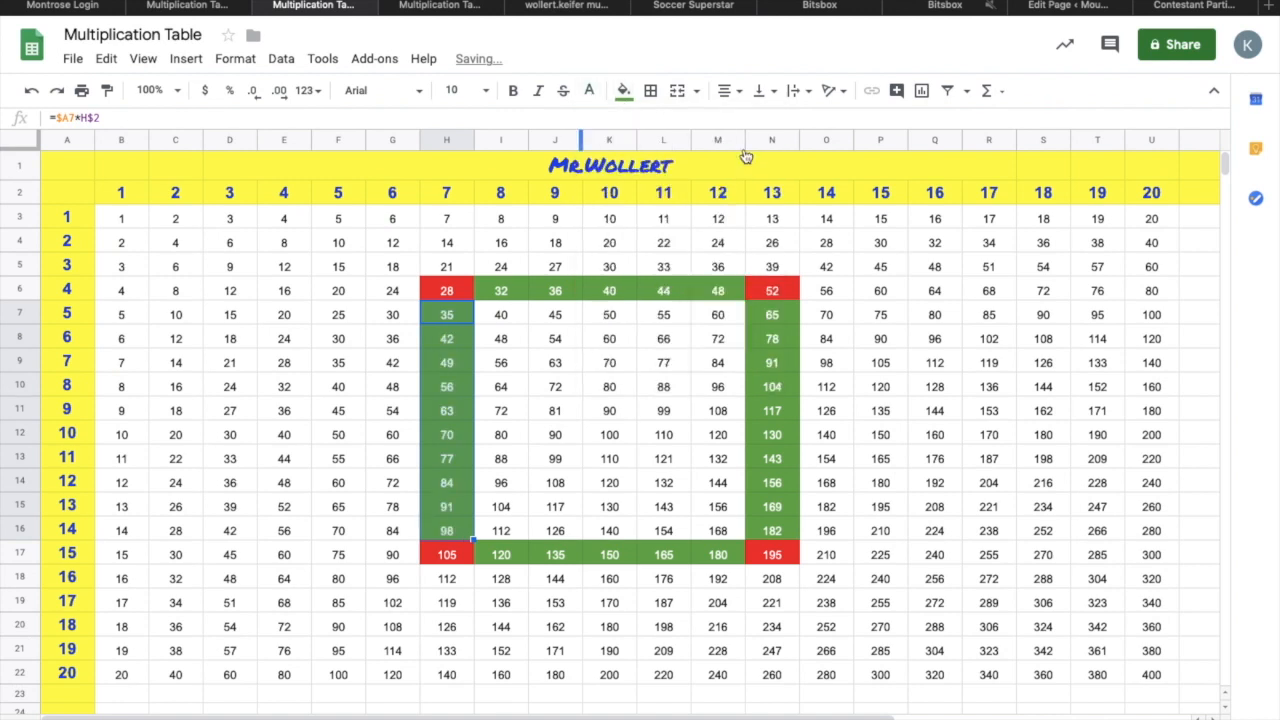
click(868, 265)
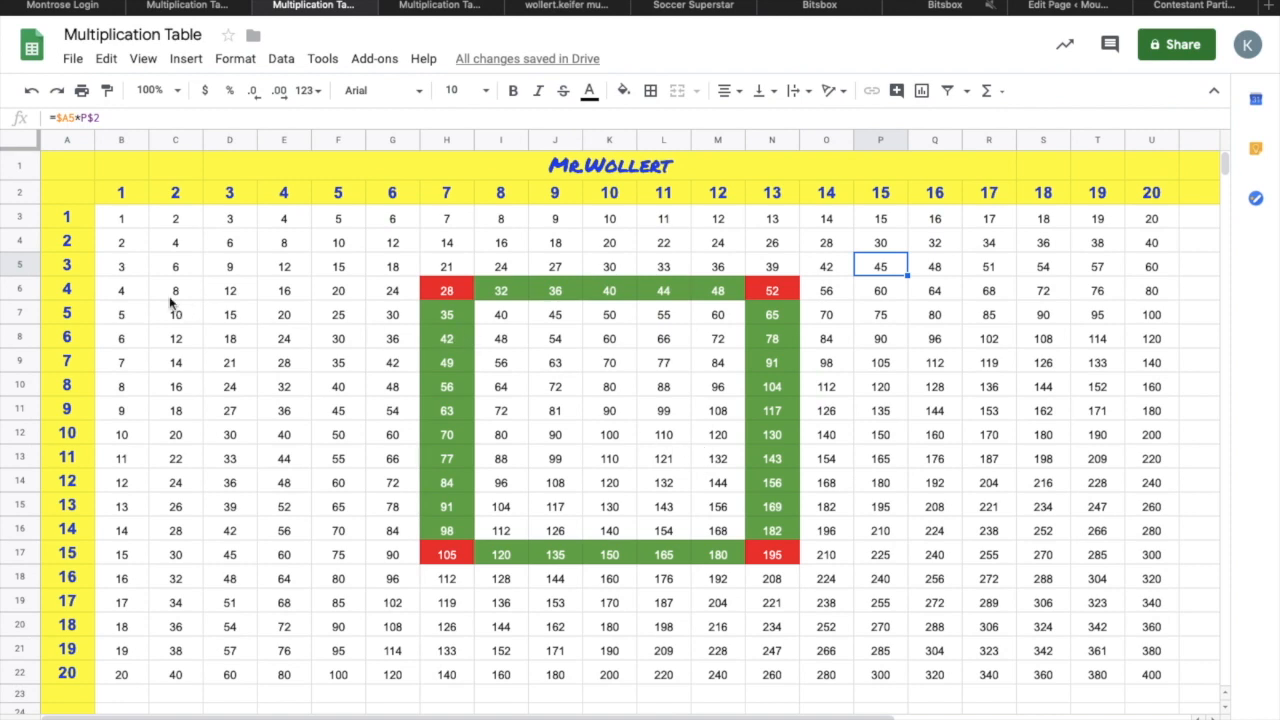
click(142, 226)
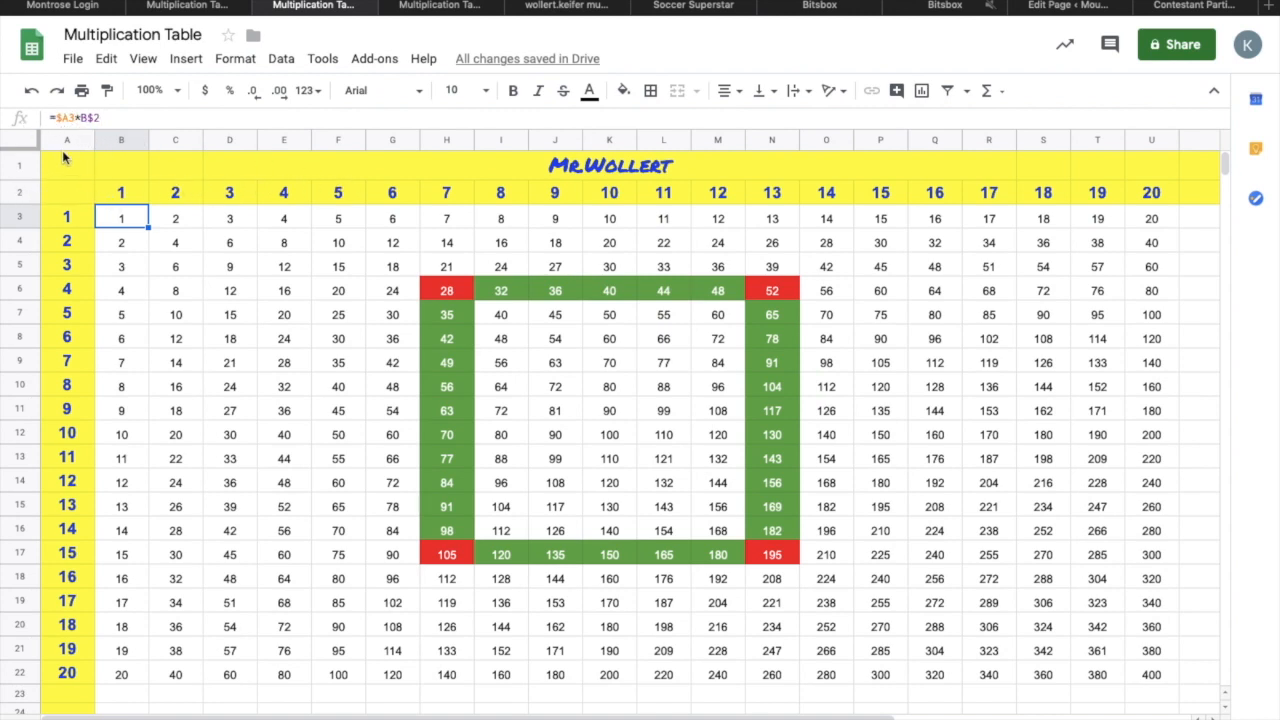
click(62, 552)
click(118, 499)
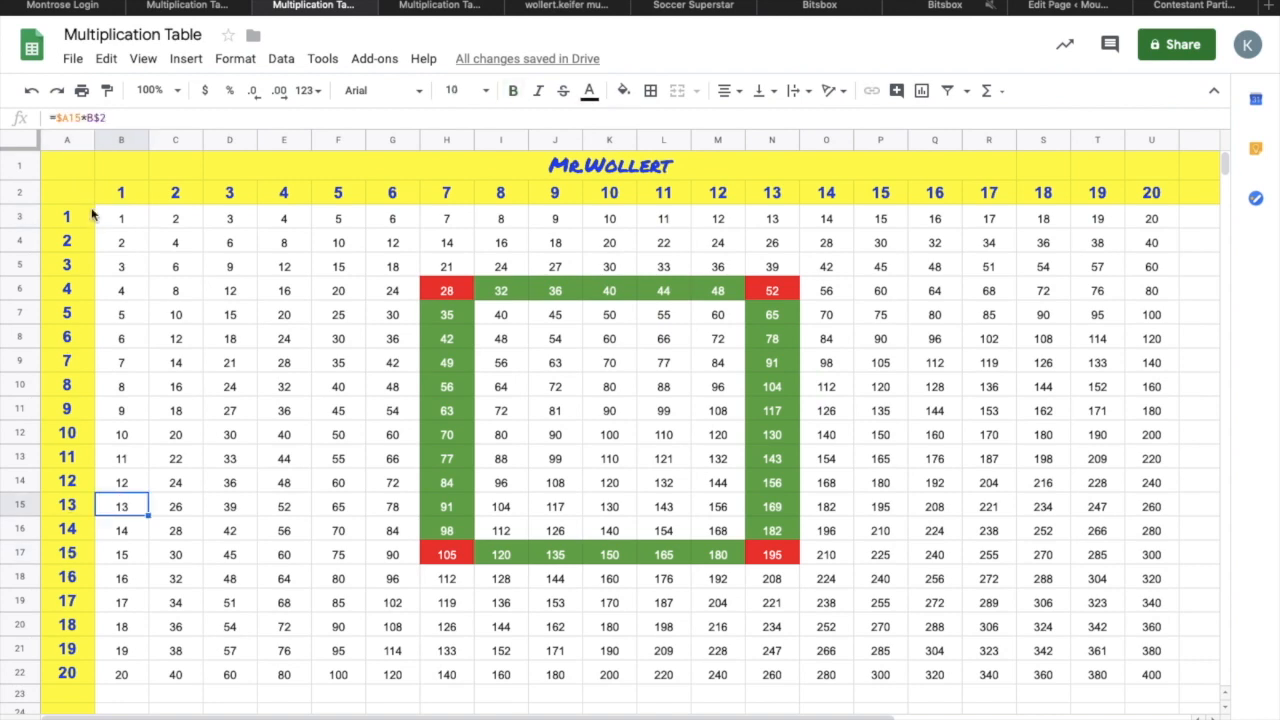
click(117, 241)
click(117, 219)
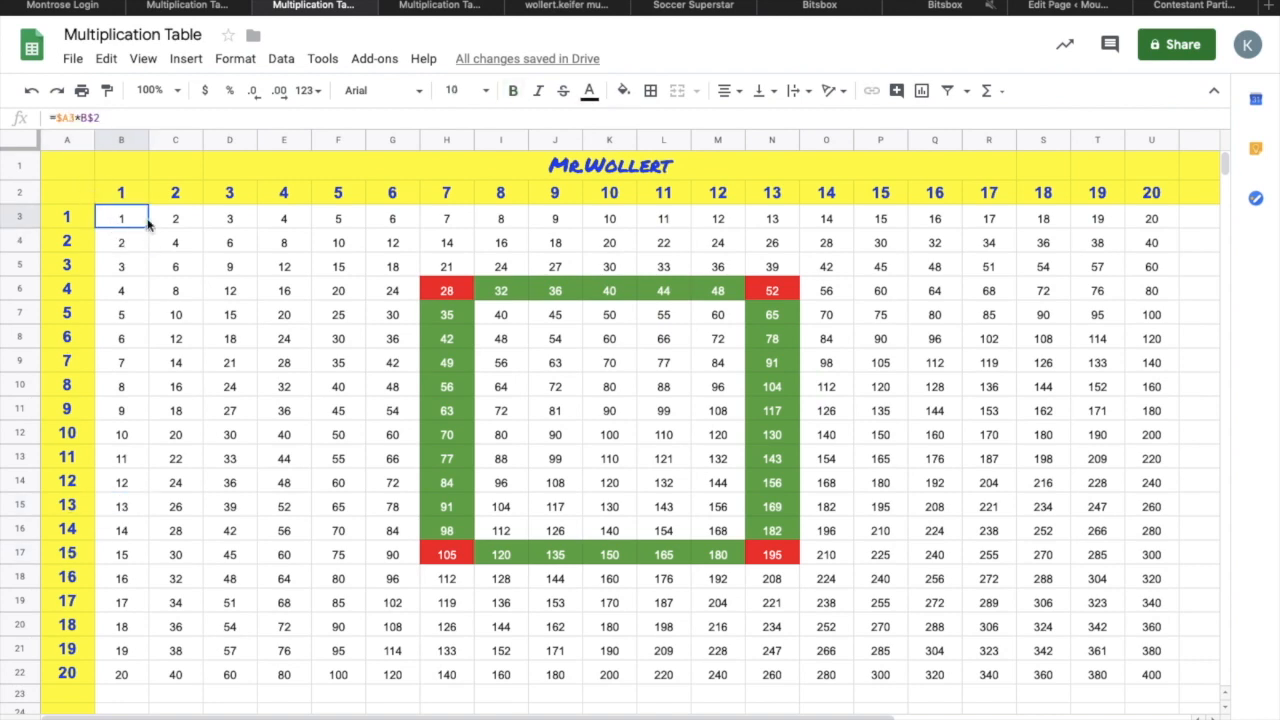